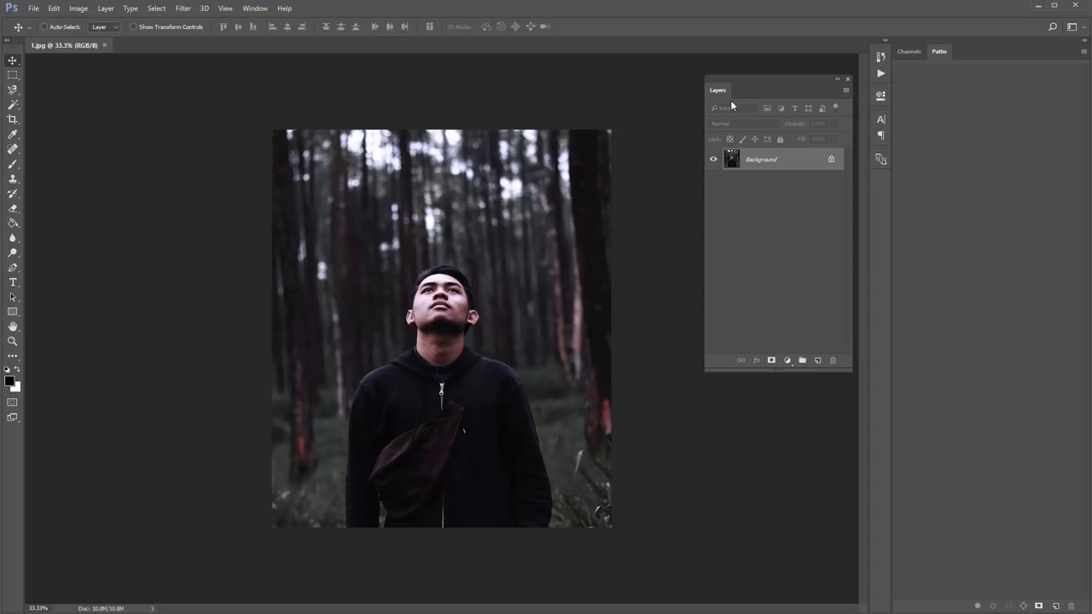
Step: Accept the Layers panel options with "copy" added to copied layers and groups, and dock the Layers panel with Channels and Paths
left_click(845, 90)
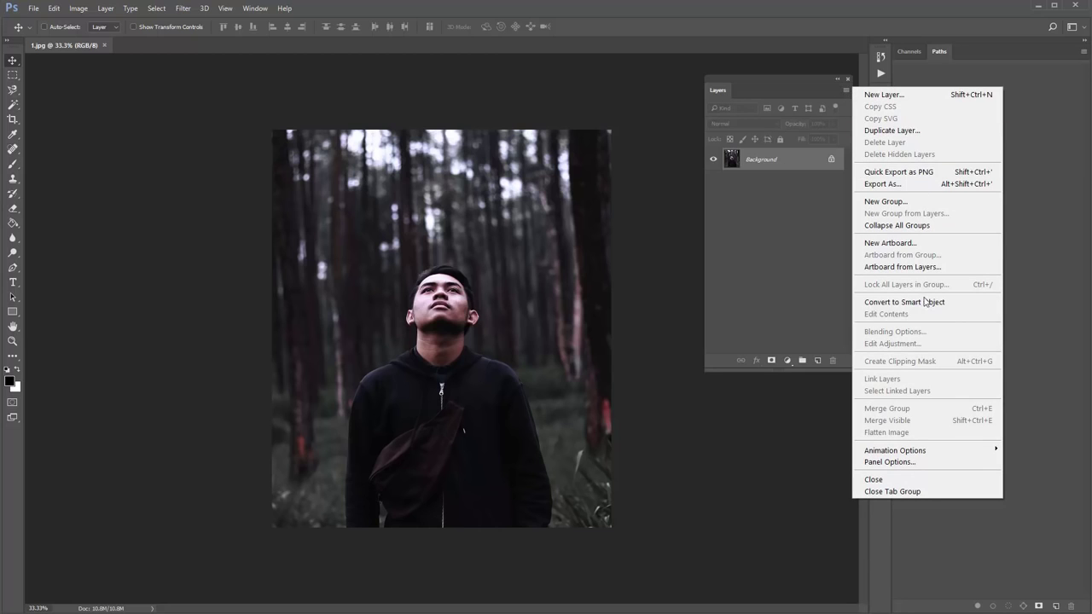
left_click(919, 462)
left_click_drag(516, 128, 598, 95)
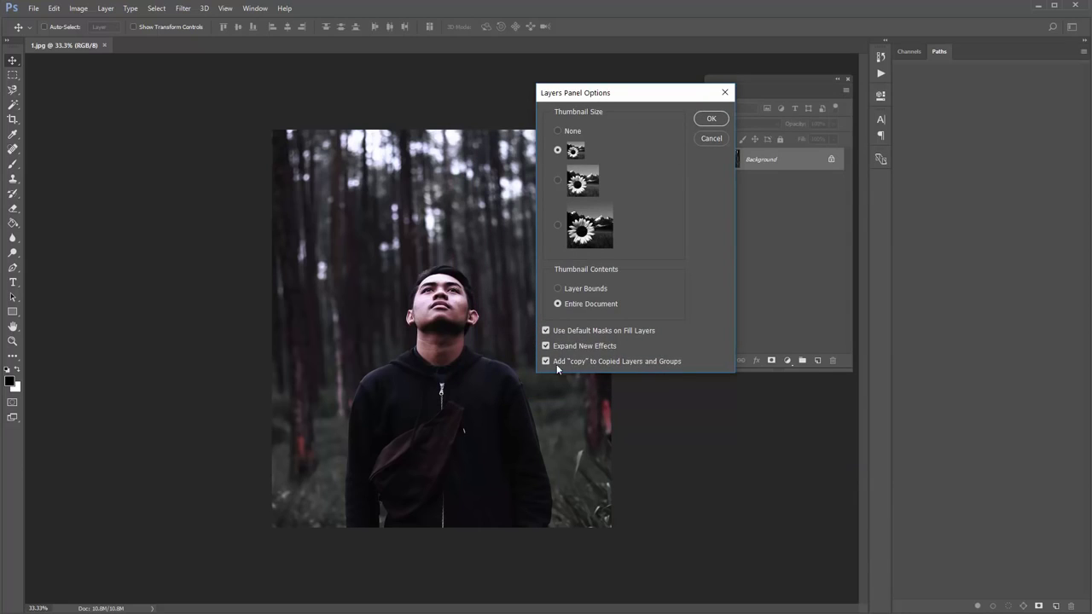
left_click(703, 119)
left_click_drag(745, 79, 905, 54)
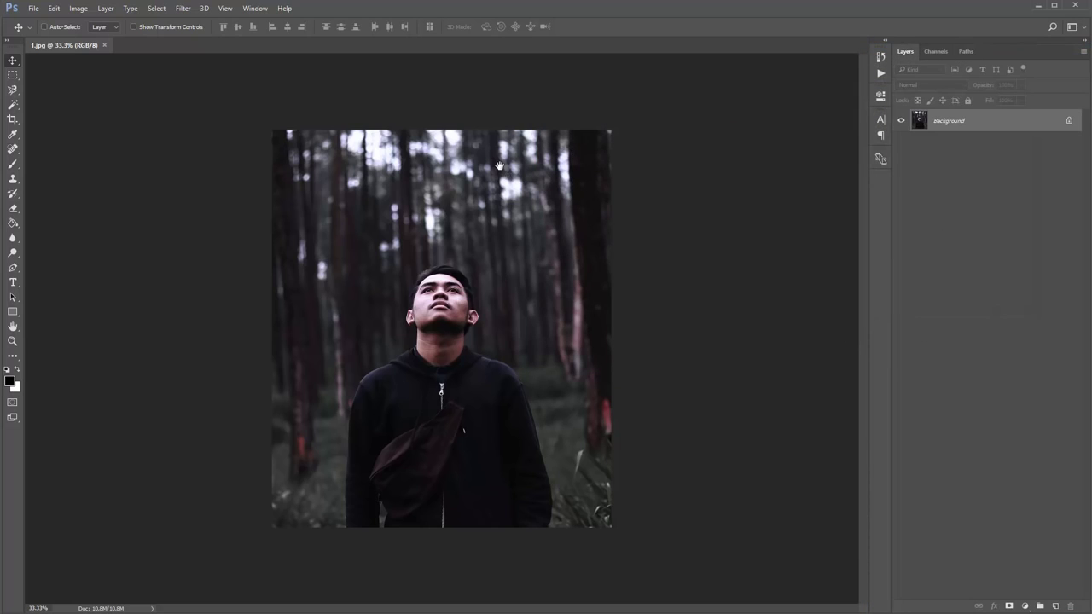
Step: Check the photo's colour mode and bit depth, and its pixel width and height
key("ctrl+0")
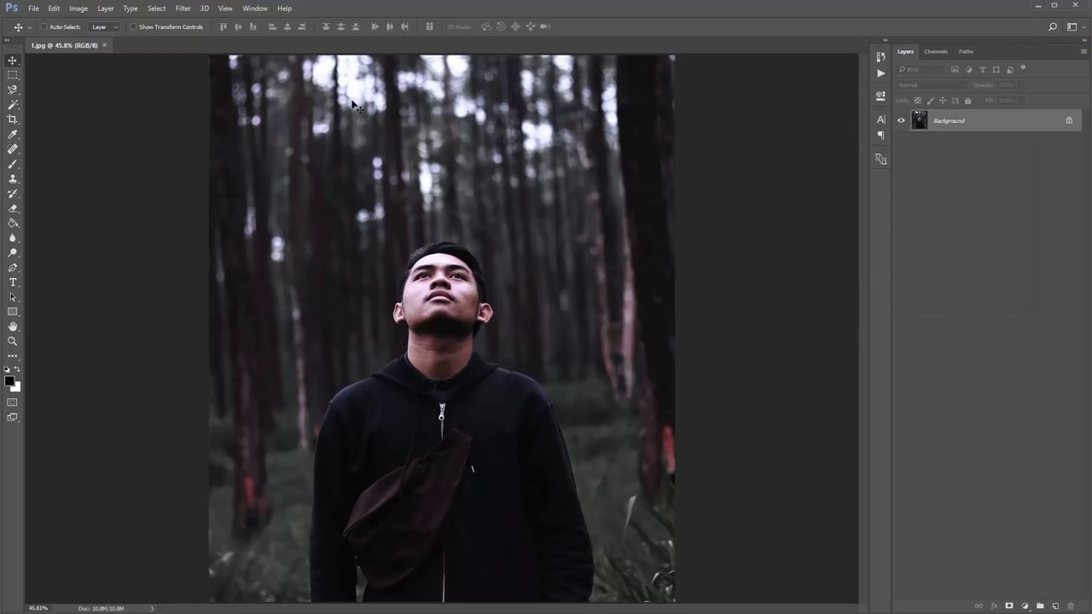
left_click(79, 8)
mouse_move(90, 22)
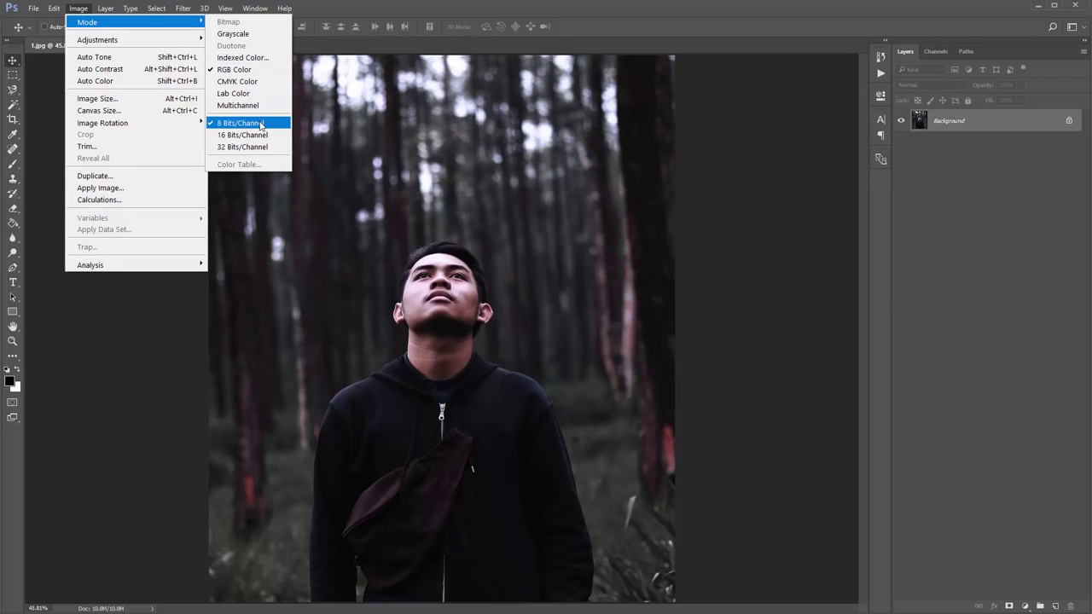
left_click(147, 103)
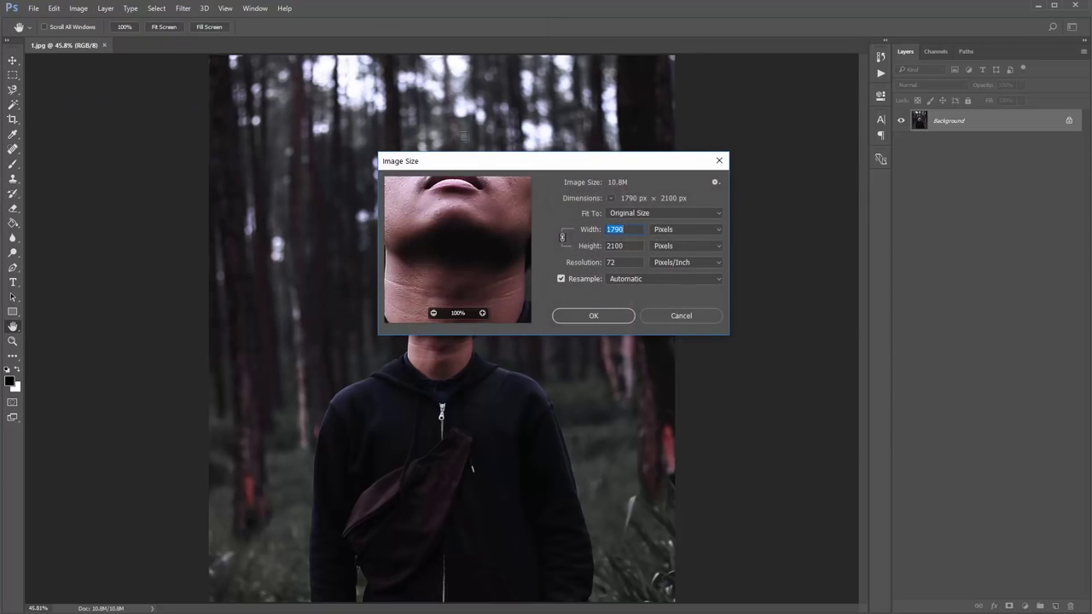
left_click_drag(550, 162, 471, 98)
left_click(558, 166)
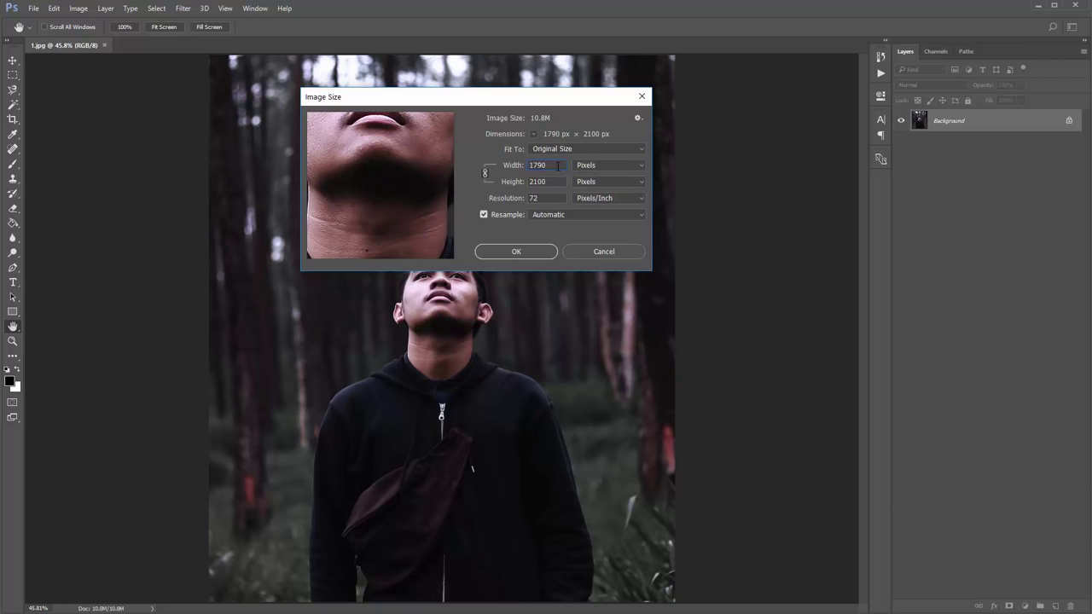
left_click(554, 181)
left_click(516, 251)
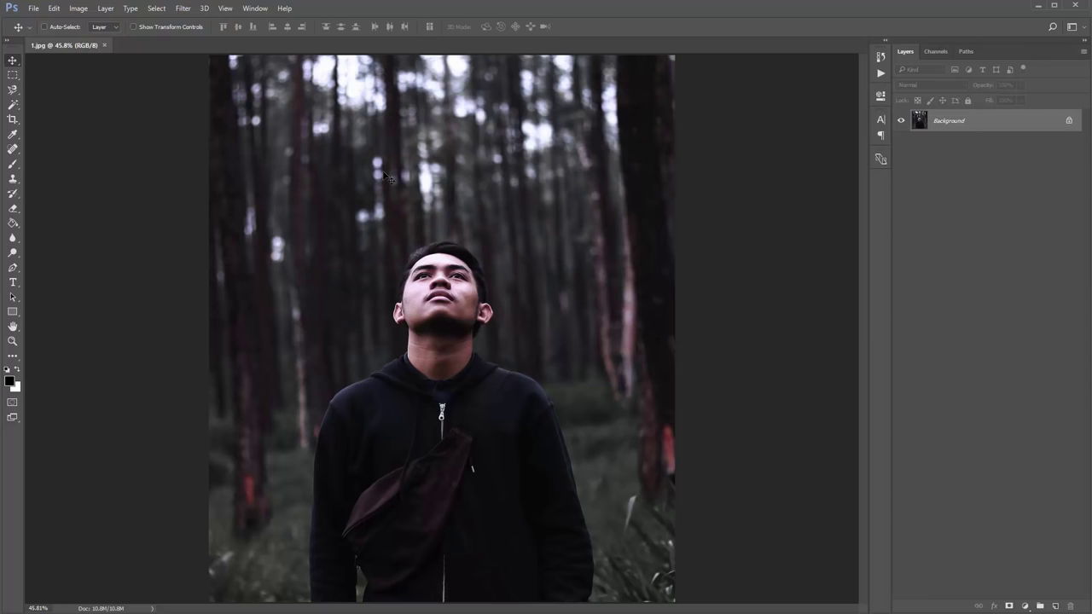
Step: Replace the Brush tool's presets with the brush set Dimension_Brushes.abr
key("ctrl+minus")
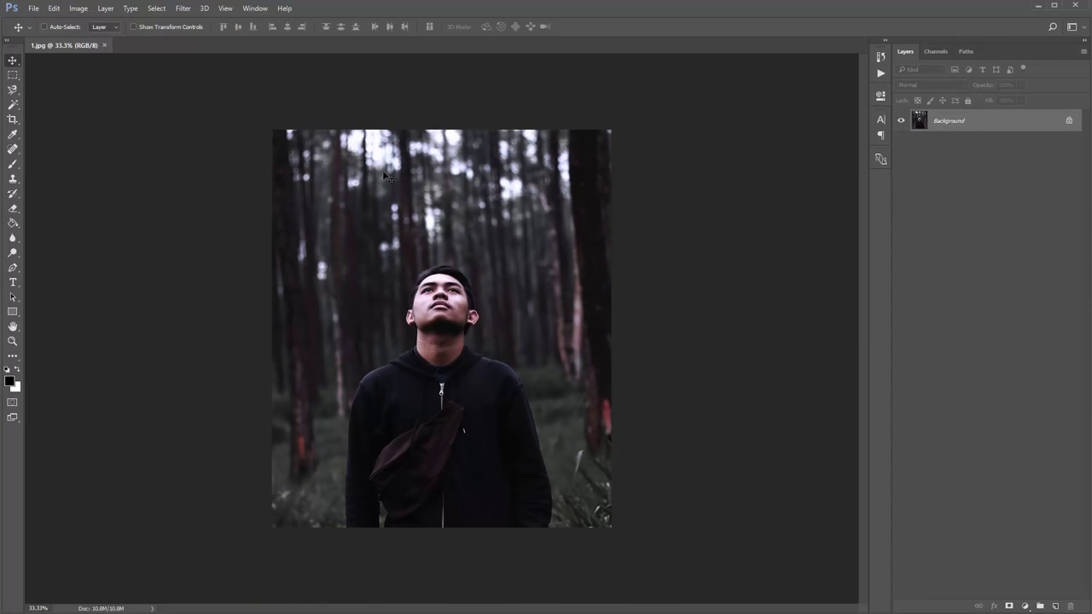
key("b")
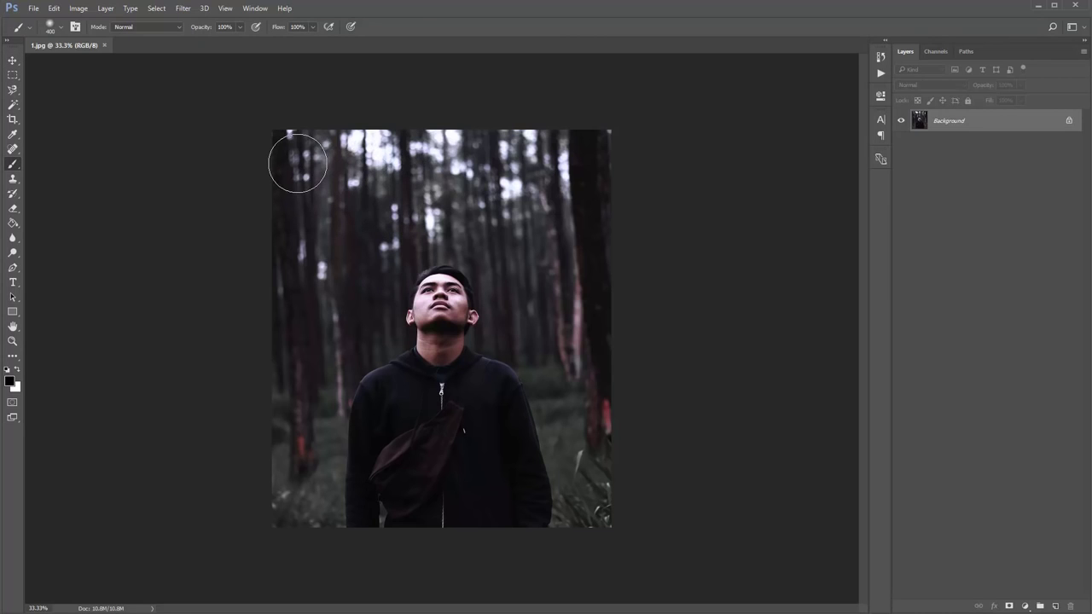
right_click(297, 163)
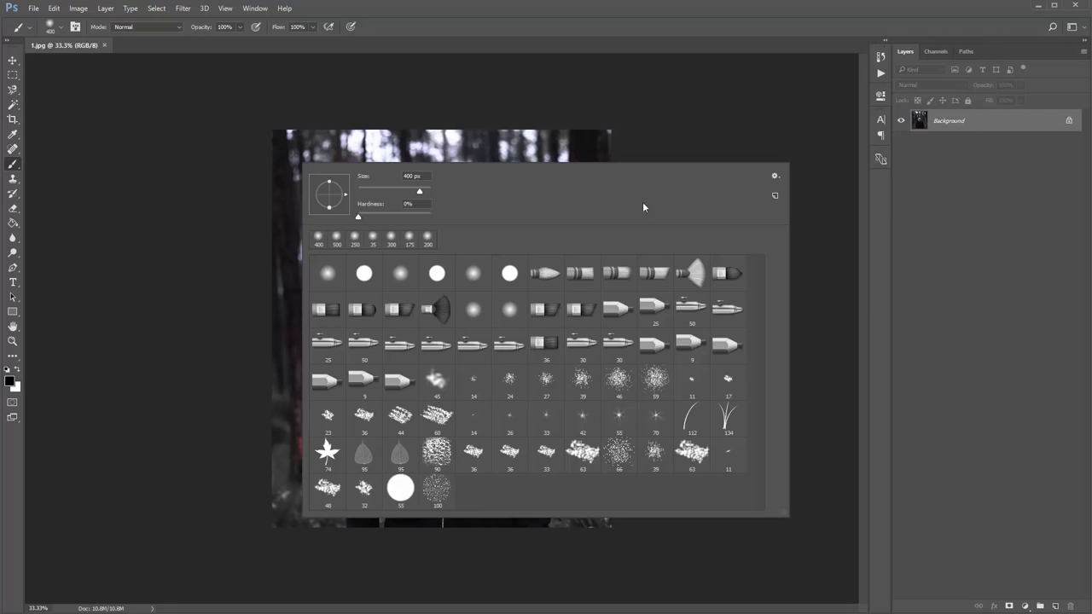
left_click(776, 177)
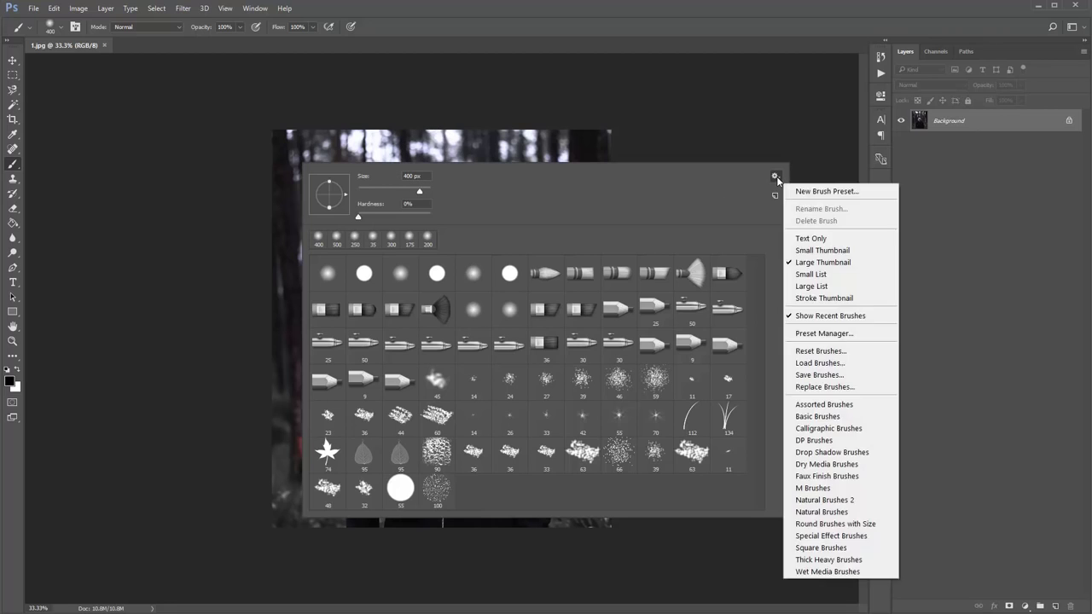
left_click(840, 388)
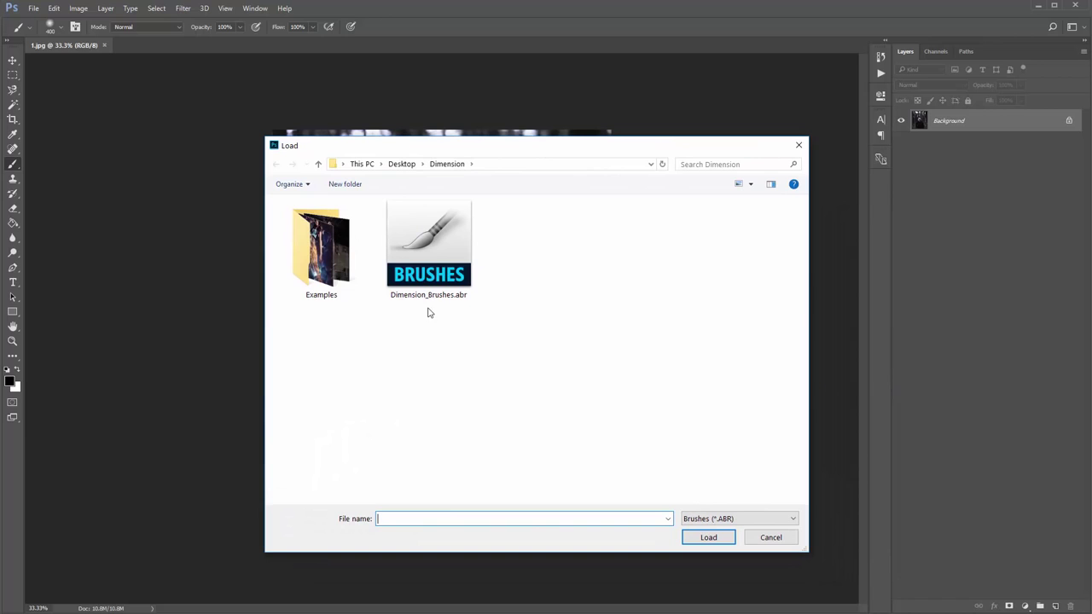
double_click(452, 249)
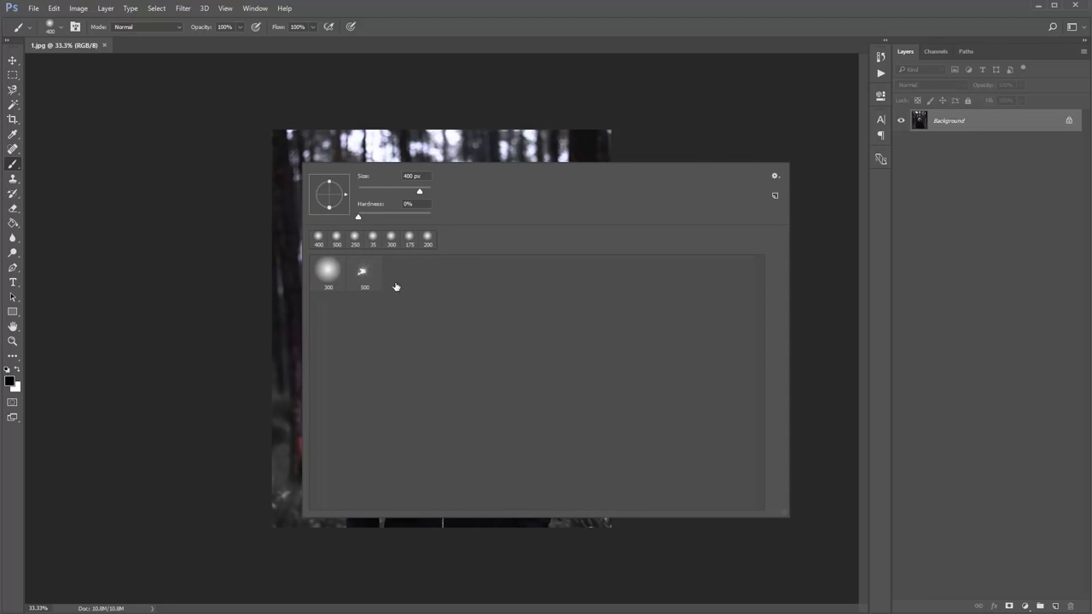
left_click(213, 171)
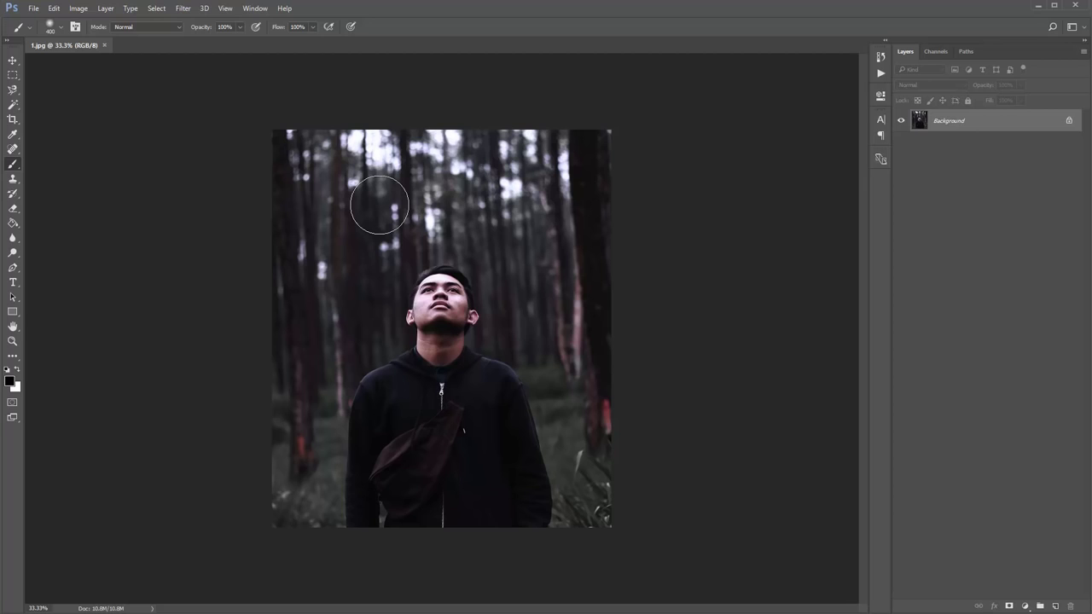
Step: Activate the Paint Bucket Tool and set its fill source to Pattern
key("g")
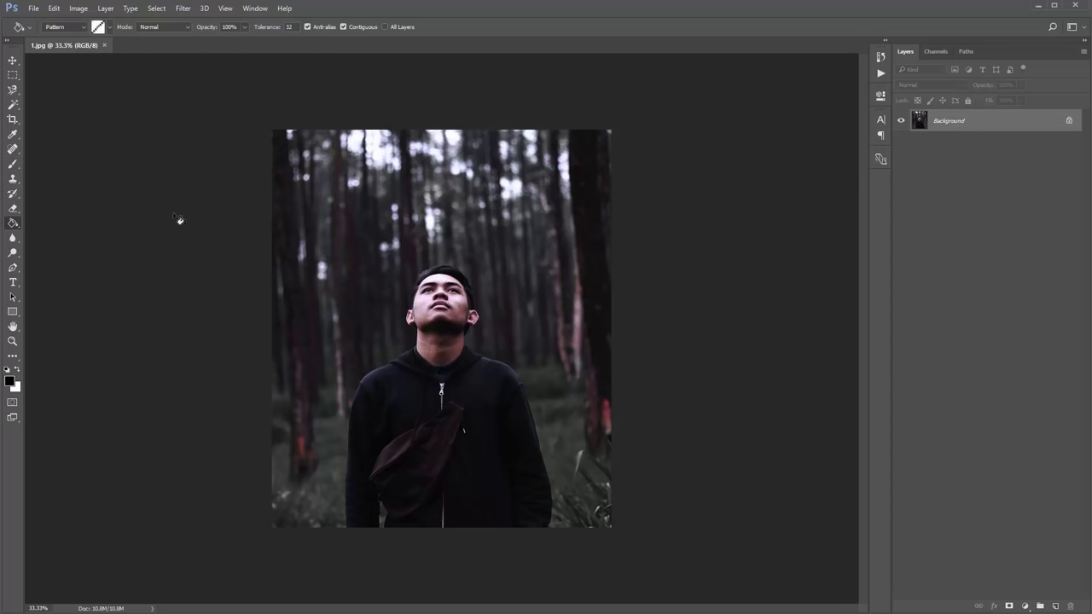
right_click(15, 227)
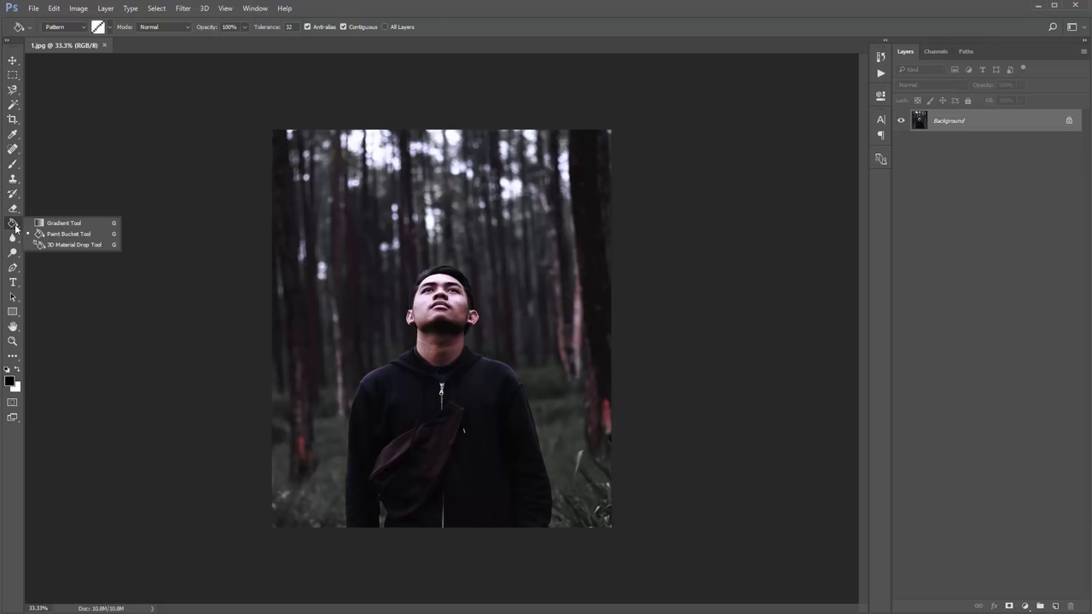
left_click(67, 233)
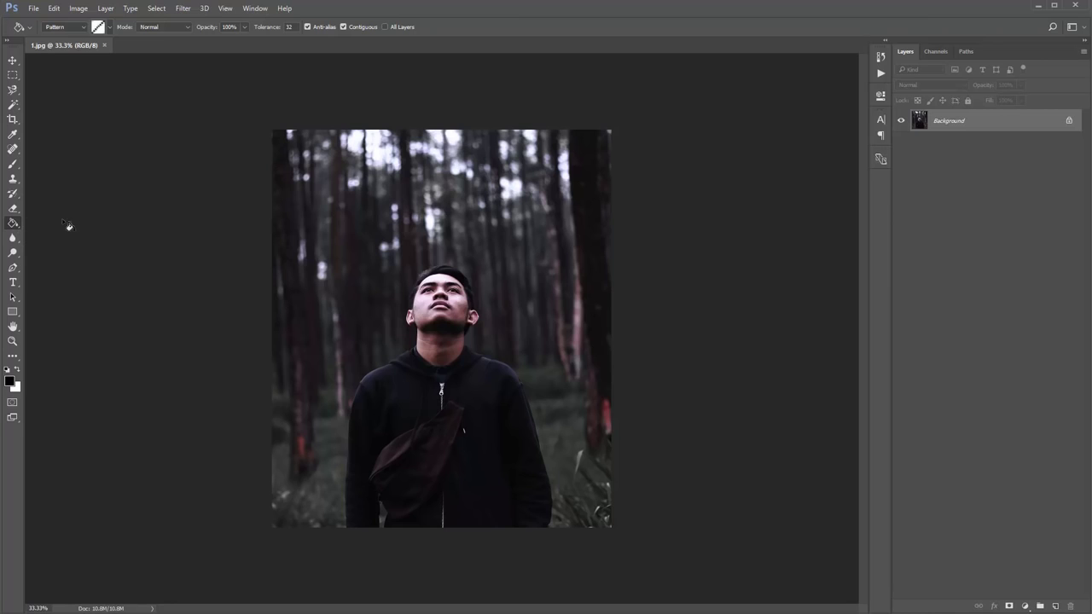
left_click(64, 27)
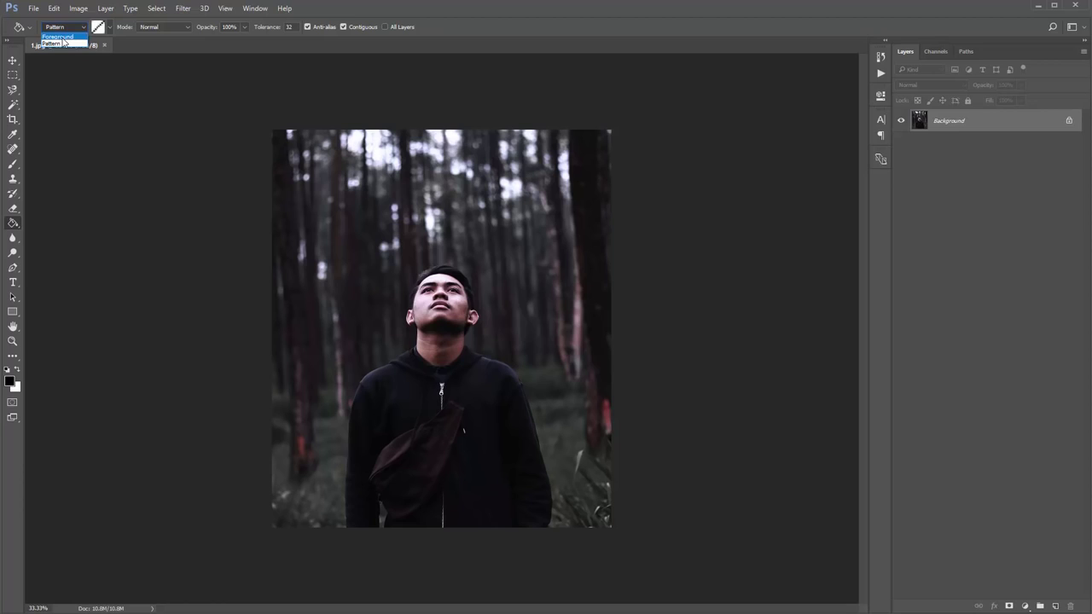
left_click(65, 37)
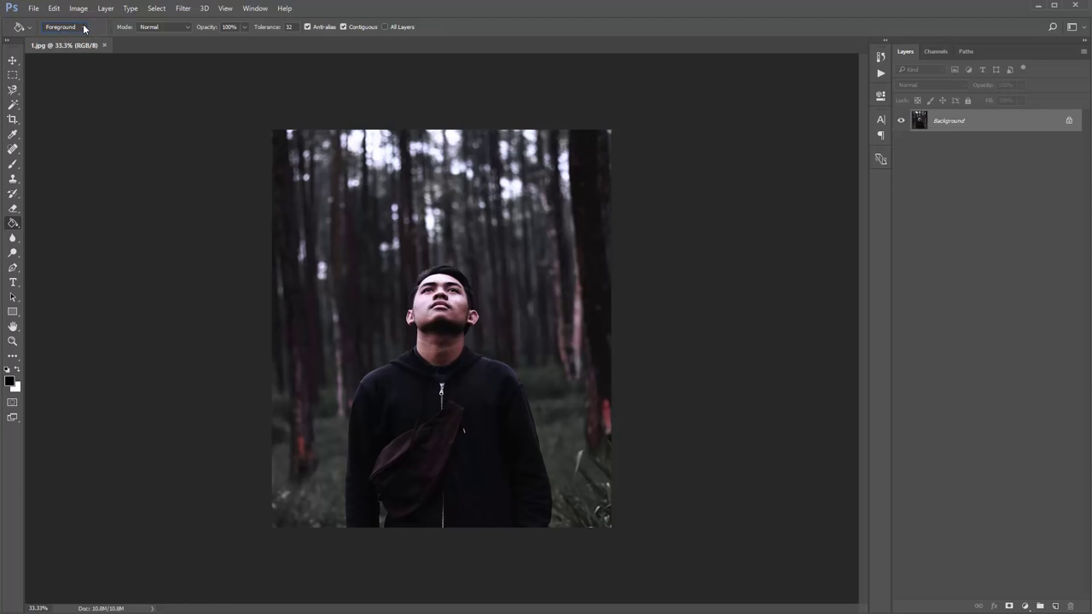
left_click(78, 27)
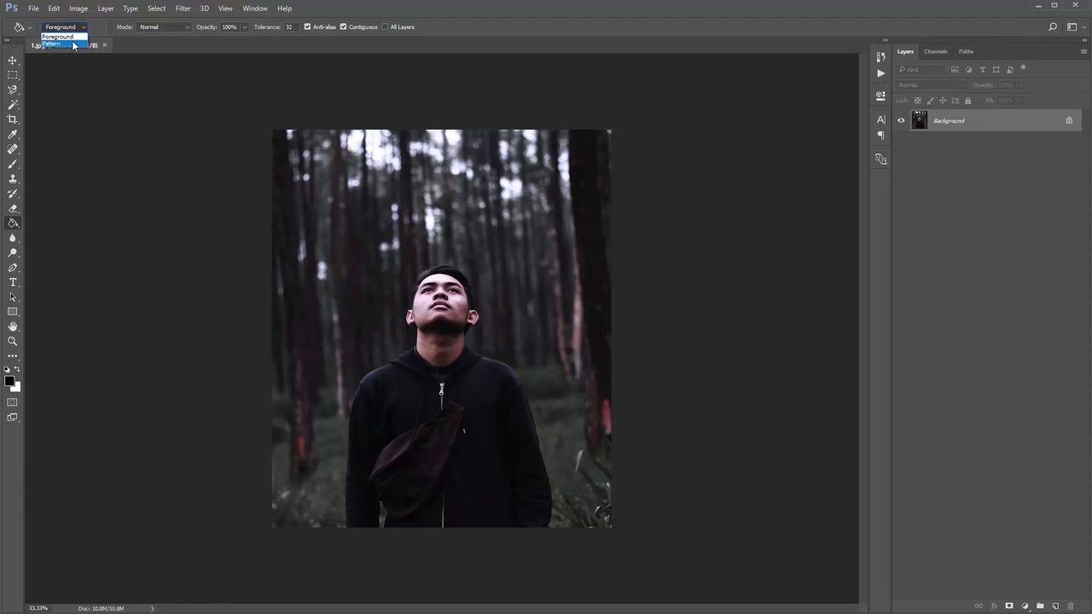
left_click(58, 44)
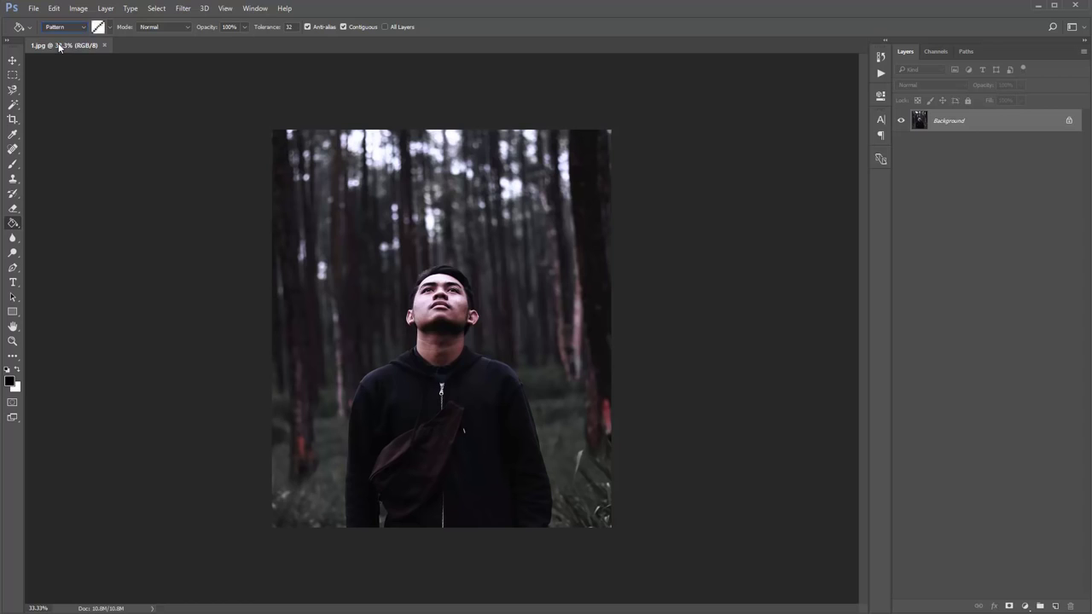
Step: Replace the loaded patterns with the pattern set Dimension_Patterns.pat
left_click(111, 31)
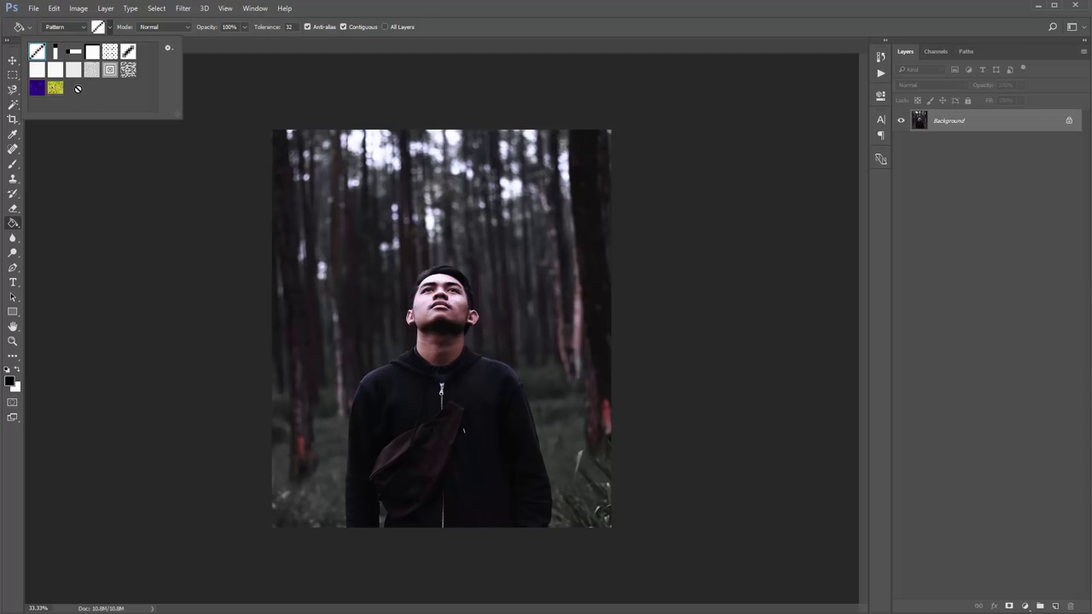
left_click(168, 49)
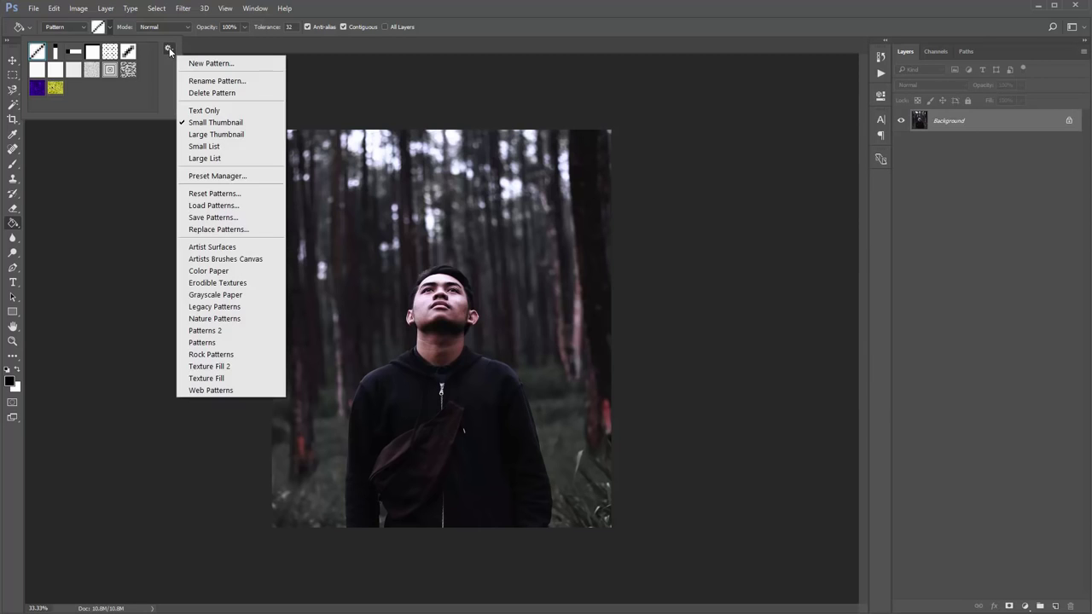
left_click(234, 231)
left_click_drag(228, 41, 326, 73)
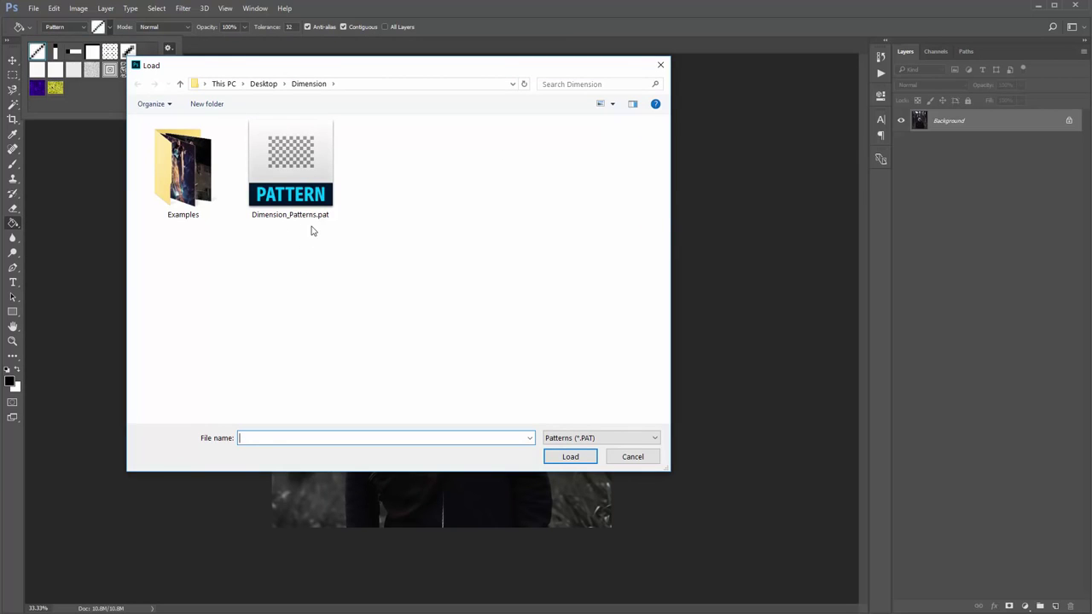
double_click(290, 171)
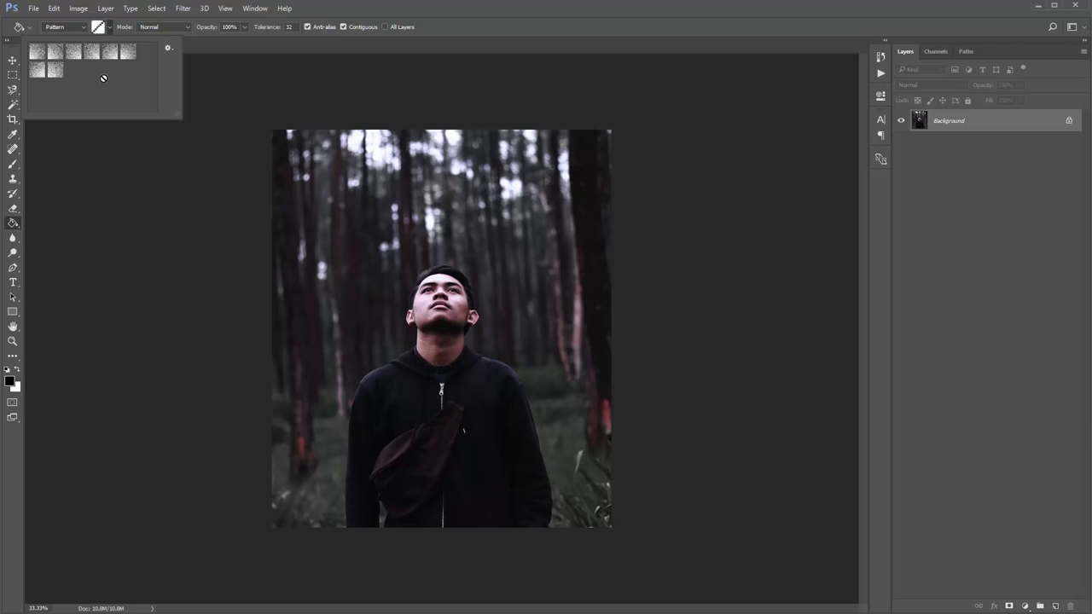
key("Escape")
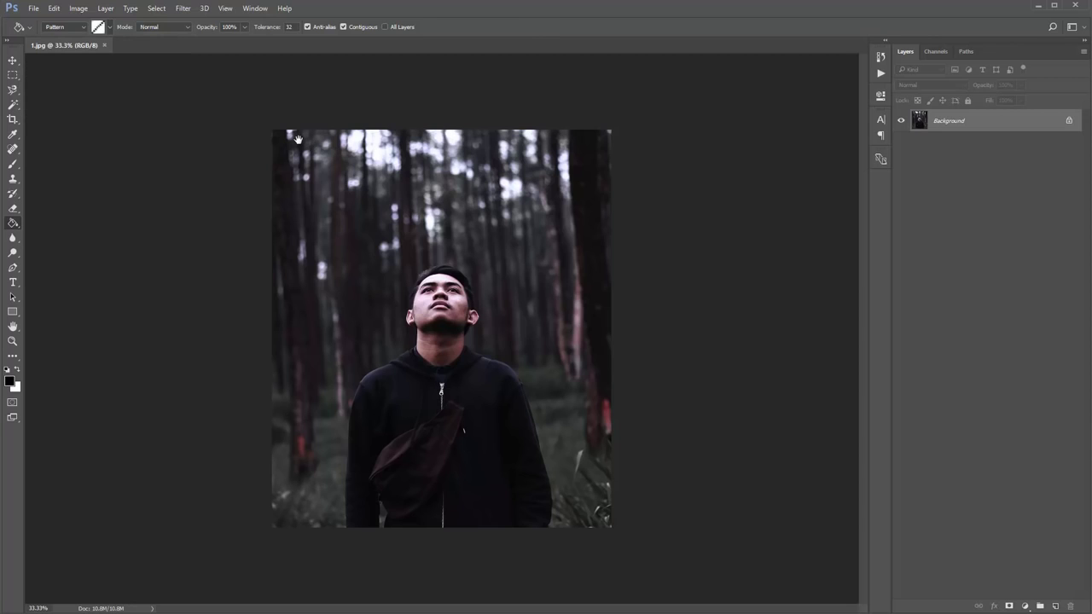
Step: Create a new layer named "brush" above the Background layer
key("v")
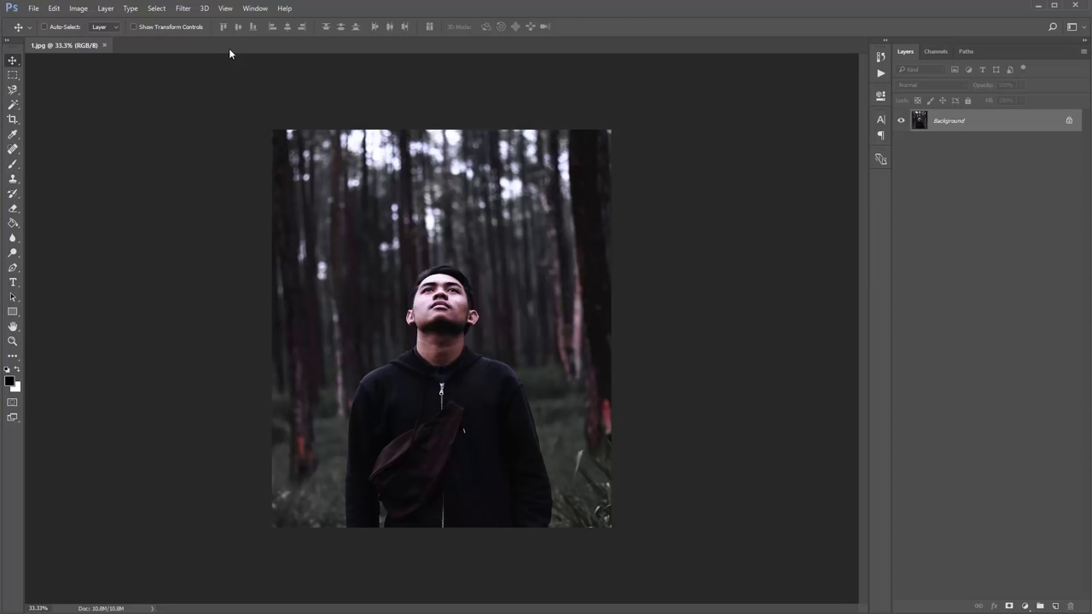
left_click(106, 9)
mouse_move(110, 23)
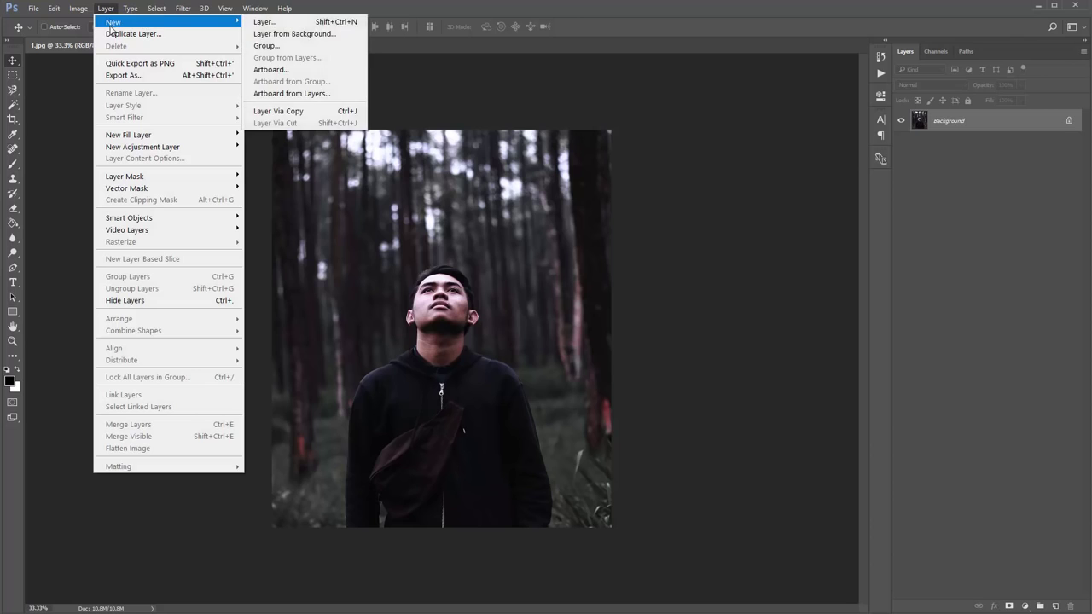
left_click(283, 22)
left_click_drag(485, 183, 430, 154)
left_click(446, 171)
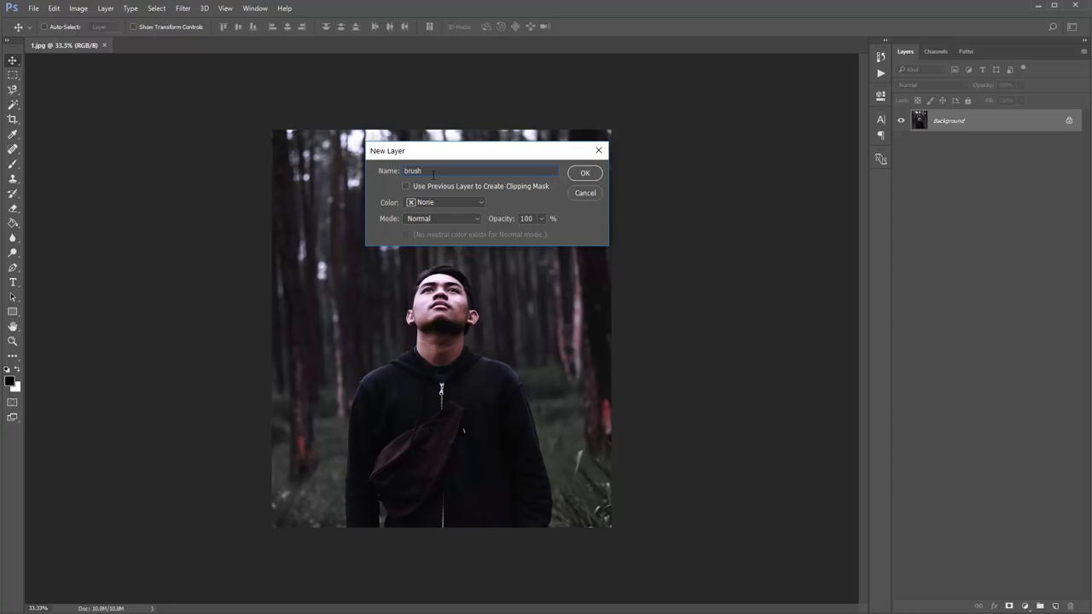
double_click(436, 171)
left_click(436, 172)
double_click(436, 172)
left_click(436, 172)
left_click(586, 173)
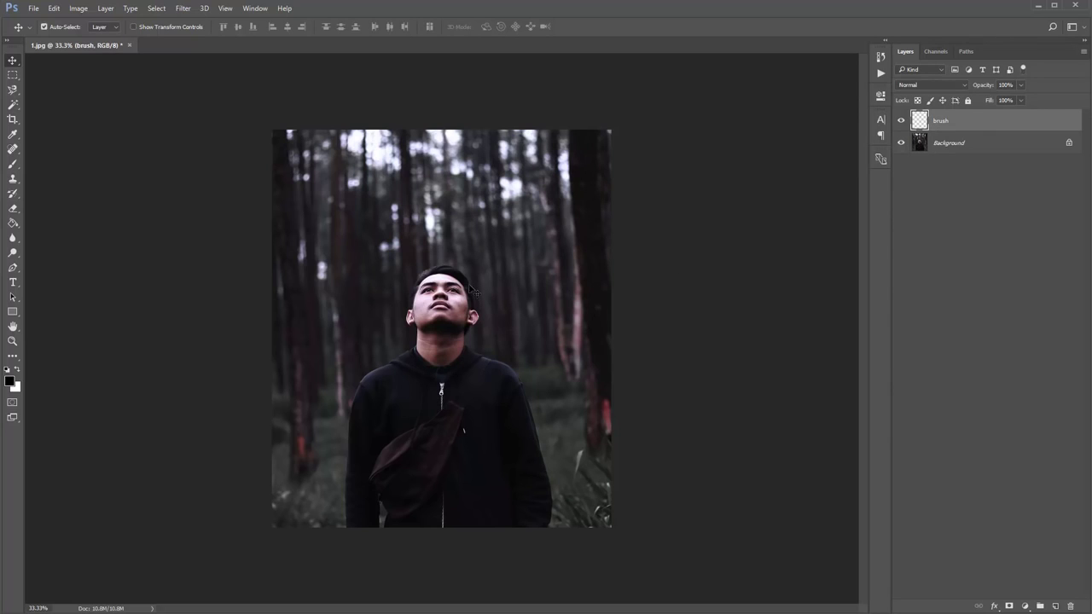
Step: Select the man in the portrait by tracing his whole outline down to the image's lower edge with the Magnetic Lasso Tool
key("ctrl+0")
key("ctrl+plus")
left_click_drag(481, 318, 478, 248)
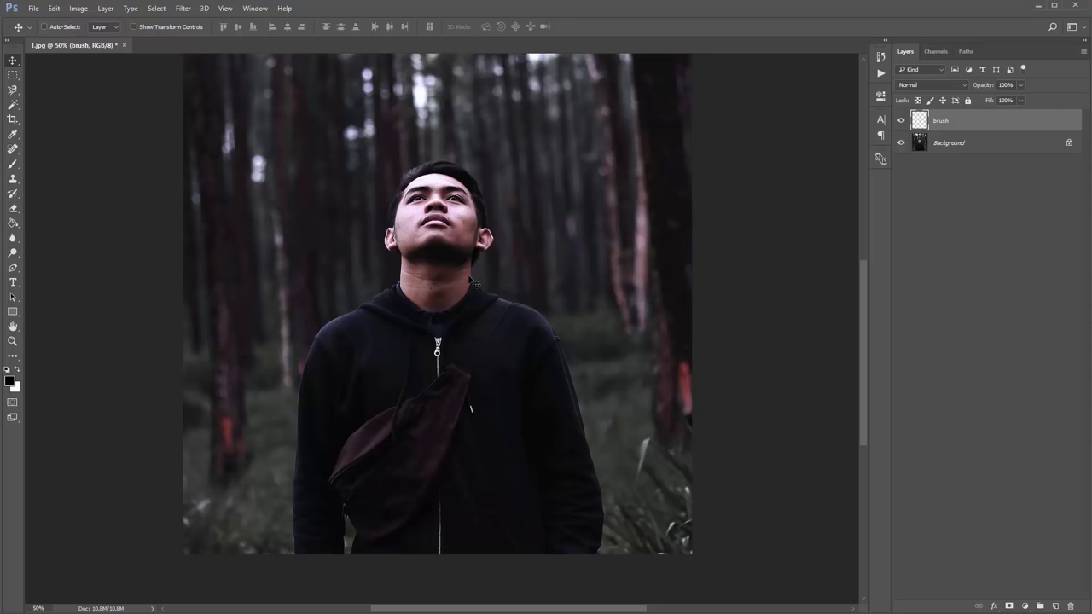
key("l")
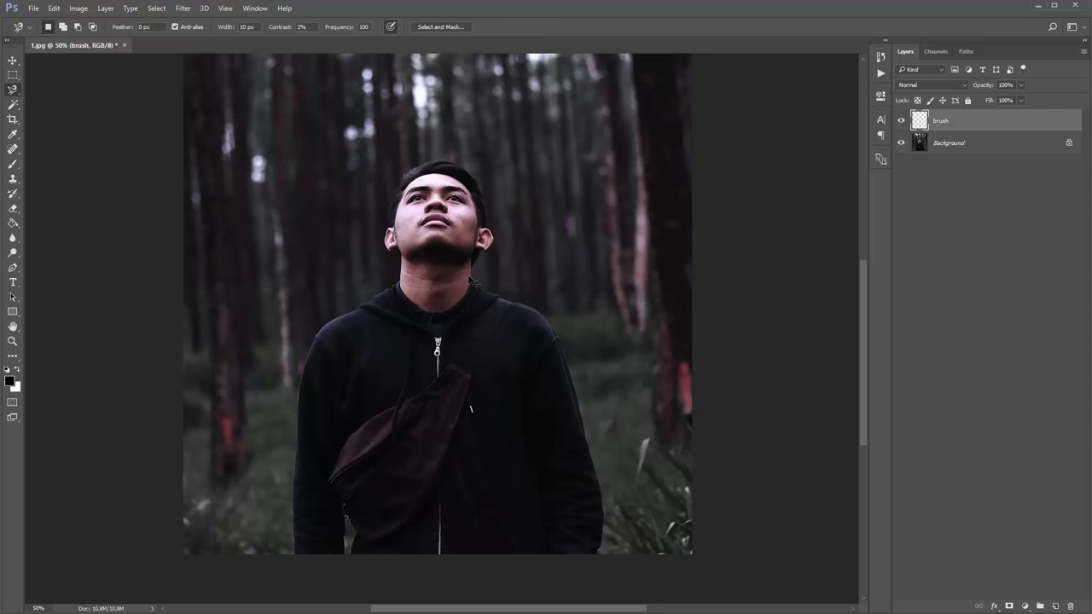
left_click(12, 90)
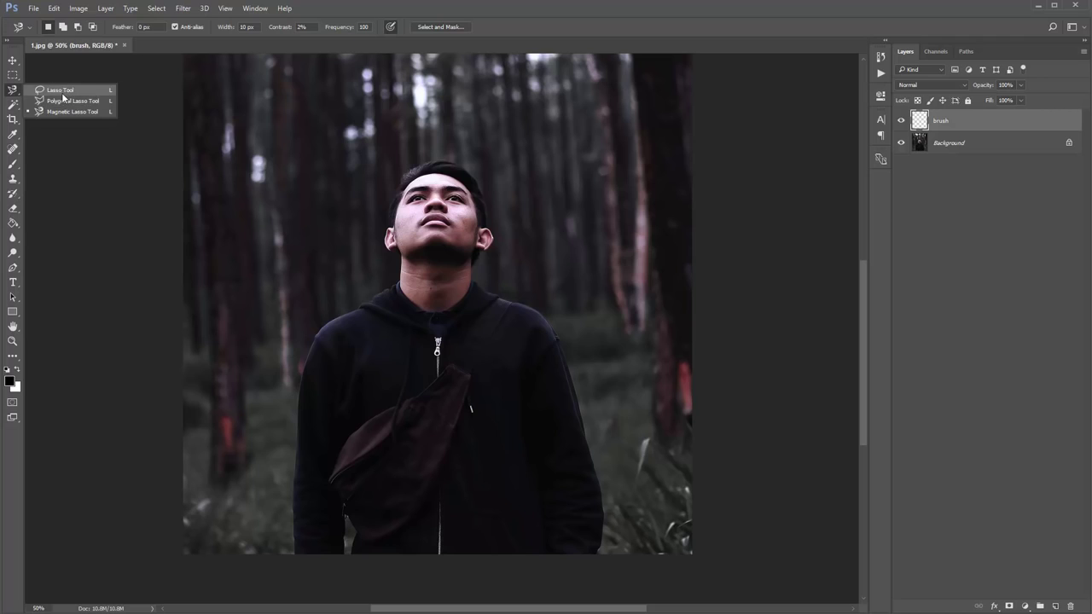
left_click(78, 115)
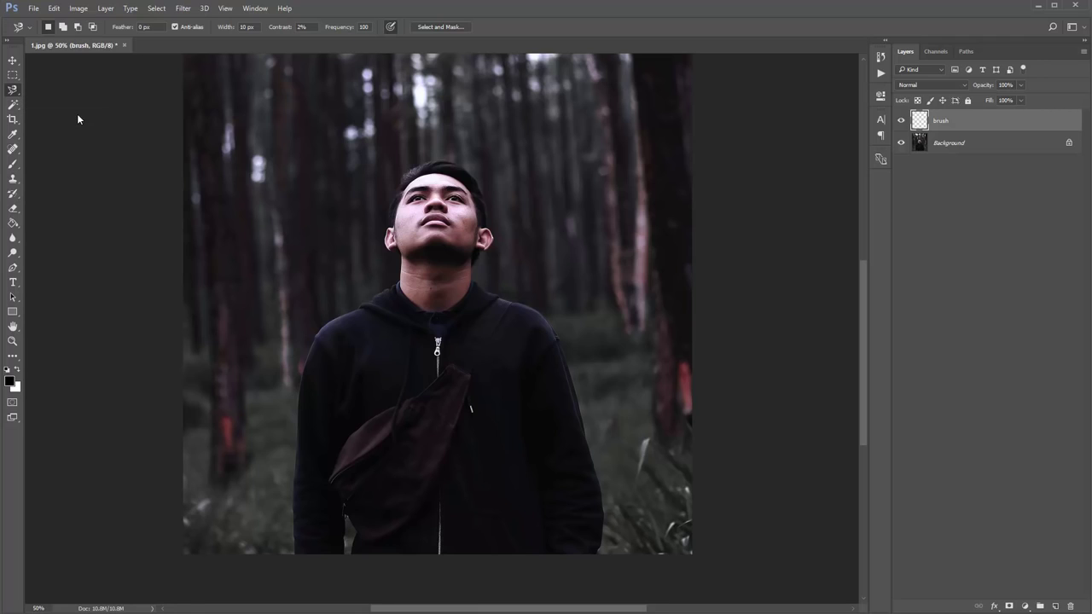
left_click(601, 546)
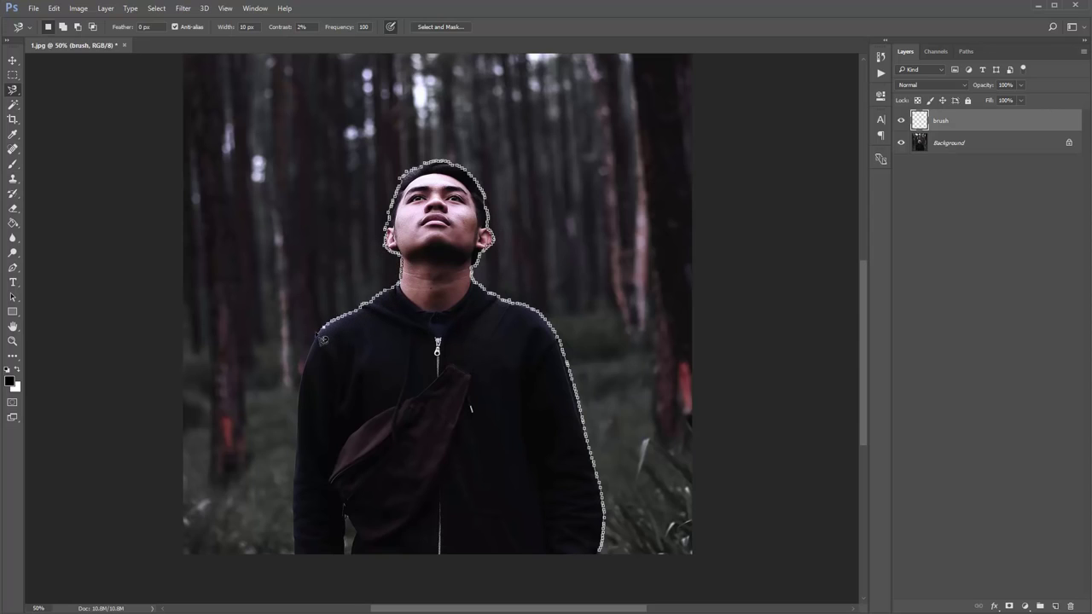
left_click_drag(303, 373, 297, 274)
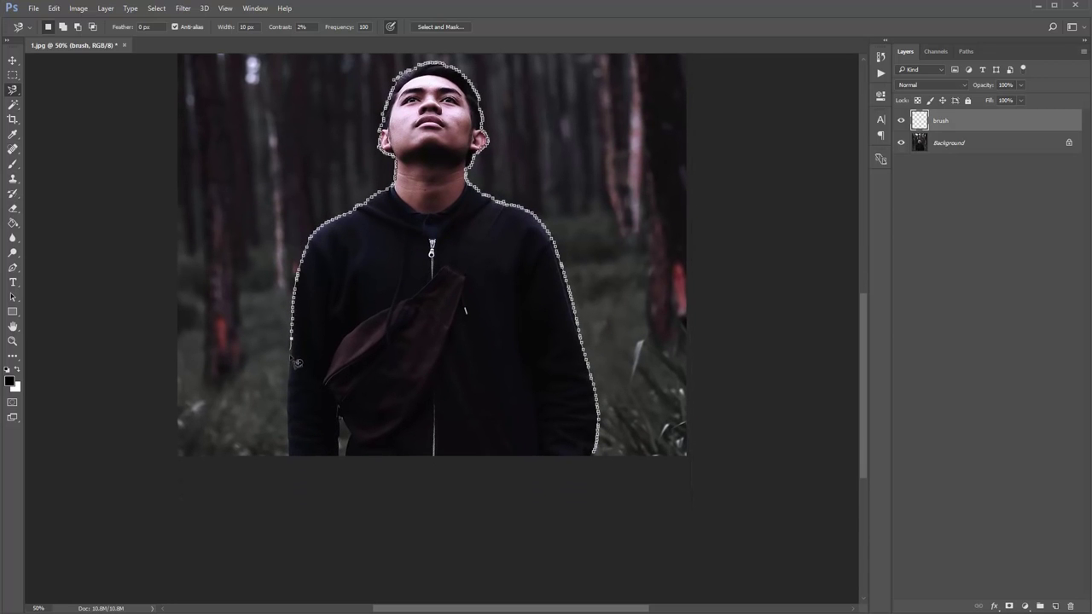
left_click_drag(295, 391, 290, 321)
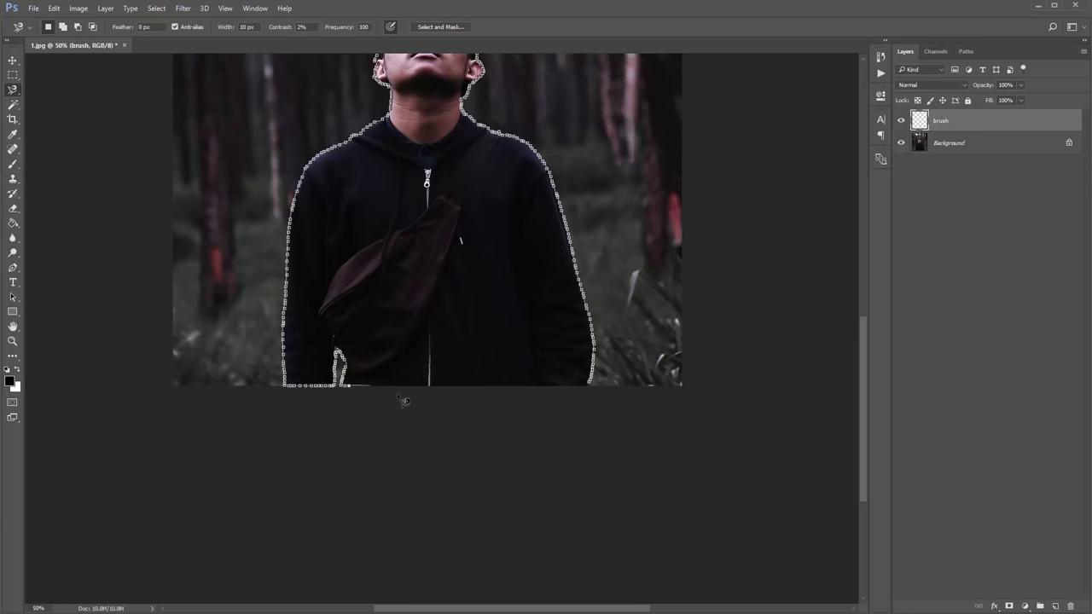
left_click(595, 389)
left_click_drag(630, 240, 656, 405)
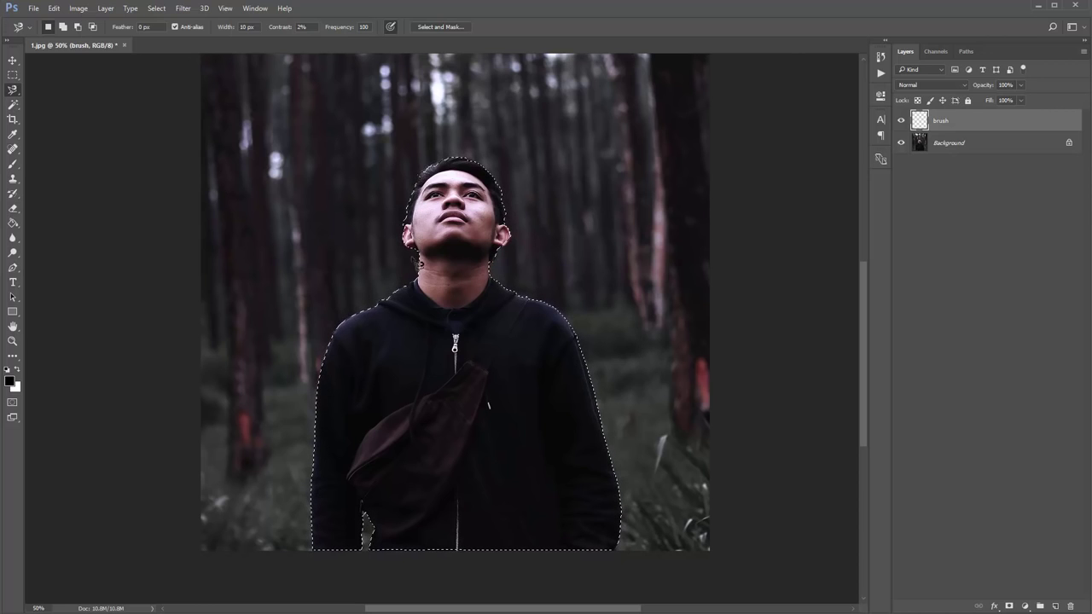
left_click_drag(456, 227, 453, 254)
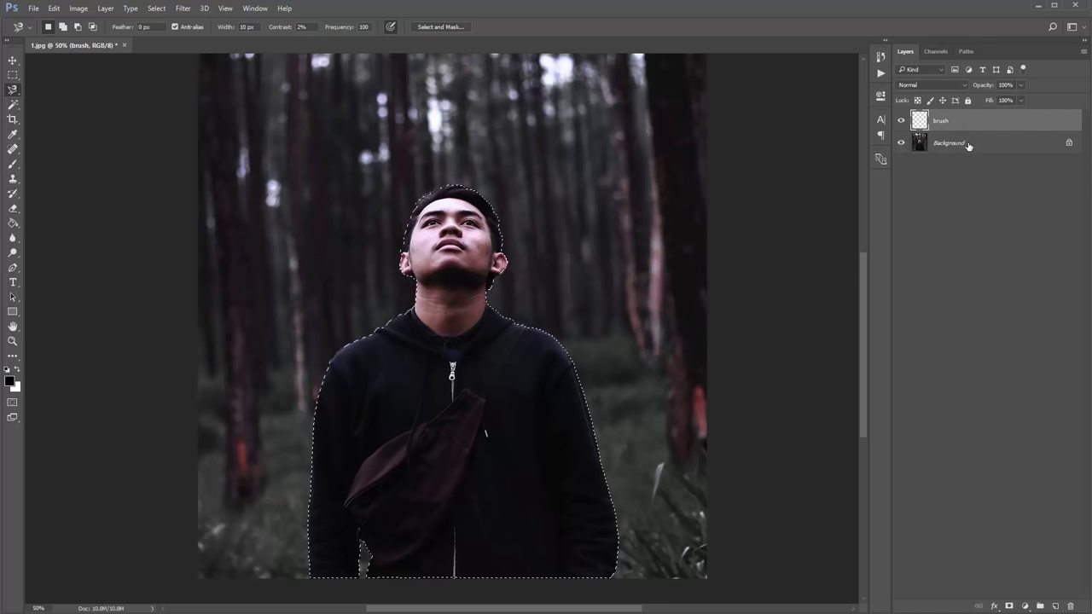
Step: Make the brush layer active and set the foreground color to red, ff0000
left_click(950, 144)
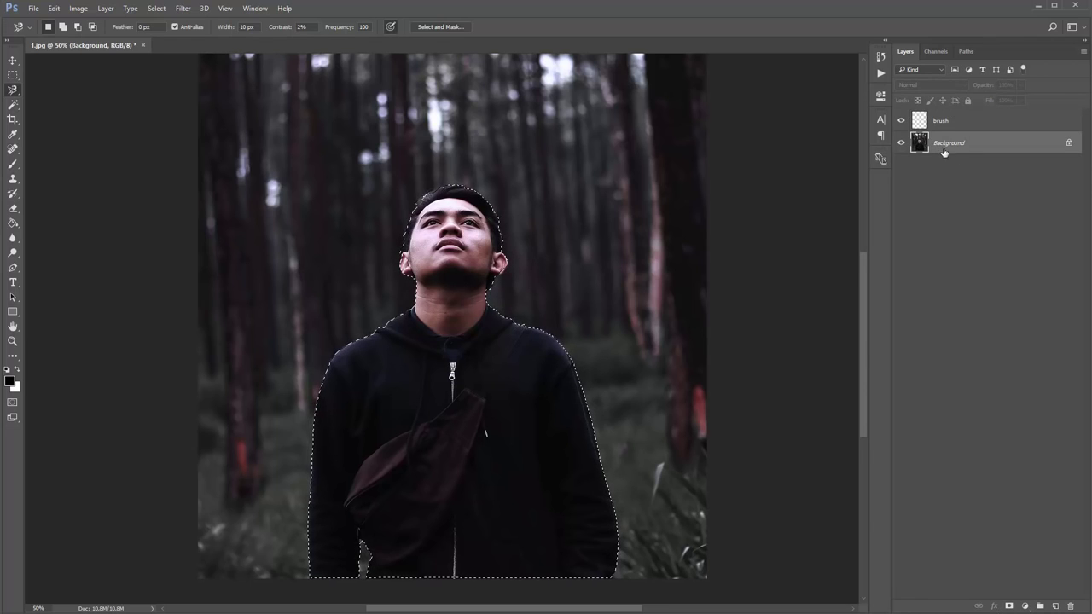
left_click(955, 126)
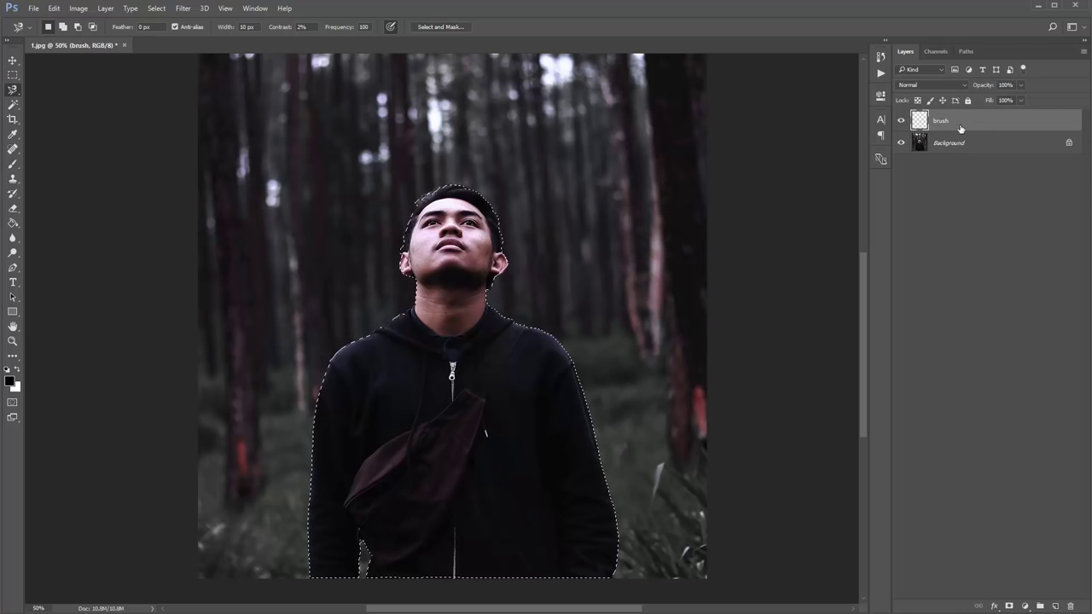
left_click(11, 383)
type("ff0000")
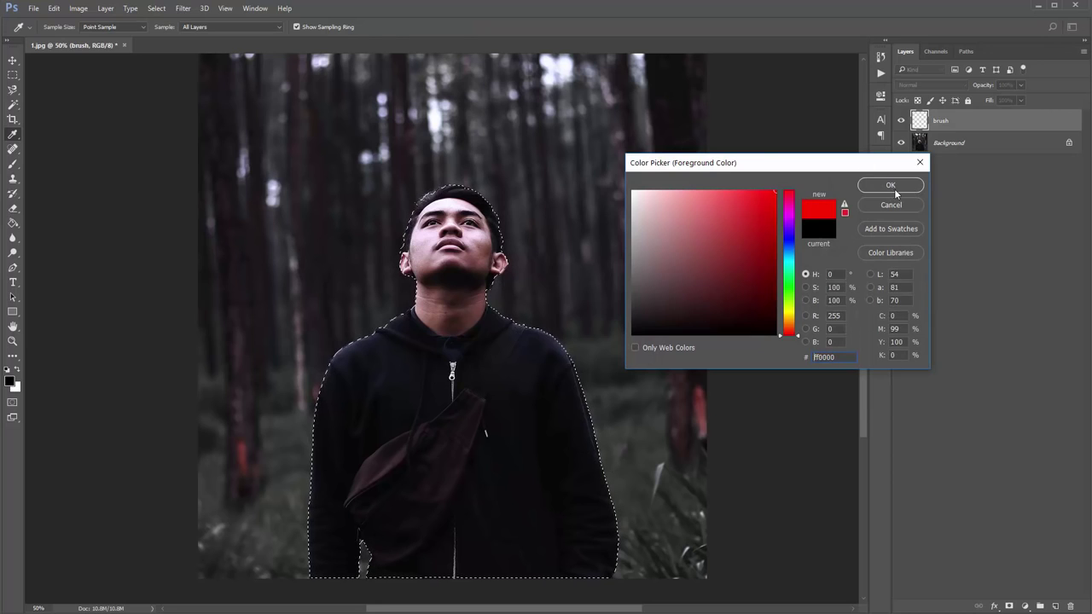
left_click(893, 191)
Step: Fill the selected subject on the brush layer with the foreground color and deselect
key("v")
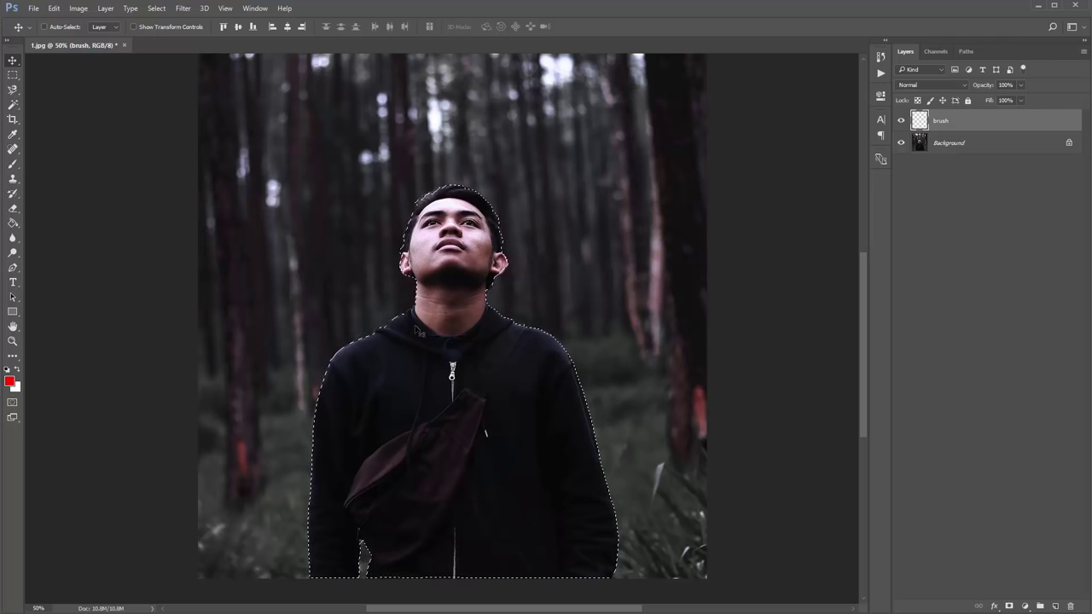
key("alt+BackSpace")
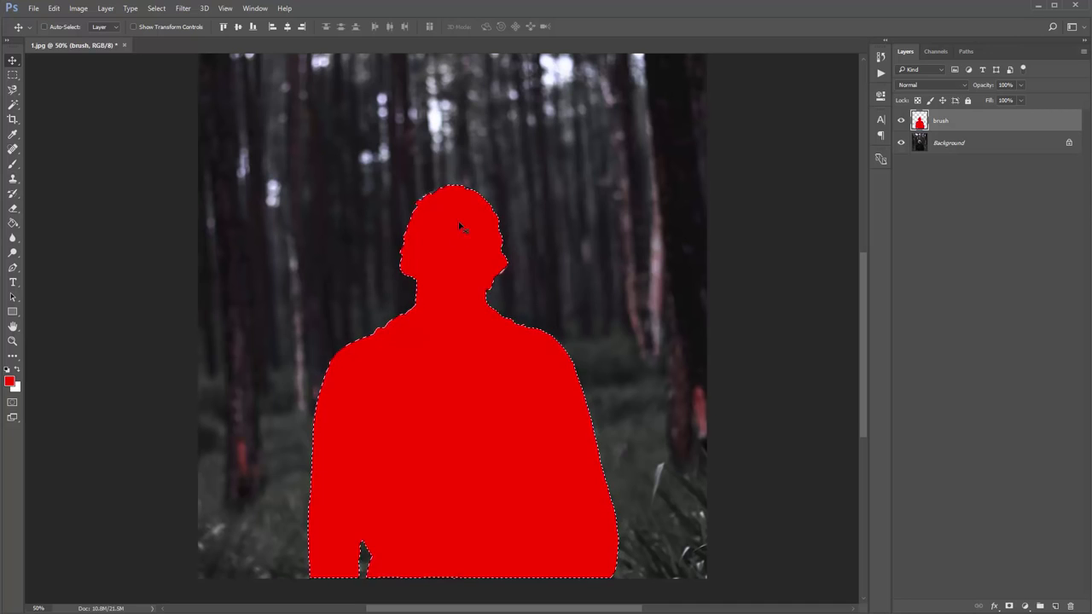
key("ctrl+d")
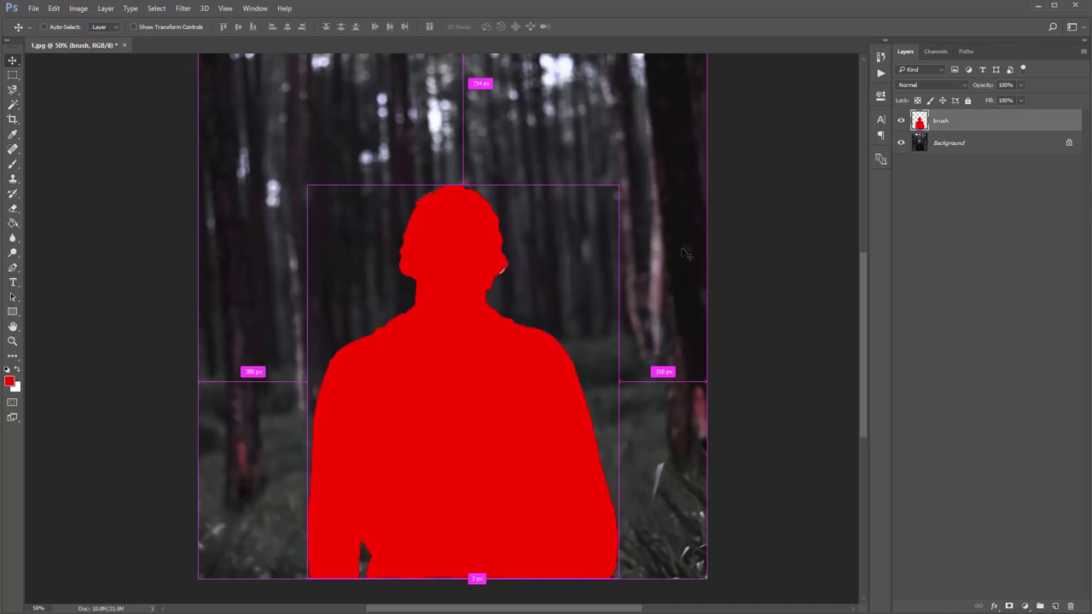
left_click_drag(663, 232, 666, 238)
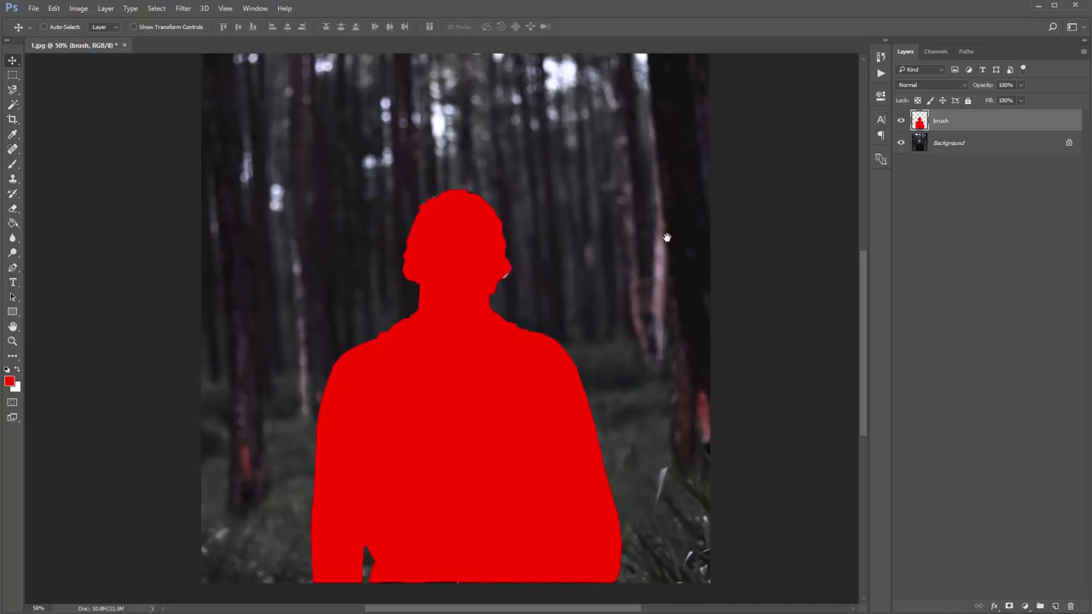
scroll(666, 237, "down", 1)
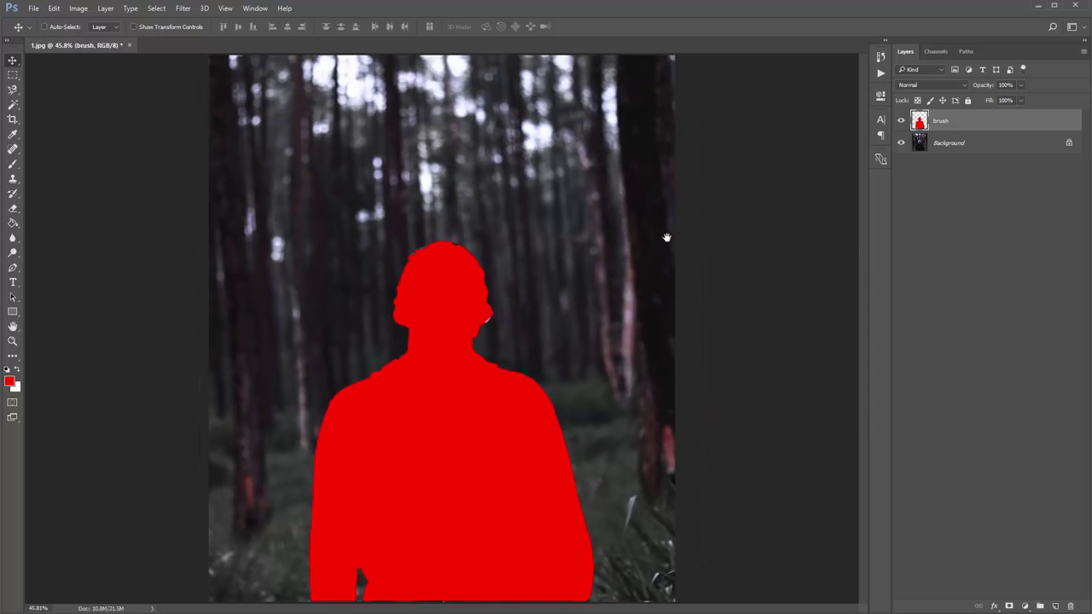
left_click(901, 121)
left_click(901, 121)
mouse_move(560, 248)
left_mouse_down()
mouse_move(534, 204)
mouse_move(552, 210)
left_mouse_up()
key("ctrl+z")
Step: Load the action set Dimension.atn from the Dimension folder on the desktop
left_click(255, 8)
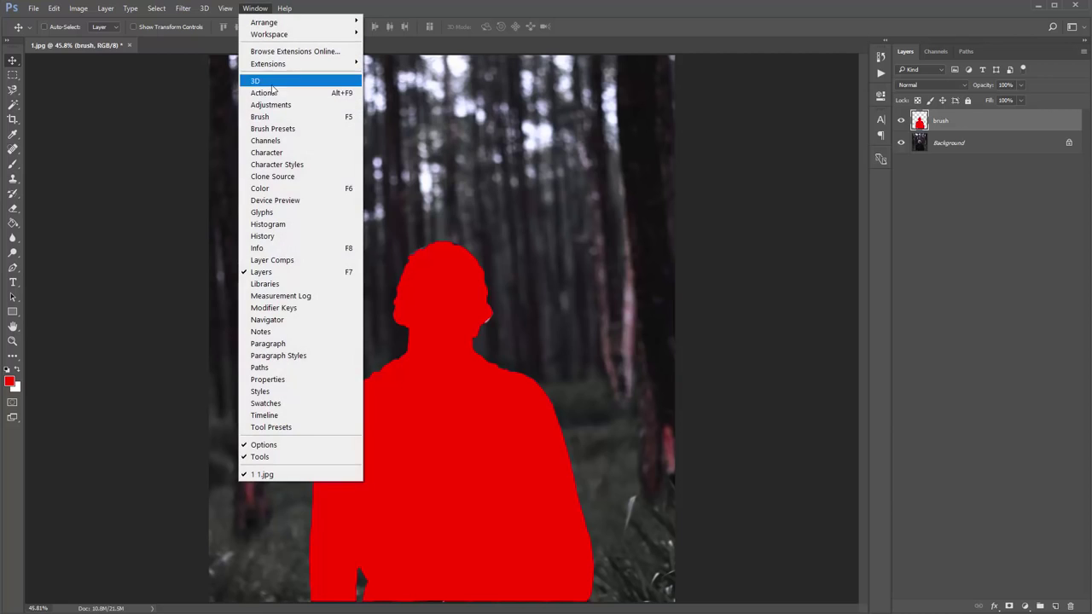
left_click(269, 92)
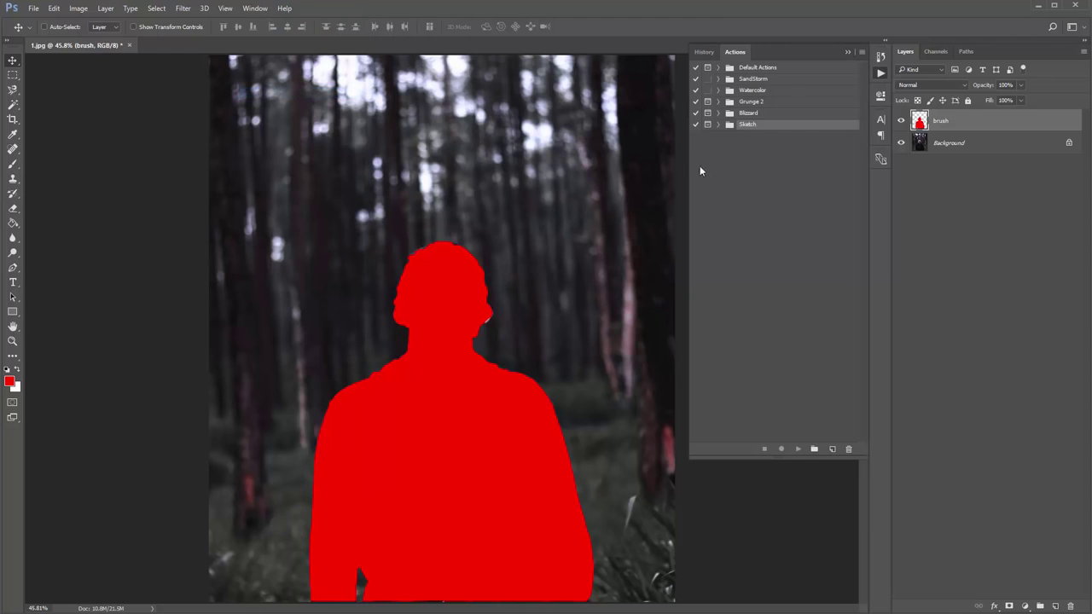
left_click(862, 53)
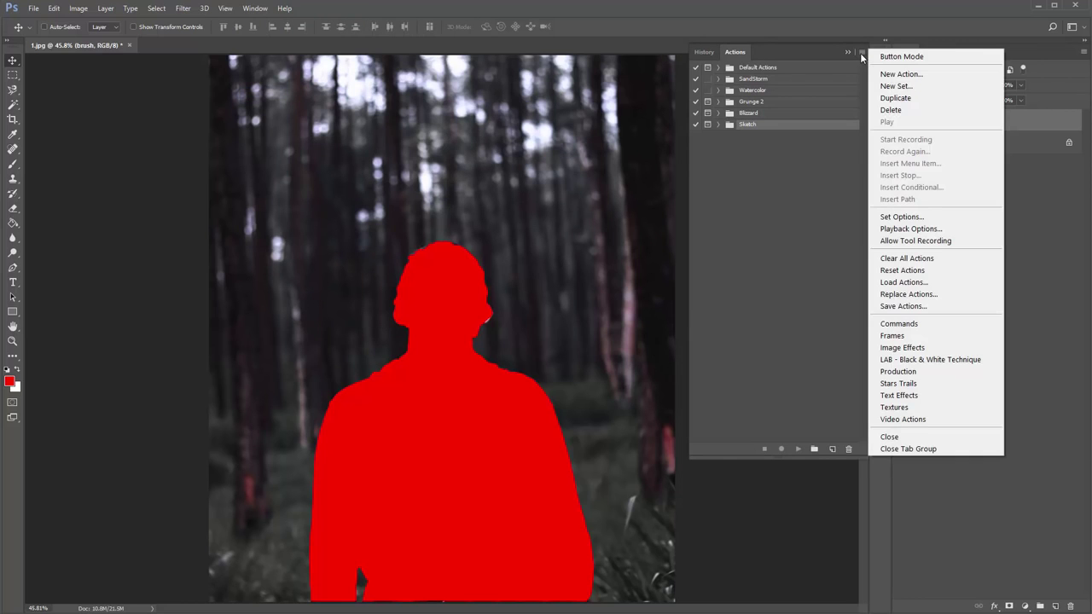
left_click(934, 284)
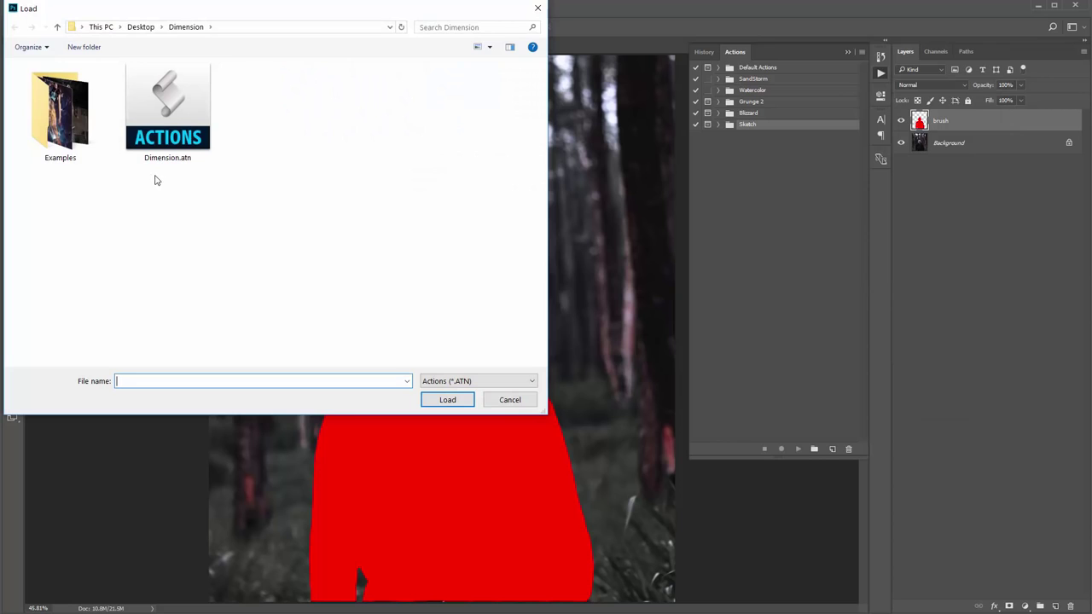
double_click(178, 124)
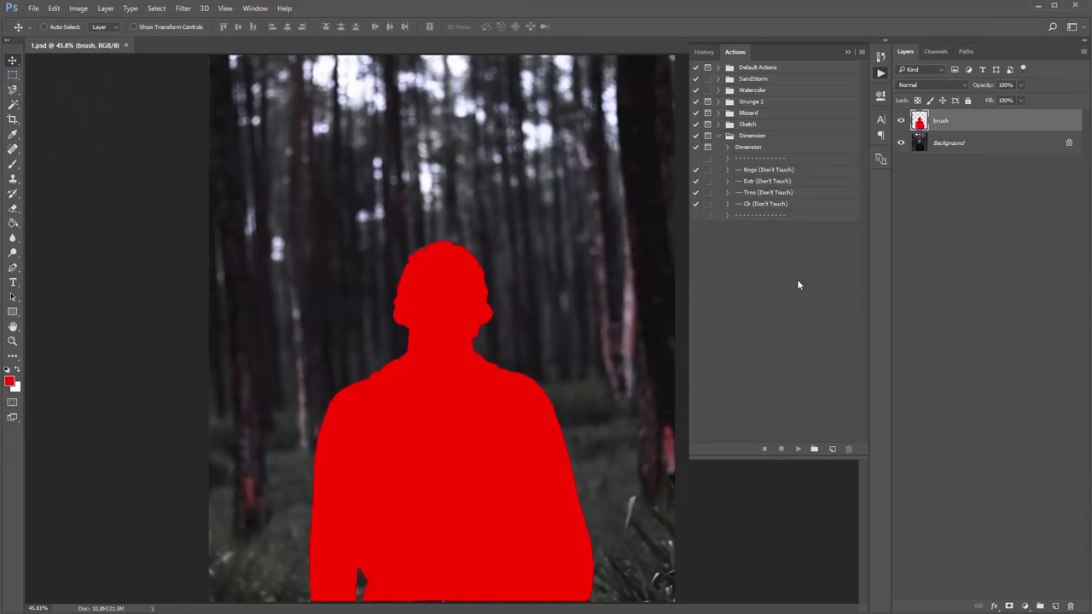
Step: Examine the Dimension action set, including the helper actions marked "Don't Touch" between its two dashed divider rows
left_click(754, 138)
left_click(718, 138)
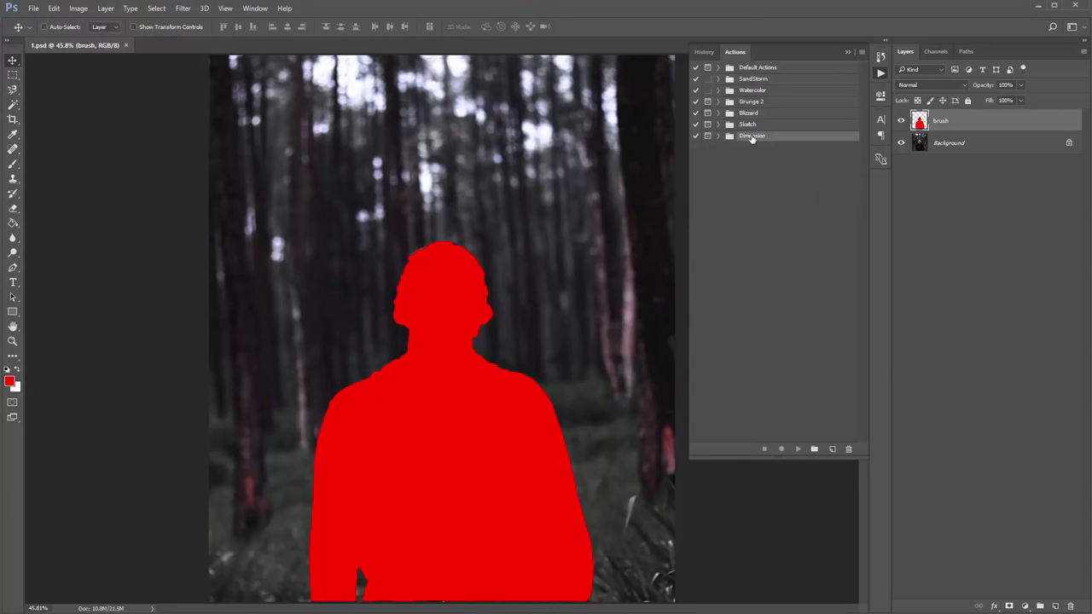
left_click(719, 138)
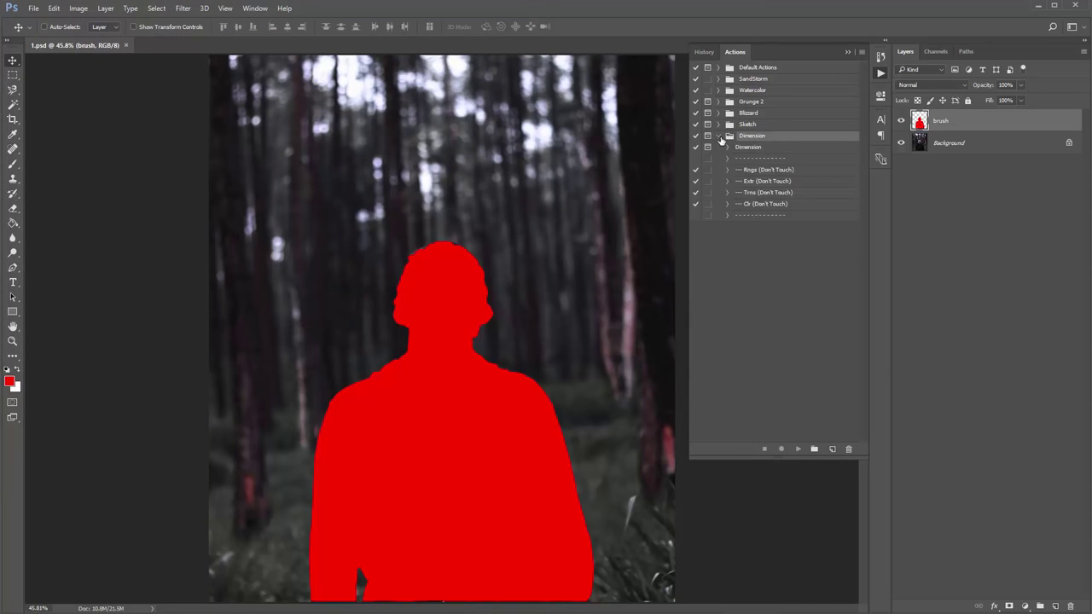
left_click(753, 150)
left_click(784, 217, "shift")
left_click(789, 232)
left_click(773, 160)
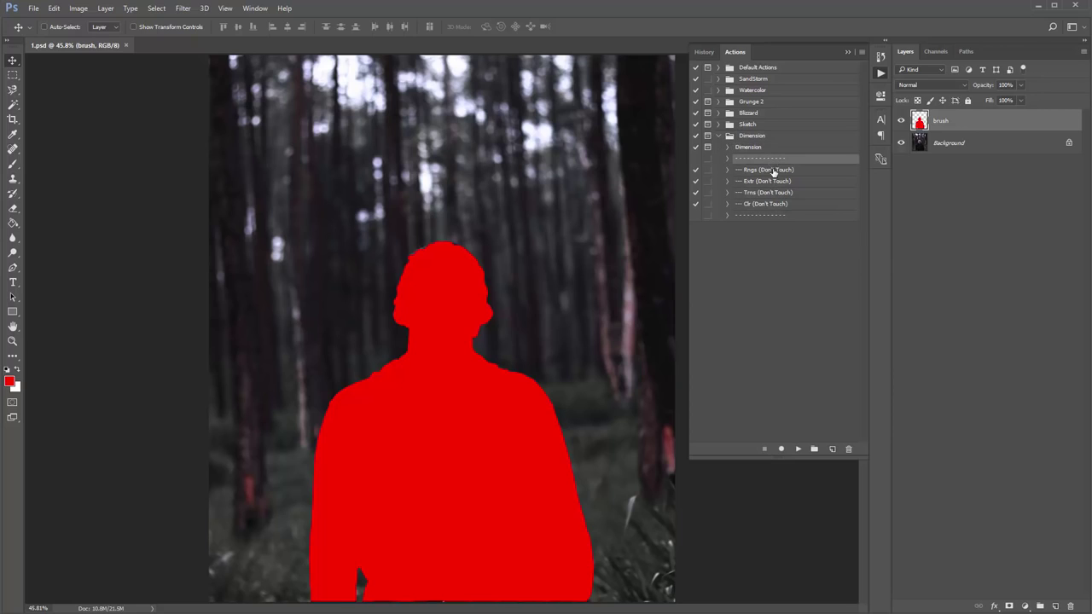
left_click(774, 214, "shift")
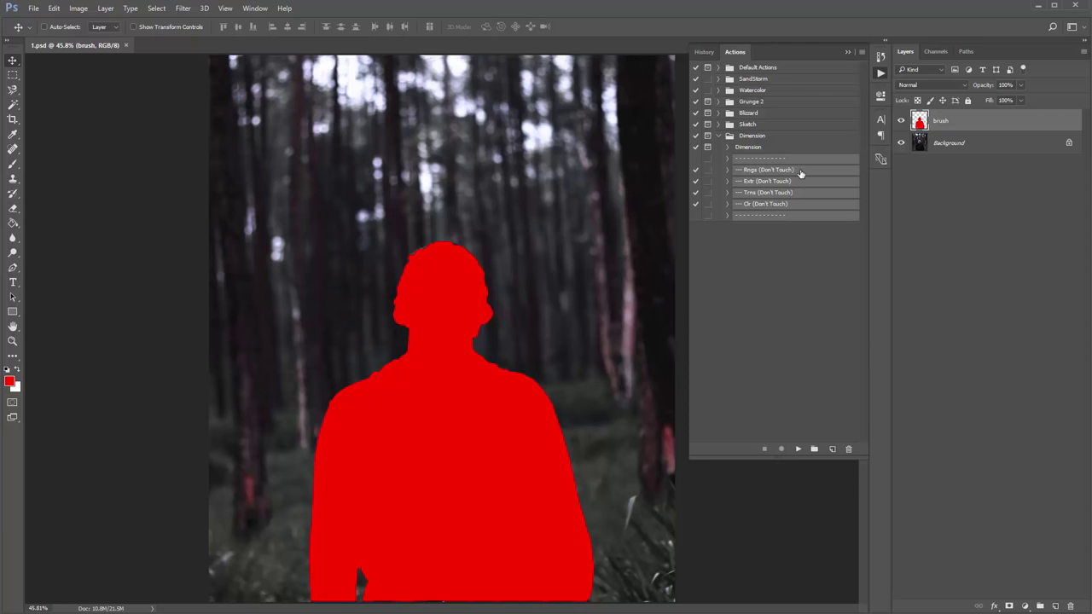
left_click(778, 161)
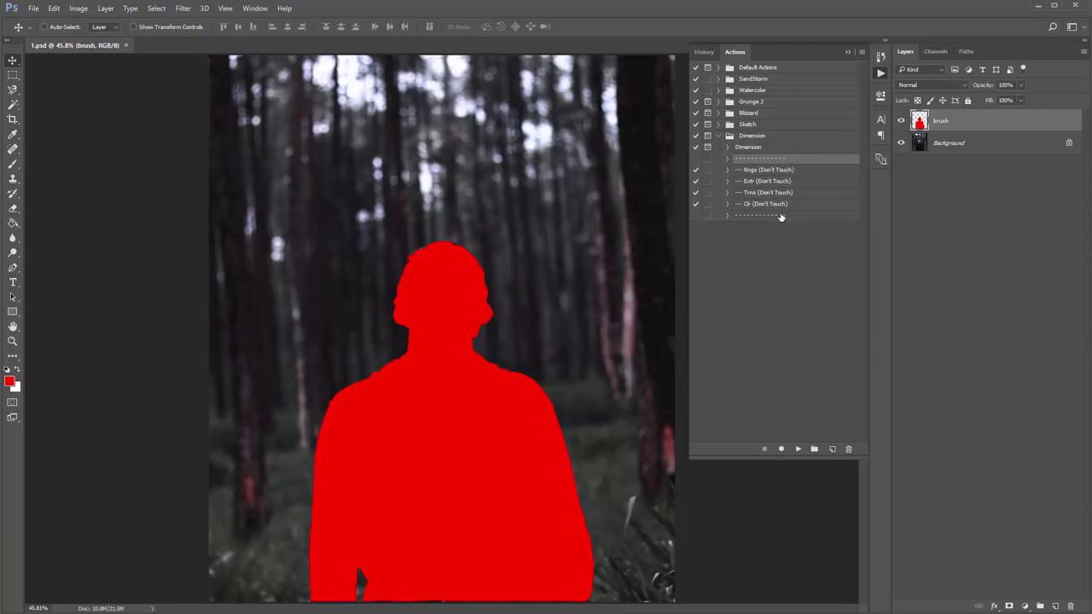
left_click(780, 215)
left_click(779, 160, "ctrl")
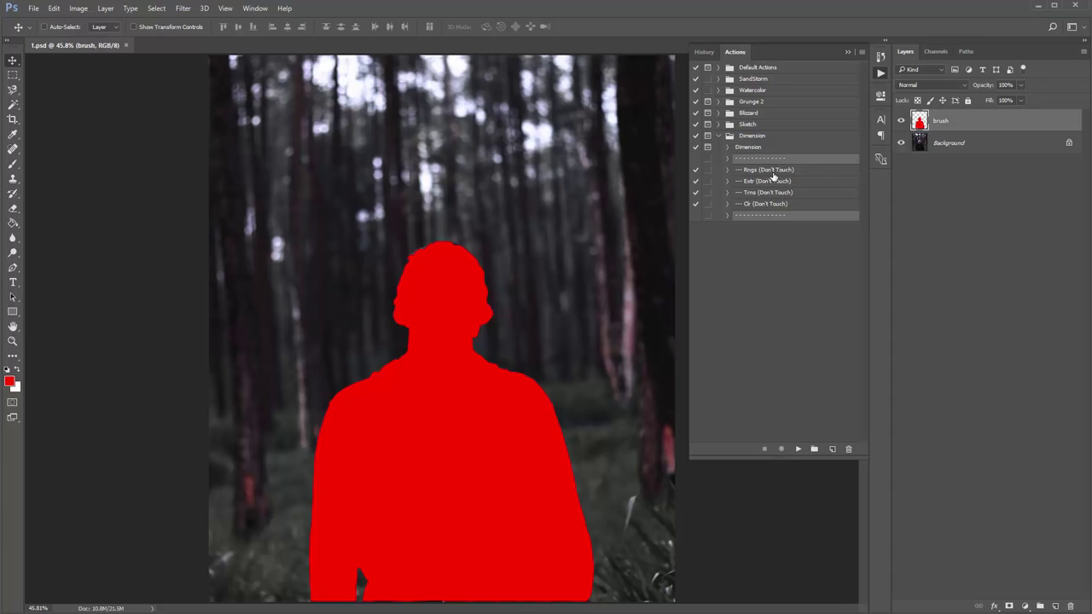
Step: Play the Dimension action from the Dimension set and continue past its glass pattern instructions
left_click(756, 149)
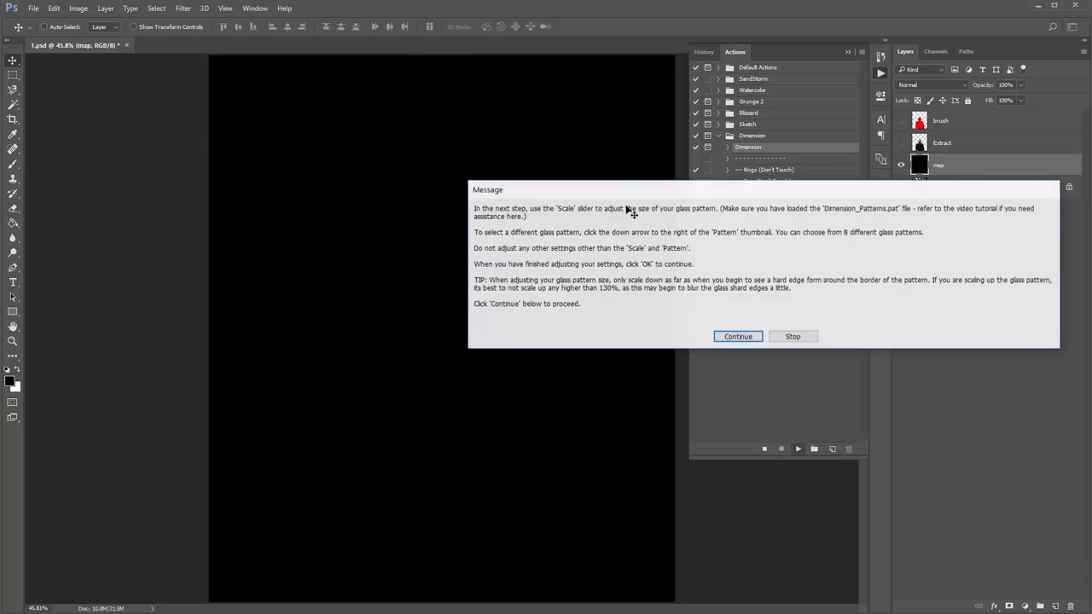
left_click_drag(698, 191, 400, 168)
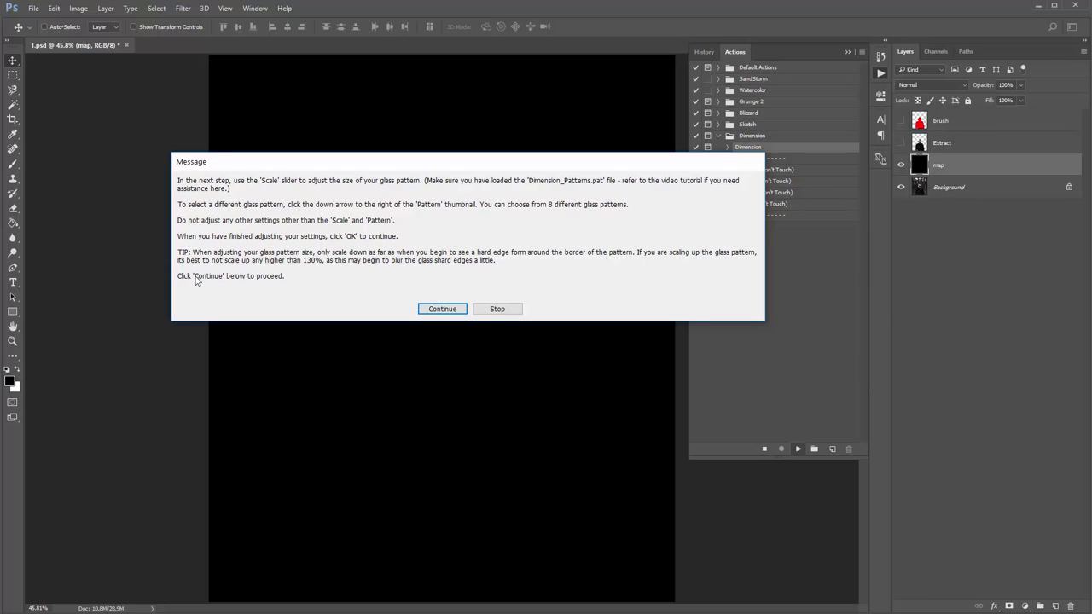
left_click_drag(378, 160, 373, 153)
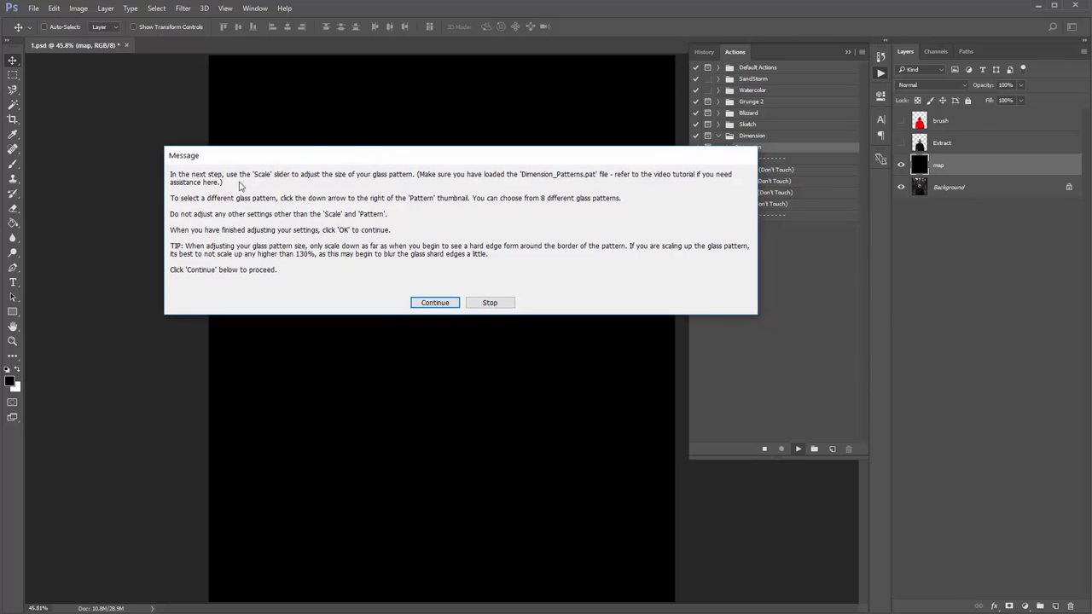
left_click(434, 302)
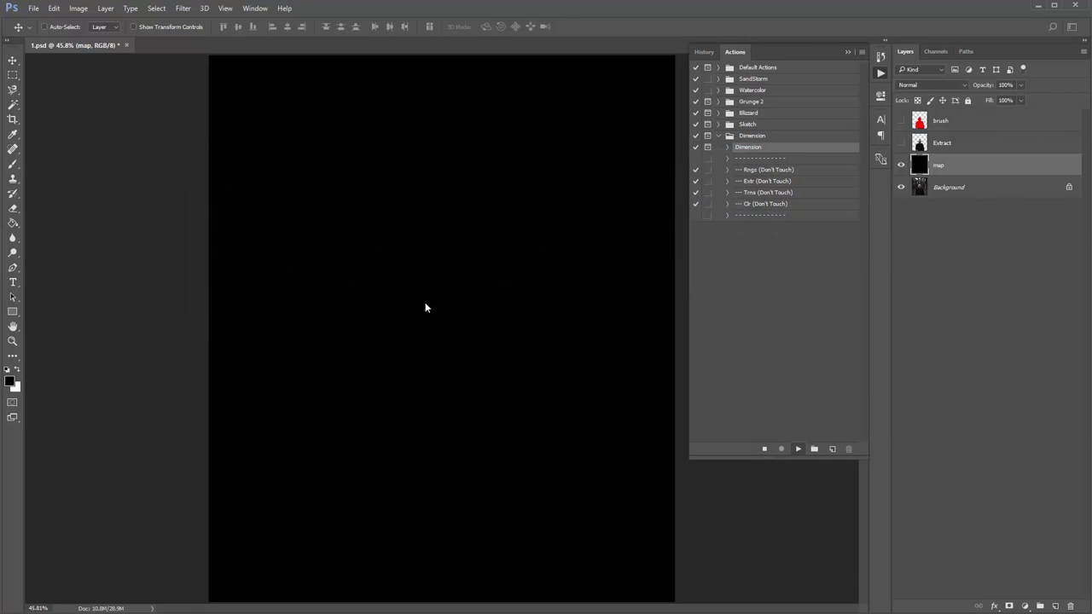
Step: Try Pattern Overlay scales of 97%, 83% and 45% for the glass pattern on the map layer
left_click_drag(883, 167, 310, 118)
left_click_drag(401, 117, 831, 216)
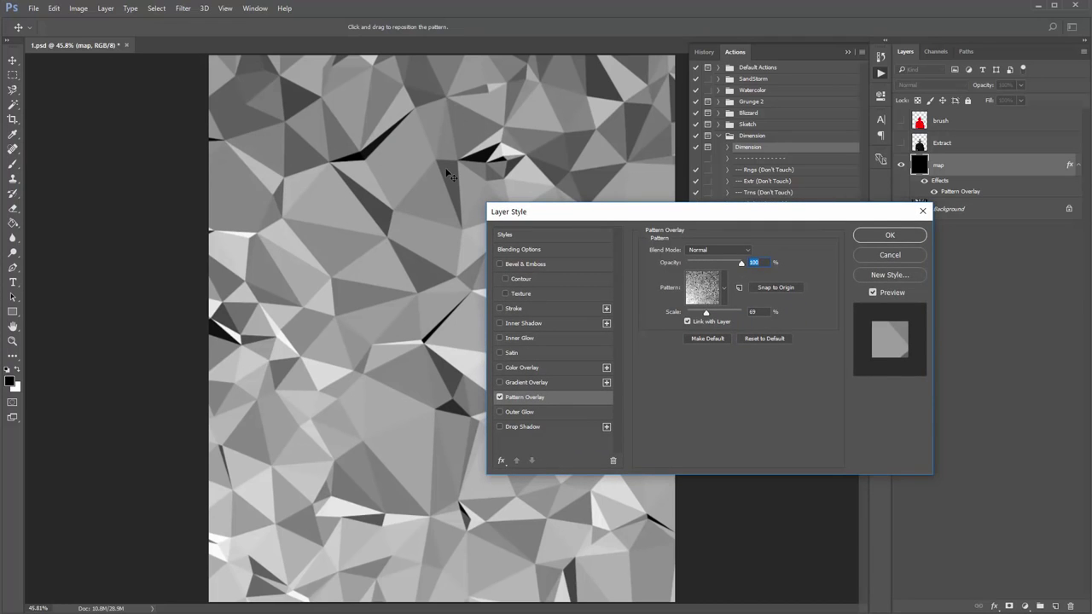
left_click_drag(788, 215, 568, 156)
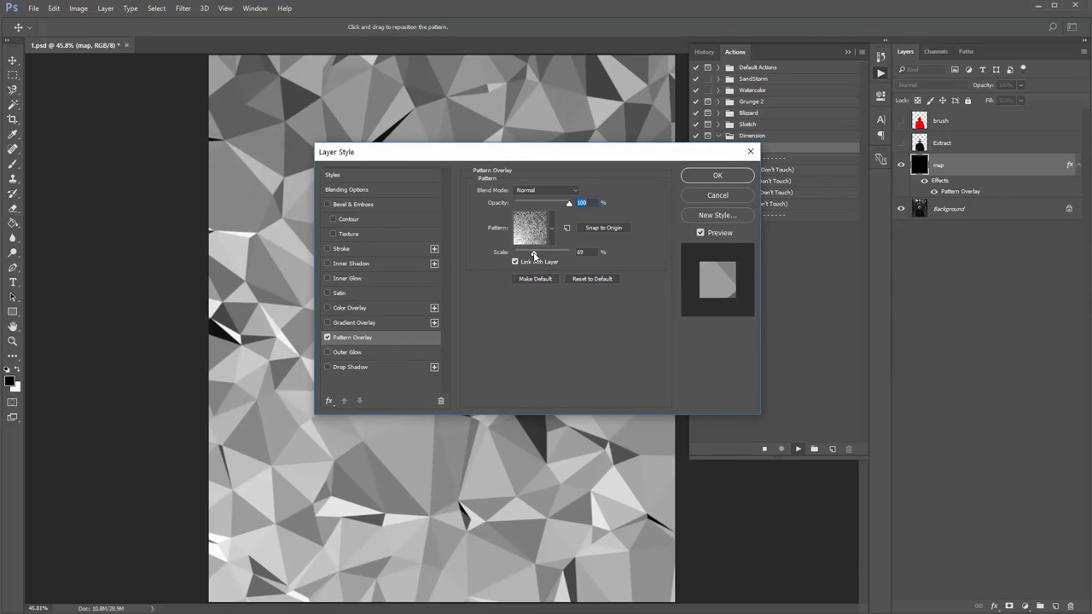
left_click_drag(534, 255, 541, 256)
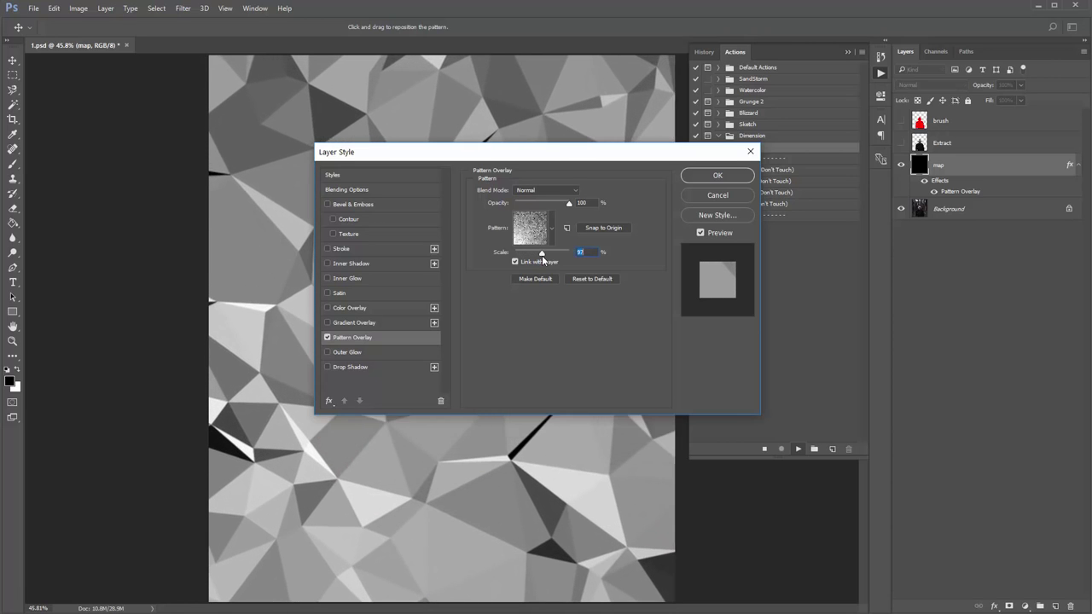
left_click_drag(527, 159, 706, 138)
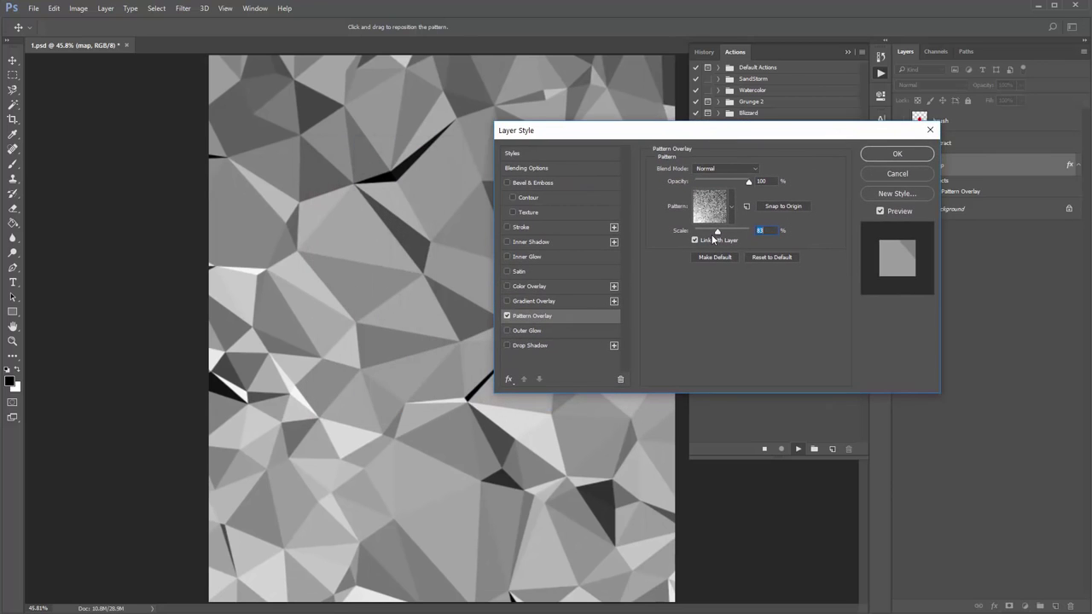
left_click_drag(717, 231, 708, 231)
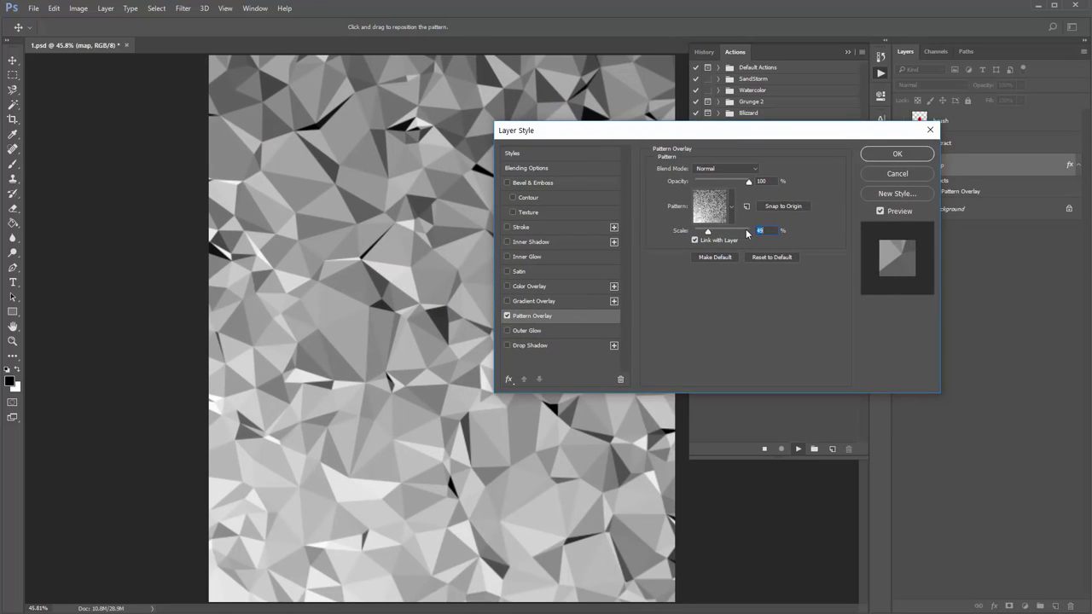
Step: Try smaller glass shapes by lowering the pattern scale to 33% and adjusting it to 36%
scroll(766, 230, "down", 8)
scroll(766, 230, "down", 8)
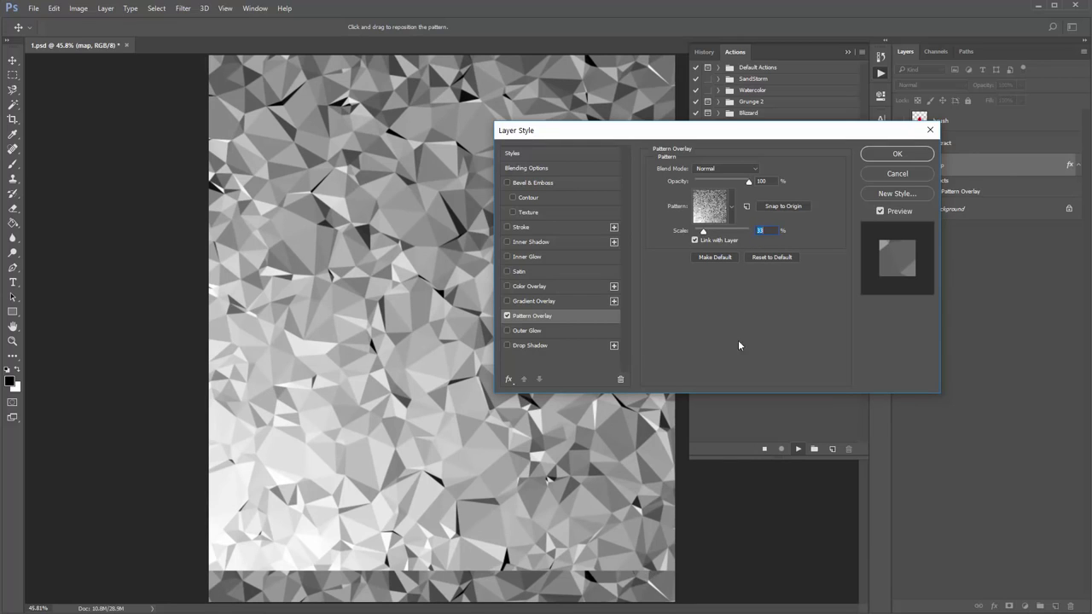
scroll(769, 235, "up", 3)
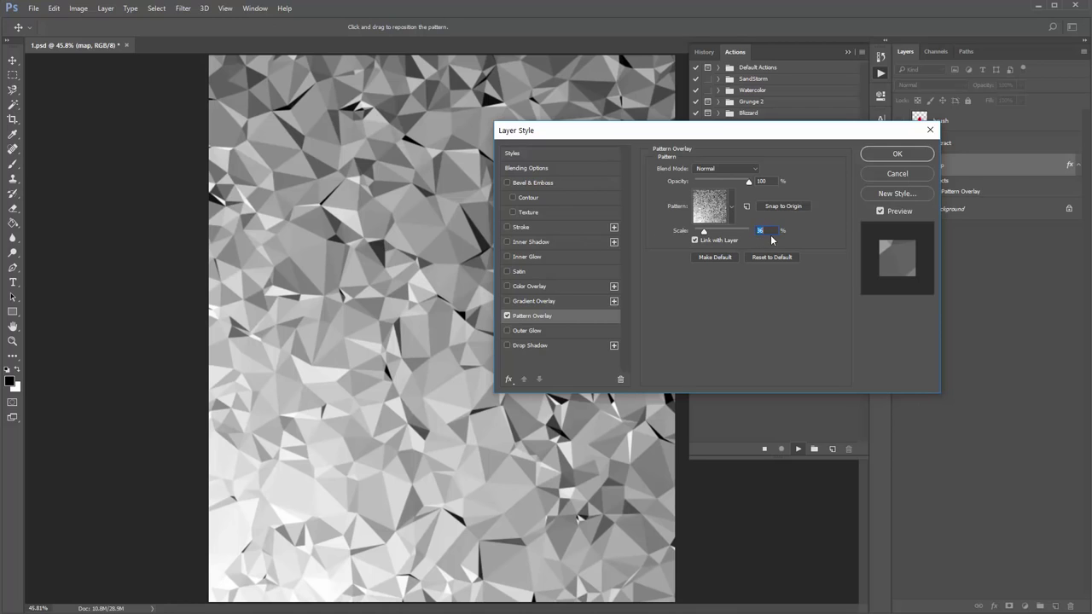
Step: Try larger glass shapes by raising the pattern scale to 97% and gradually on to 134%
key("Up")
key("Up")
key("Up")
key("Up")
key("Up")
key("Up")
key("Up")
left_click_drag(707, 232, 720, 232)
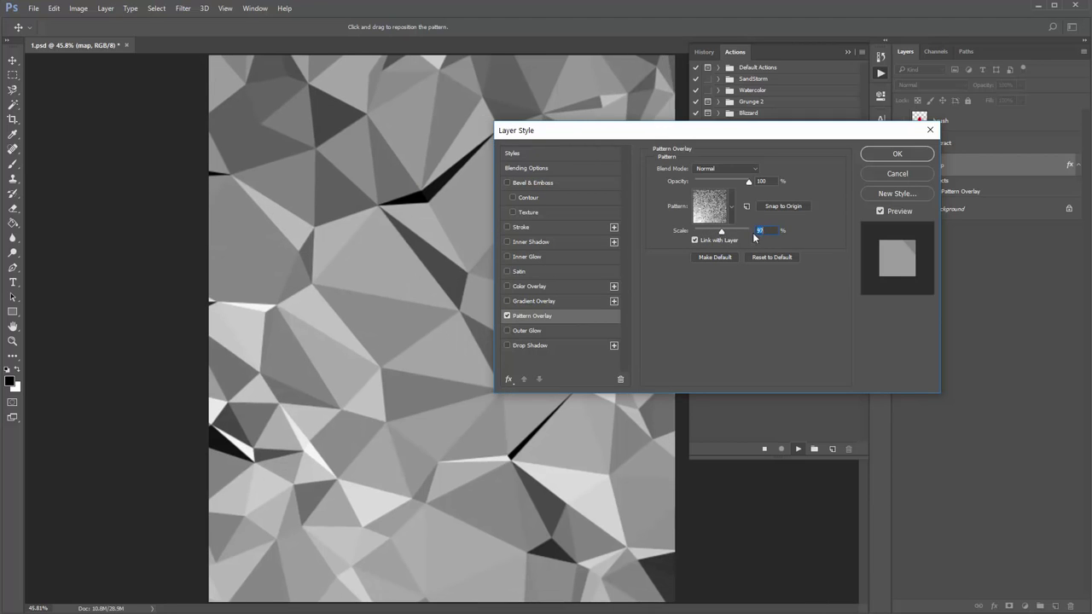
key("Up")
key("Up")
key("Up")
key("Up")
key("Up")
key("Up")
key("Up")
key("Up")
key("Up")
key("Up")
key("Up")
key("Up")
key("Up")
key("Up")
key("Up")
key("Up")
key("Up")
key("Up")
key("Up")
key("Up")
key("Up")
key("Up")
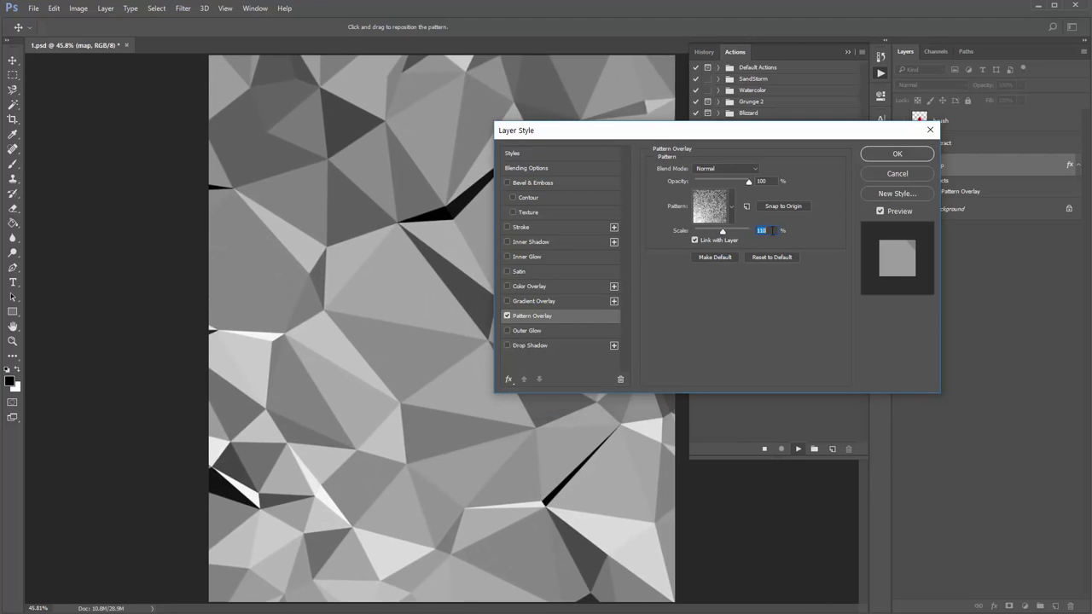
key("Up")
key("Up")
key("Up")
key("Up")
key("Up")
key("Up")
key("Up")
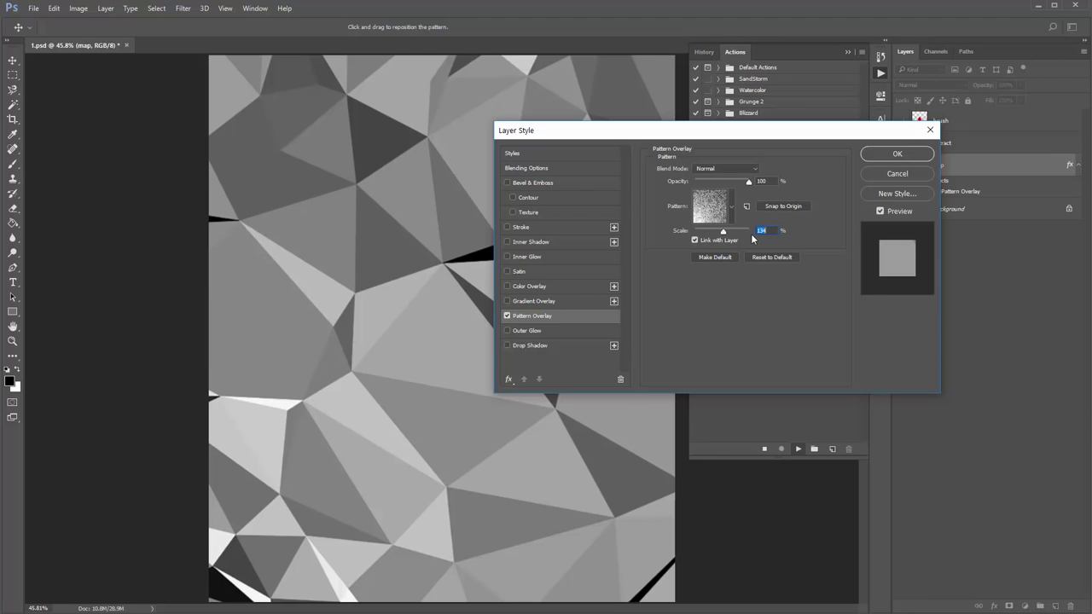
Step: Vary the pattern scale between about 106% and 133%, settling on 112%
scroll(767, 228, "down", 20)
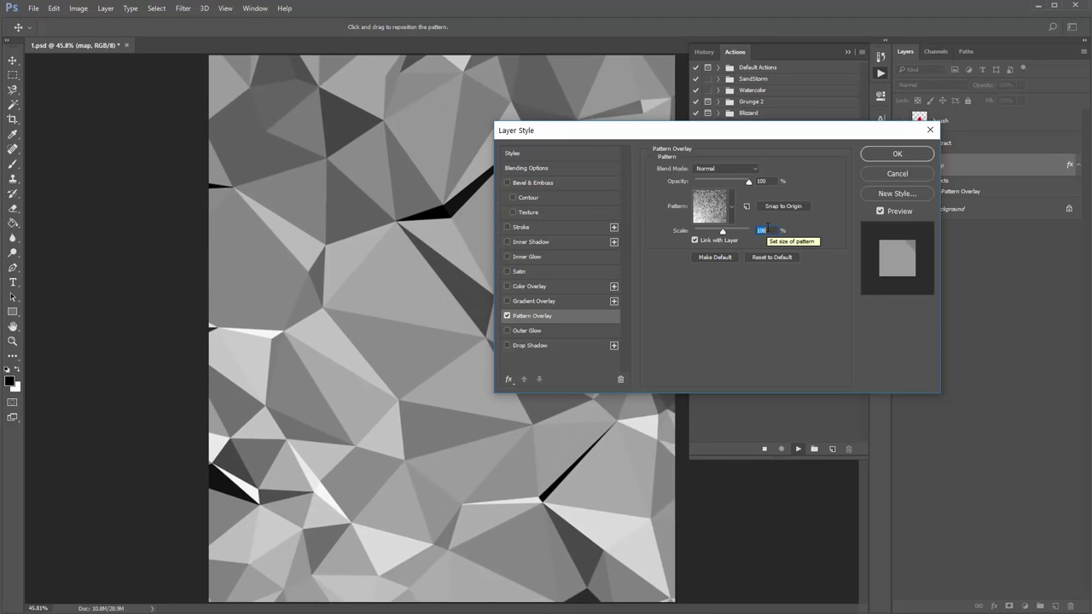
scroll(767, 228, "up", 14)
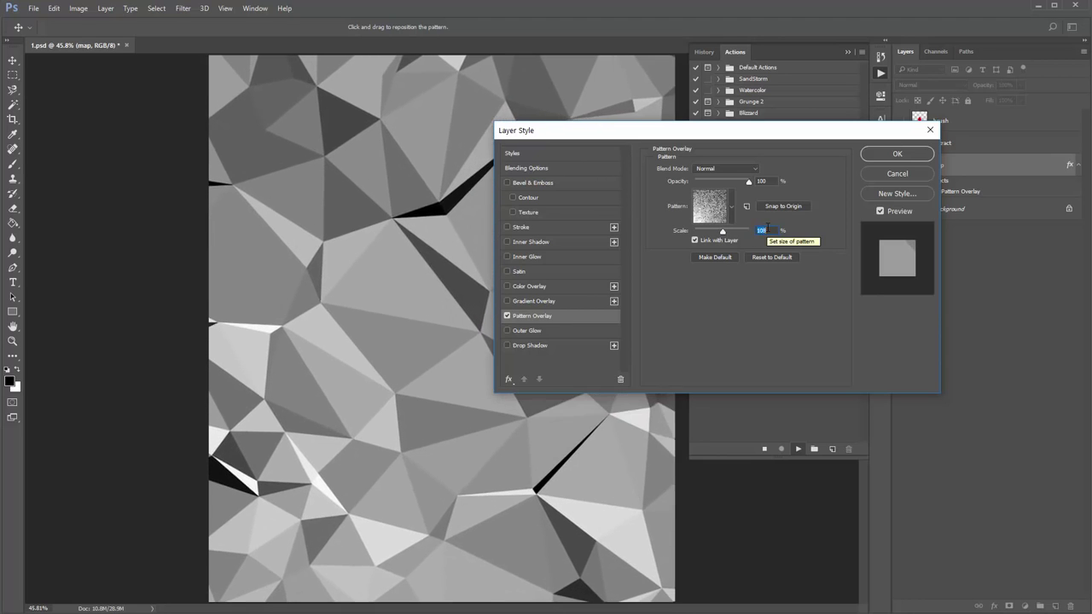
scroll(767, 229, "up", 15)
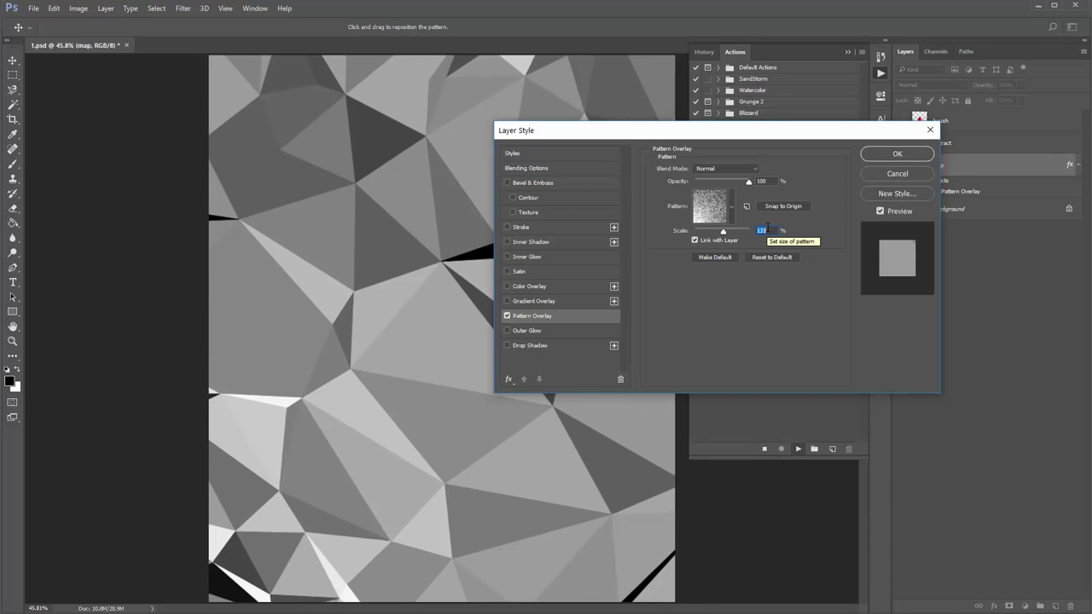
scroll(767, 229, "down", 4)
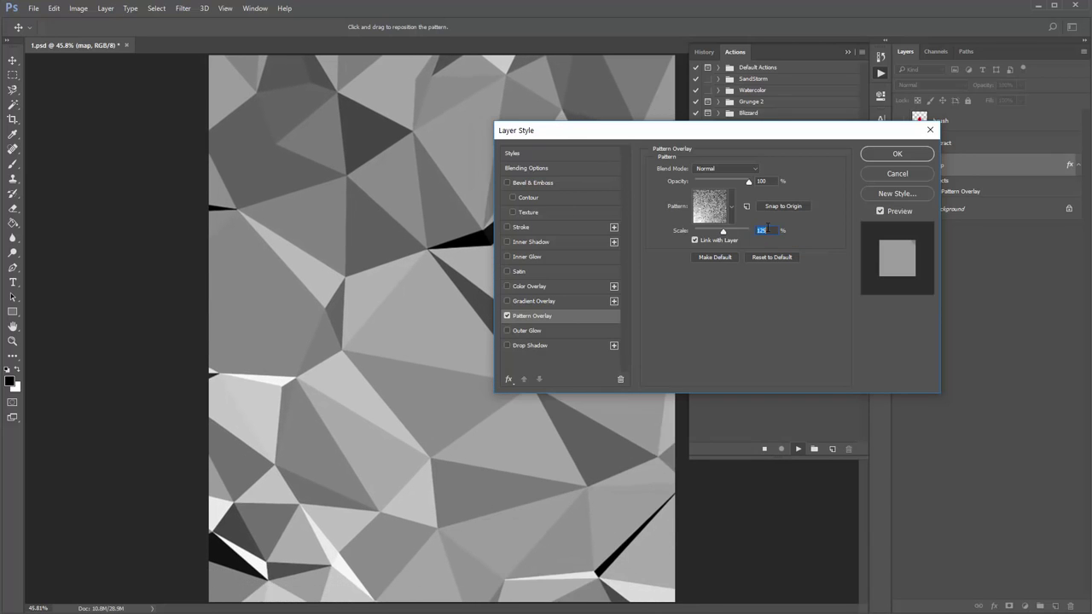
scroll(767, 229, "down", 13)
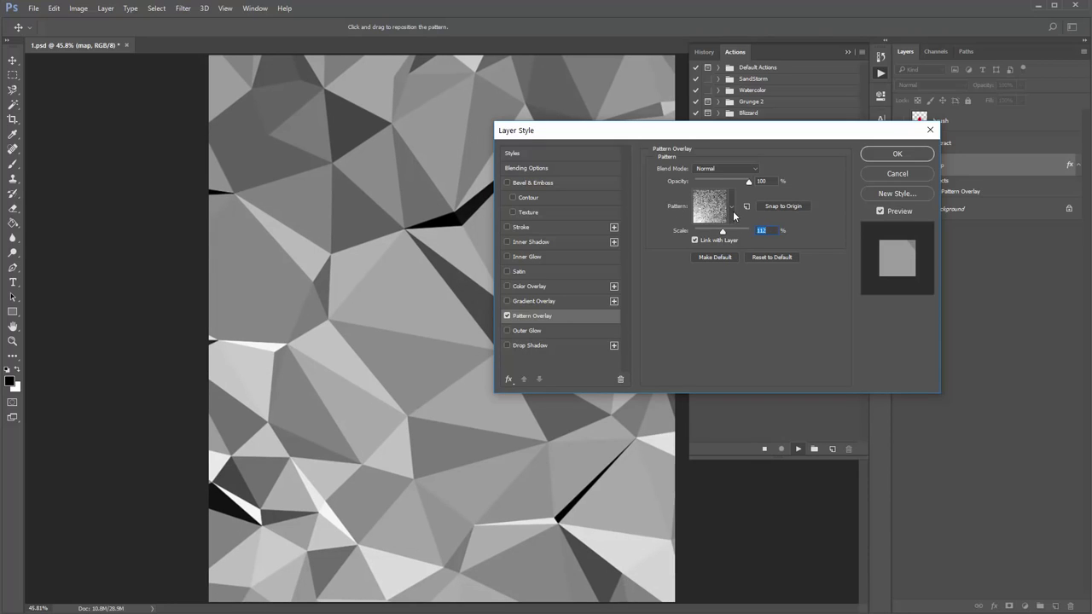
Step: Try the other glass patterns in the overlay's pattern picker and view the options for loading more patterns
left_click(731, 207)
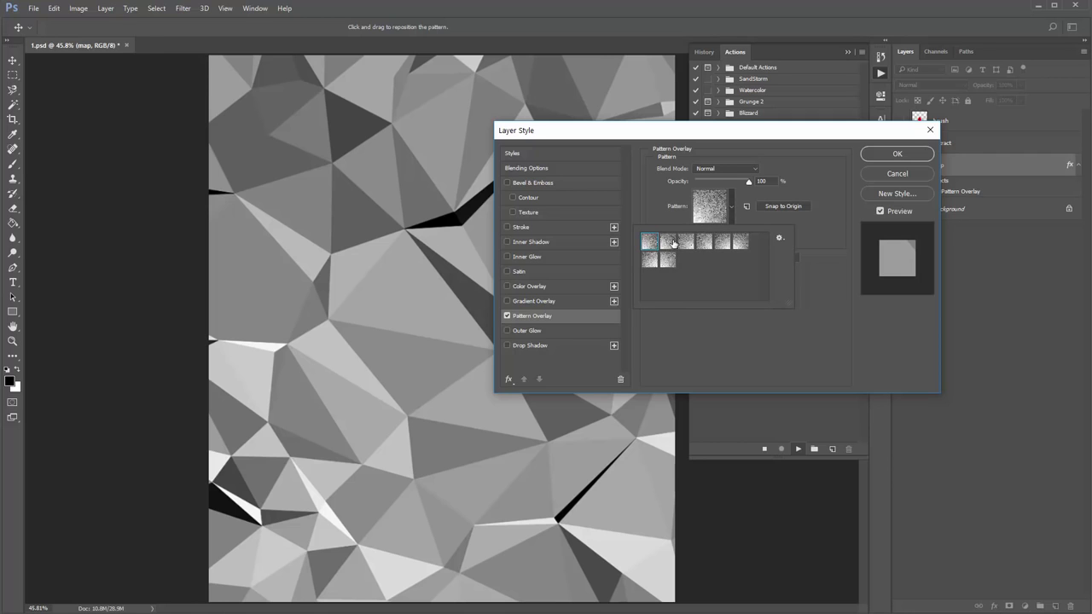
left_click(681, 244)
left_click(686, 244)
left_click(704, 243)
left_click(722, 243)
left_click(739, 244)
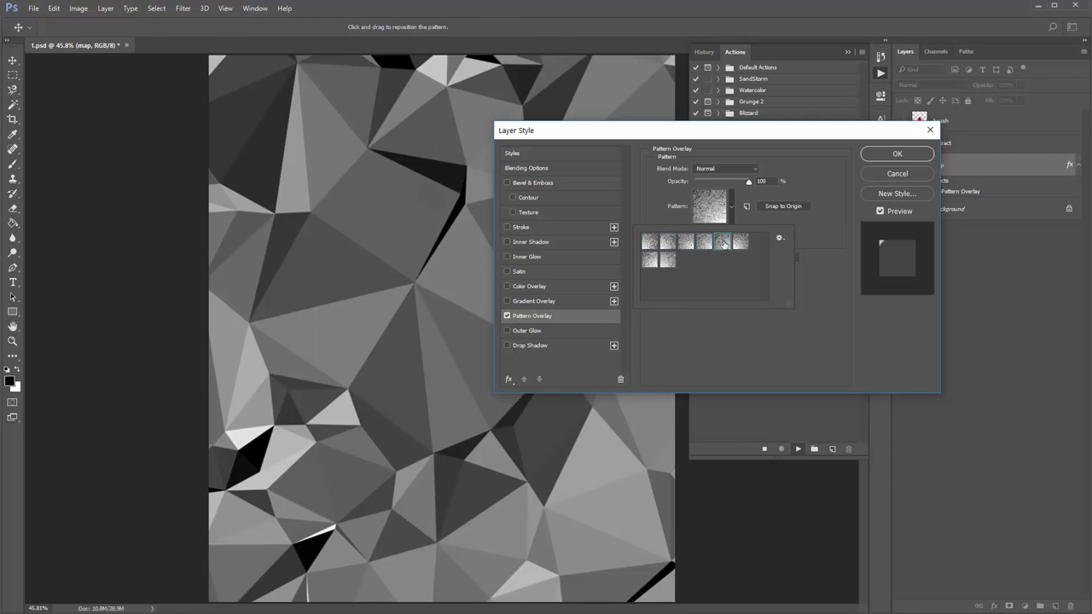
left_click(671, 260)
left_click(655, 262)
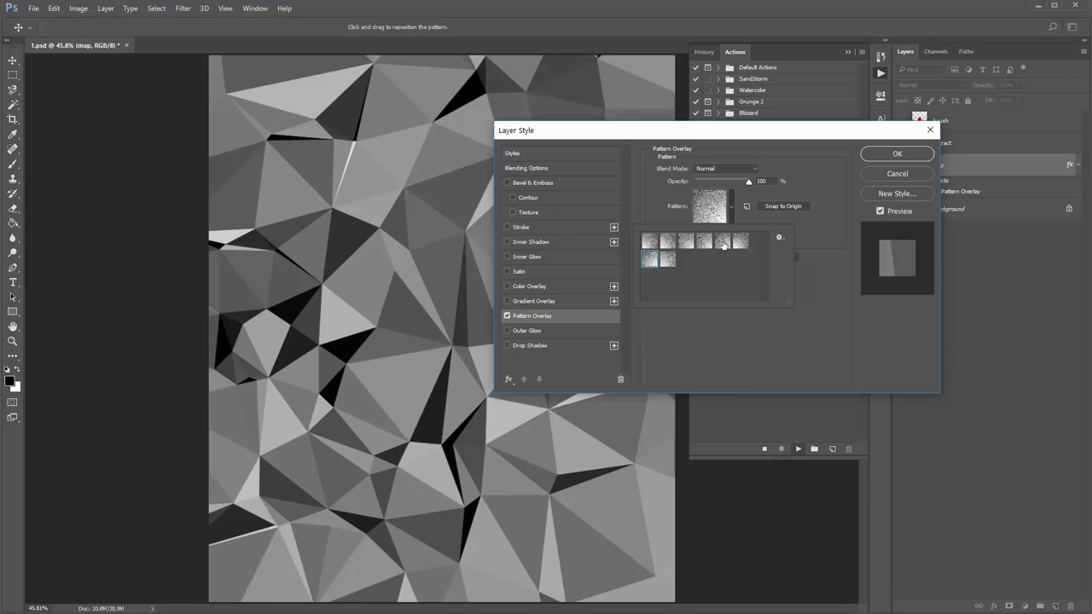
left_click(778, 240)
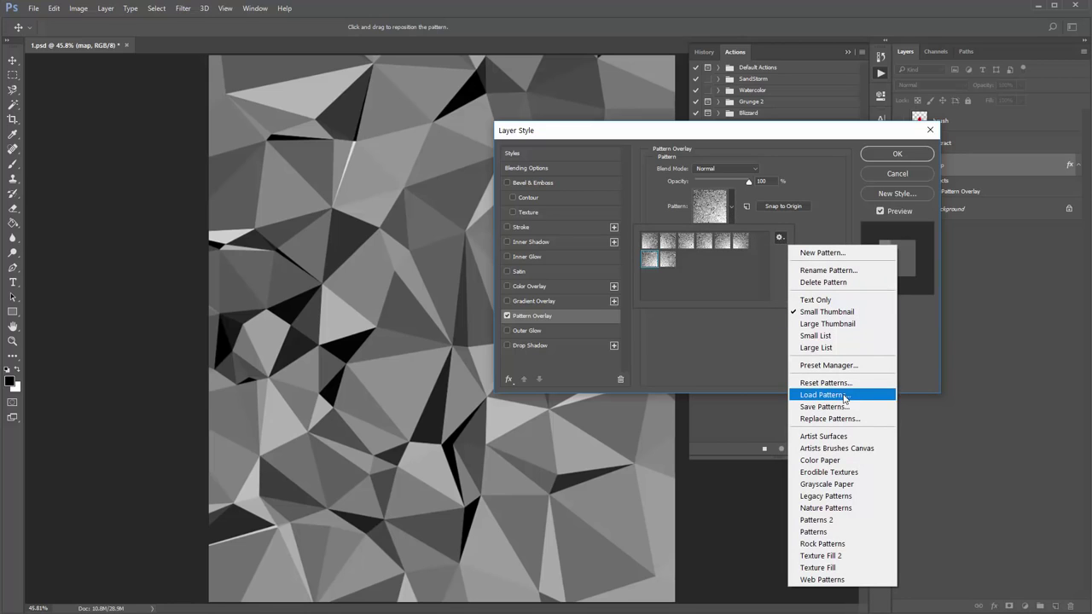
left_click(701, 278)
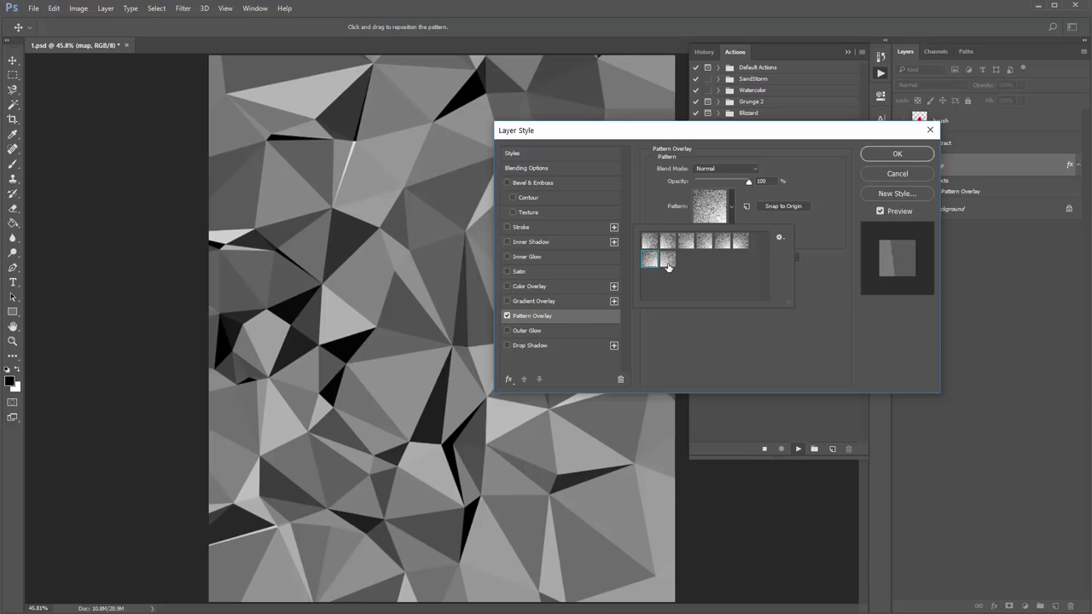
Step: Choose the last glass pattern in the picker, set its scale to 70%, and apply the Pattern Overlay
left_click(668, 259)
left_click(783, 308)
left_click_drag(723, 233, 715, 234)
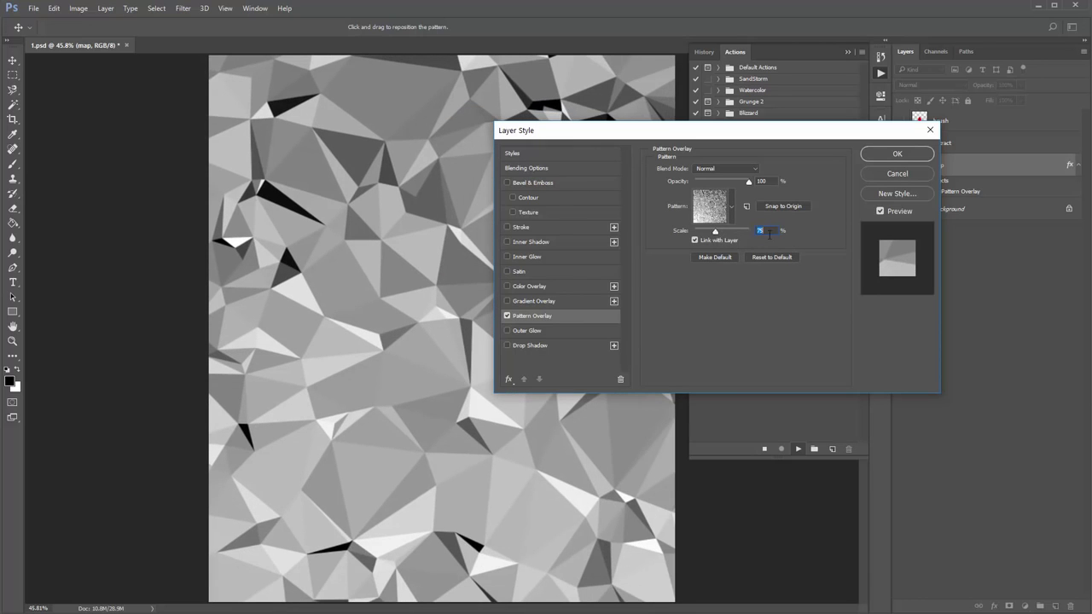
left_click_drag(715, 231, 713, 232)
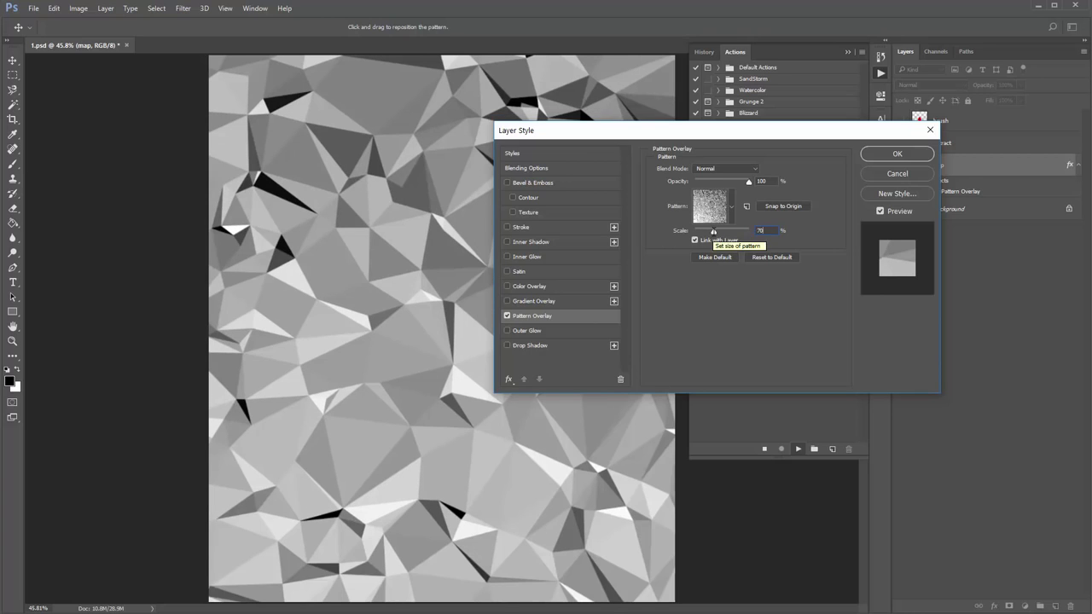
left_click_drag(751, 140, 410, 111)
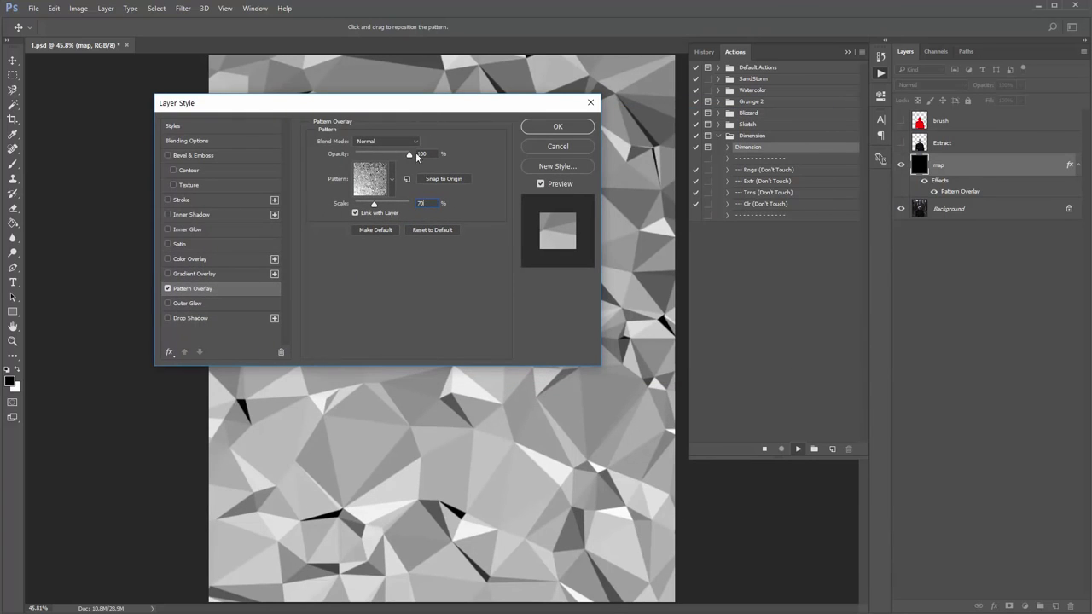
left_click(391, 181)
left_click(393, 187)
left_click(569, 129)
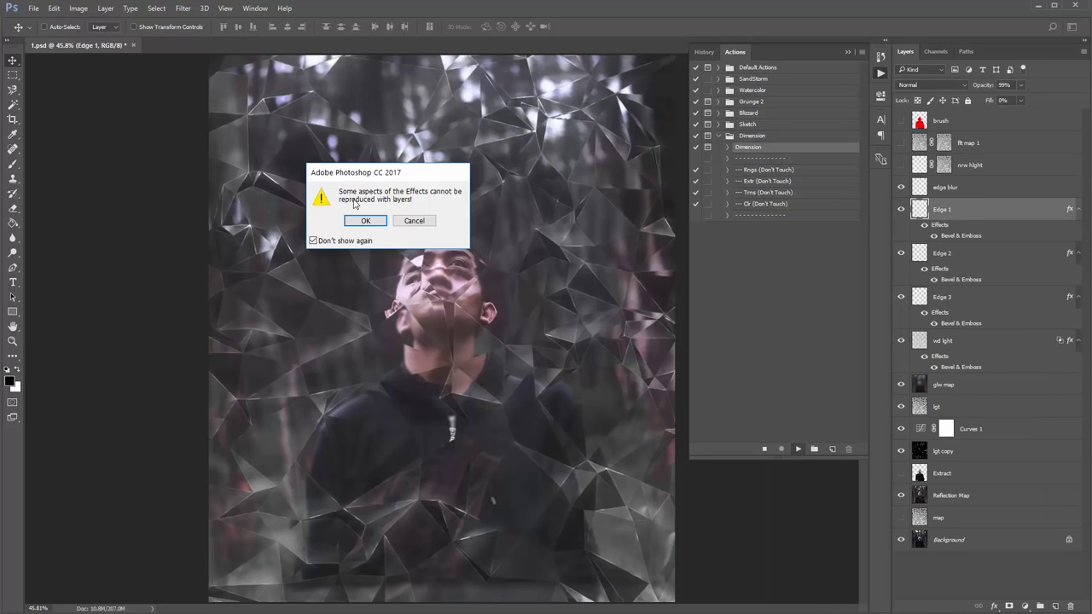
Step: Accept the warning about effects that cannot be reproduced with layers so the Dimension action can finish
left_click_drag(407, 174, 454, 163)
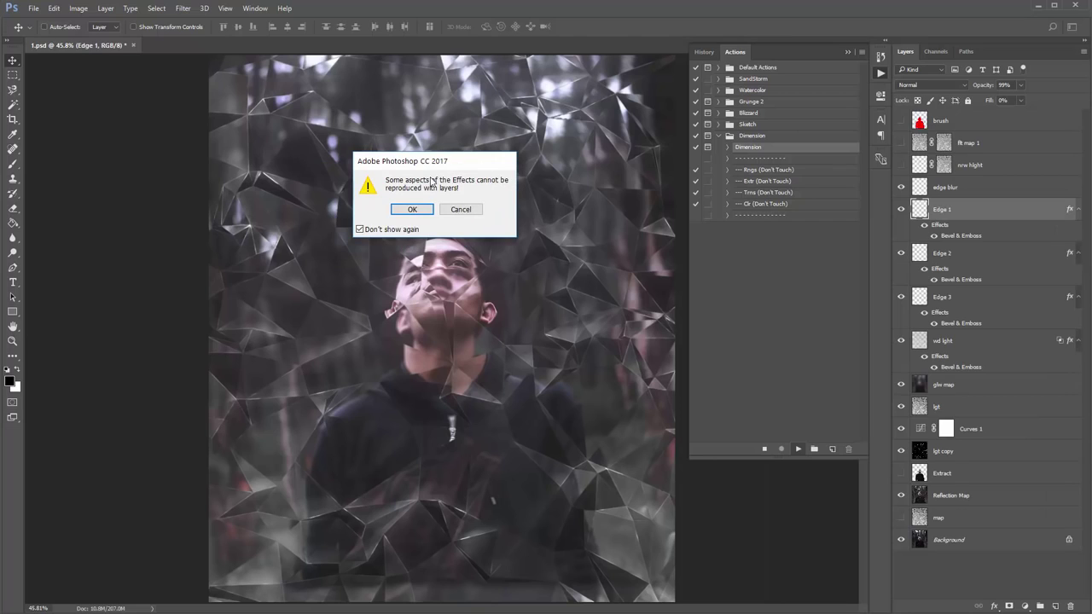
left_click(360, 229)
left_click(407, 210)
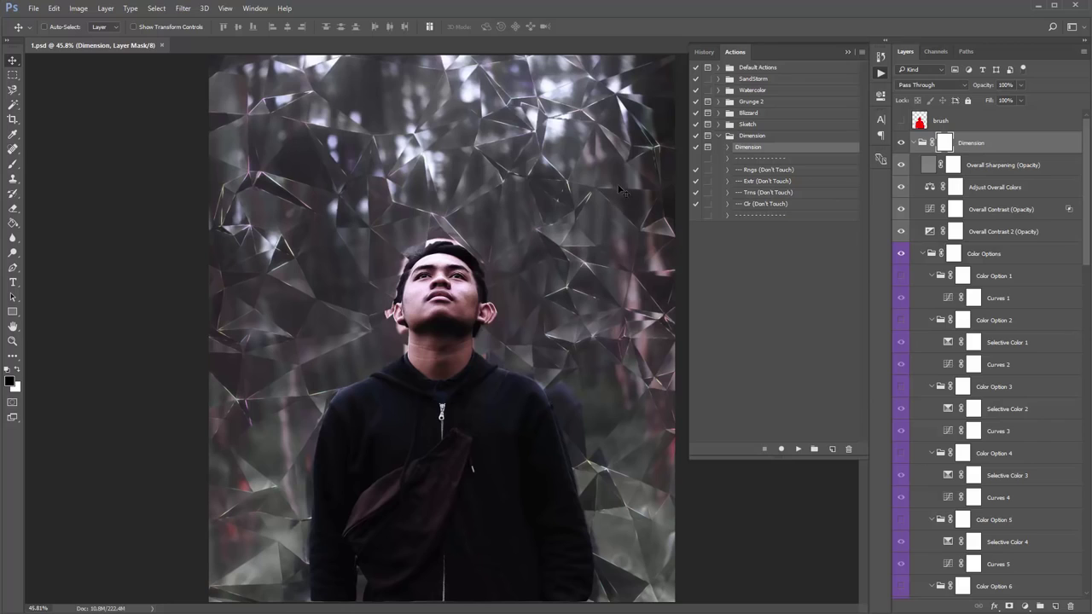
Step: Put the Actions list away and collapse all nested groups inside the Dimension group, keeping the group itself expanded
left_click(847, 52)
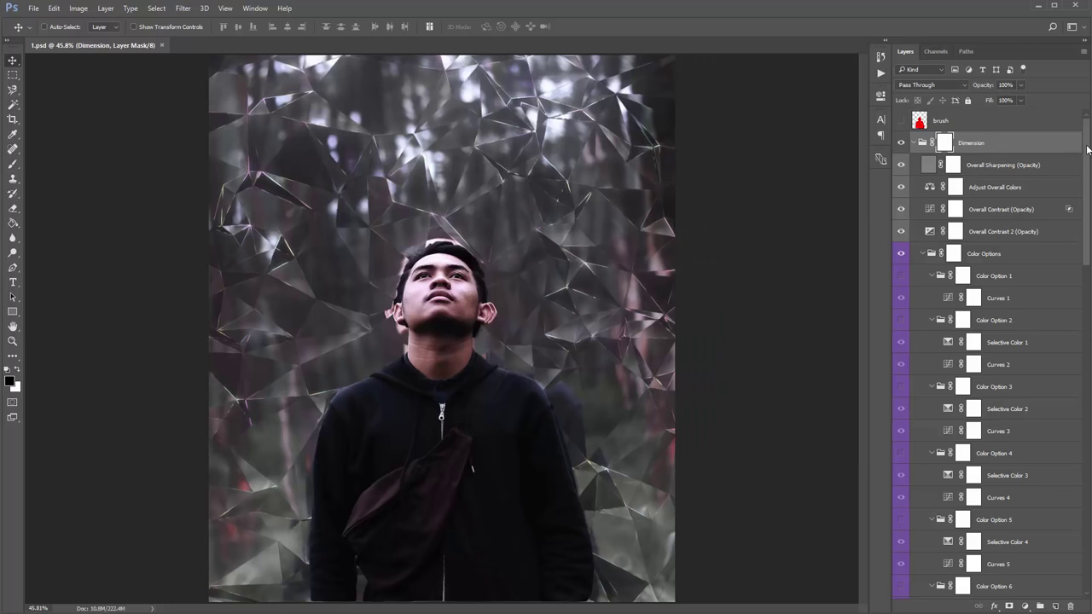
mouse_move(1087, 147)
left_mouse_down()
mouse_move(1083, 225)
mouse_move(1077, 139)
left_mouse_up()
mouse_move(1087, 147)
left_mouse_down()
mouse_move(1085, 356)
mouse_move(1072, 435)
mouse_move(1082, 139)
left_mouse_up()
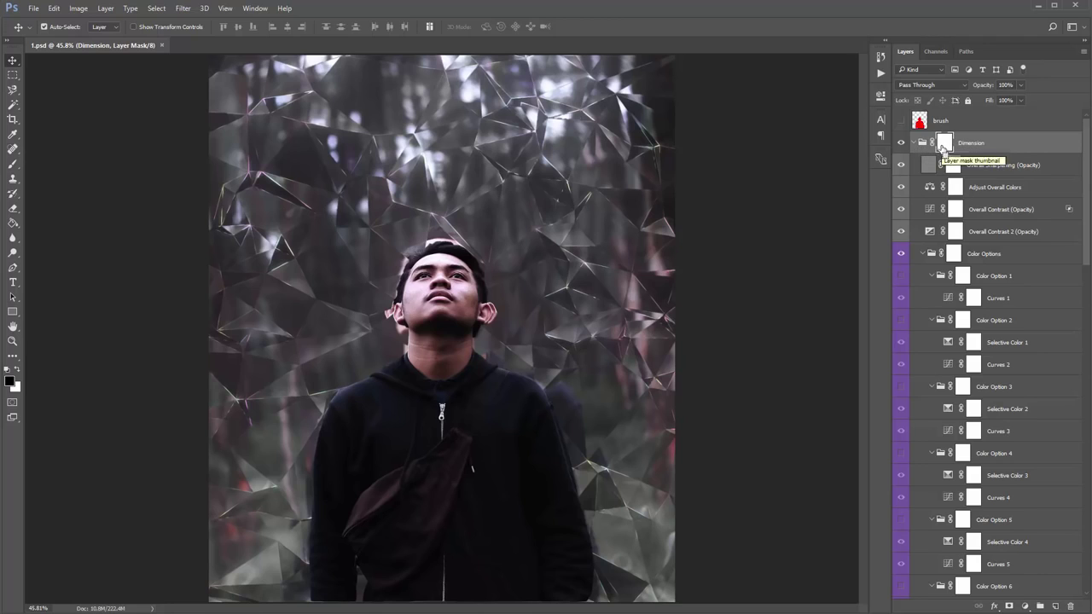
left_click(913, 143)
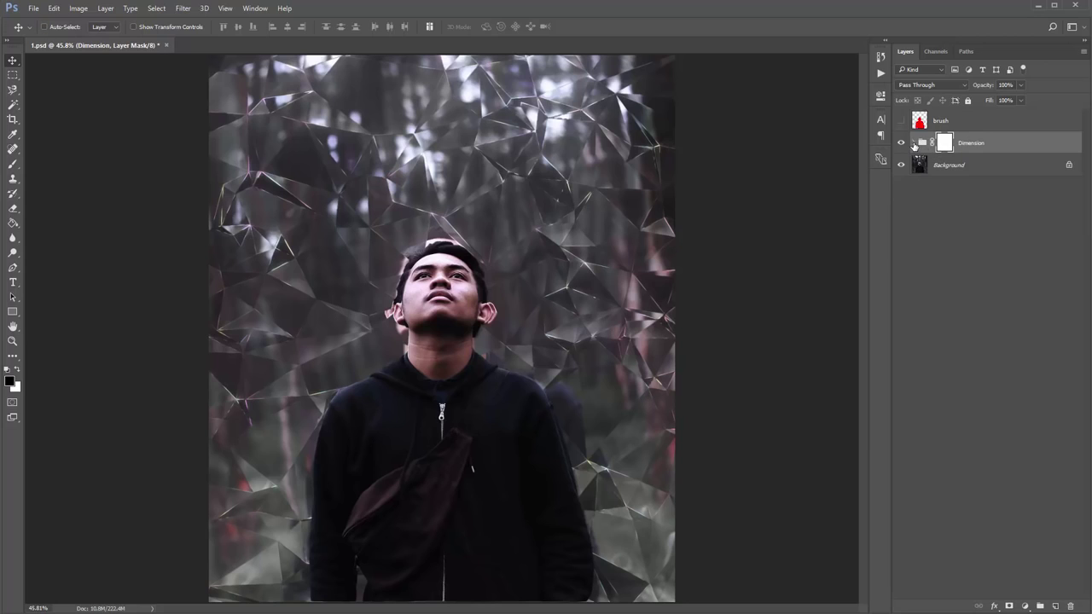
left_click(913, 143)
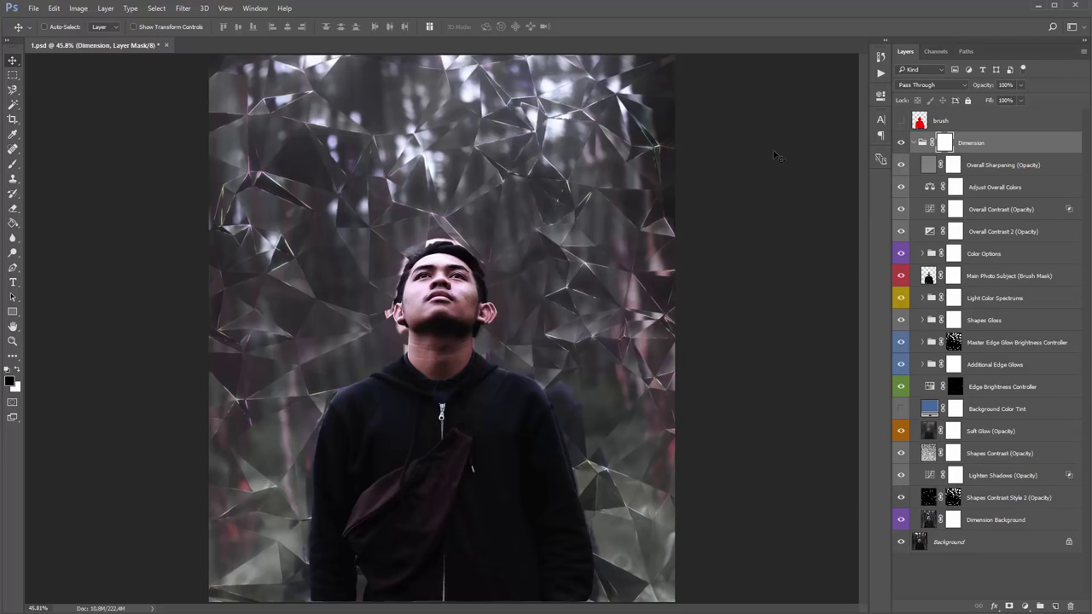
Step: Select and collapse the Dimension group, and toggle its visibility to compare the effect with the original photo
left_click(971, 143)
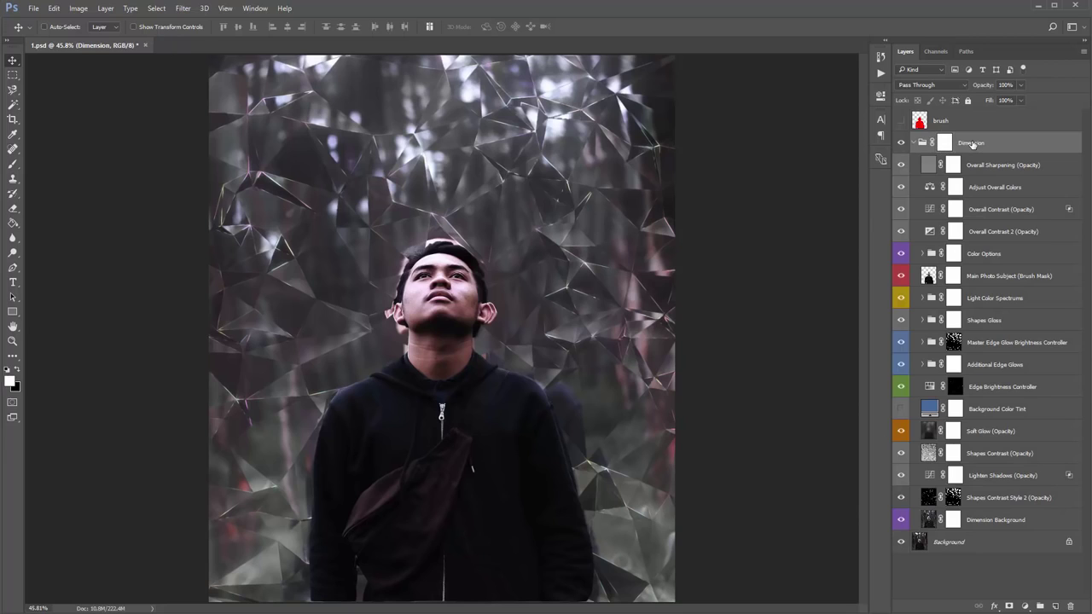
left_click(914, 143)
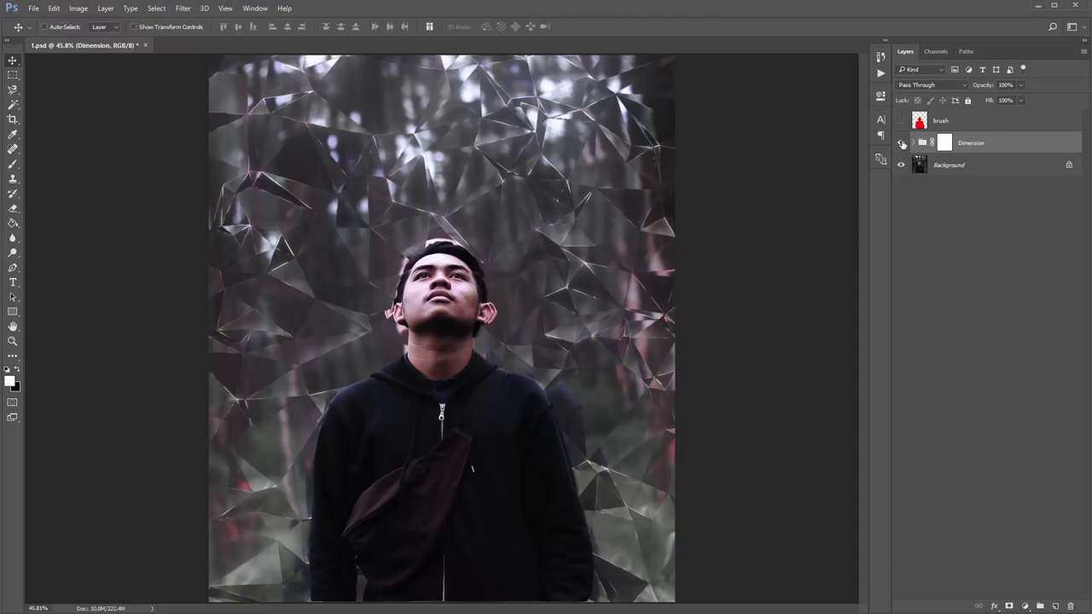
left_click(902, 143)
left_click(901, 143)
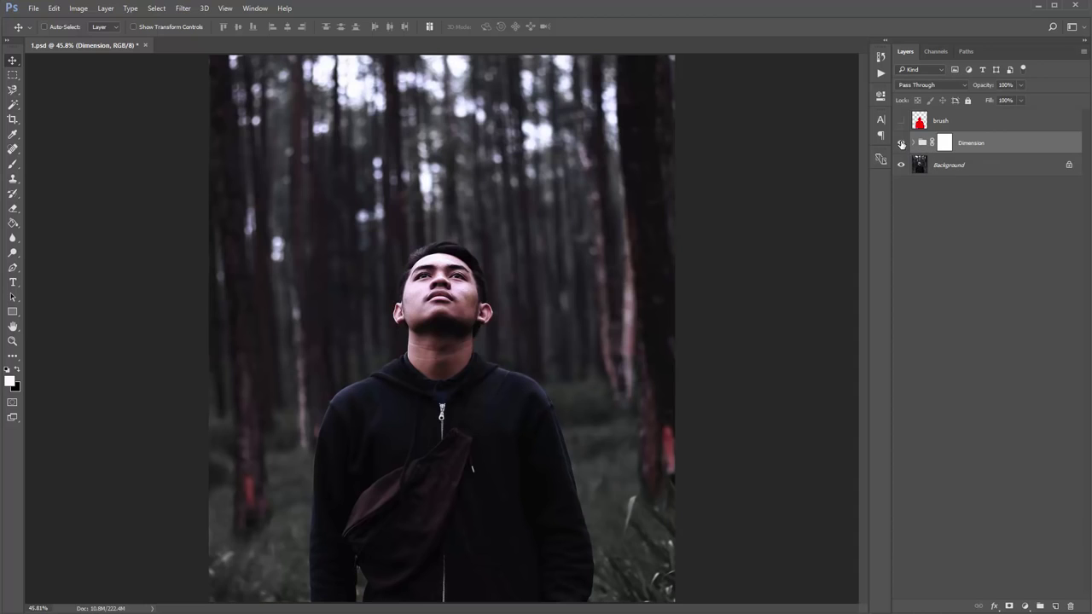
left_click(901, 143)
left_click(901, 143)
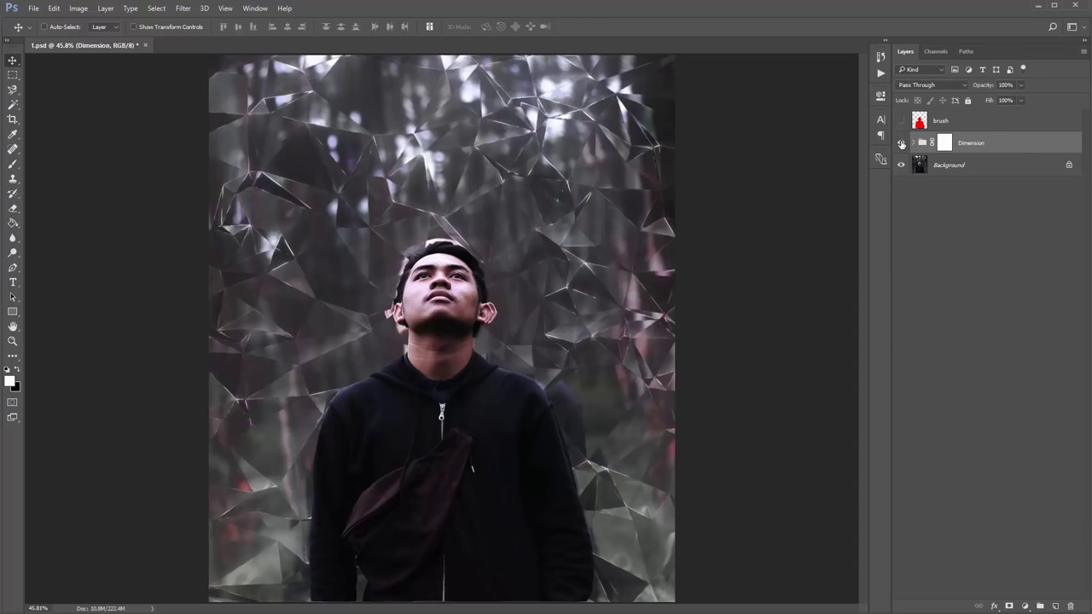
left_click(902, 143)
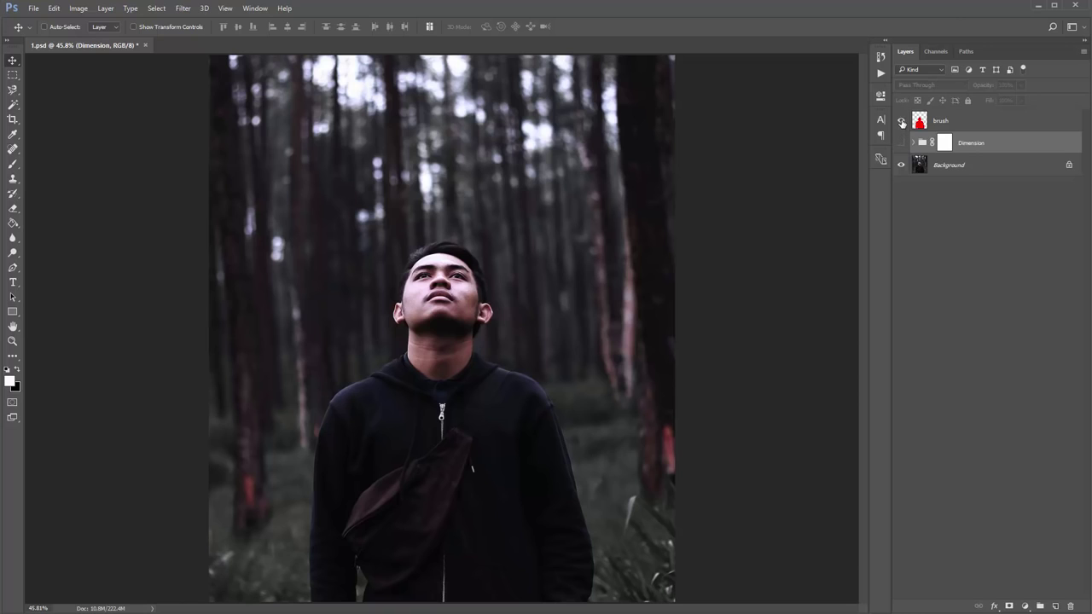
Step: Hide the brush layer so that the original forest portrait shows uncovered
left_click(902, 122)
left_click(902, 122)
Step: Open the Actions list, delete the Dimension group from the document, and put the list away
left_click(882, 75)
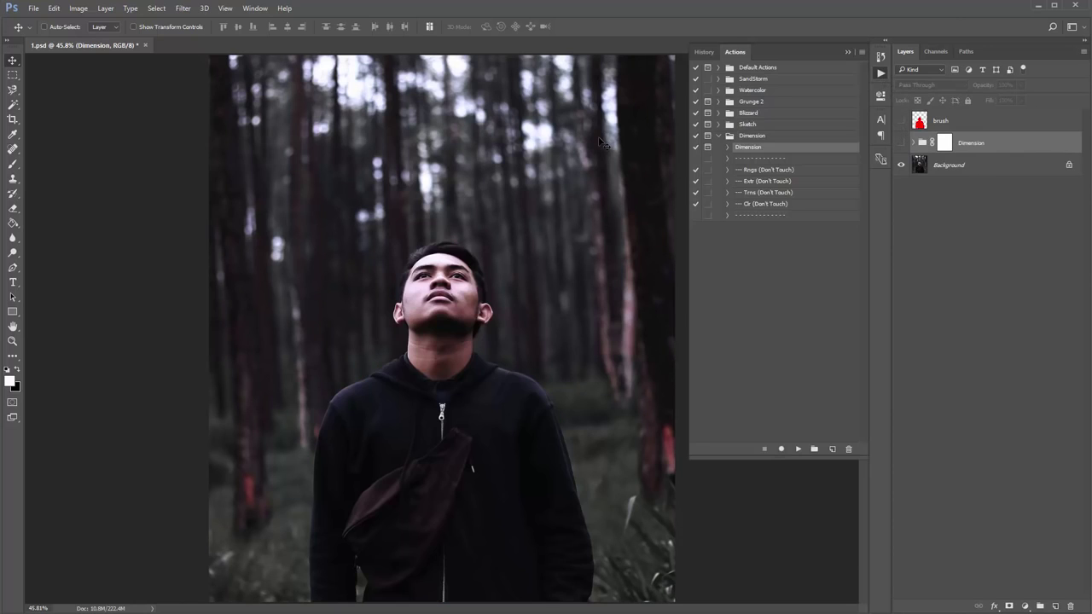
left_click(969, 163)
left_click(980, 150)
key("Delete")
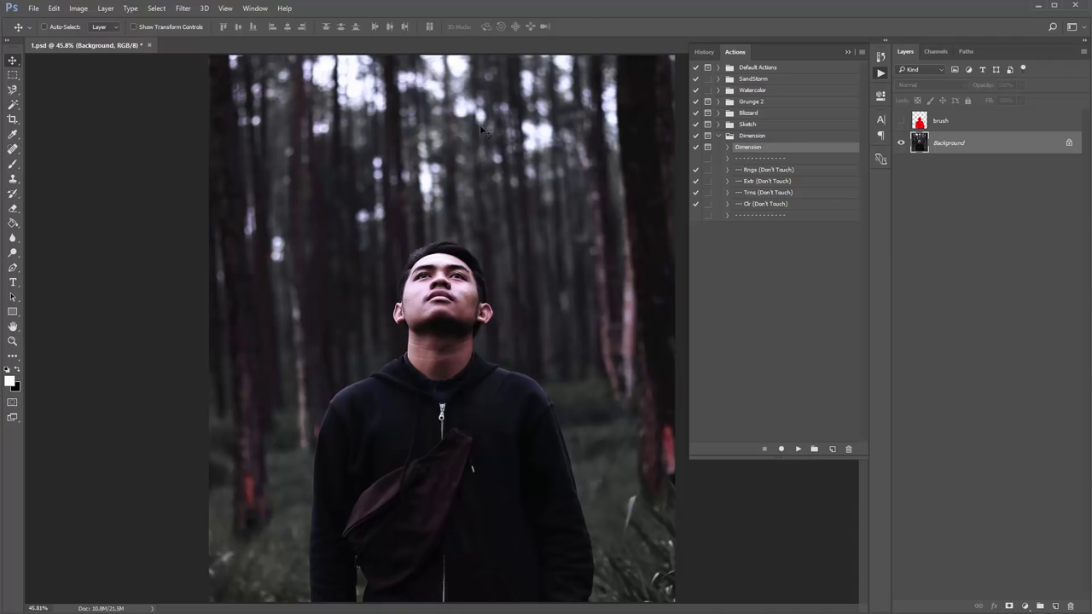
left_click(848, 53)
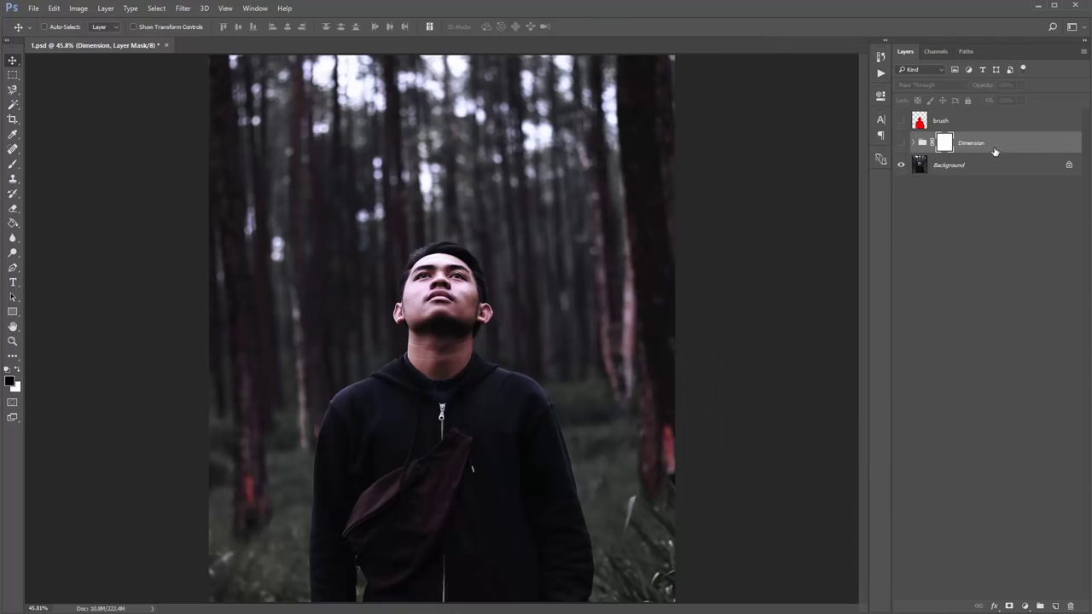
Step: Expand the Dimension group, make it visible, and select its Main Photo Subject (Brush Mask) layer
left_click(913, 143)
left_click(902, 144)
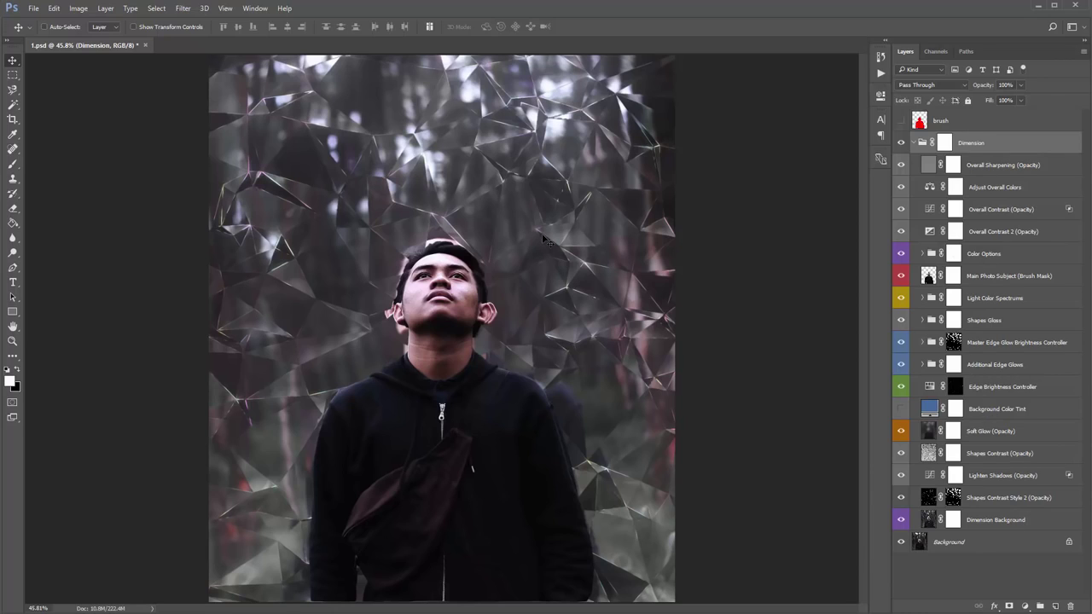
left_click(987, 283)
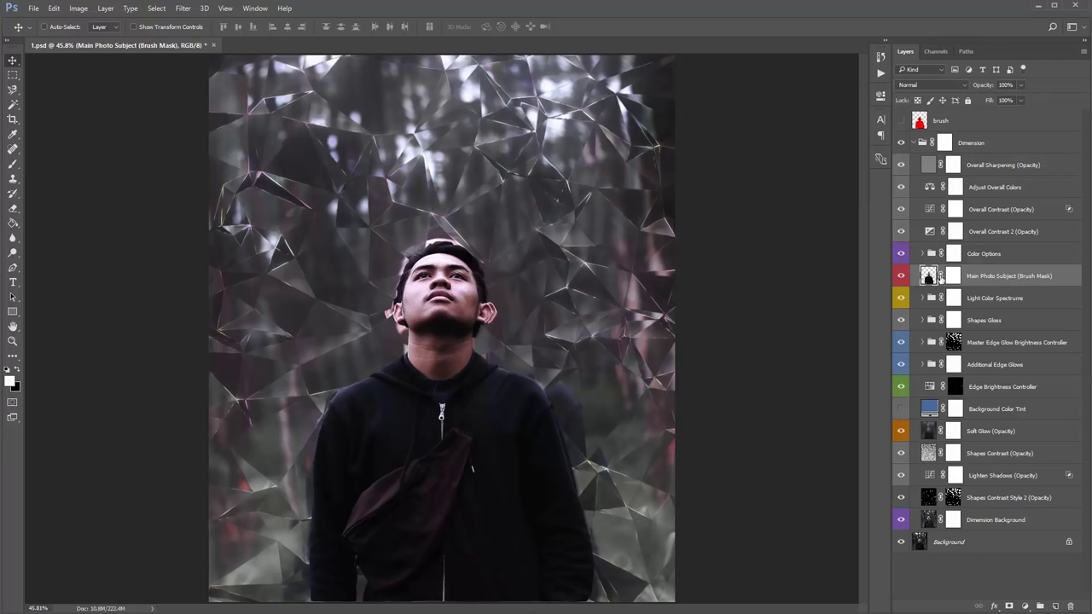
Step: Toggle the visibility of the Main Photo Subject (Brush Mask) layer and the brush layer to compare the subject with the brushed area
left_click(901, 276)
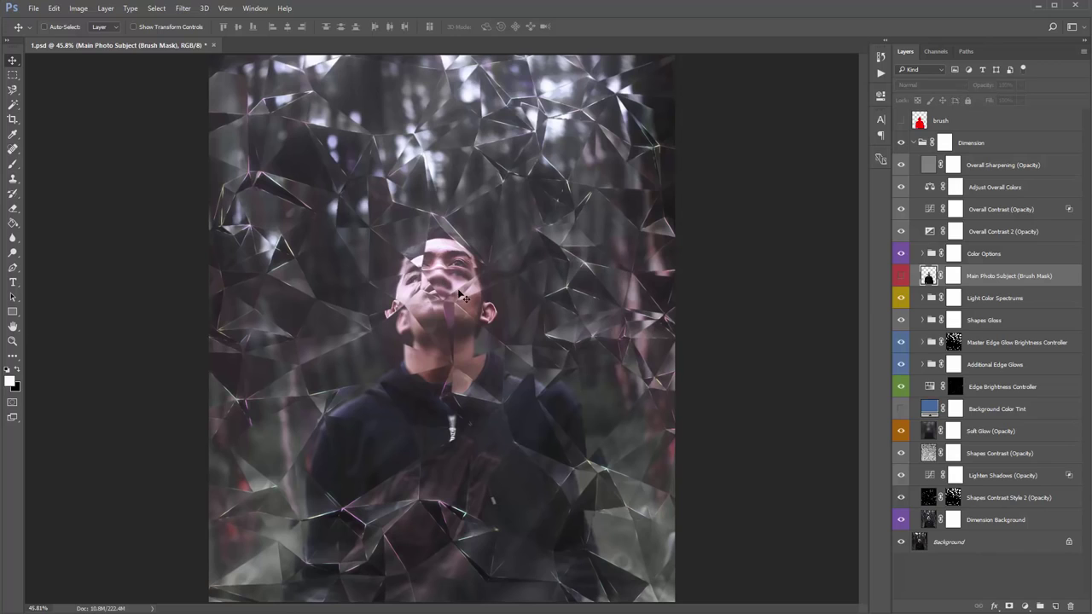
left_click(901, 275)
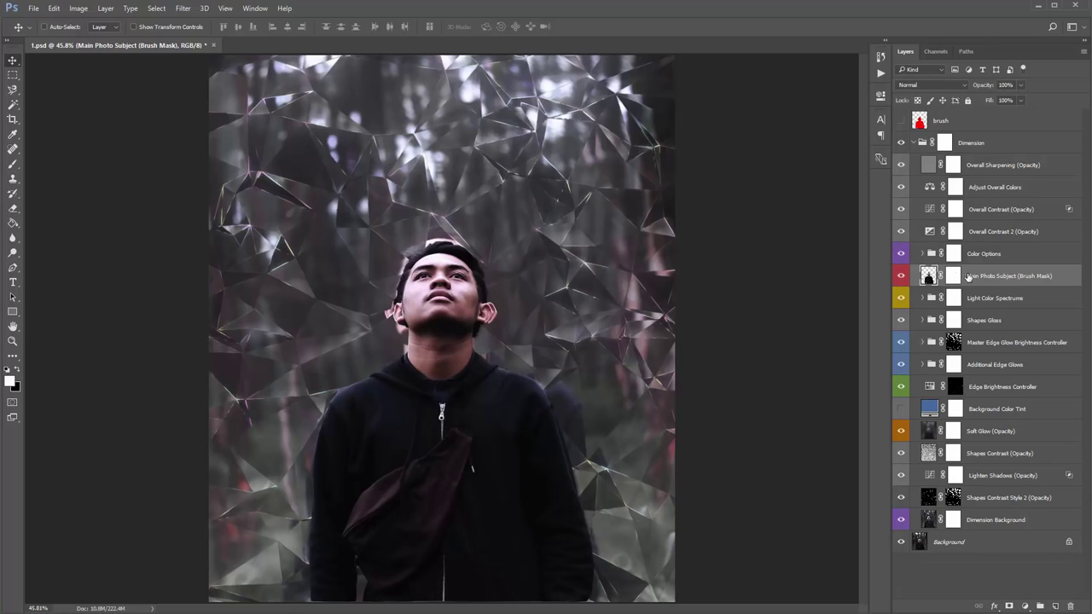
left_click(901, 121)
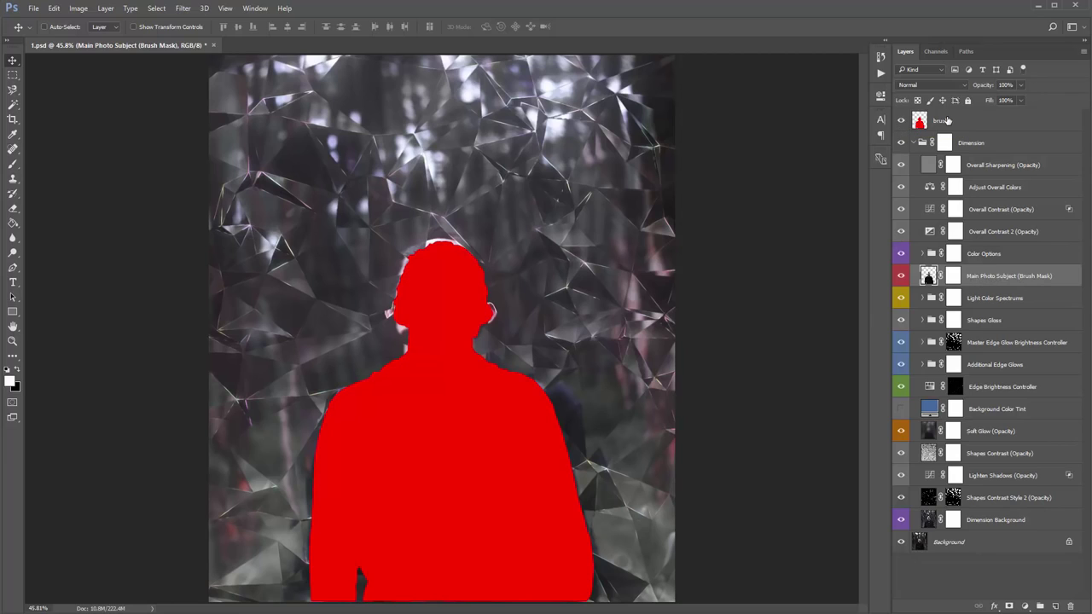
left_click(934, 124)
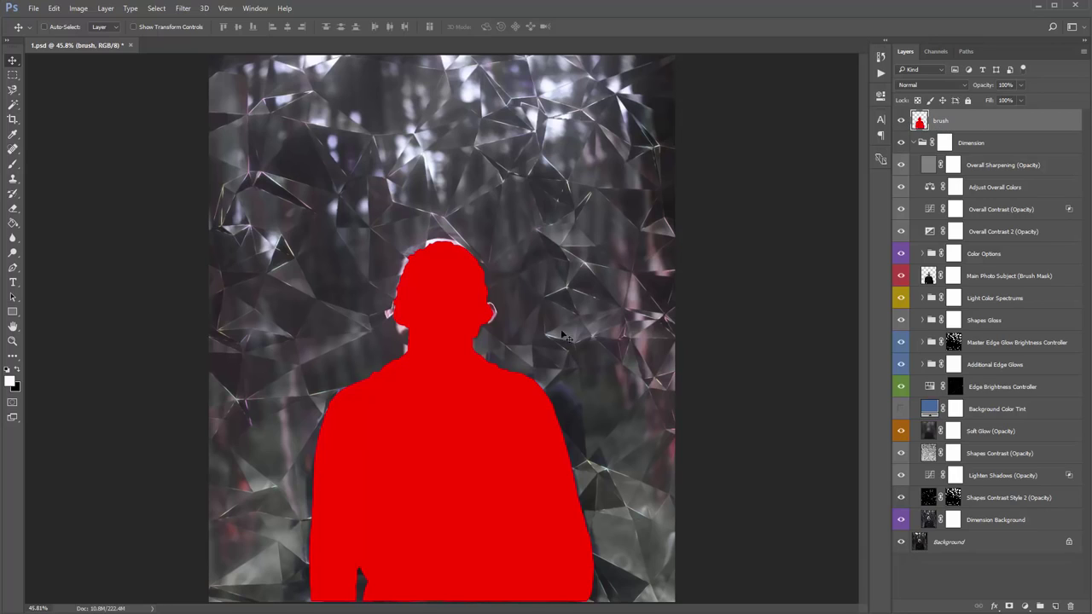
left_click(901, 122)
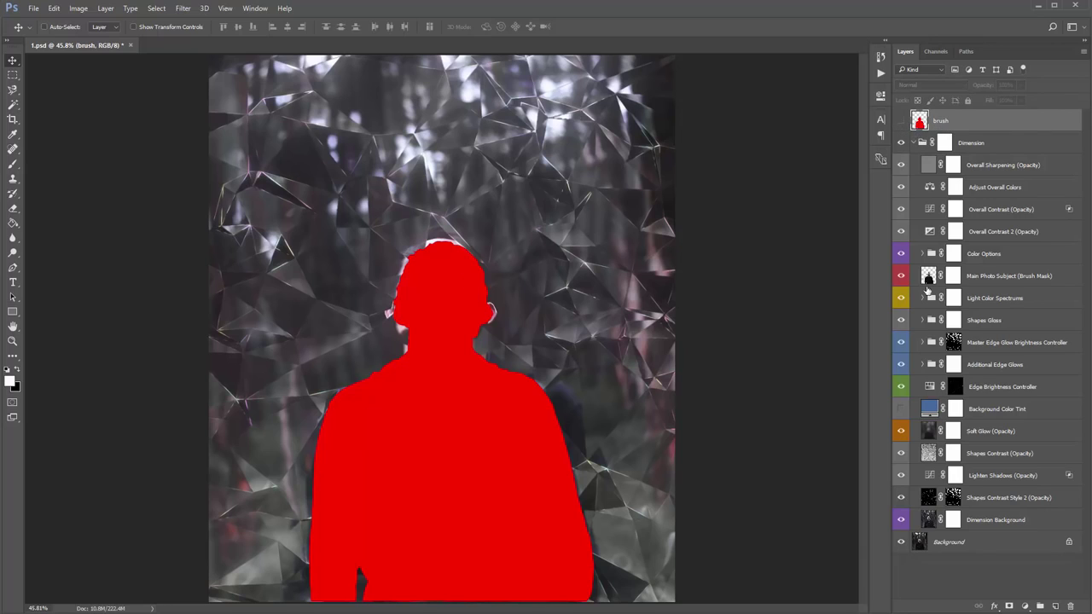
left_click(900, 278)
left_click(900, 278)
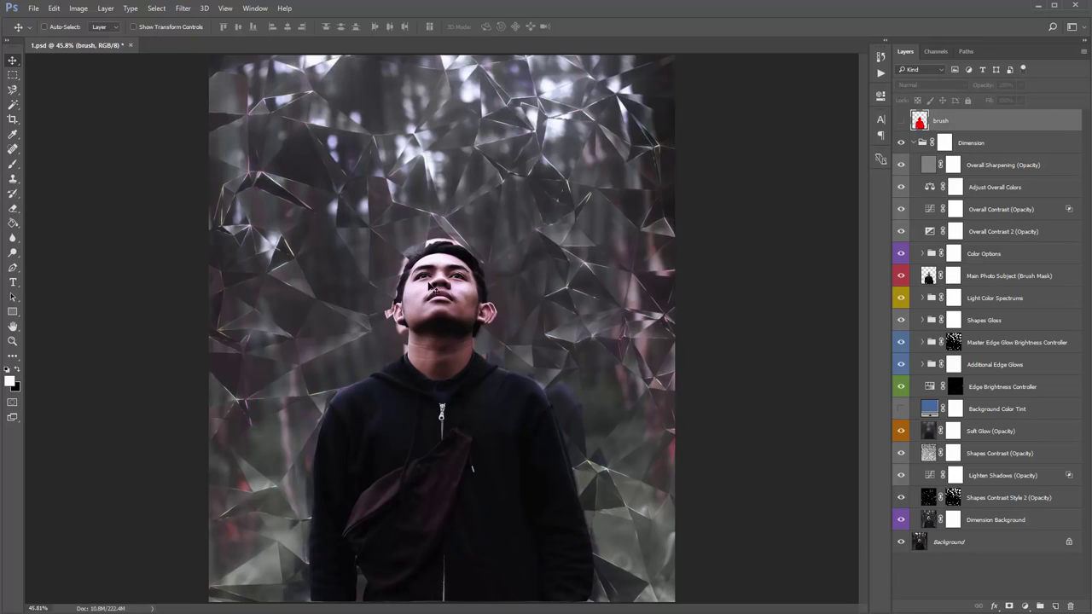
Step: On the Main Photo Subject (Brush Mask) layer's mask, paint black over the man's lower torso with a soft 300 px brush to reveal the glass shapes
left_click(980, 278)
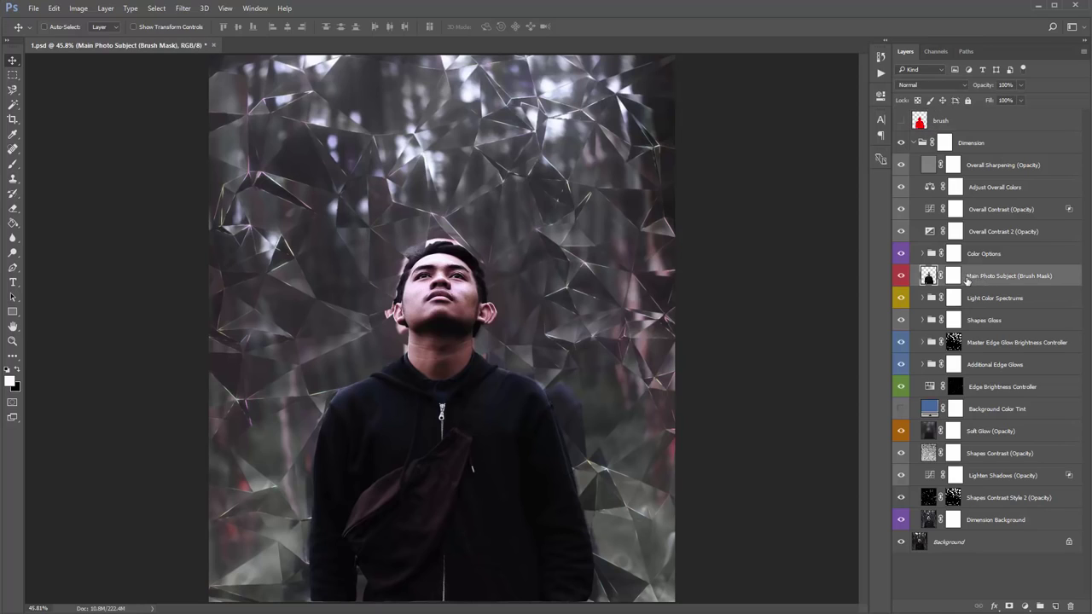
left_click(954, 278)
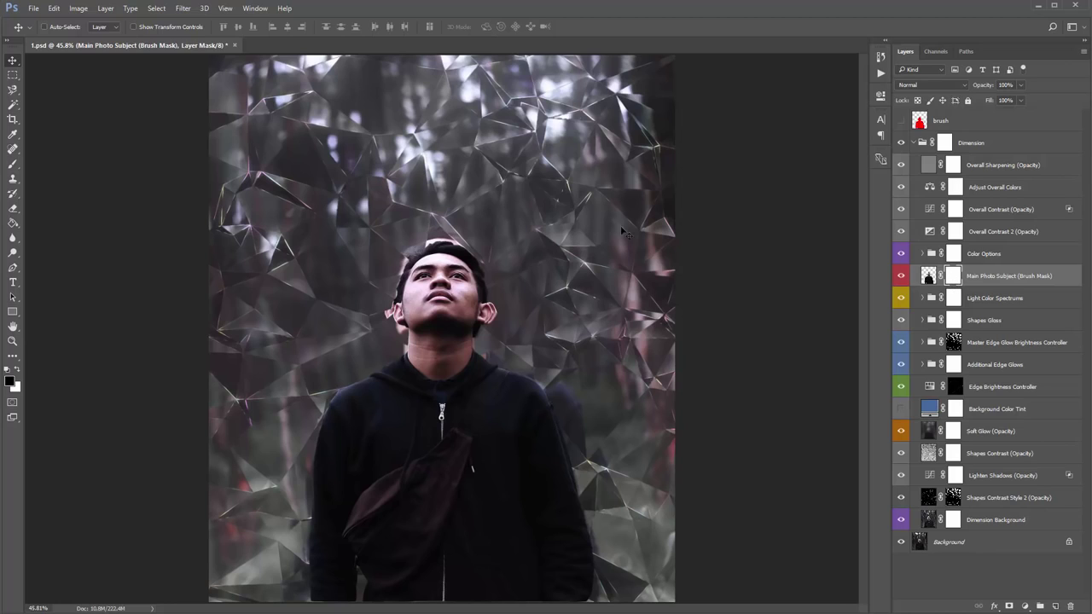
key("b")
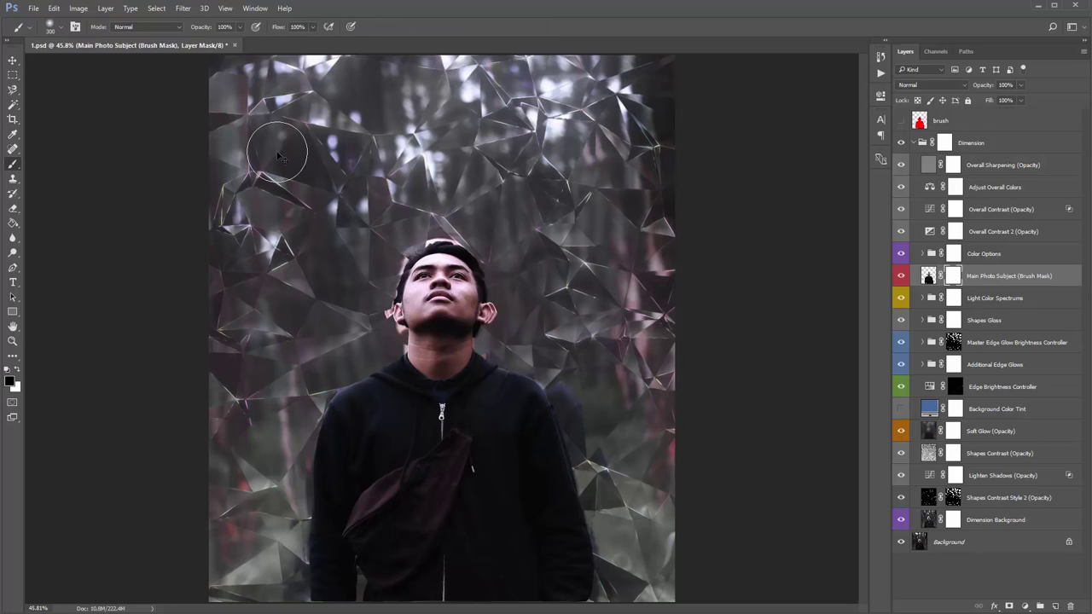
right_click(278, 156)
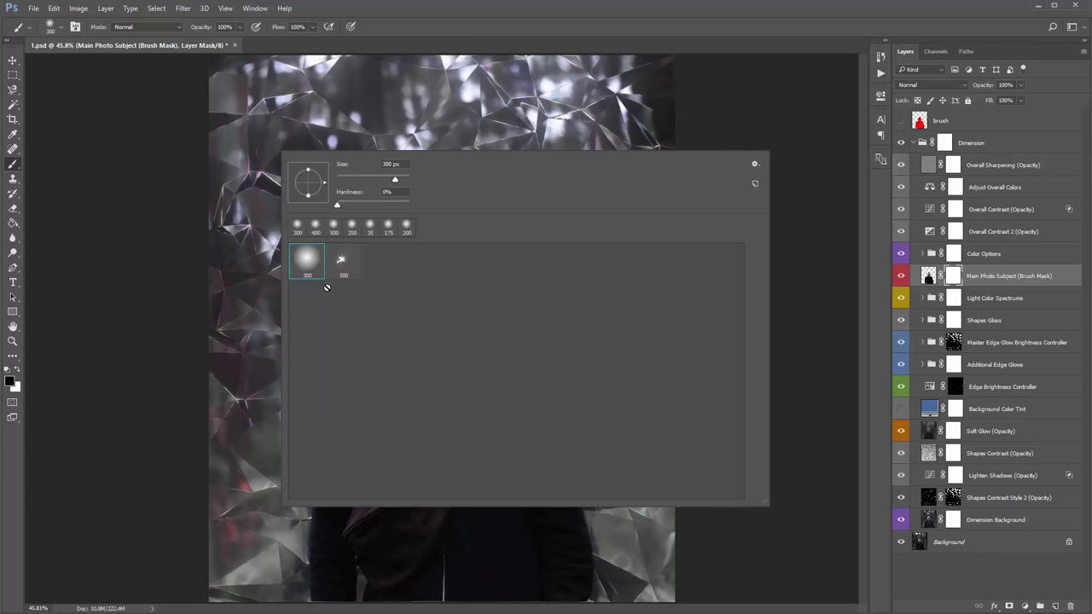
left_click(214, 209)
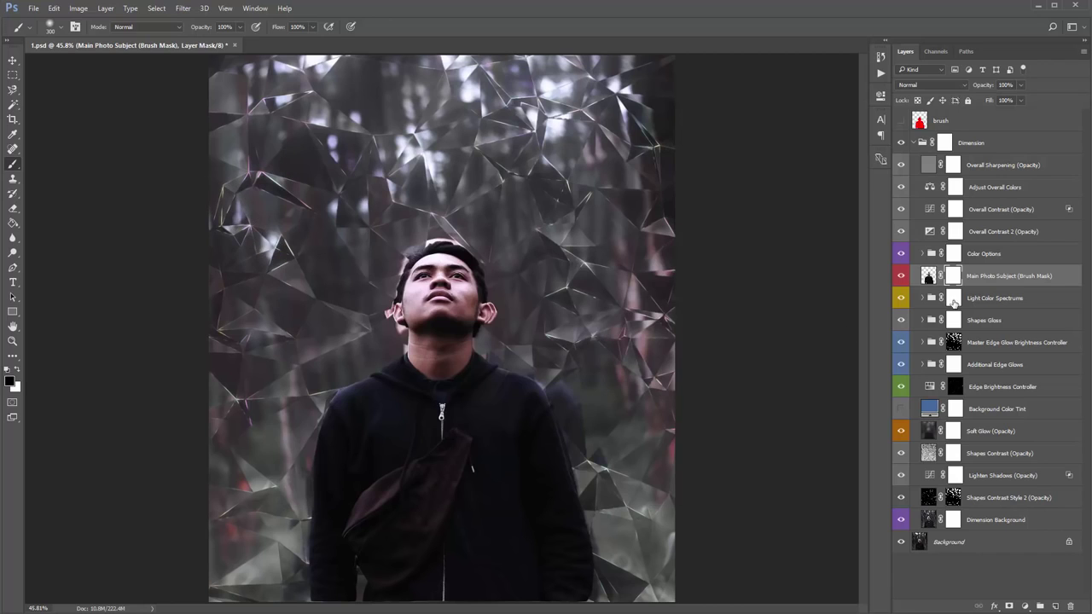
mouse_move(593, 493)
left_mouse_down()
mouse_move(564, 560)
mouse_move(513, 588)
mouse_move(493, 562)
mouse_move(382, 598)
mouse_move(319, 596)
mouse_move(337, 519)
mouse_move(319, 511)
mouse_move(384, 521)
mouse_move(309, 513)
mouse_move(496, 539)
mouse_move(489, 561)
mouse_move(471, 561)
mouse_move(499, 557)
left_mouse_up()
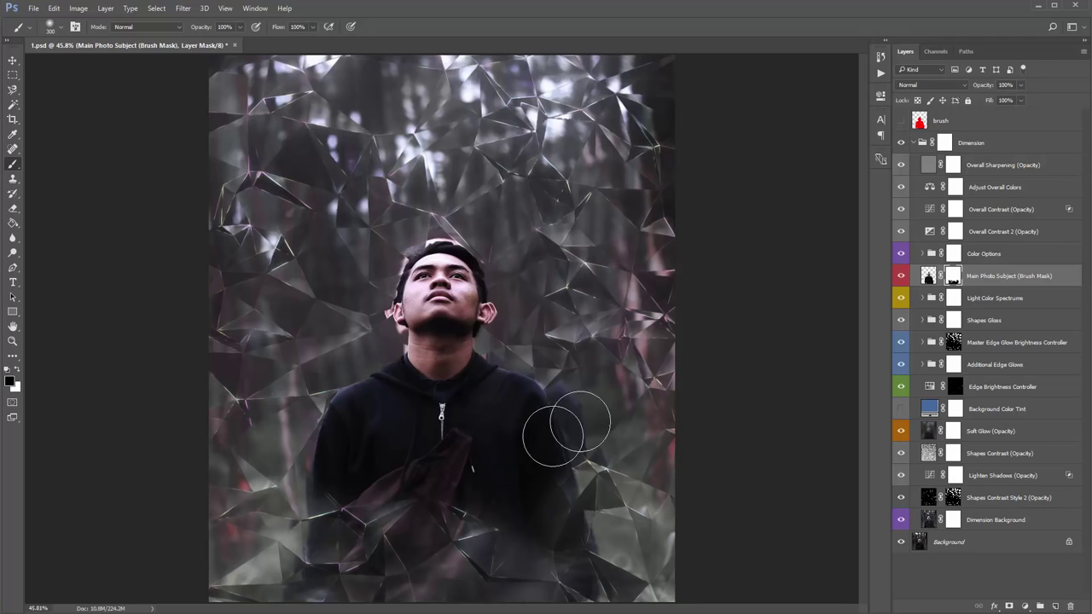
key("v")
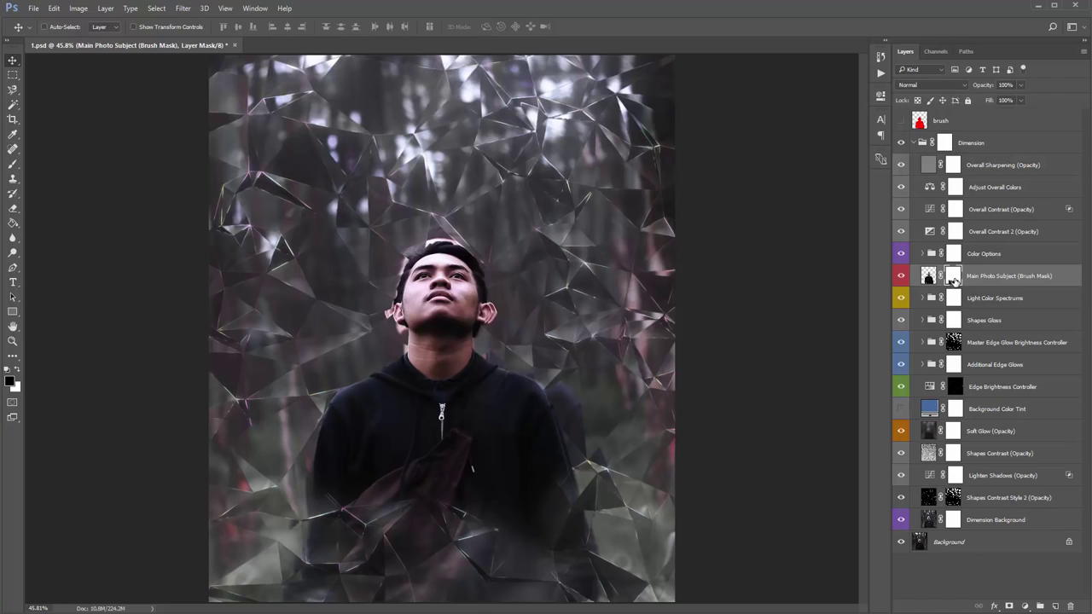
Step: Activate the Brush tool and swap the foreground and background colours between black and white, ending with black in front
key("b")
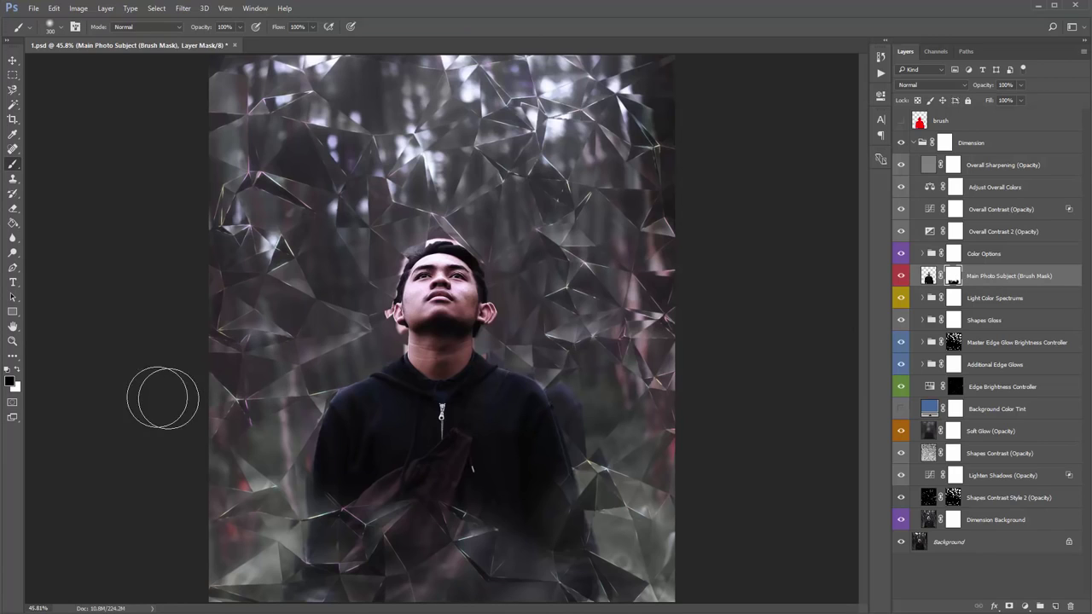
key("x")
key("x")
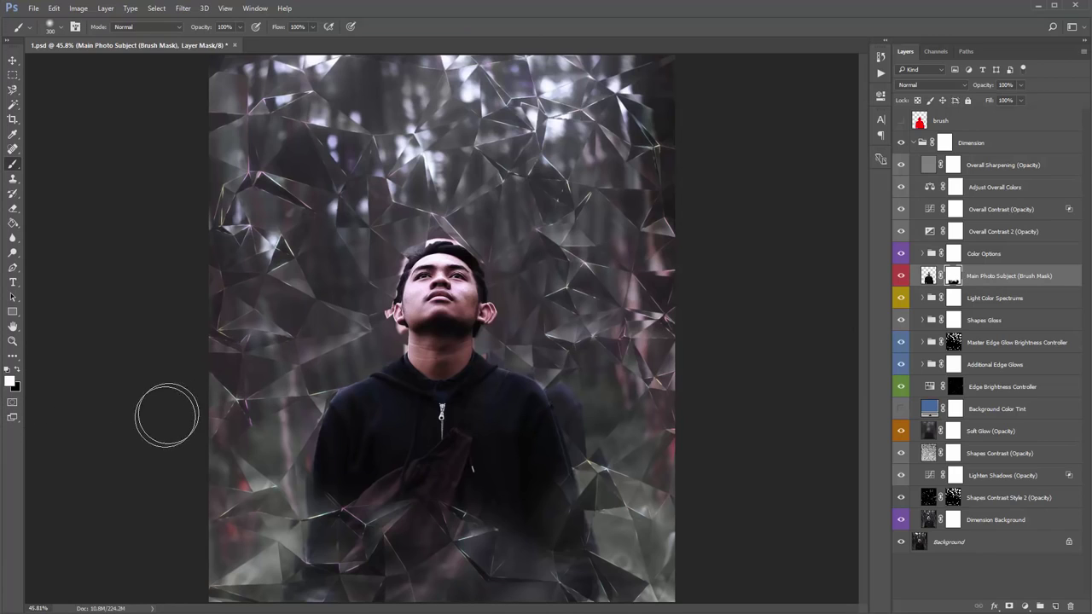
key("x")
key("x")
key("x")
key("x")
key("x")
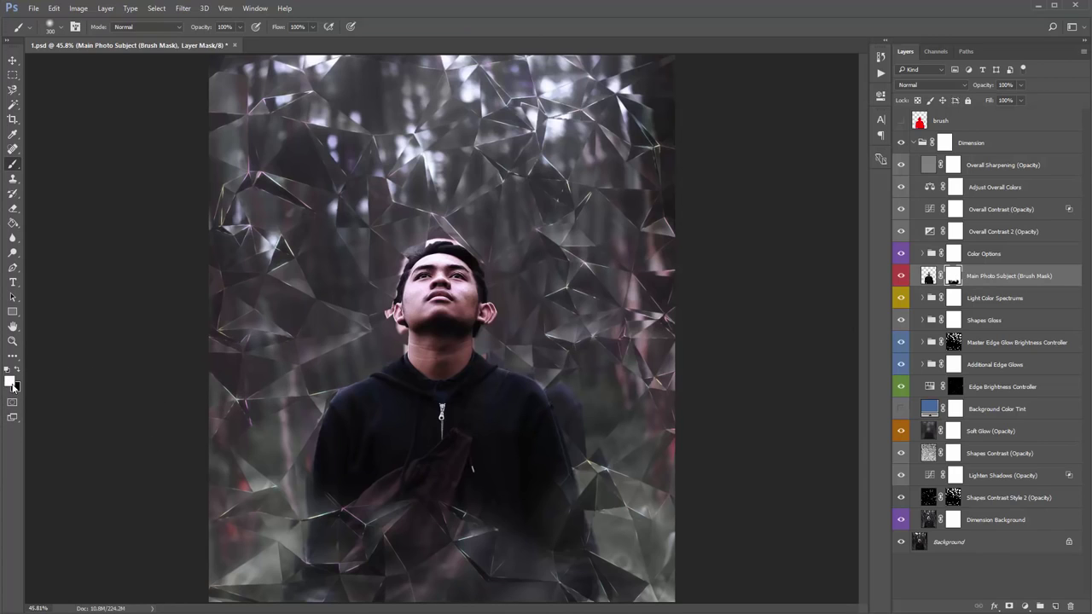
key("x")
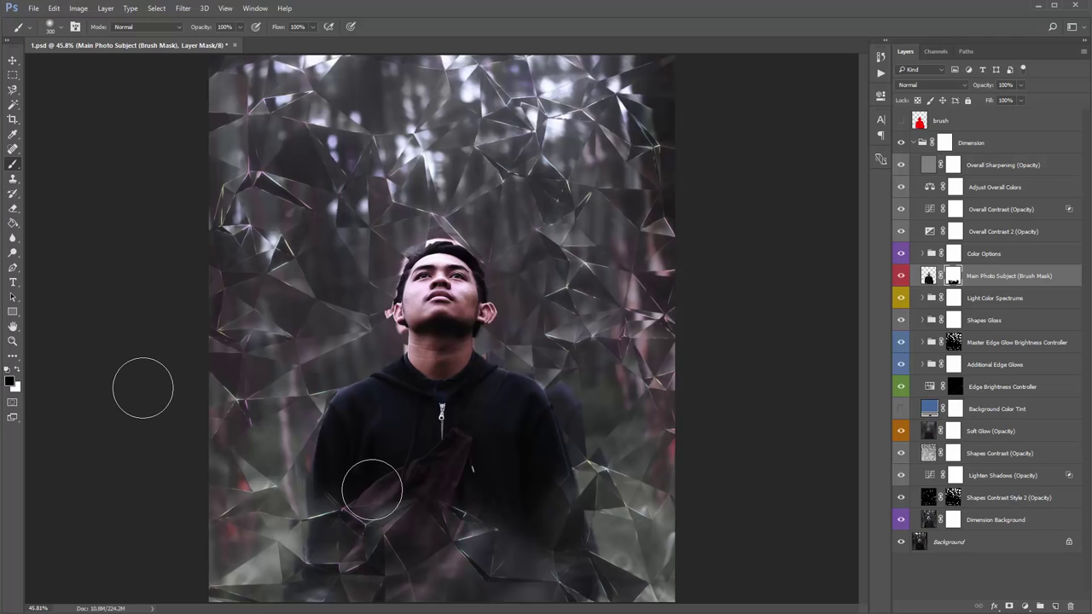
Step: Restore parts of the lower torso with white on the subject mask, and reveal the glass shapes there again with black
key("x")
mouse_move(378, 504)
left_mouse_down()
mouse_move(426, 513)
mouse_move(365, 514)
mouse_move(351, 528)
mouse_move(405, 548)
mouse_move(465, 499)
mouse_move(473, 520)
mouse_move(532, 538)
left_mouse_up()
key("x")
mouse_move(426, 543)
left_mouse_down()
mouse_move(335, 544)
mouse_move(326, 515)
mouse_move(381, 527)
mouse_move(404, 503)
mouse_move(348, 520)
left_mouse_up()
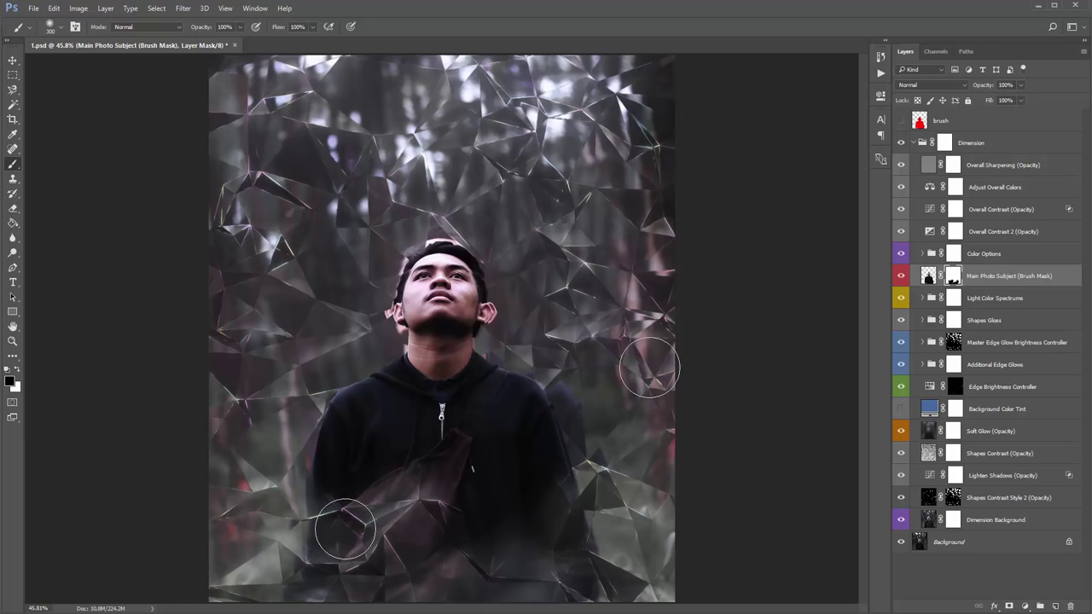
key("v")
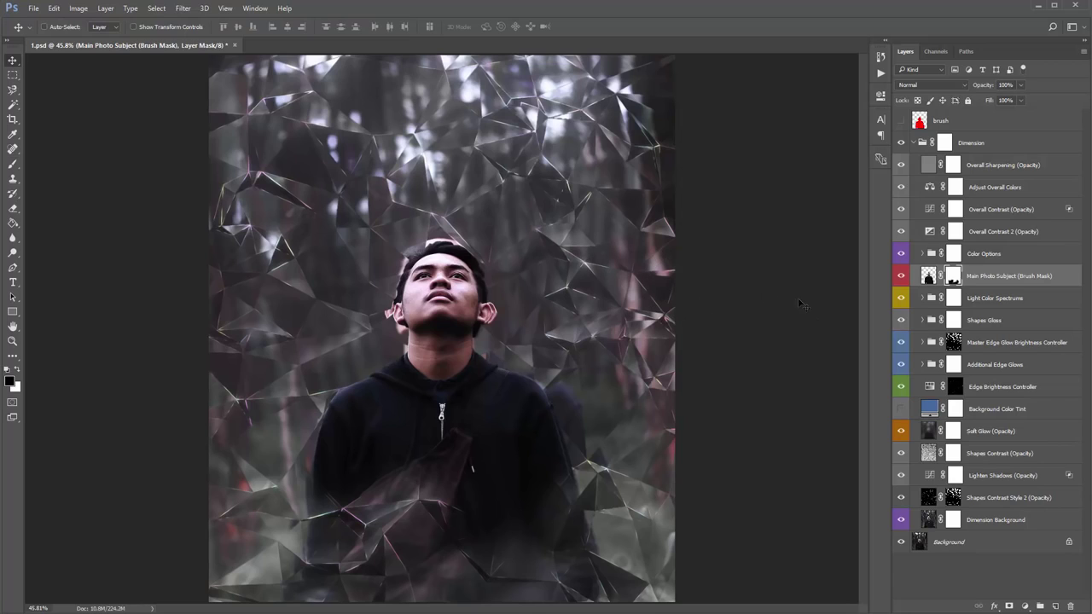
Step: Select the Lighten Shadows (Opacity) layer and toggle its visibility to compare its effect on the dark areas
left_click(988, 478)
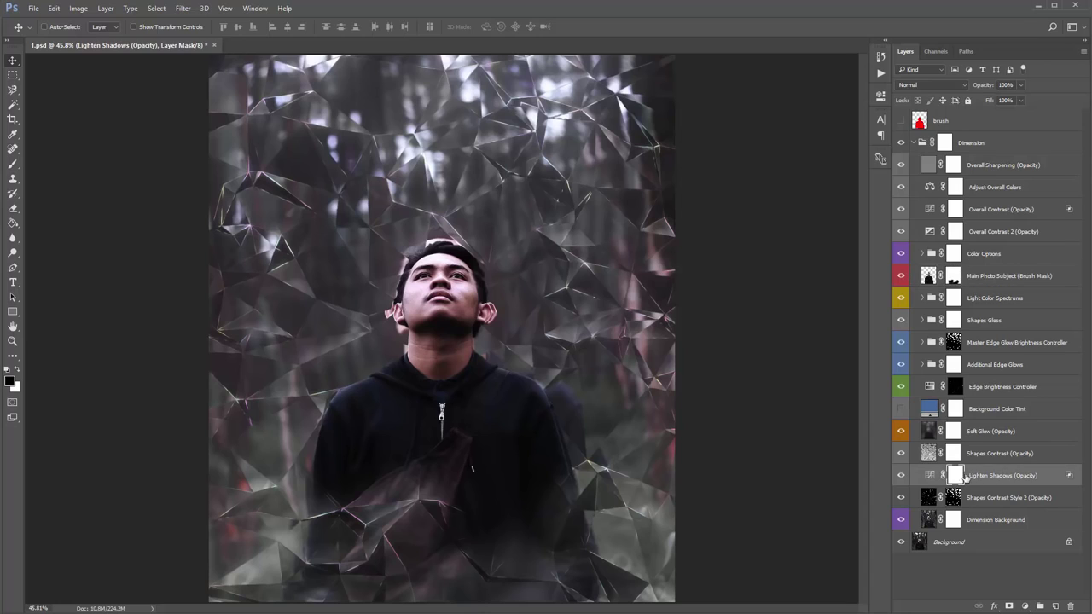
left_click(901, 476)
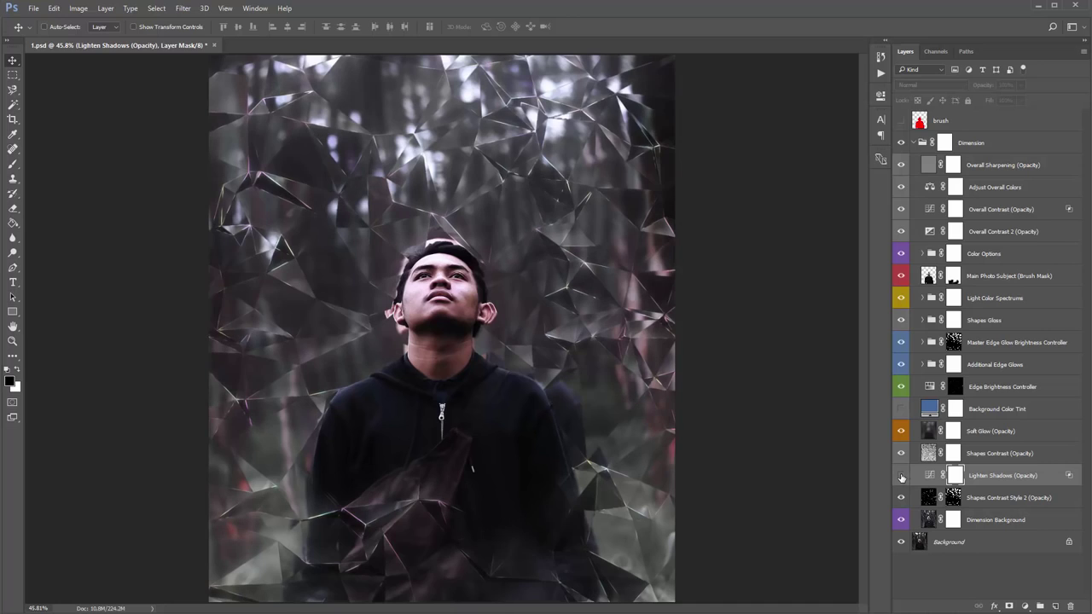
left_click(901, 476)
left_click(901, 476)
left_click(901, 476)
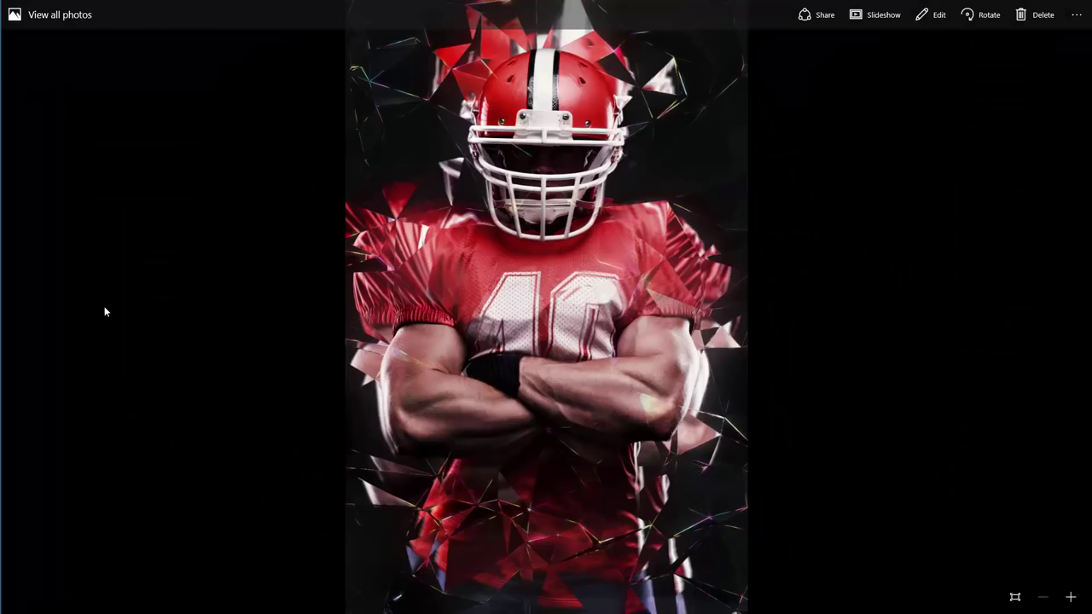
Step: In the Photos viewer, flip between the football player's Dimension version and the original photo to compare them
key("Right")
key("Left")
key("Right")
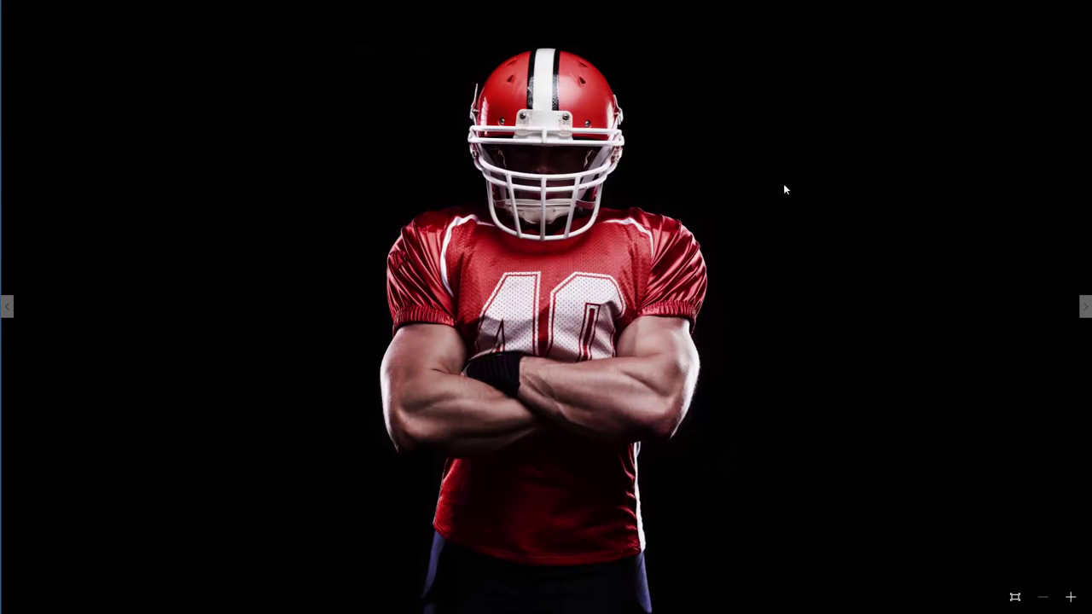
key("Left")
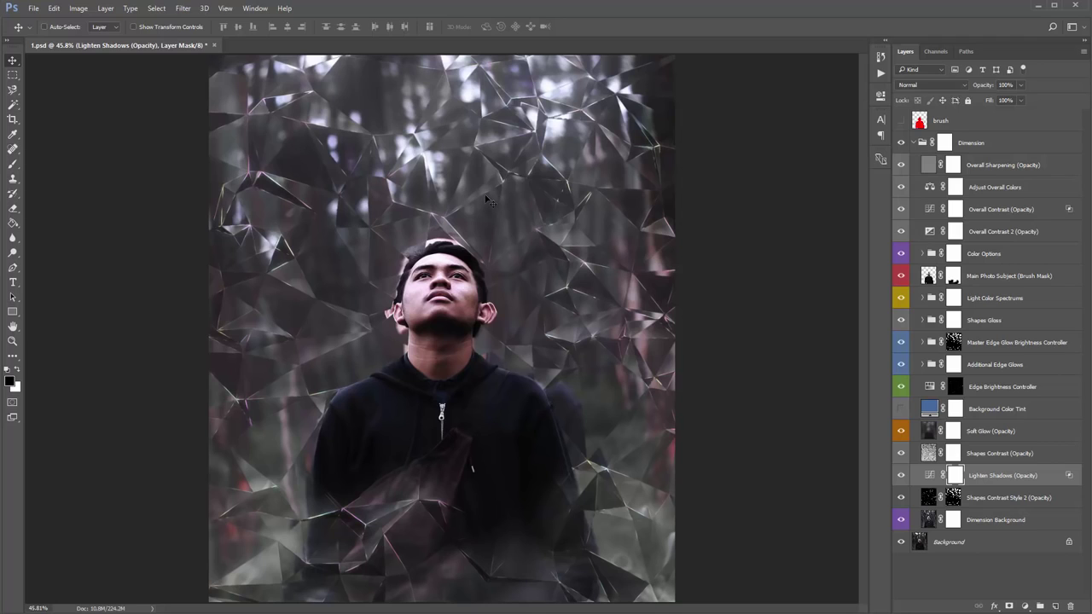
Step: Toggle the Lighten Shadows (Opacity) layer off and on to examine the shadows around the man's lower torso
left_click(901, 475)
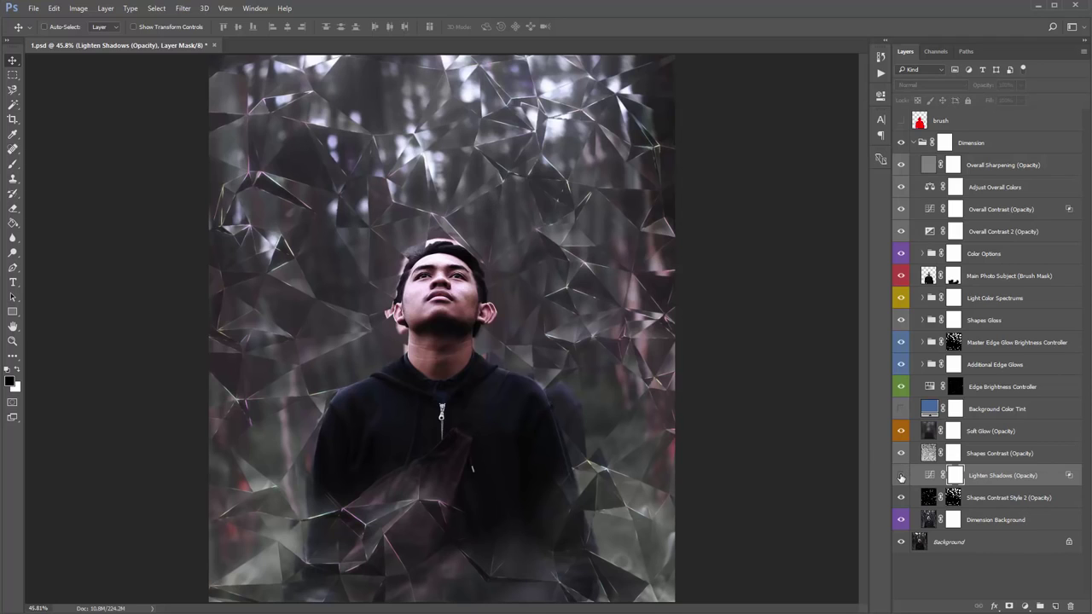
left_click(900, 474)
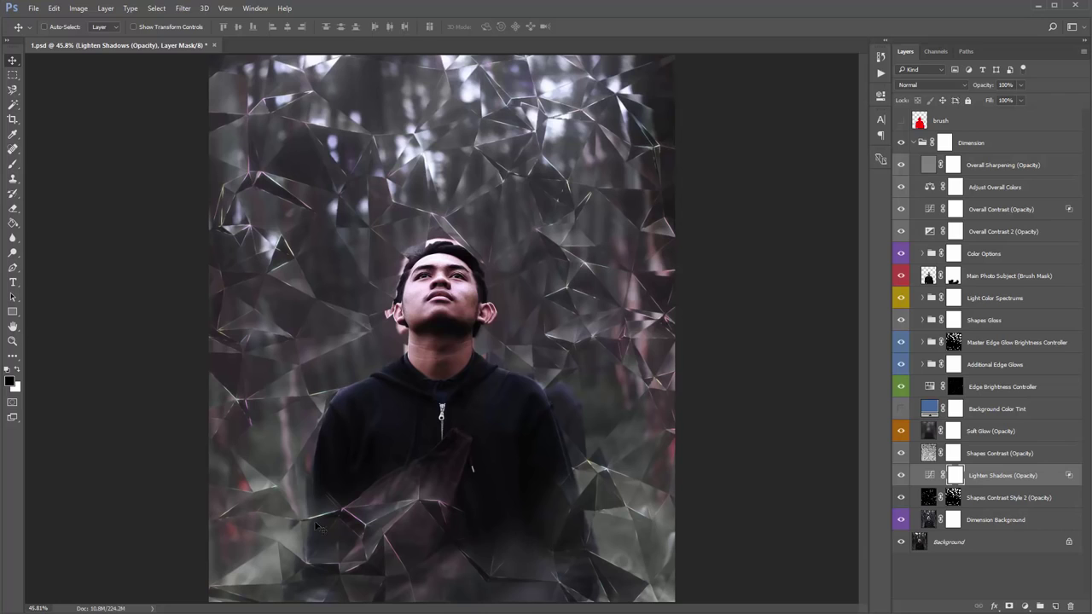
left_click(901, 476)
left_click(901, 476)
Step: Paint black on the Lighten Shadows (Opacity) mask over the lower torso to remove the lightening there
key("b")
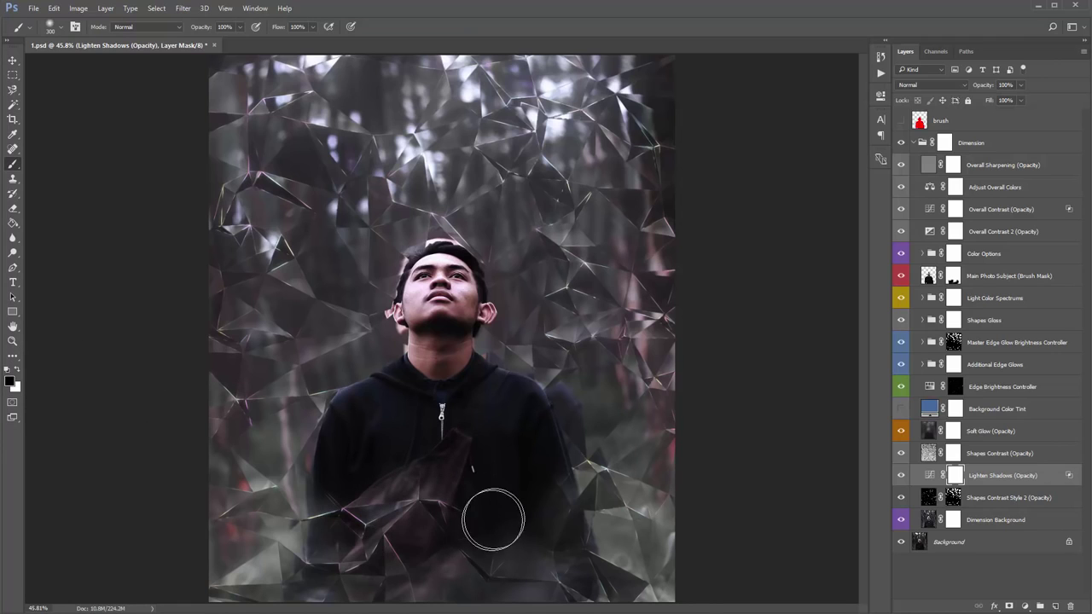
mouse_move(525, 552)
left_mouse_down()
mouse_move(350, 571)
mouse_move(537, 541)
mouse_move(540, 525)
mouse_move(532, 491)
mouse_move(538, 560)
mouse_move(513, 583)
mouse_move(358, 560)
mouse_move(350, 467)
mouse_move(344, 552)
mouse_move(453, 568)
mouse_move(401, 554)
mouse_move(455, 545)
mouse_move(415, 495)
mouse_move(507, 539)
mouse_move(469, 524)
mouse_move(541, 521)
mouse_move(525, 526)
mouse_move(512, 495)
left_mouse_up()
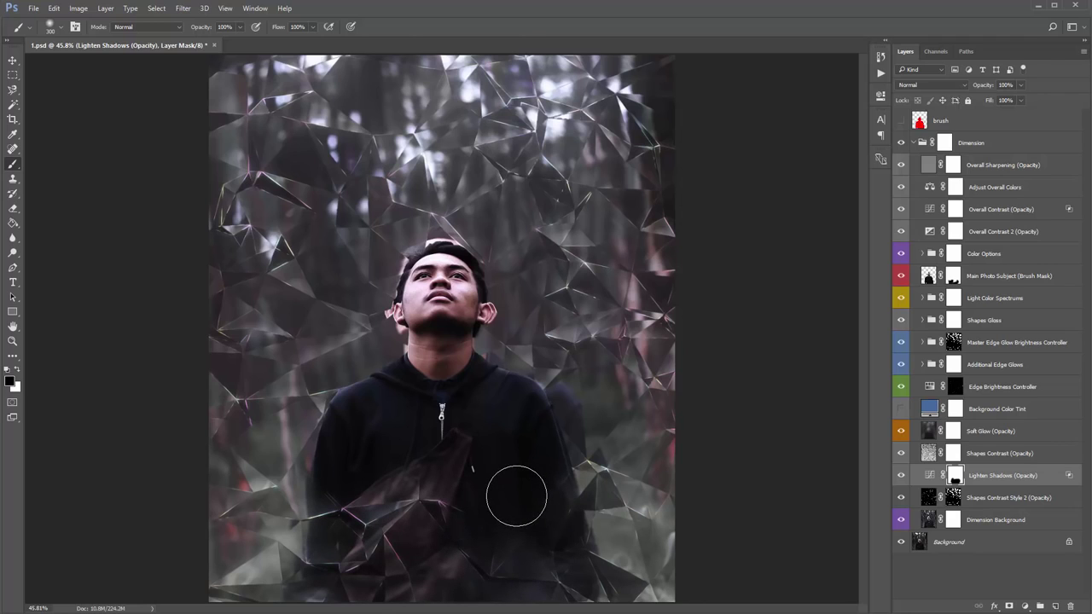
key("v")
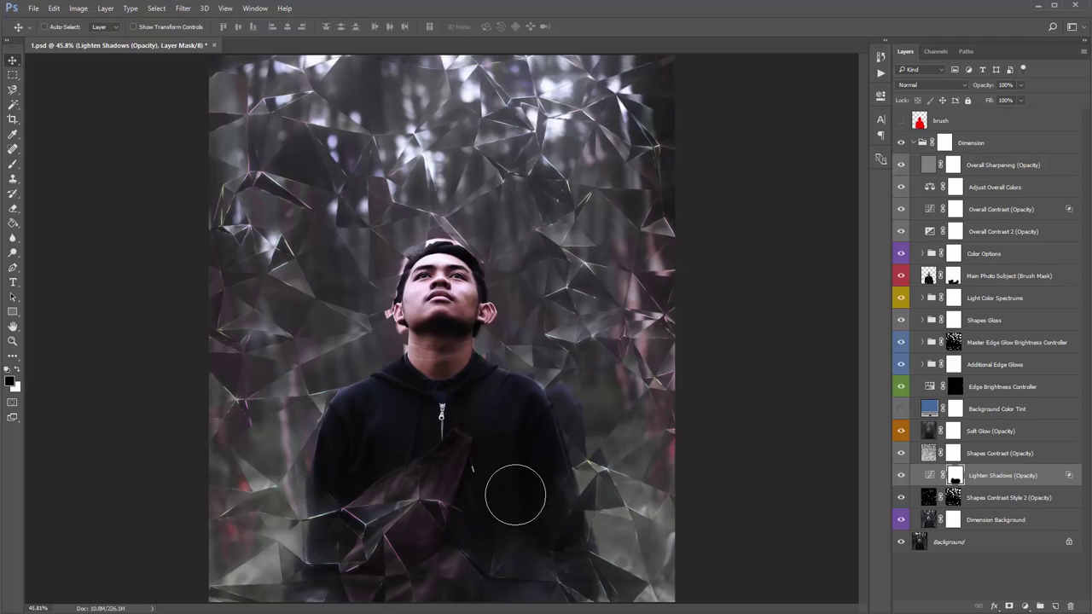
Step: Select the Soft Glow (Opacity) layer and toggle its visibility repeatedly to compare the image with and without the glow
left_click(968, 432)
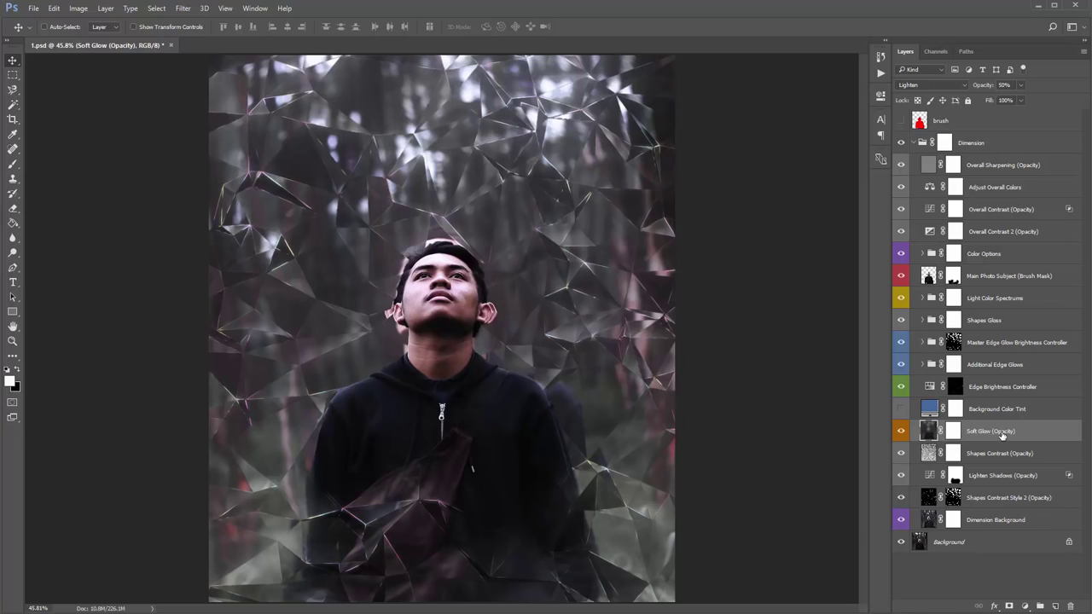
left_click(897, 432)
left_click(897, 433)
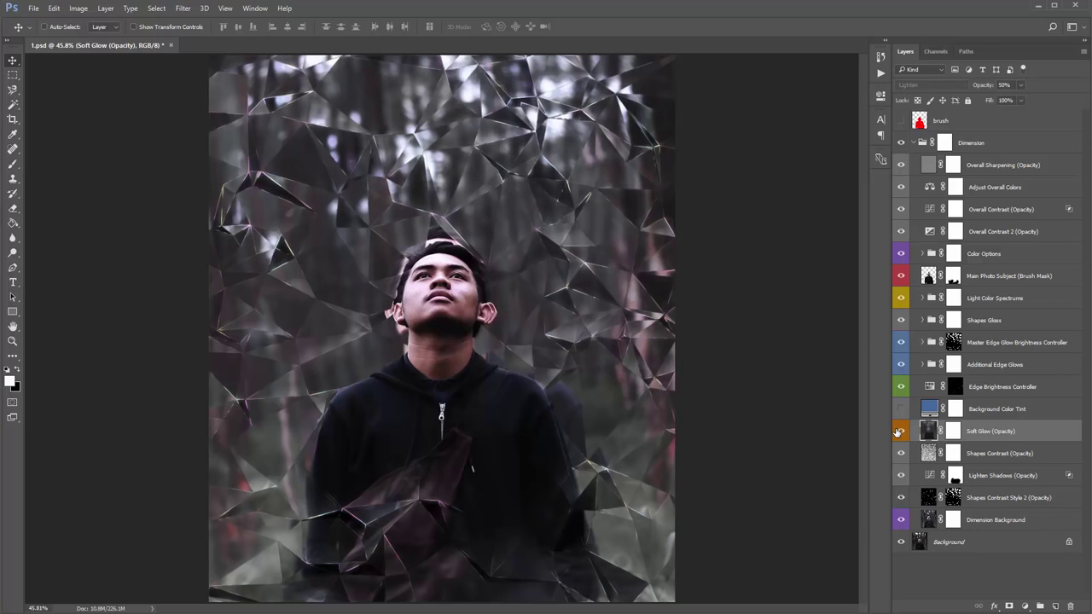
left_click(898, 432)
left_click(897, 433)
left_click(897, 433)
left_click(896, 432)
left_click(897, 432)
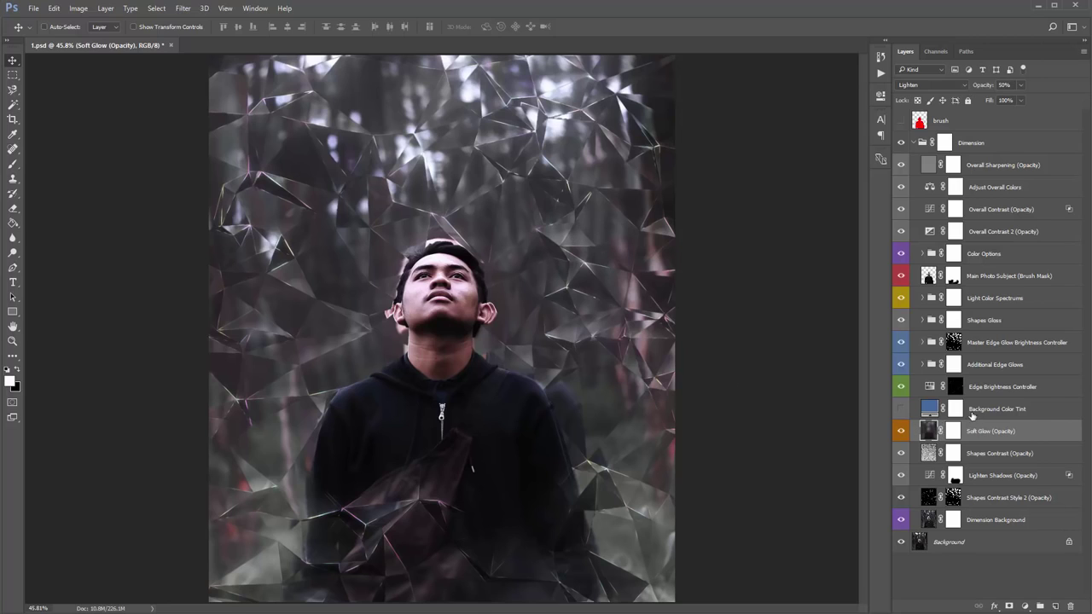
Step: Compare the Soft Glow (Opacity) layer off and on once more, and set its opacity to 30%
left_click(954, 432)
left_click(901, 432)
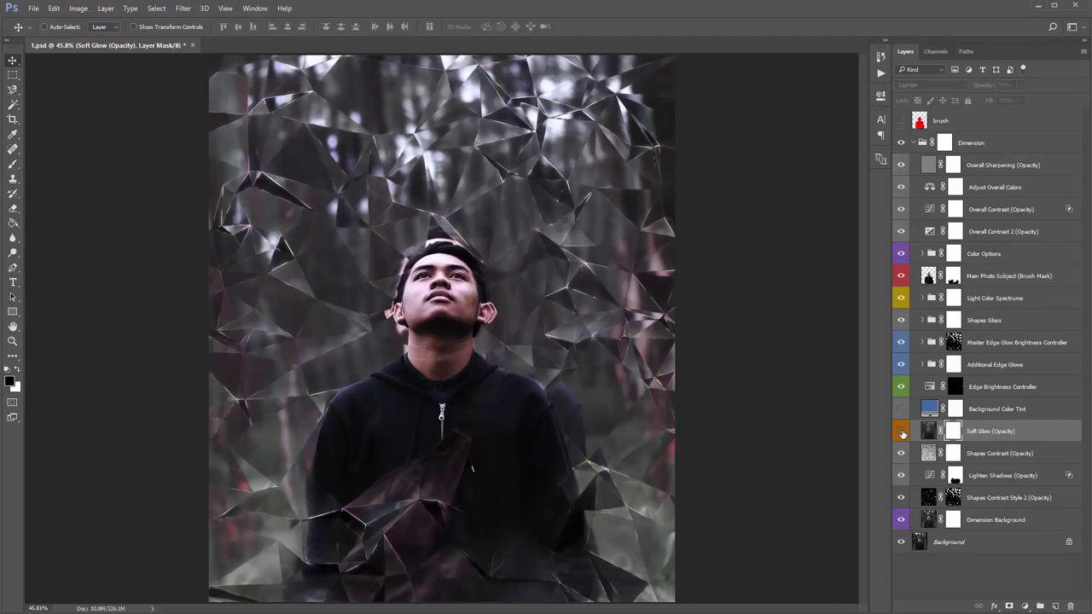
left_click(901, 431)
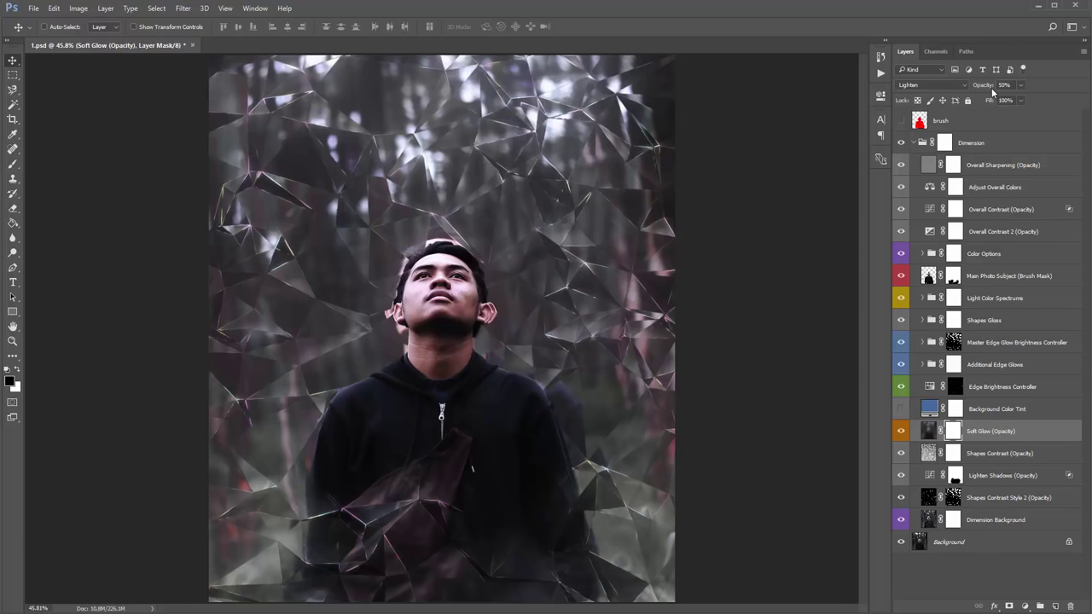
left_click_drag(992, 88, 977, 89)
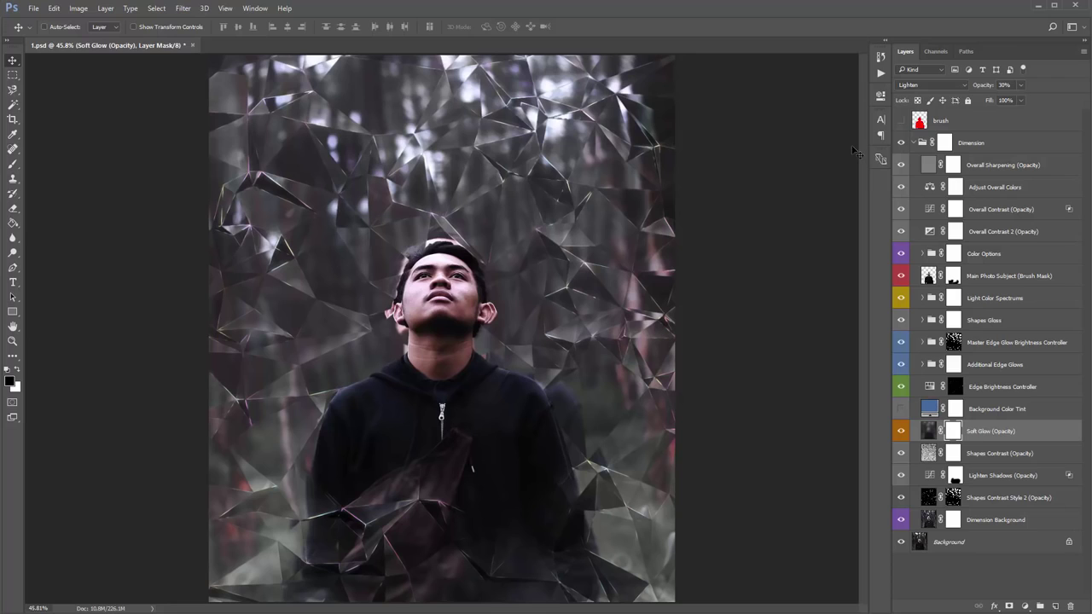
Step: Select the Overall Sharpening (Opacity) layer and toggle its visibility to compare the sharpness across the portrait
left_click(1013, 167)
left_click(1000, 231, "shift")
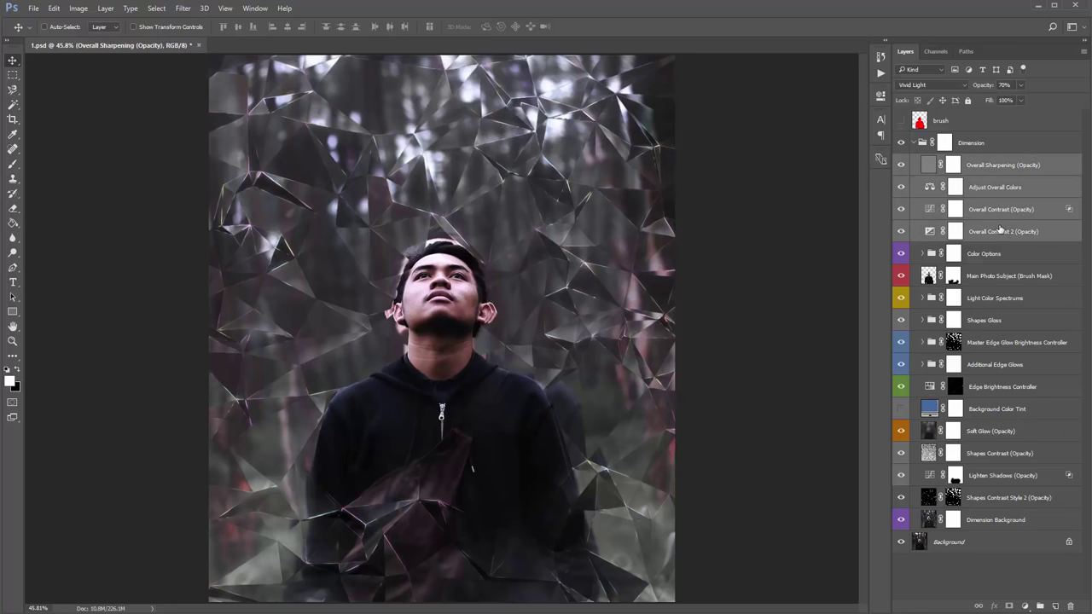
left_click(993, 170)
left_click(902, 165)
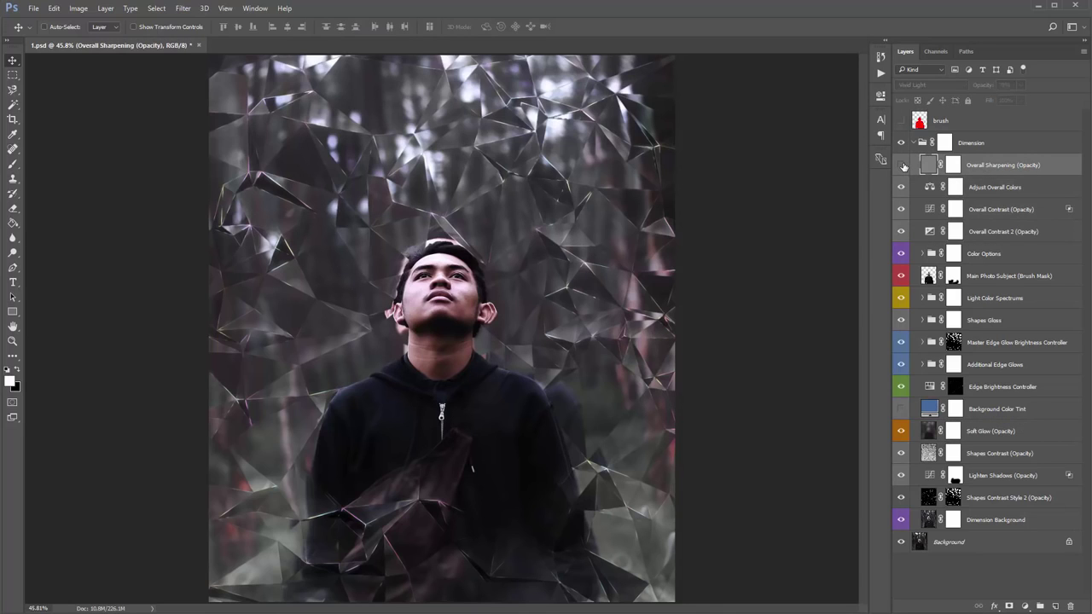
left_click(902, 165)
left_click(903, 165)
left_click(902, 166)
left_click(902, 165)
left_click(903, 165)
left_click(903, 165)
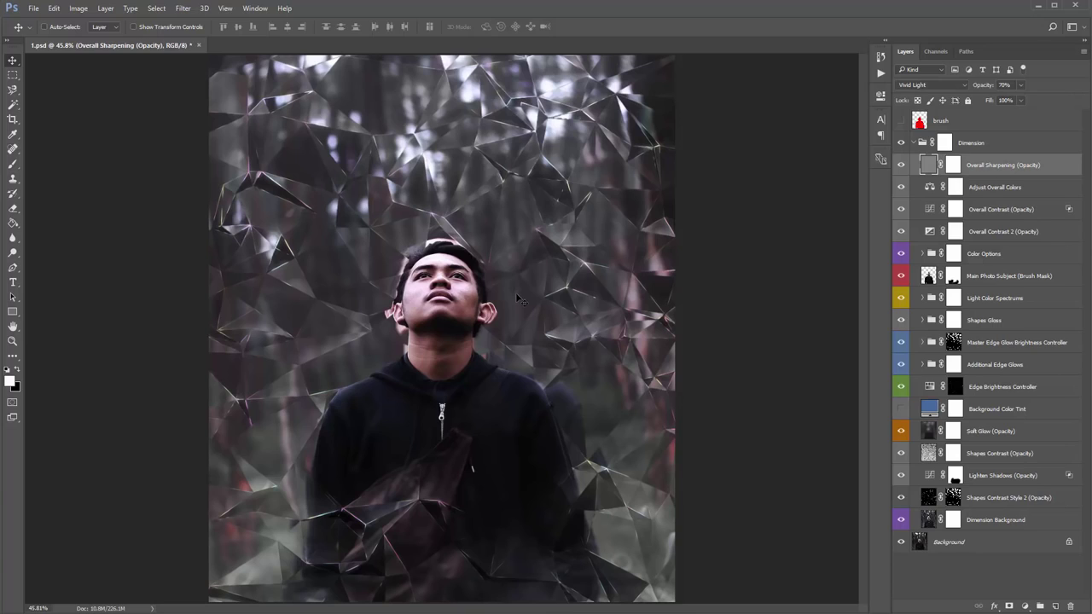
left_click(906, 165)
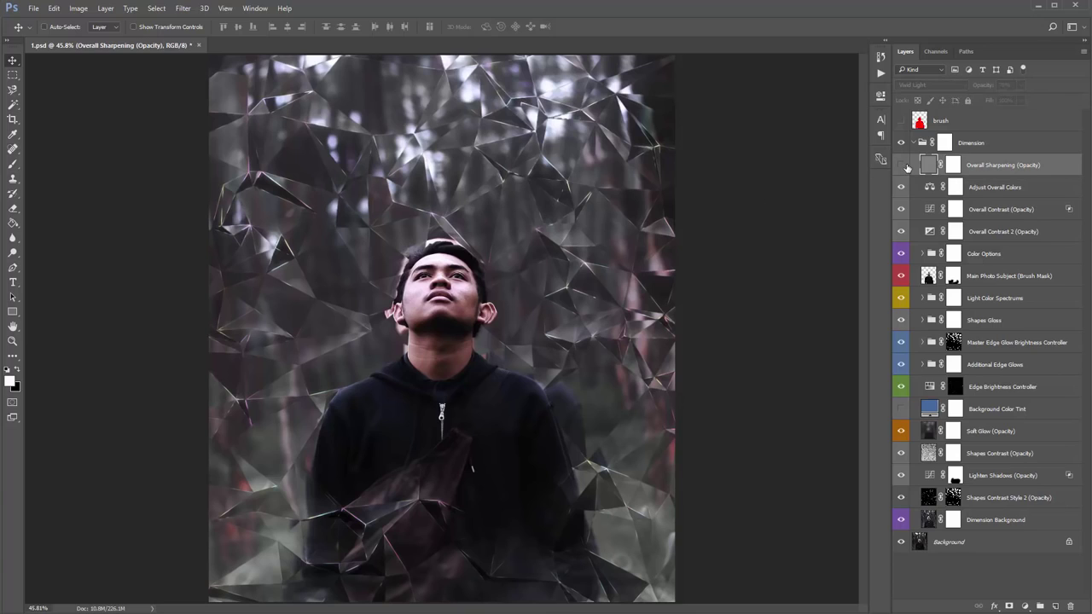
left_click(903, 166)
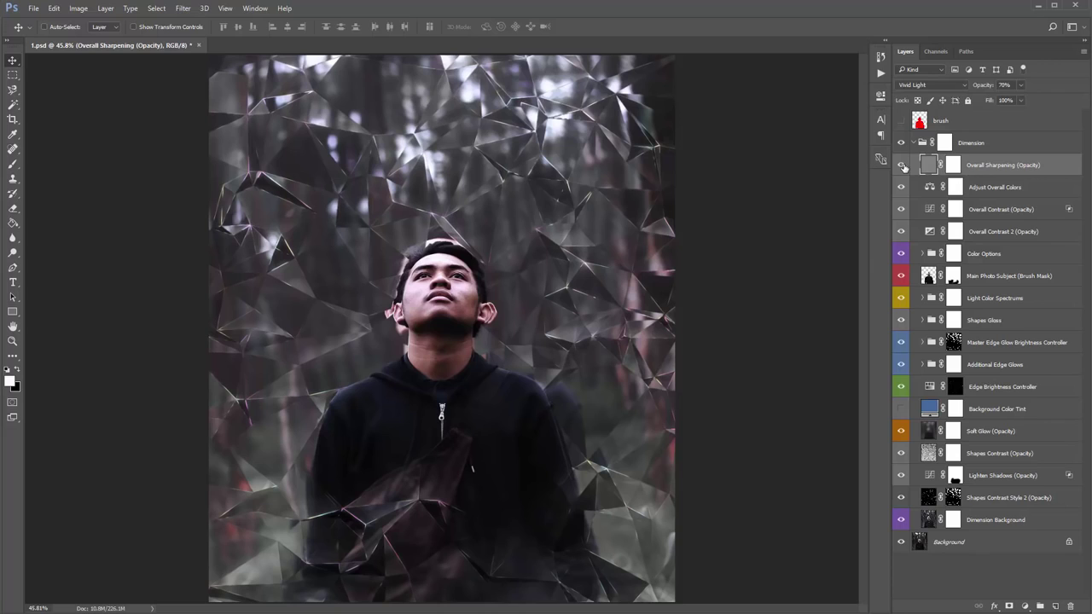
Step: Try a higher opacity on the Overall Contrast (Opacity) layer to preview stronger contrast
left_click(991, 190)
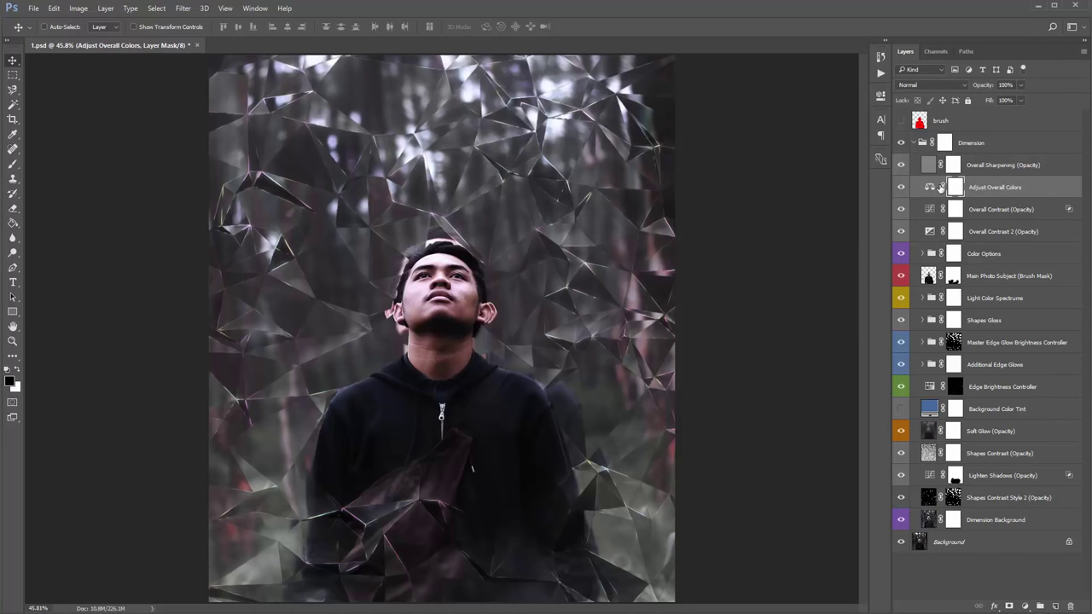
left_click(984, 211)
left_click(1002, 232, "shift")
left_click(990, 209)
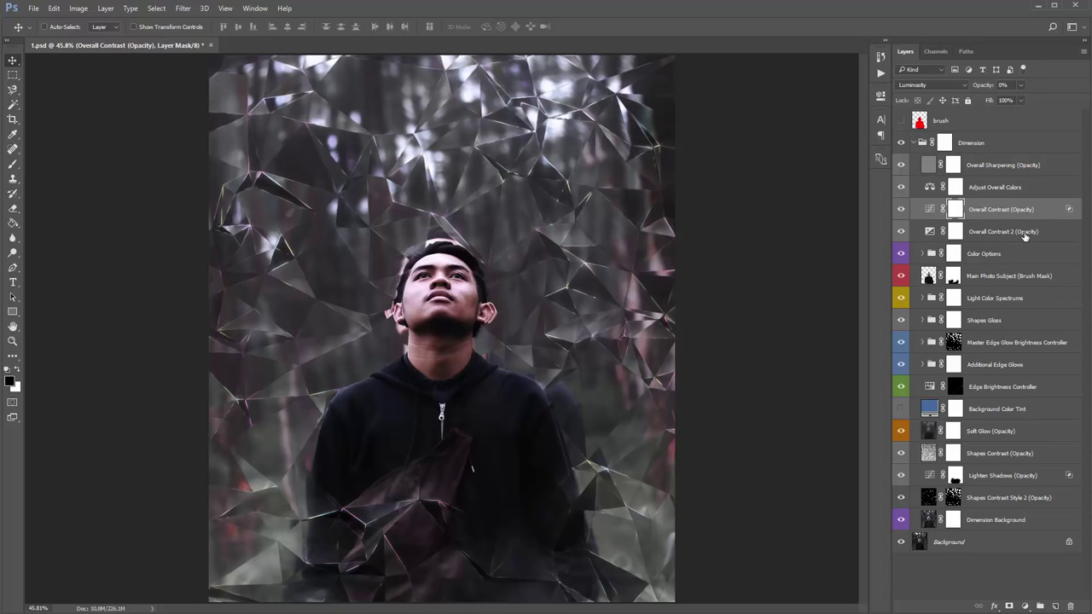
left_click(997, 214)
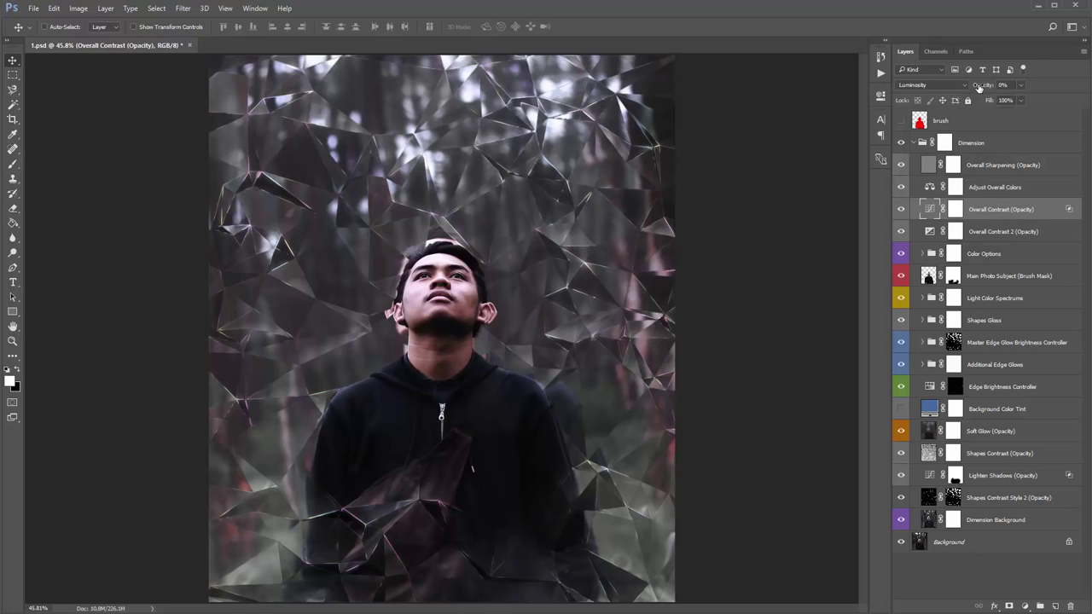
left_click_drag(980, 87, 851, 94)
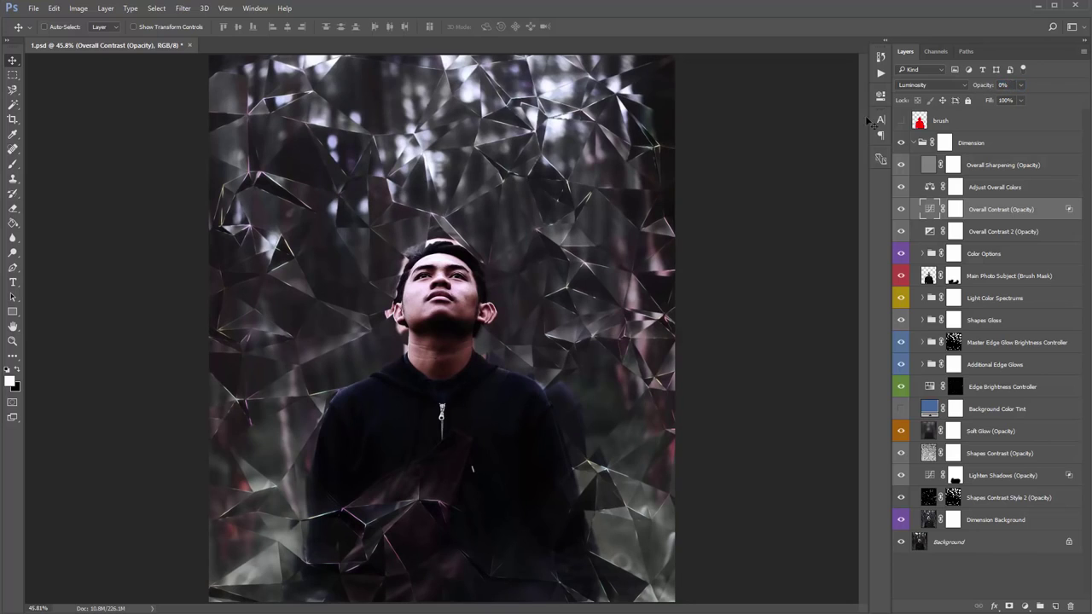
Step: Try the Overall Contrast 2 (Opacity) layer at 46% opacity and undo the change
left_click(1001, 236)
left_click_drag(975, 87, 1000, 88)
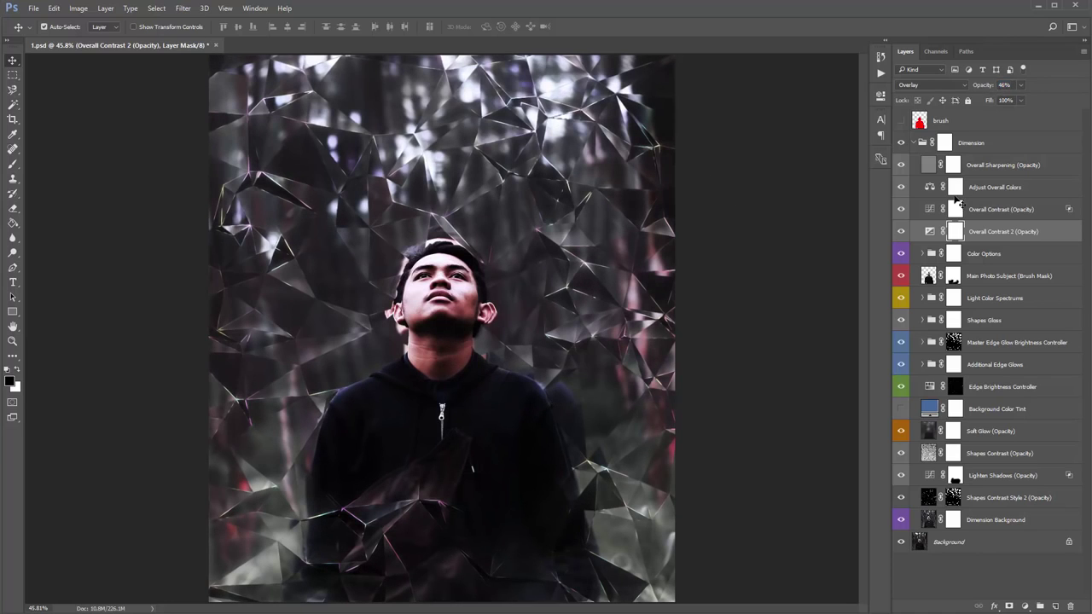
key("ctrl+z")
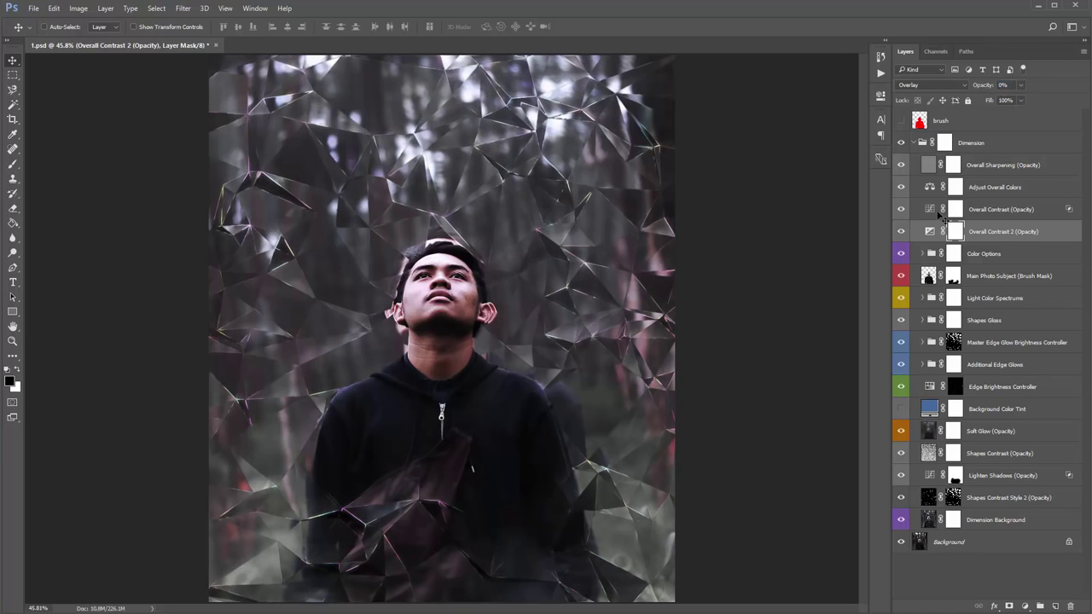
Step: Expand the Color Options group and turn on the Color Option 1 group
left_click(980, 260)
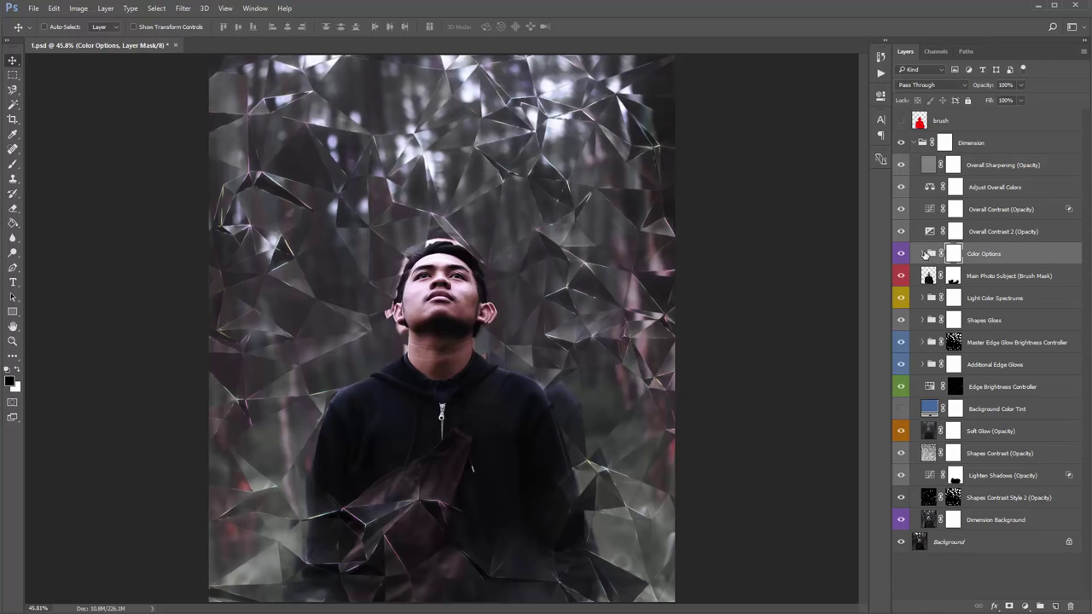
key("ctrl+plus")
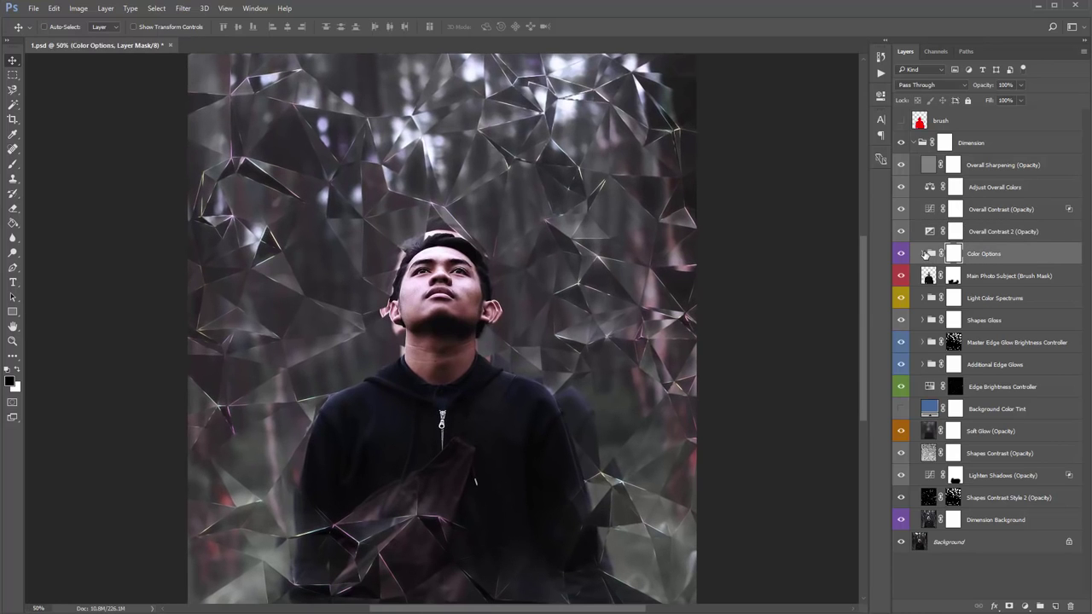
left_click(924, 254)
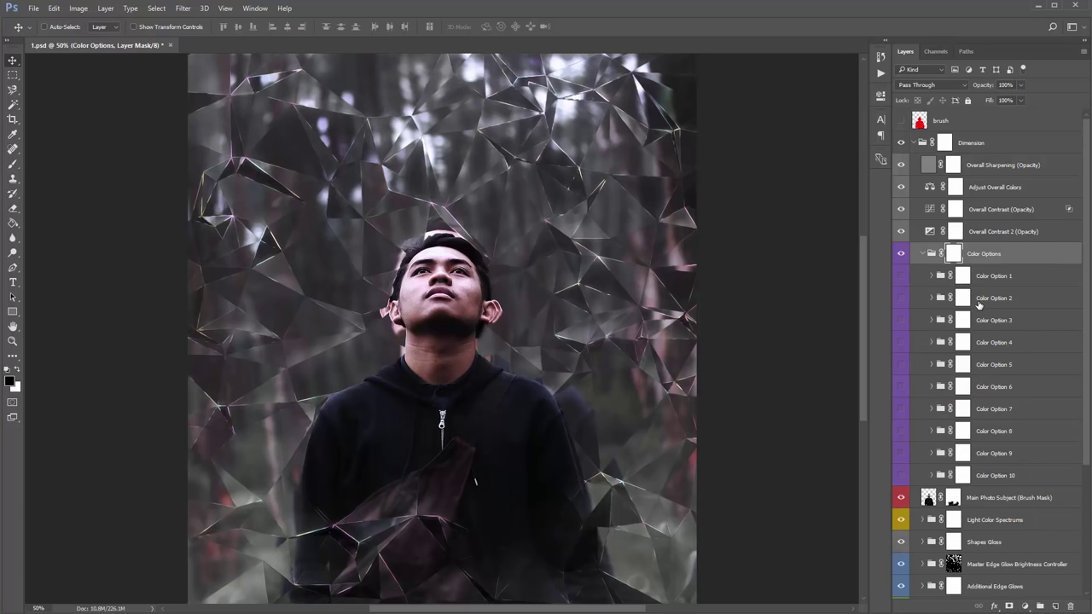
key("ctrl+minus")
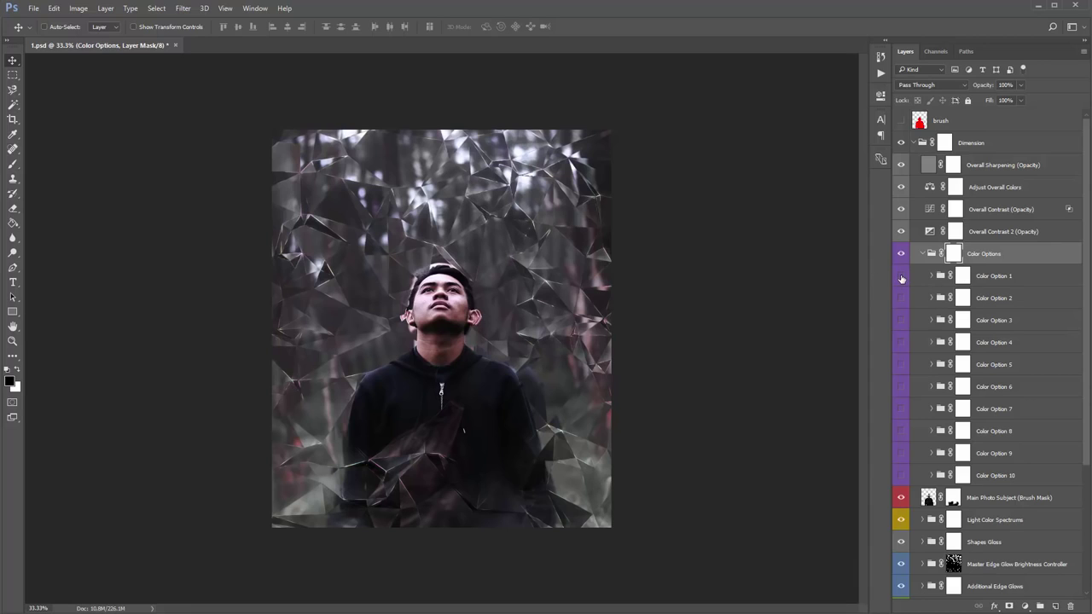
left_click(900, 278)
left_click(1006, 276)
left_click(900, 279)
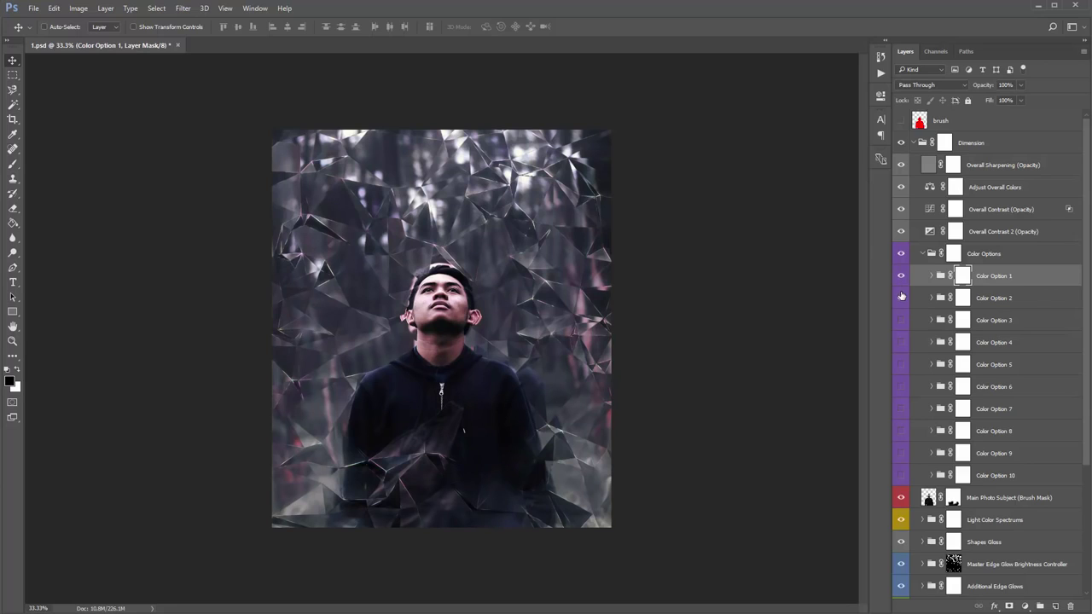
Step: Turn on the Color Option 2 group and reduce its opacity
left_click(901, 296)
left_click(931, 276)
left_click(932, 277)
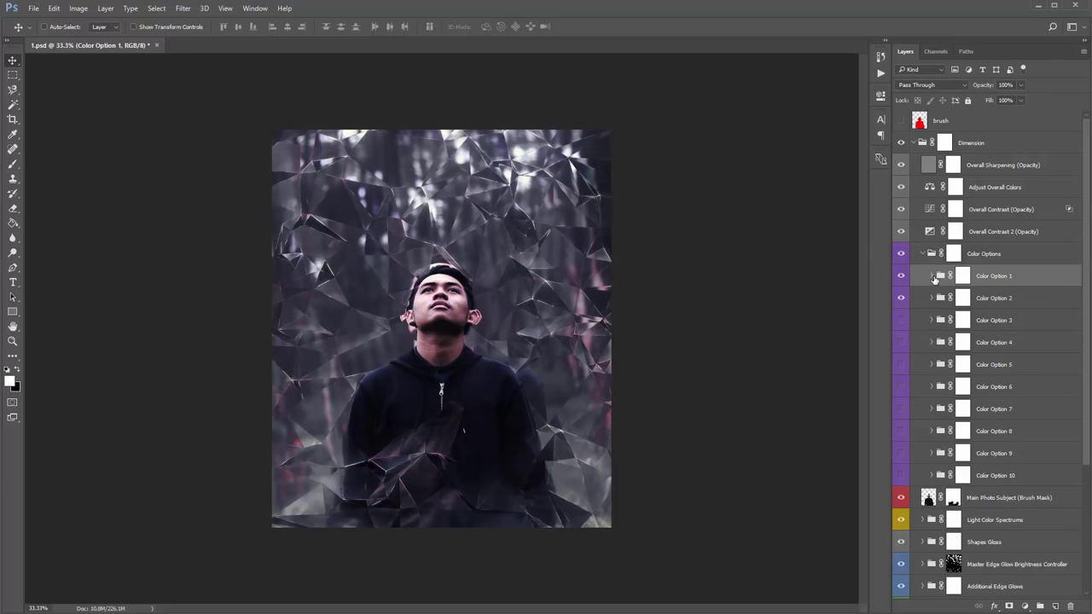
left_click(995, 297)
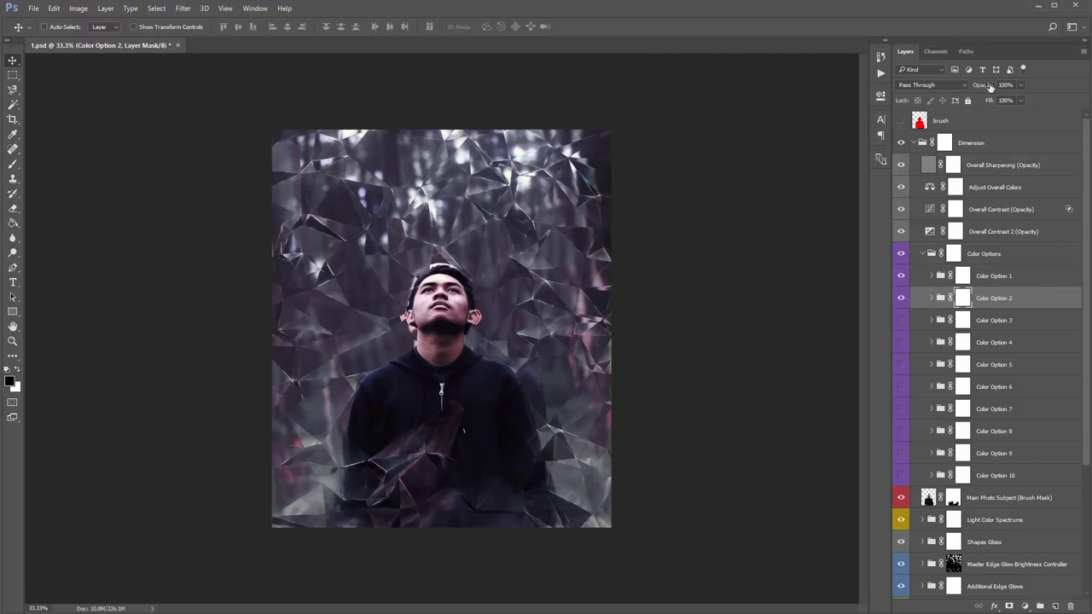
mouse_move(987, 90)
left_mouse_down()
mouse_move(963, 87)
mouse_move(981, 91)
left_mouse_up()
left_click(923, 255)
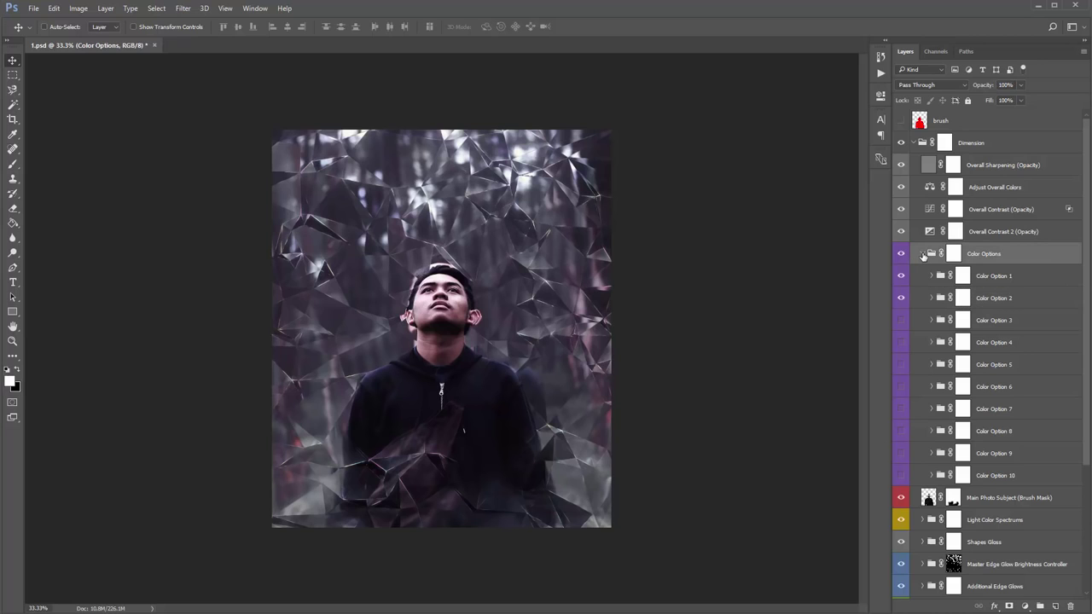
left_click(926, 255)
scroll(860, 227, "up", 2)
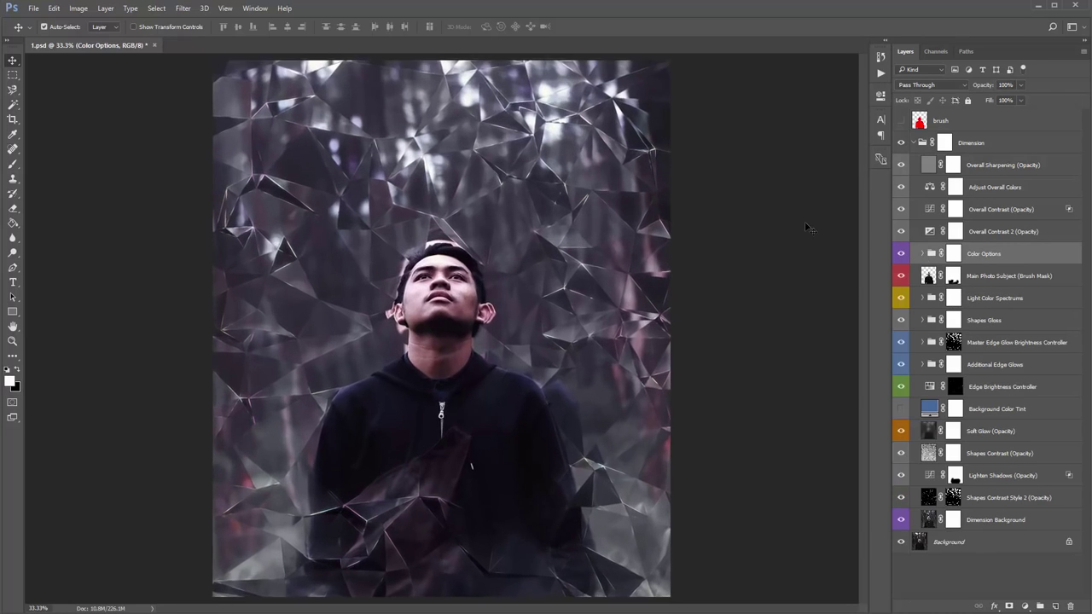
Step: Try Color Balance shifts on the Adjust Overall Colors layer's shadows, with Cyan-Red at +23 and Yellow-Blue at -26, and discard them
left_click(974, 193)
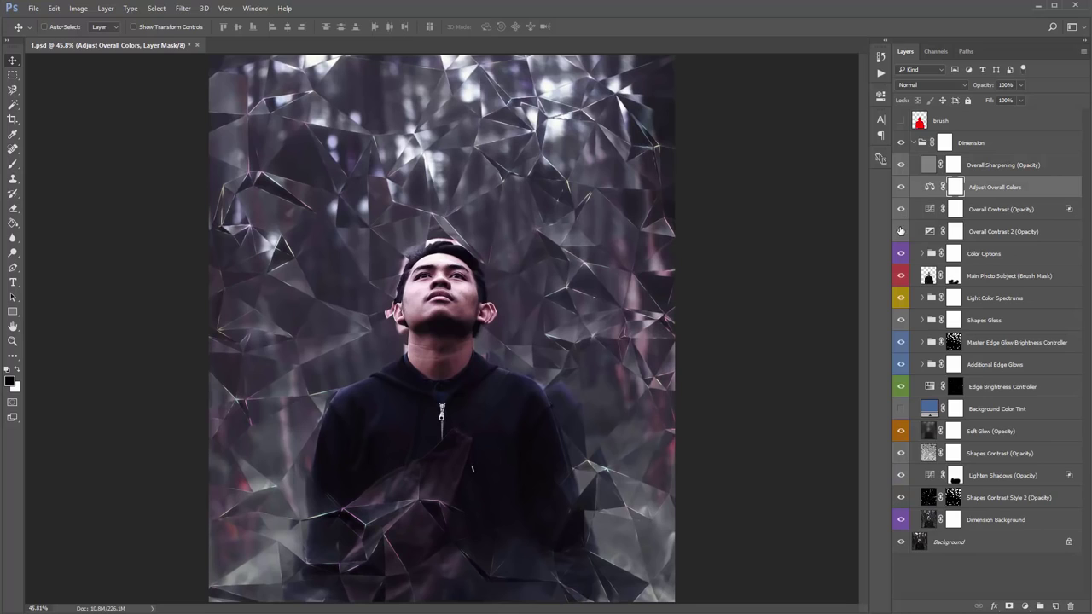
left_click(925, 255)
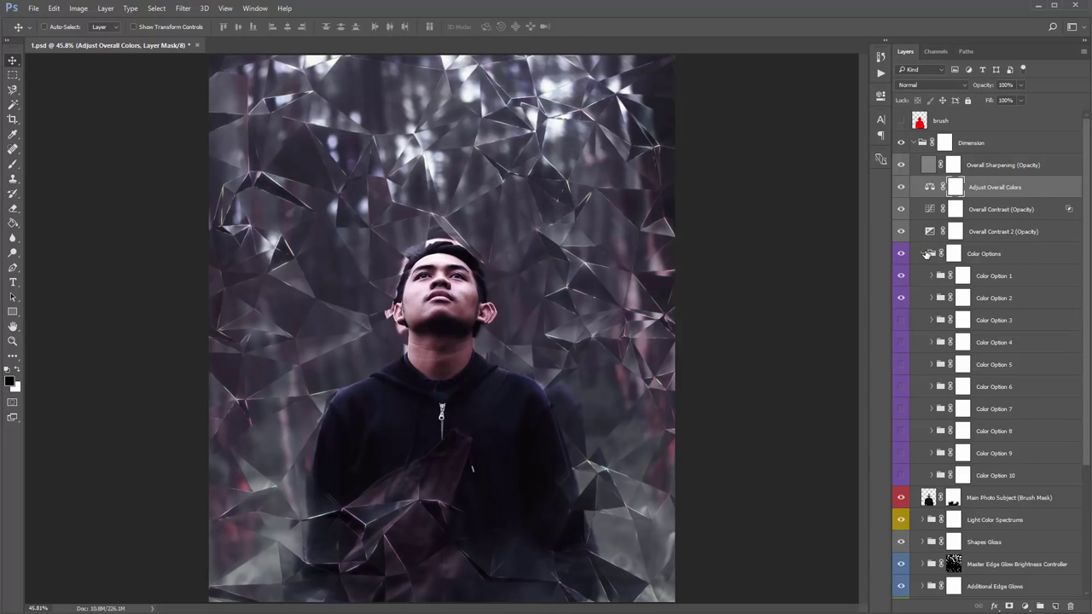
left_click(925, 256)
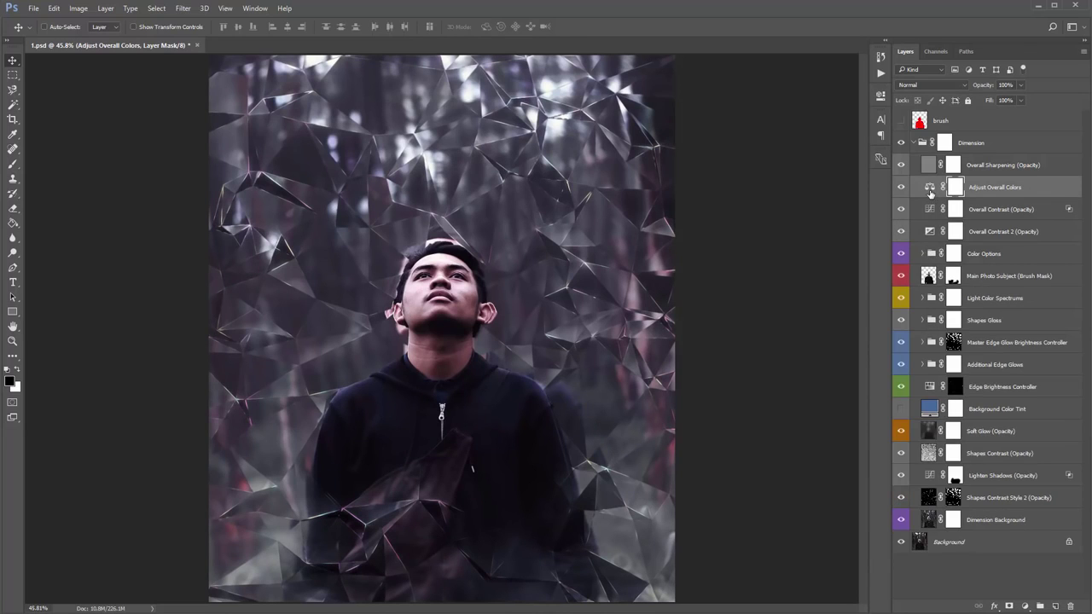
double_click(930, 190)
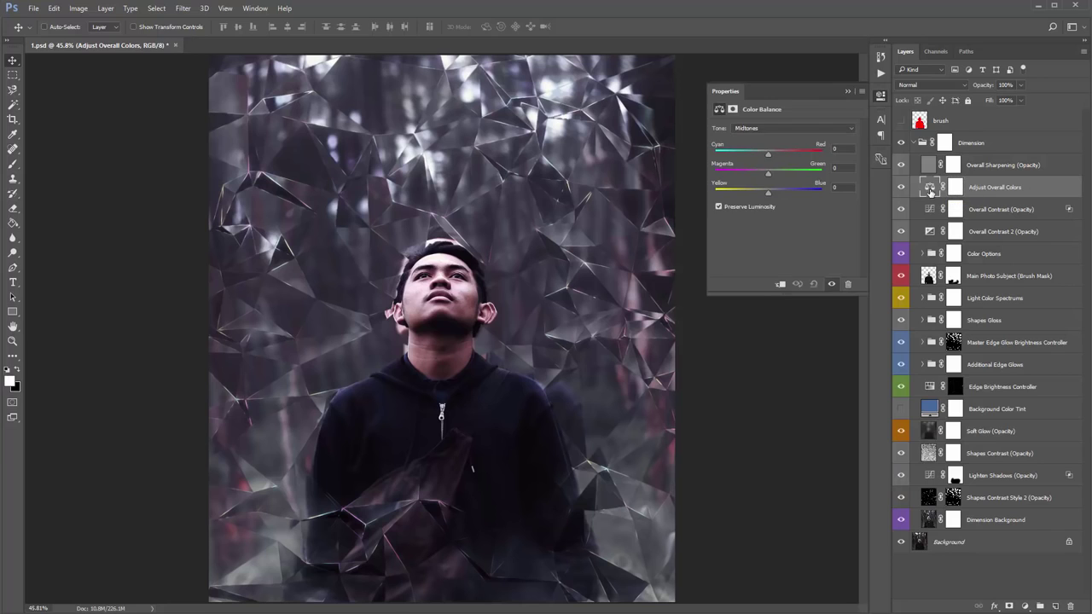
left_click_drag(766, 157, 769, 178)
left_click(759, 129)
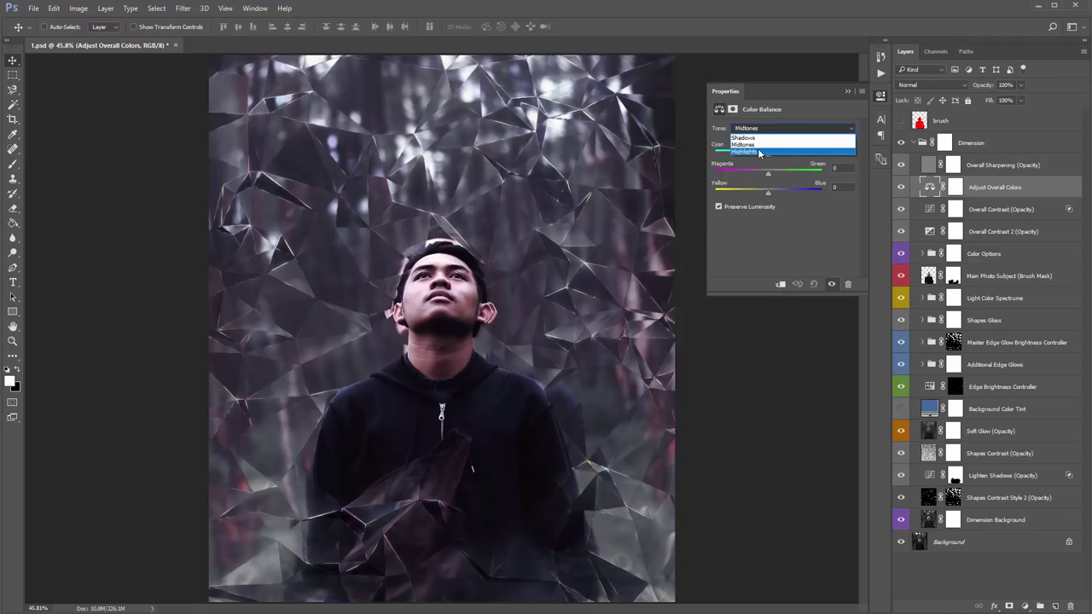
left_click(754, 138)
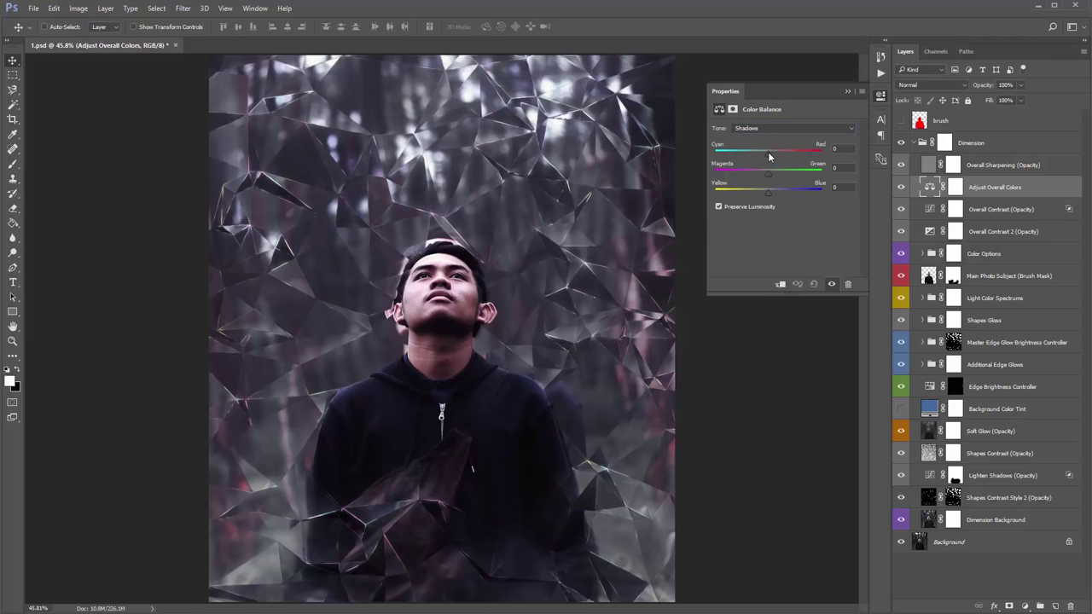
left_click(764, 130)
left_click(765, 137)
left_click_drag(769, 150, 780, 151)
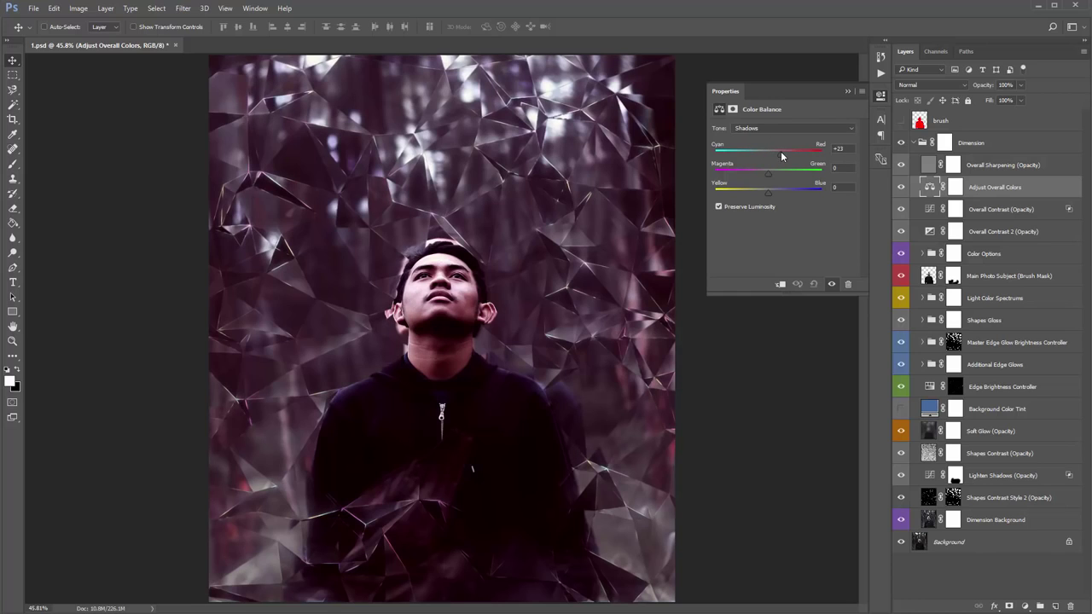
key("ctrl+z")
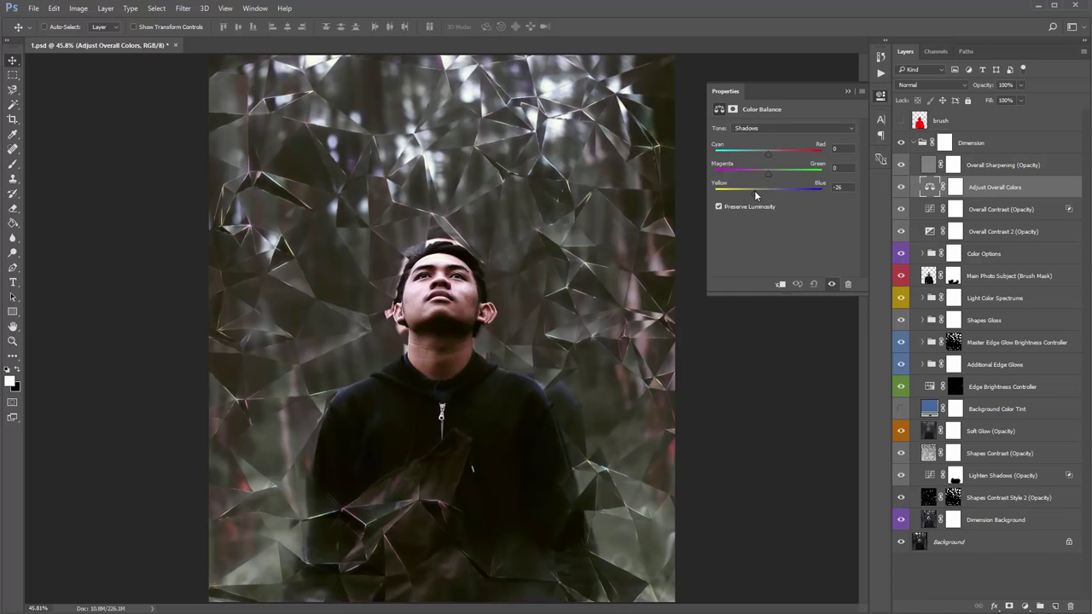
left_click(847, 91)
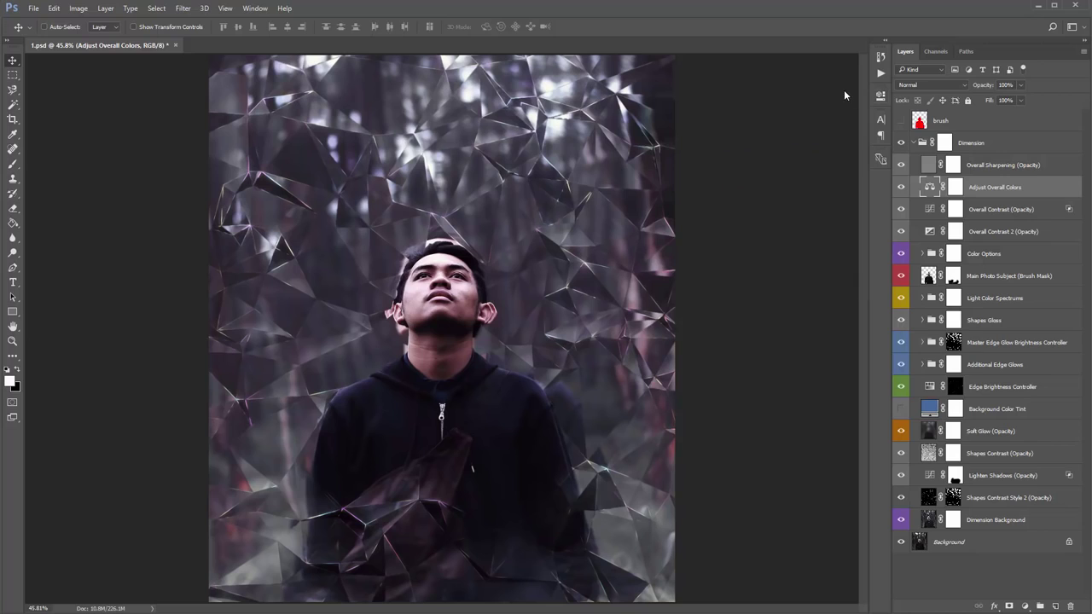
Step: Compare the image with the Light Color Spectrums group hidden and shown
left_click(1020, 233)
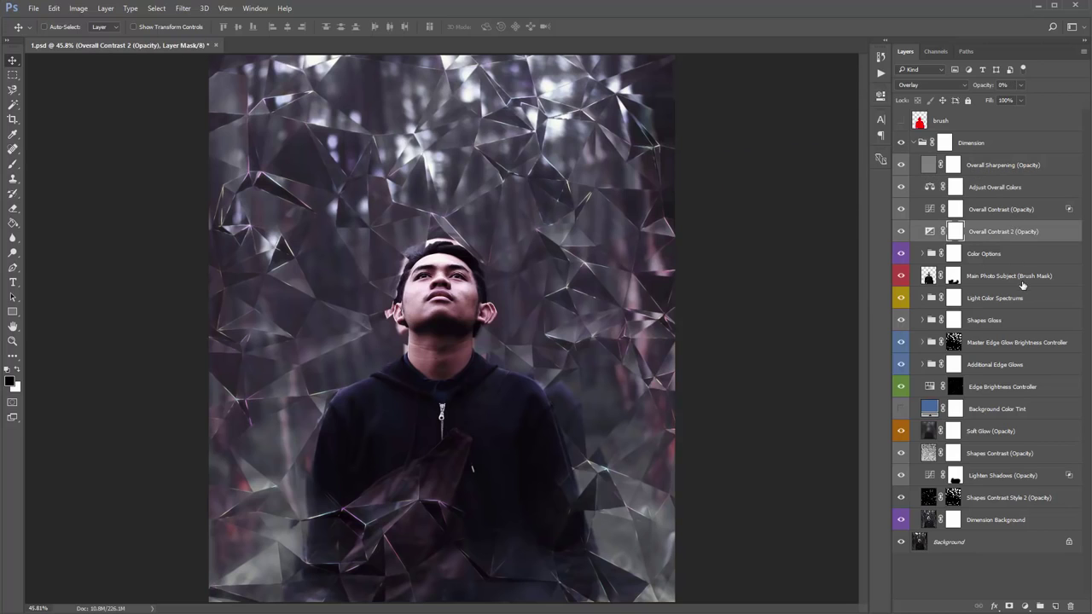
left_click(1017, 261)
left_click(999, 296)
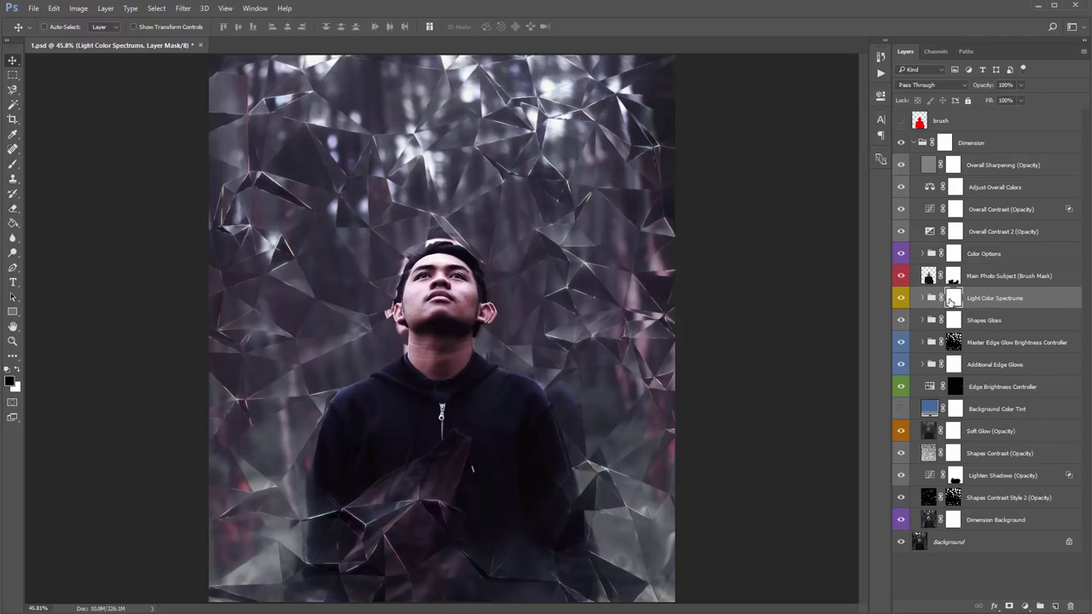
left_click(906, 297)
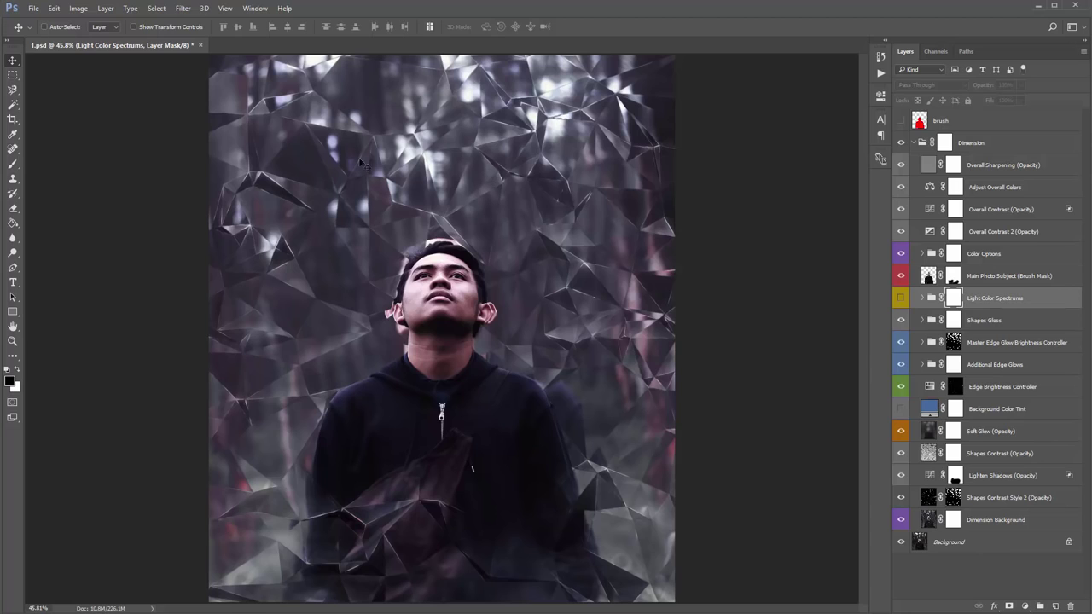
left_click(901, 298)
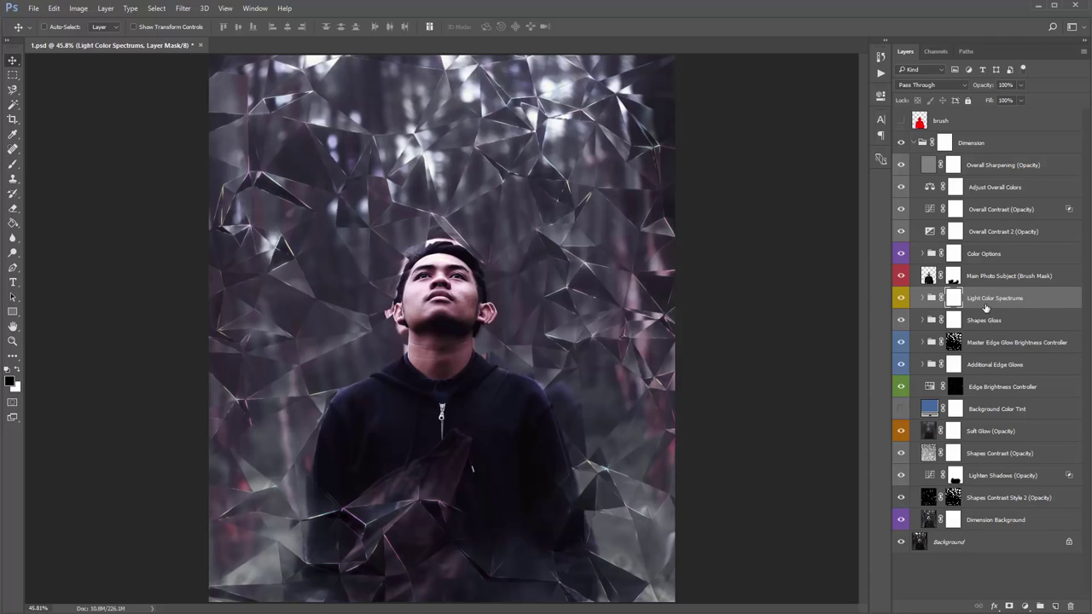
Step: In the Color Options group, turn off Color Option 2, preview Color Options 3 and 4, and turn on Color Option 5
left_click(999, 257)
left_click(921, 254)
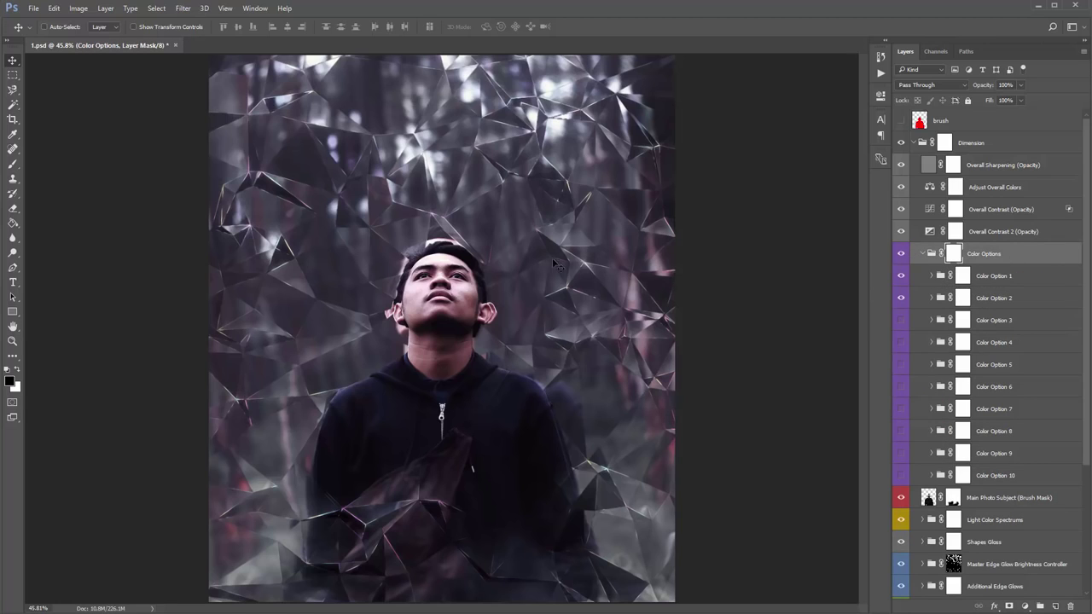
left_click(901, 298)
left_click(902, 320)
left_click(903, 320)
left_click(901, 344)
left_click(901, 344)
left_click(901, 365)
Step: Reduce the opacity of Color Option 5, set Color Option 1 to 40% opacity, and collapse the Color Options group
left_click(1017, 372)
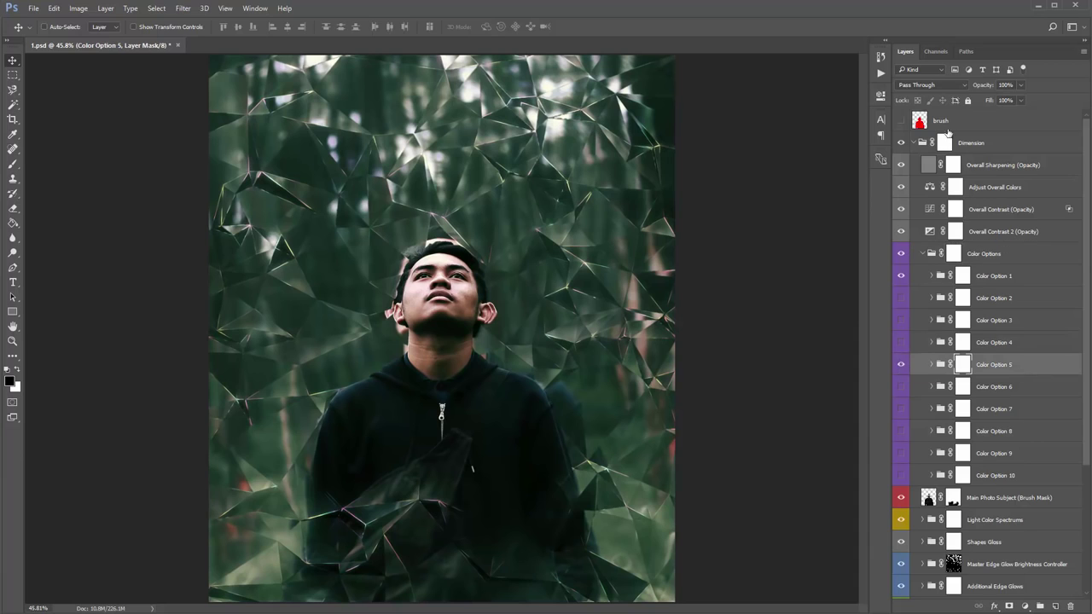
left_click_drag(987, 87, 112, 101)
left_click(995, 278)
left_click_drag(981, 86, 47, 98)
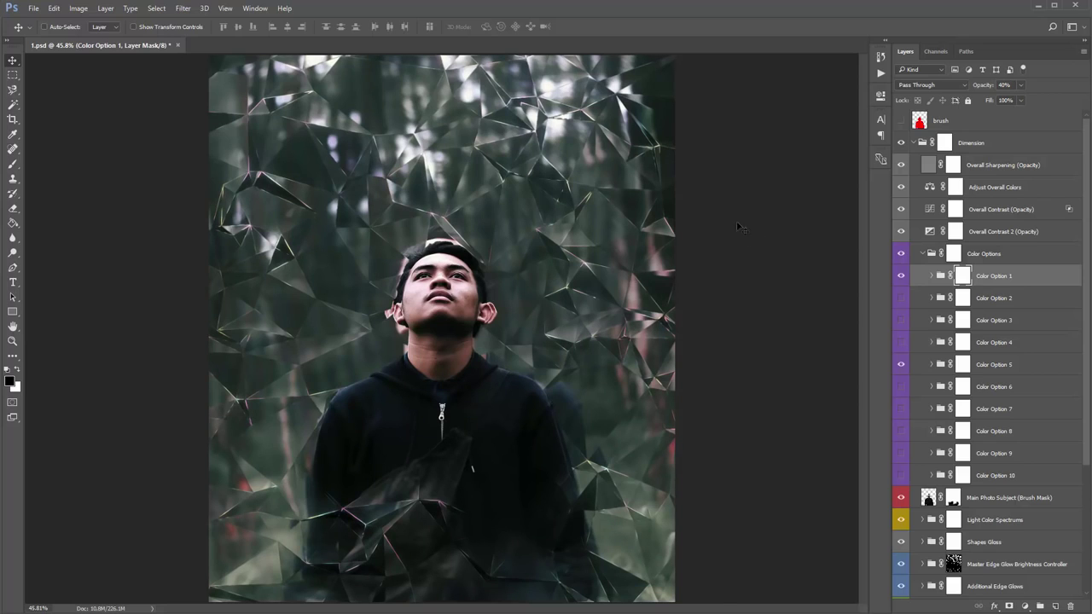
left_click(915, 252)
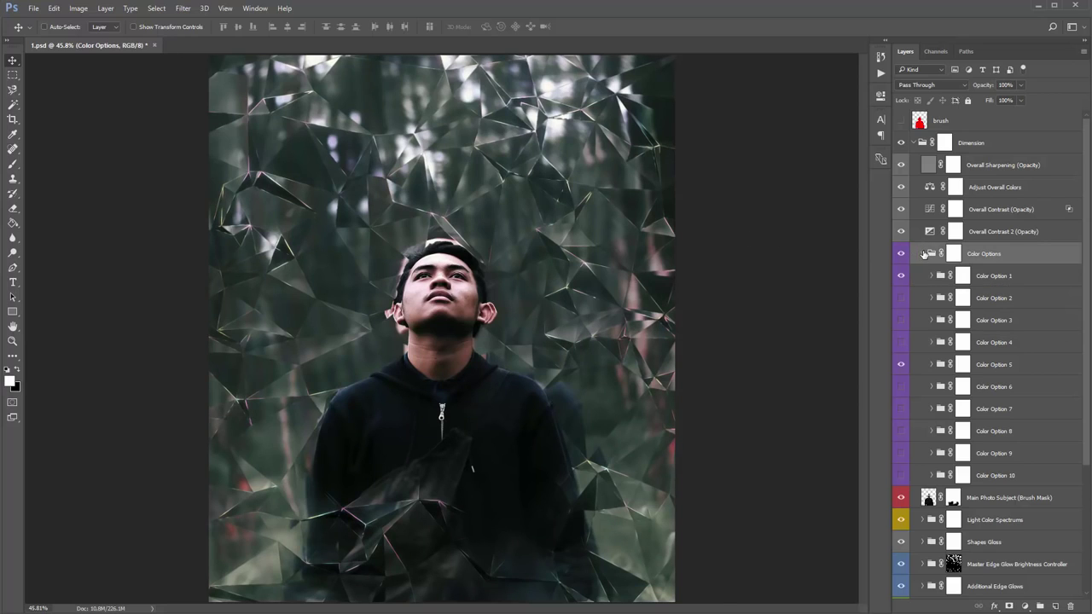
left_click(921, 253)
Step: Expand the Light Color Spectrums group and compare the image with its Light Refractions group hidden and shown
left_click(992, 301)
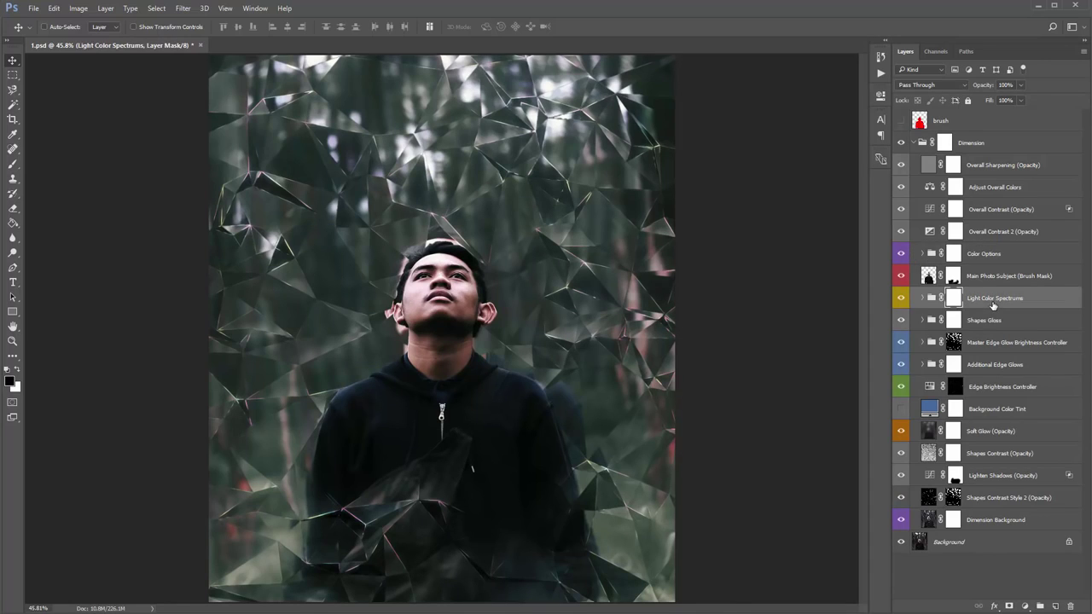
left_click(922, 299)
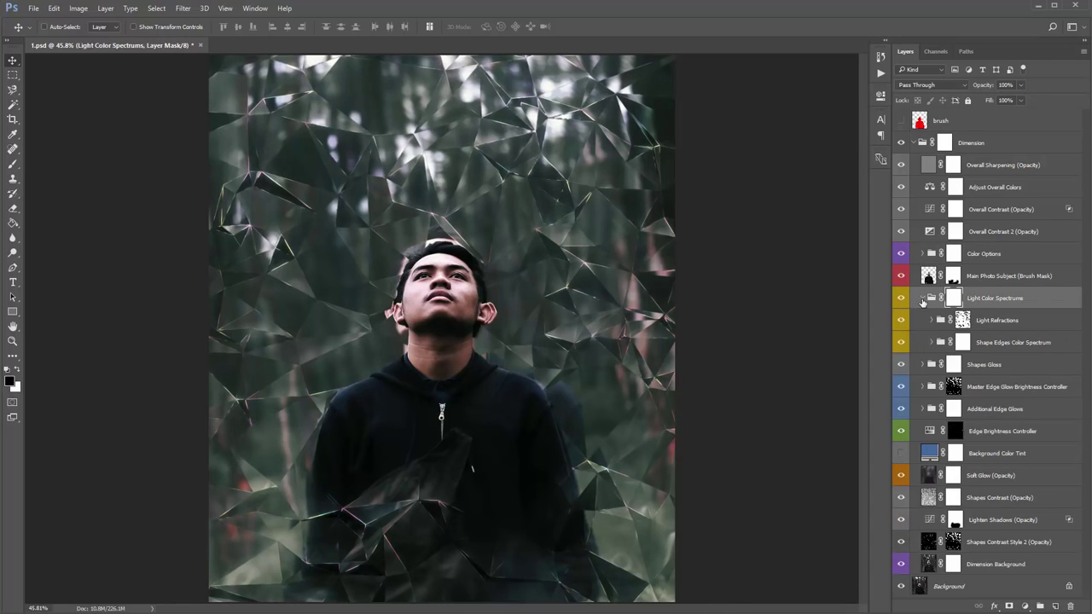
left_click(995, 321)
left_click(1022, 345)
left_click(1021, 326)
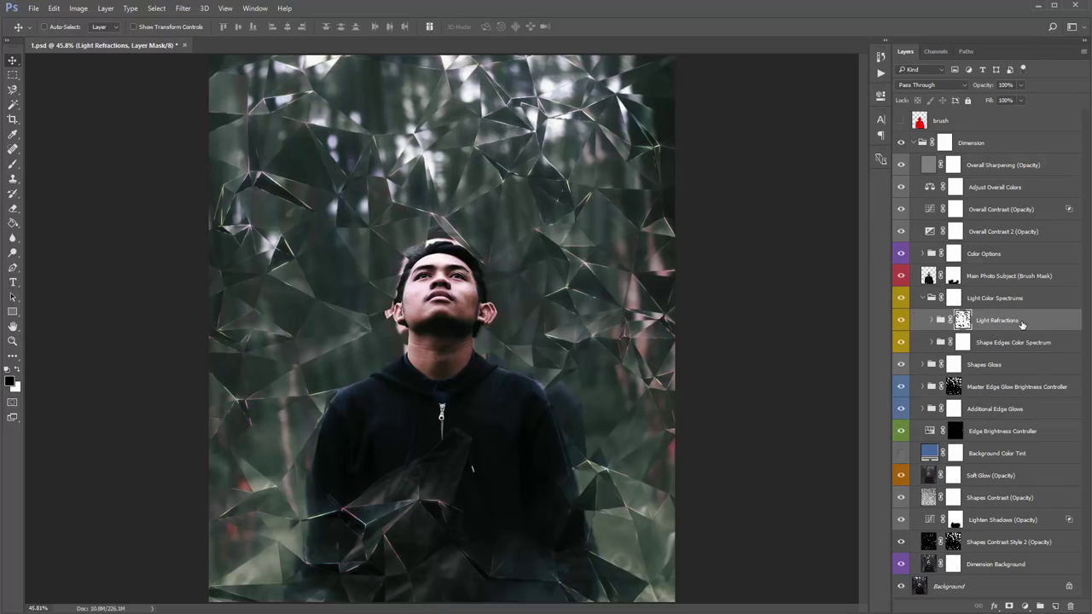
left_click(902, 321)
left_click(902, 321)
left_click(901, 320)
left_click(902, 321)
left_click(902, 322)
left_click(902, 321)
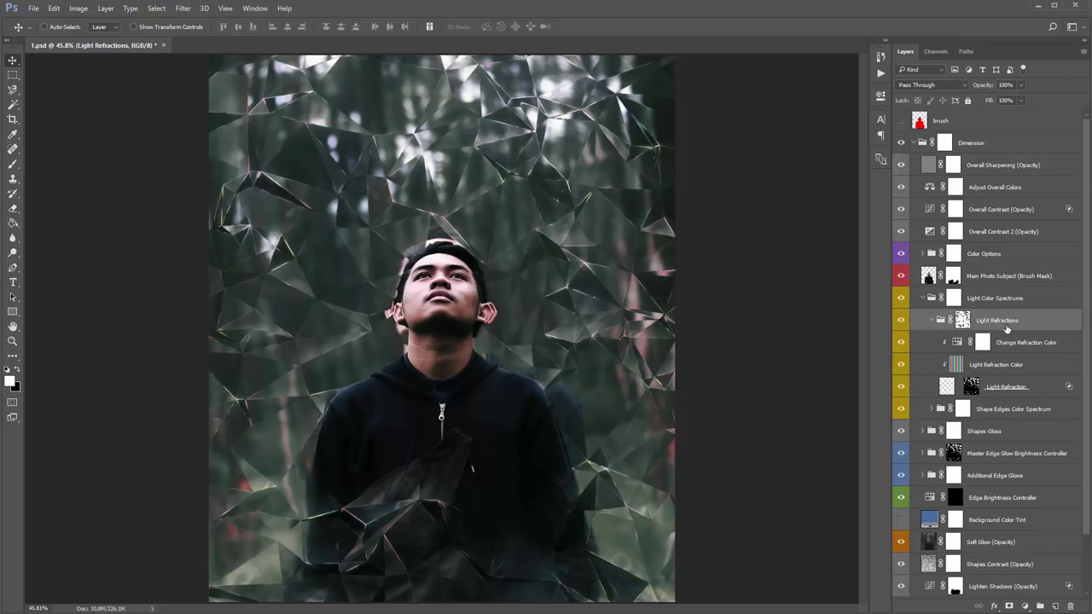
Step: Disable the layer mask of the Light Refractions group
left_click(963, 322)
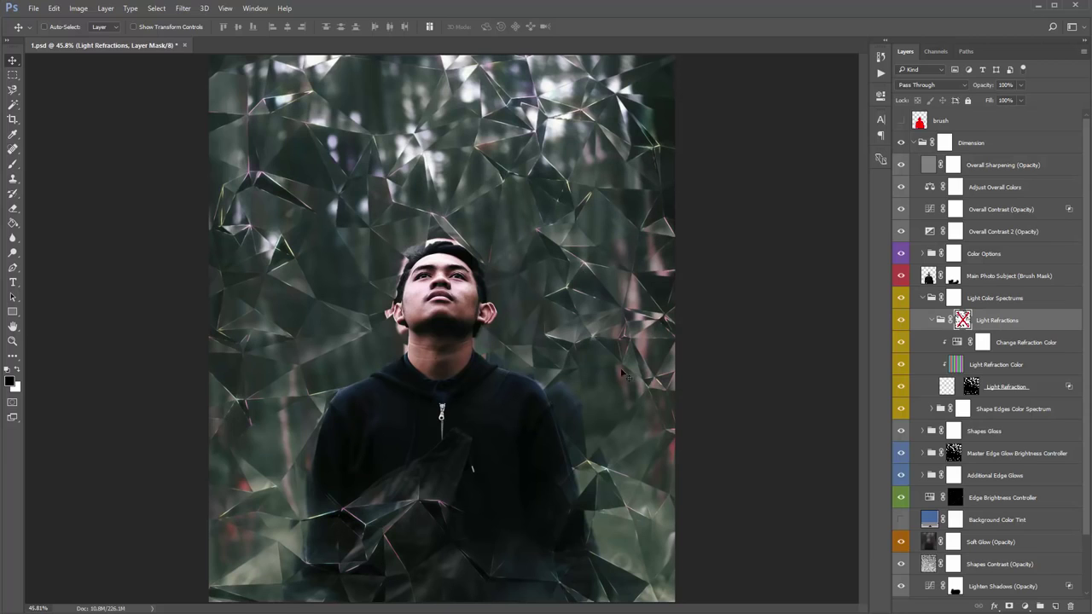
left_click(962, 320, "shift")
left_click(962, 320, "shift")
Step: Shift the Light Refraction layer's content slightly down and to the right on the canvas
left_click(1012, 362)
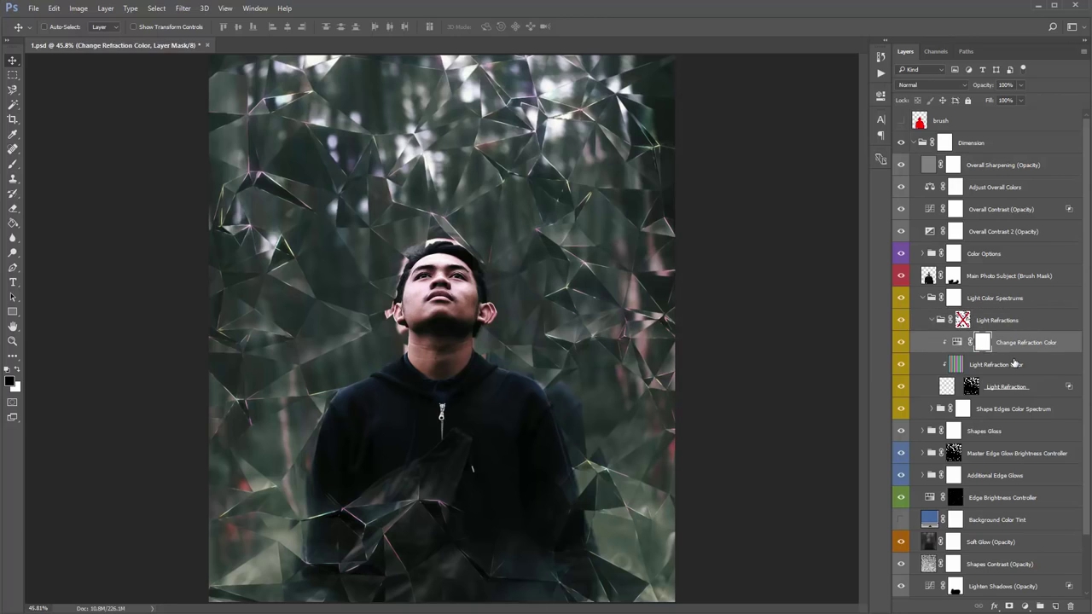
left_click(1030, 386)
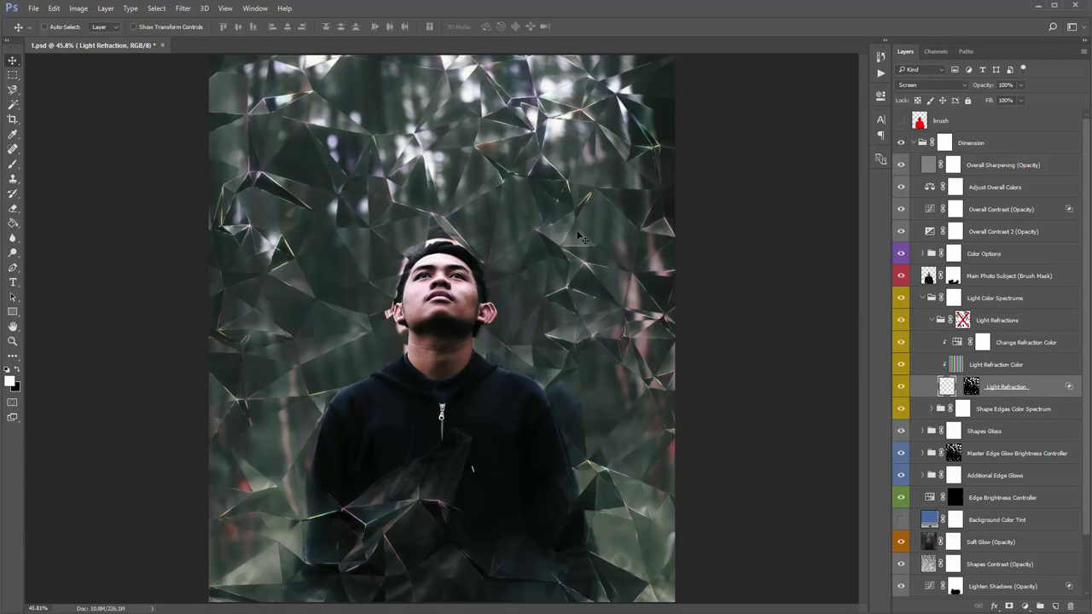
left_click_drag(525, 217, 557, 243)
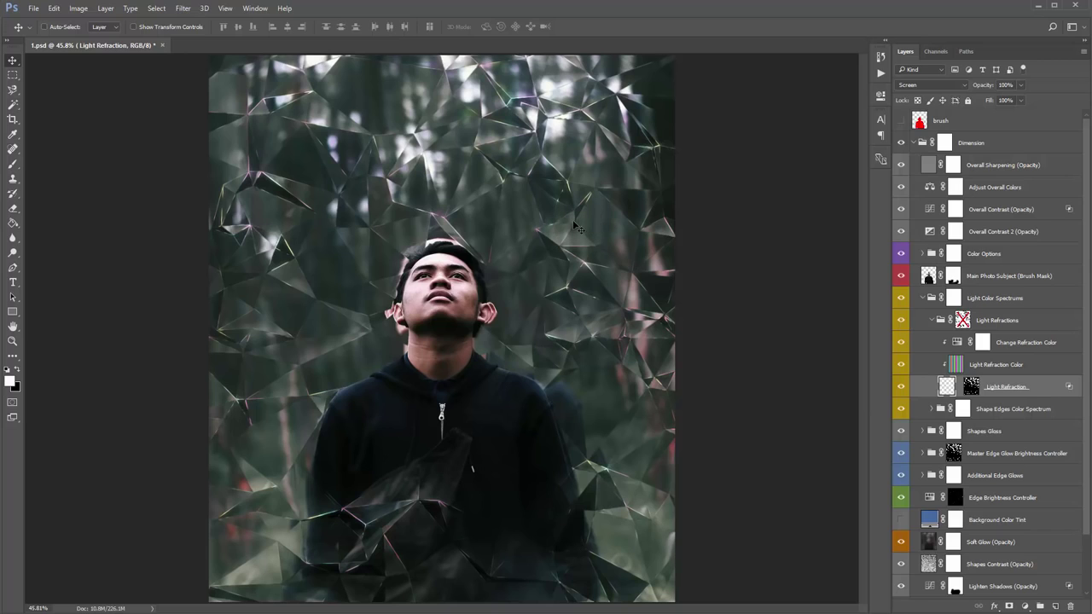
Step: Try a lower Hue on the Change Refraction Color adjustment layer and undo the change
left_click(994, 367)
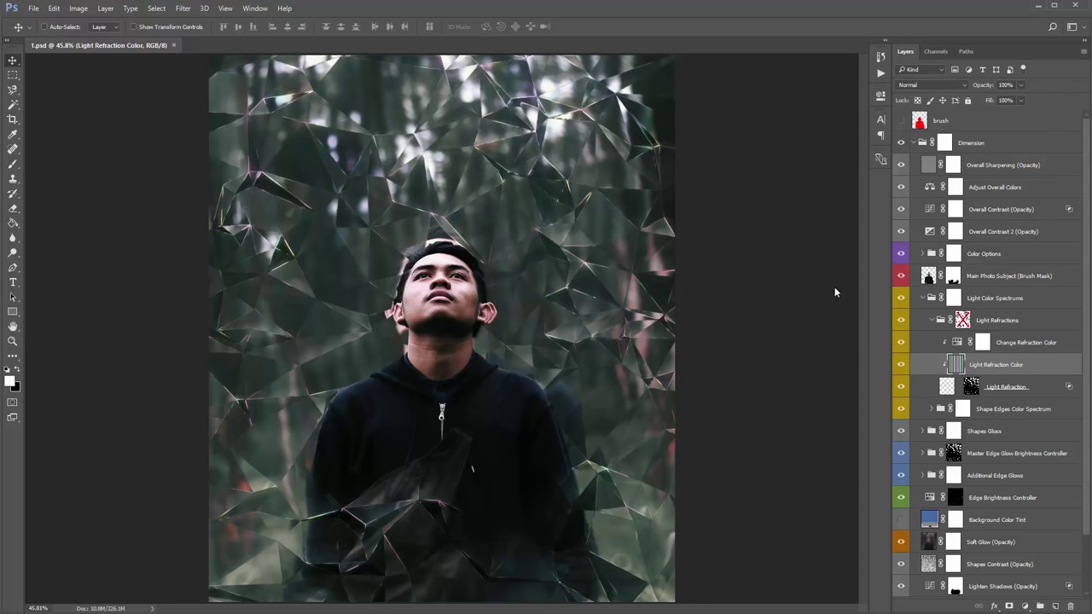
left_click(1015, 348)
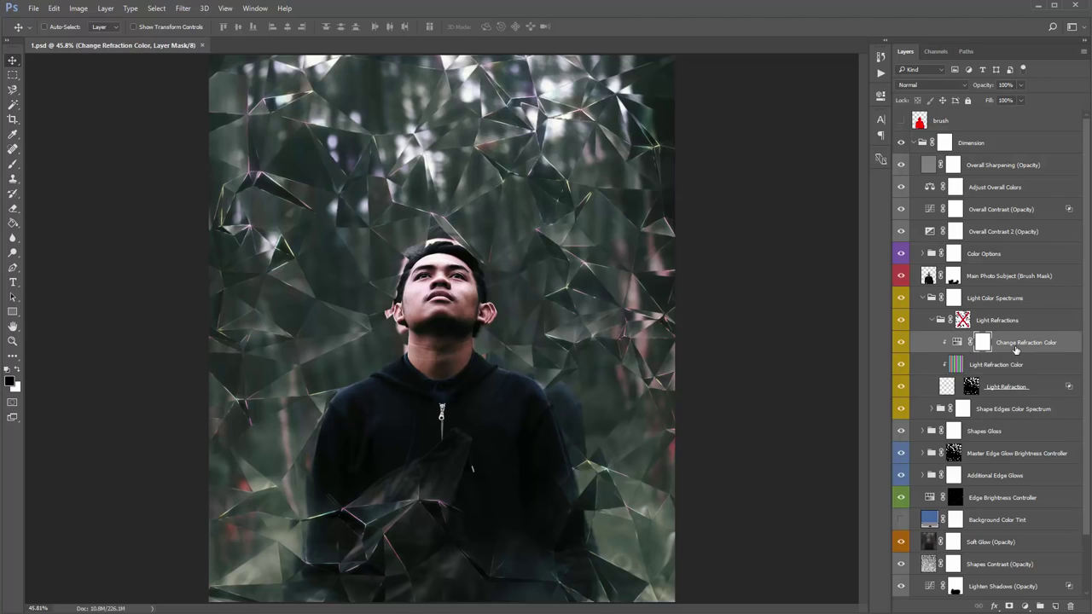
key("x")
double_click(952, 345)
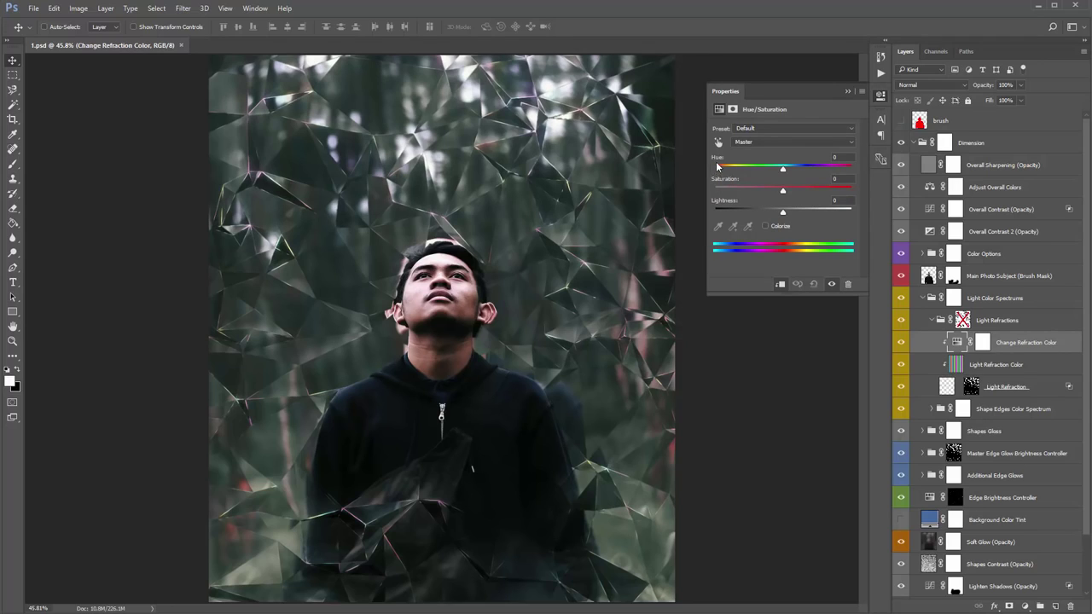
left_click_drag(783, 168, 744, 170)
key("ctrl+z")
left_click(847, 91)
Step: Disable the Light Refraction layer's mask, comparing the effect with it on and off, and collapse the Light Refractions group
left_click(1005, 328)
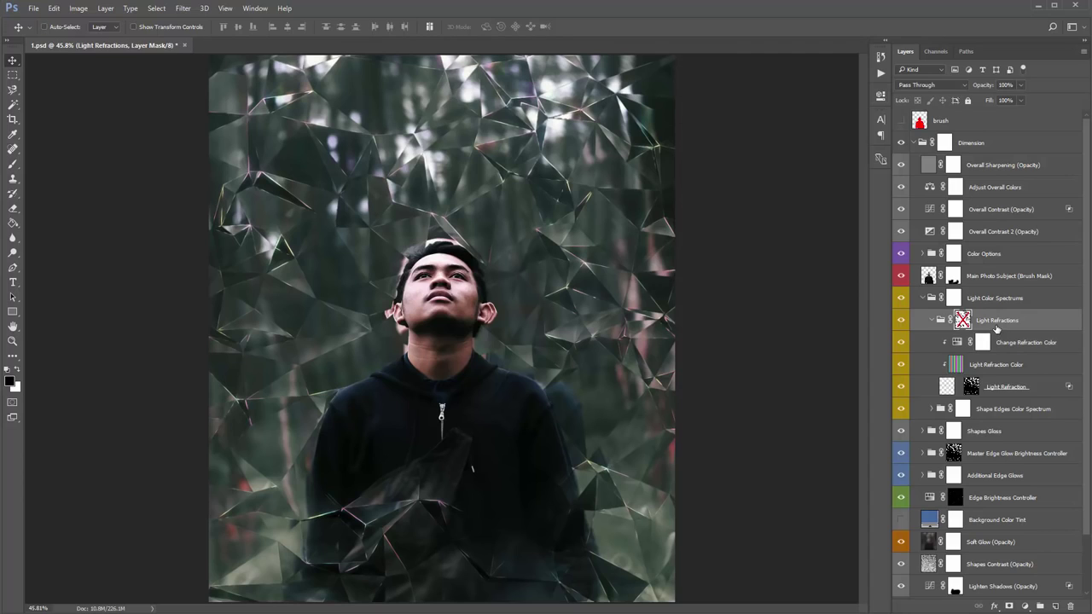
left_click(996, 388)
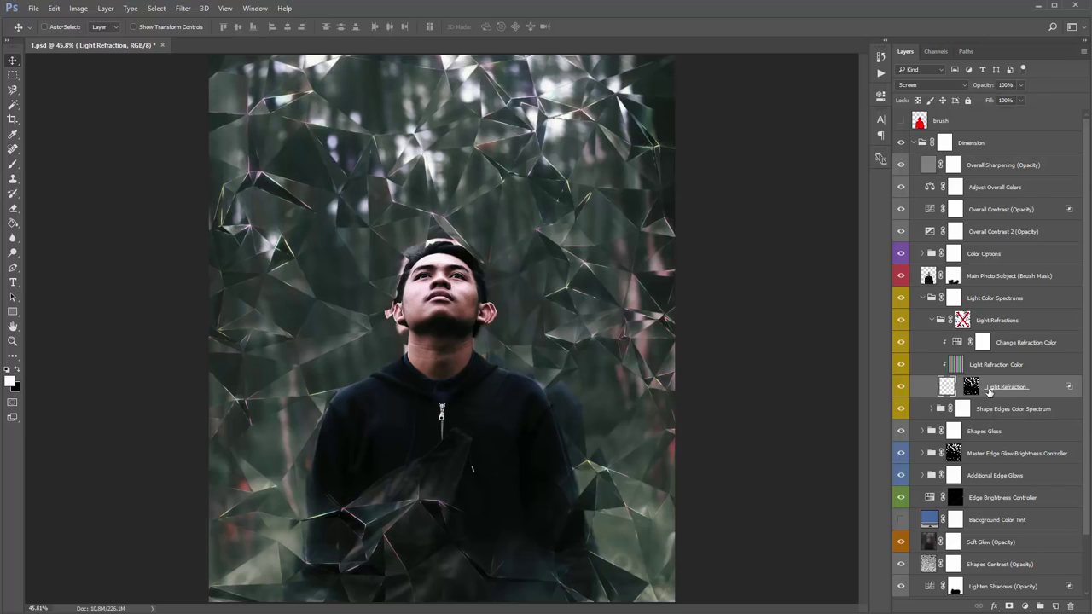
left_click(973, 386)
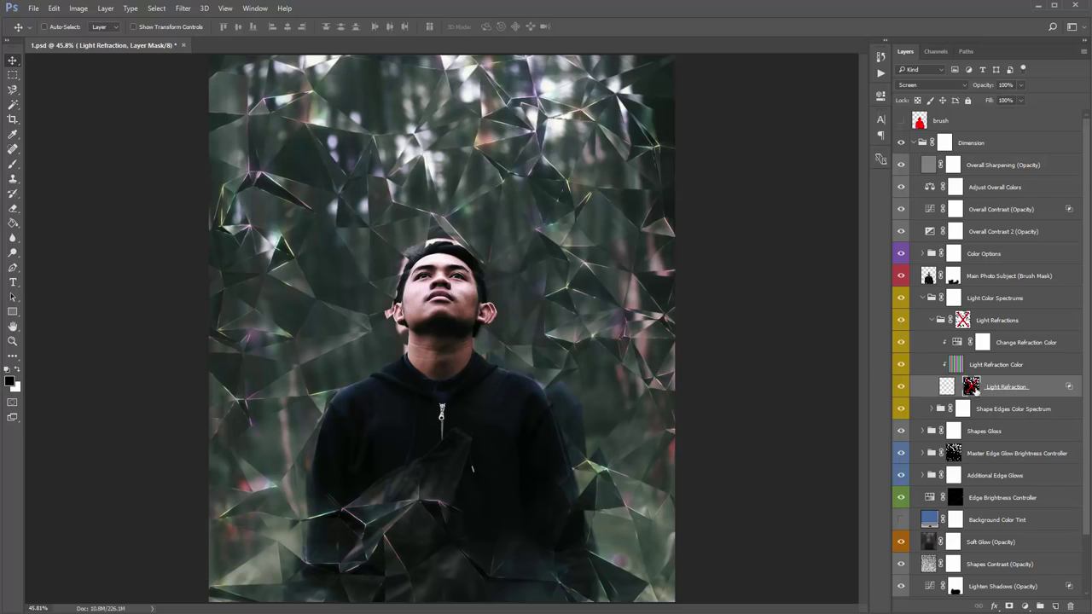
left_click(975, 390, "shift")
left_click(972, 388, "shift")
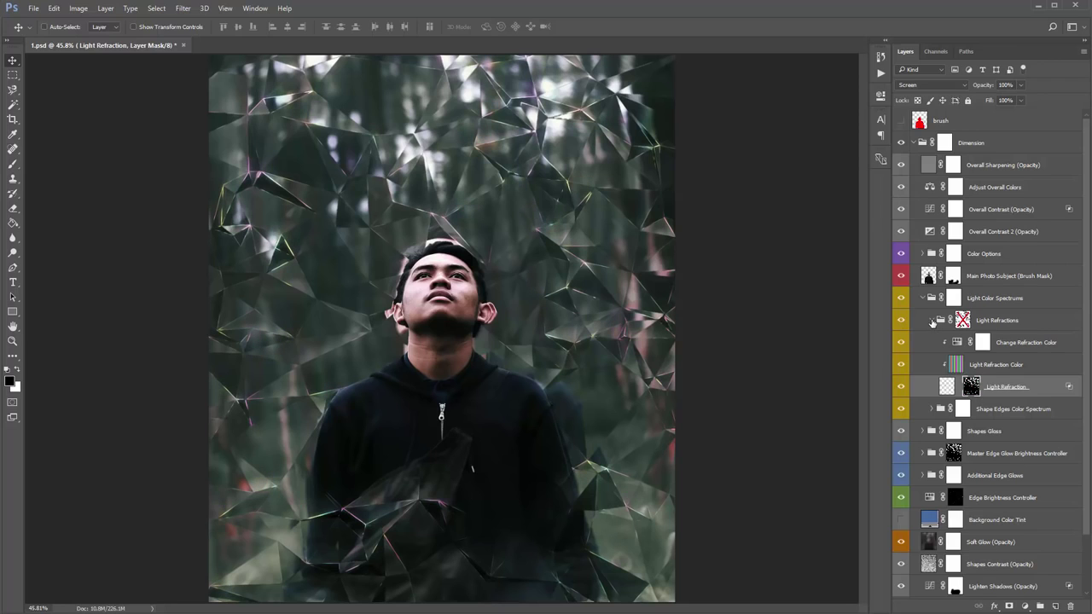
left_click(933, 320)
left_click(932, 320)
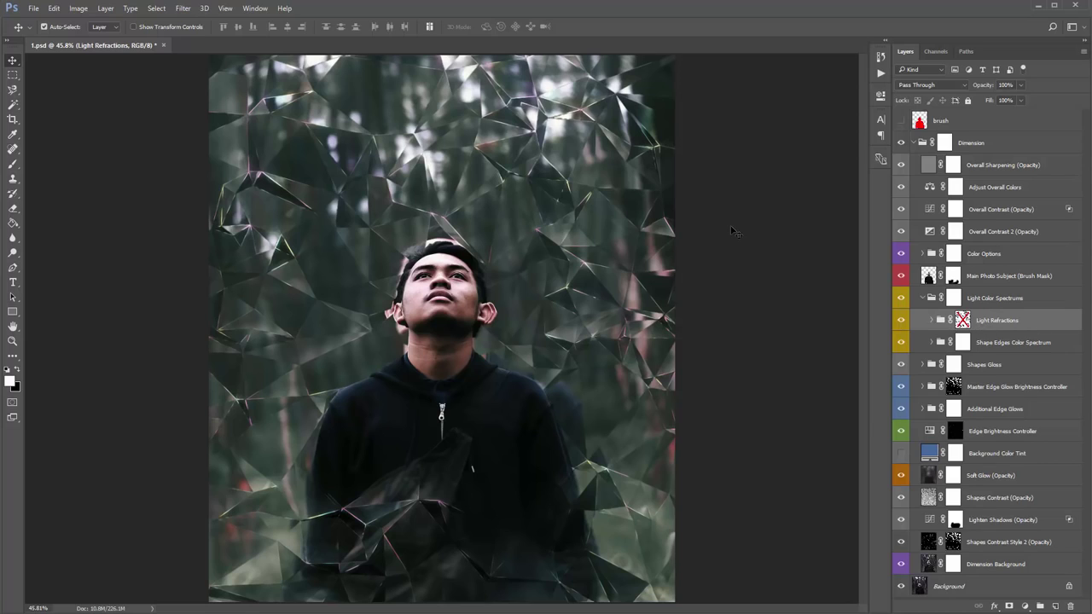
Step: Duplicate the Light Refractions group and set the copy's opacity to 63%
key("ctrl+j")
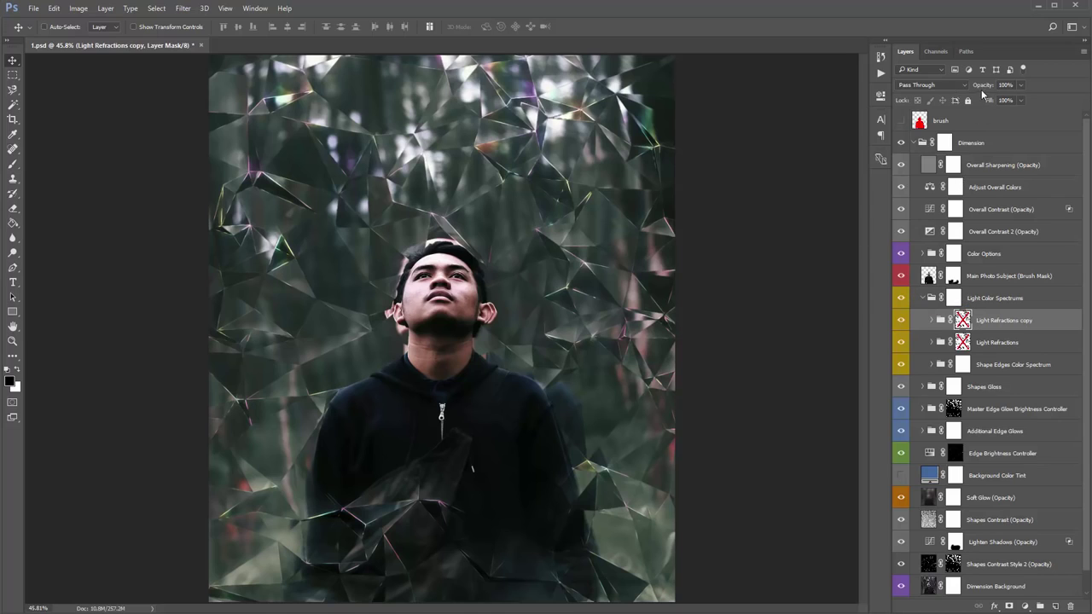
mouse_move(982, 85)
left_mouse_down()
mouse_move(945, 87)
mouse_move(963, 87)
left_mouse_up()
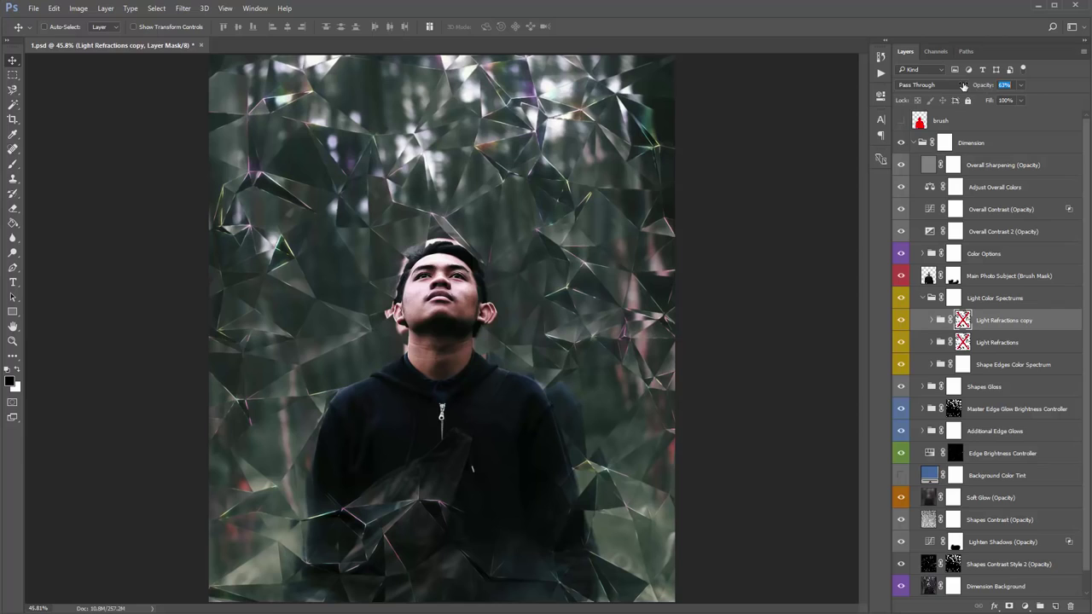
left_click(931, 320)
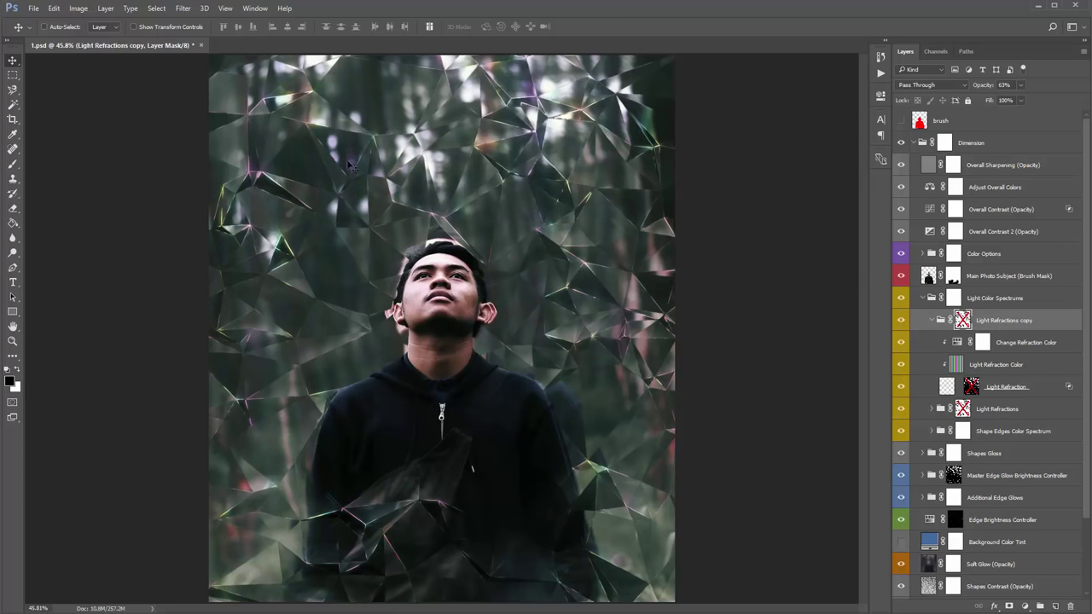
left_click(930, 320)
Step: Set the Shape Edges Color Spectrum layer to 70% opacity, compare it hidden and shown, and collapse its group
left_click(984, 366)
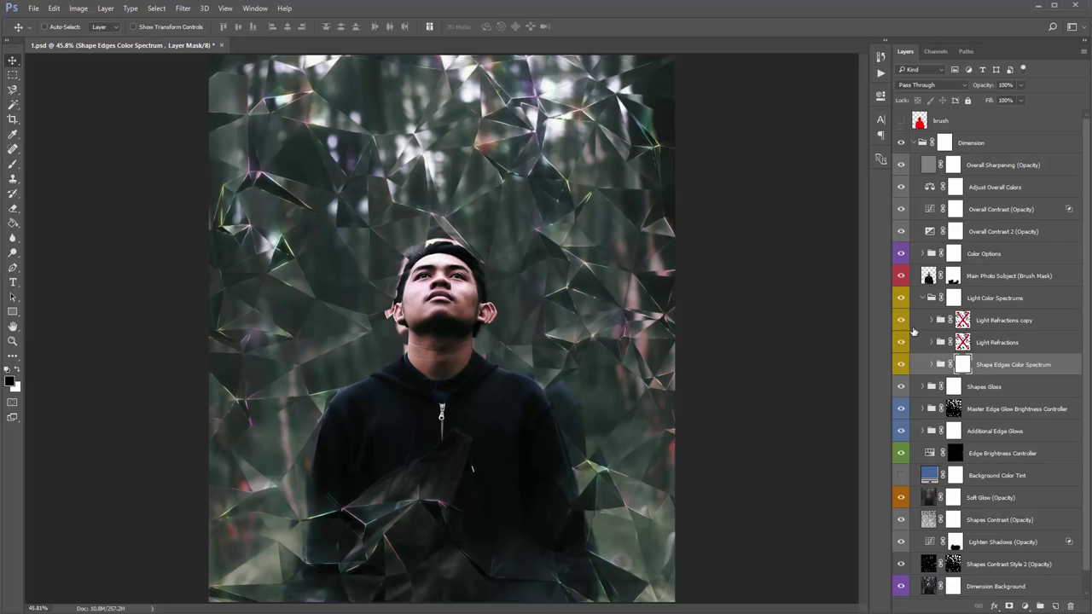
left_click(932, 364)
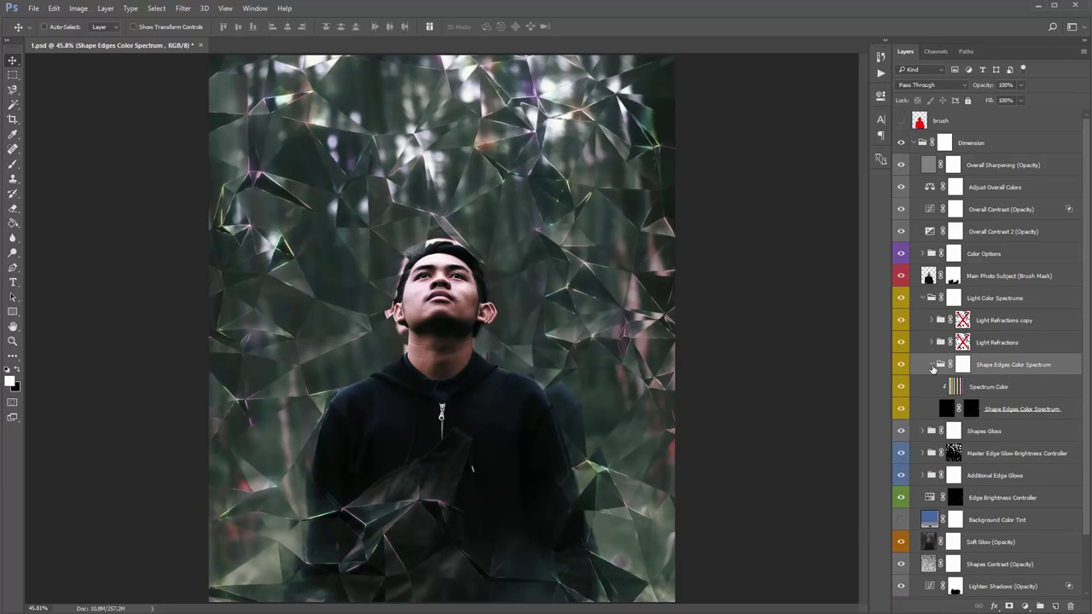
left_click(1002, 414)
key("7")
left_click(903, 411)
left_click(903, 411)
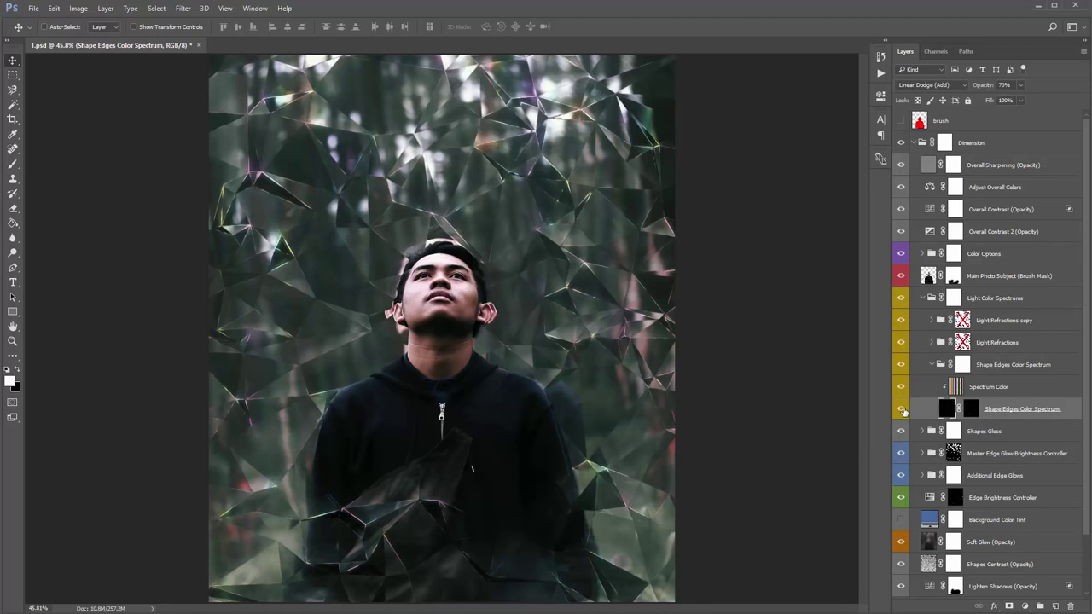
left_click(995, 395)
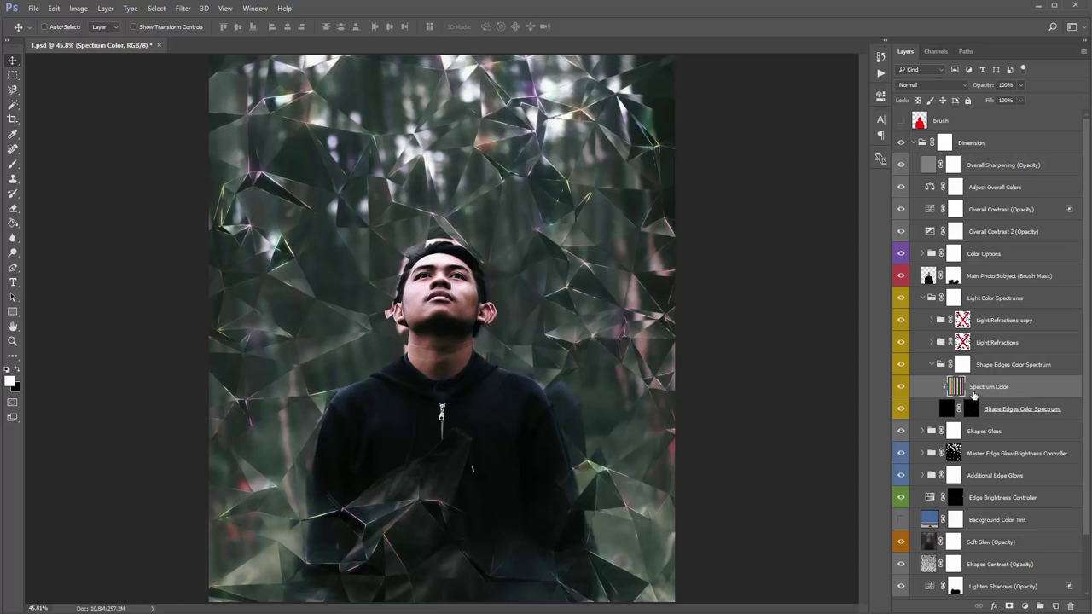
left_click(939, 365)
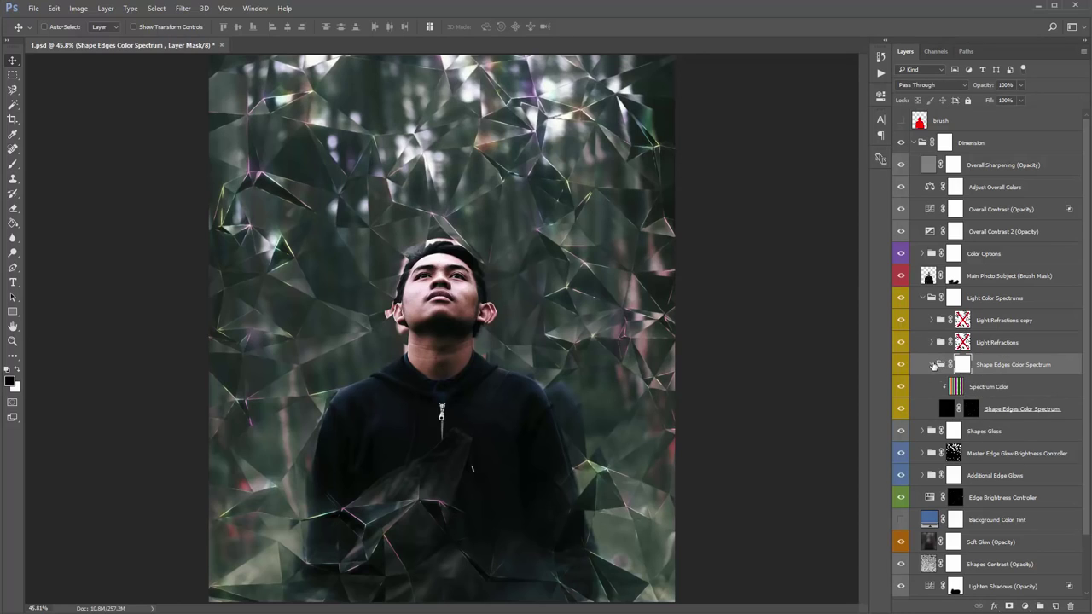
left_click(938, 364)
Step: Lower the Light Refractions copy group's opacity to 30% and expand the group
left_click(923, 298)
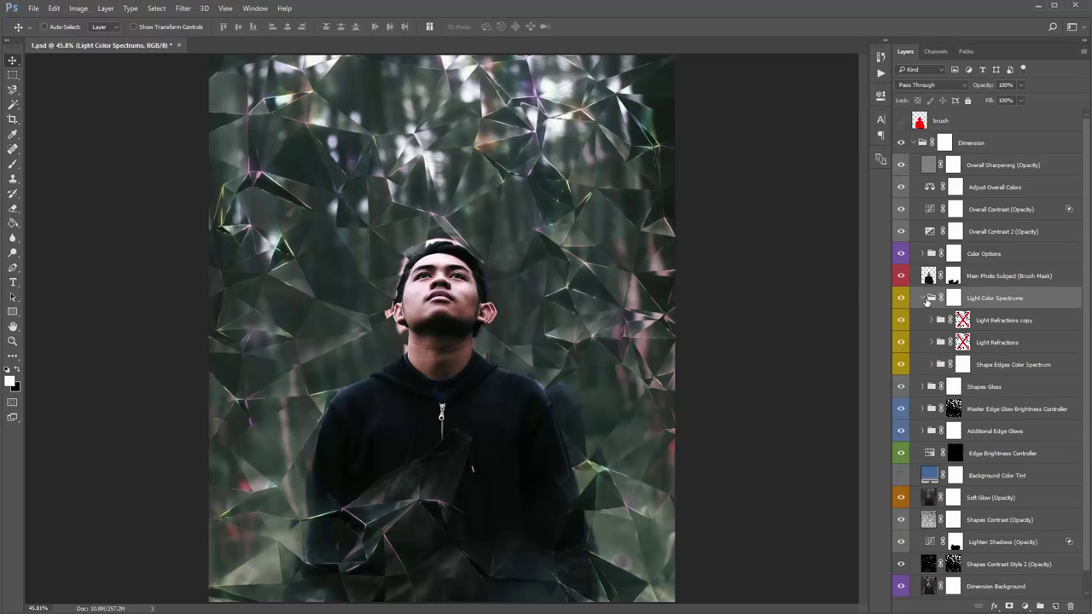
left_click(1009, 325)
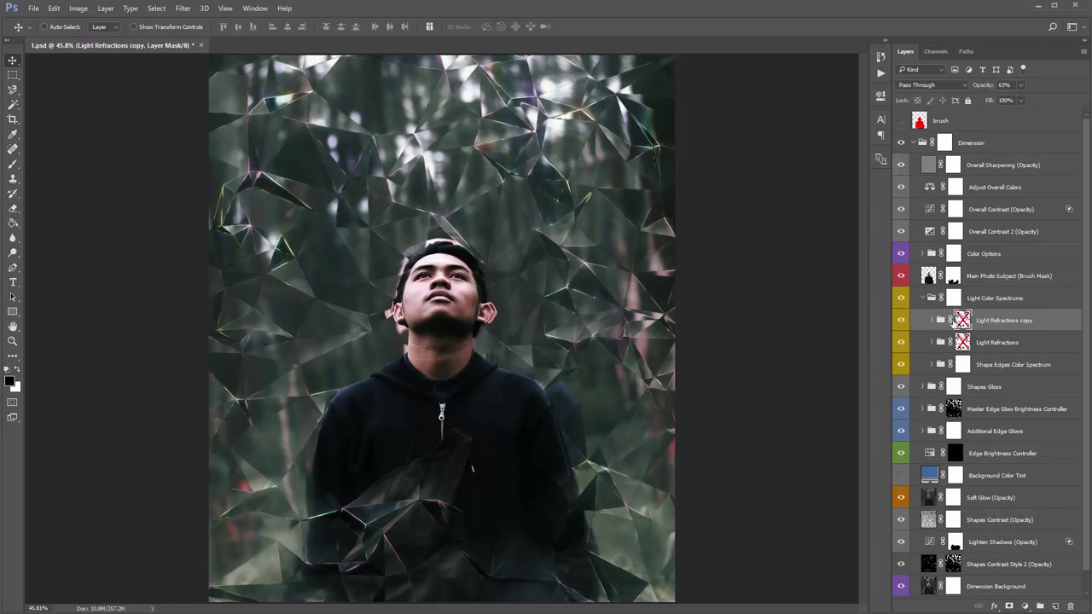
left_click(931, 320)
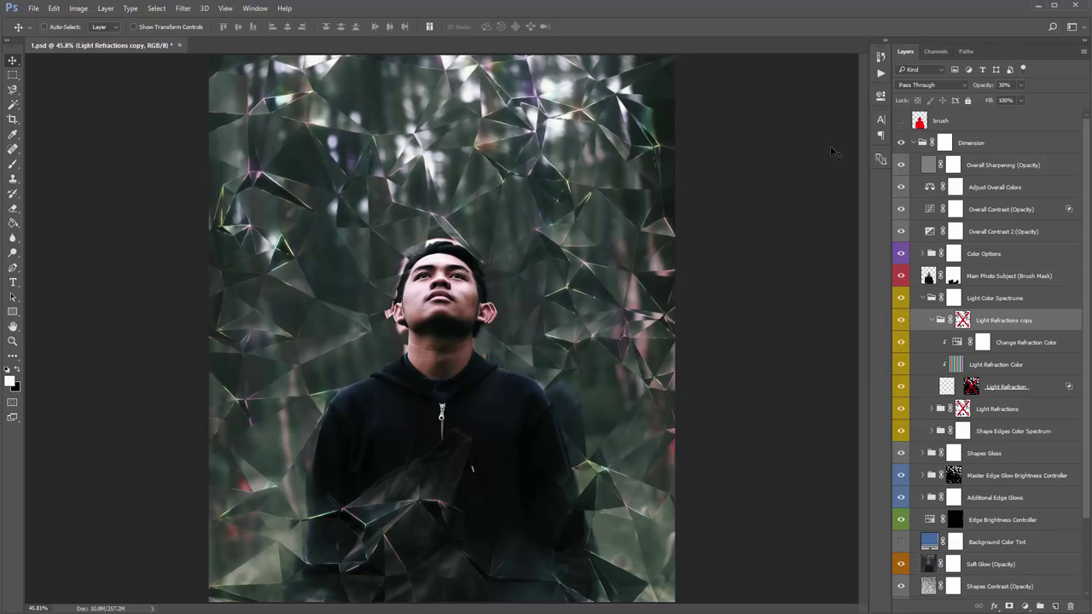
Step: Collapse the Light Refractions copy group and its parent Light Color Spectrums group
left_click(932, 320)
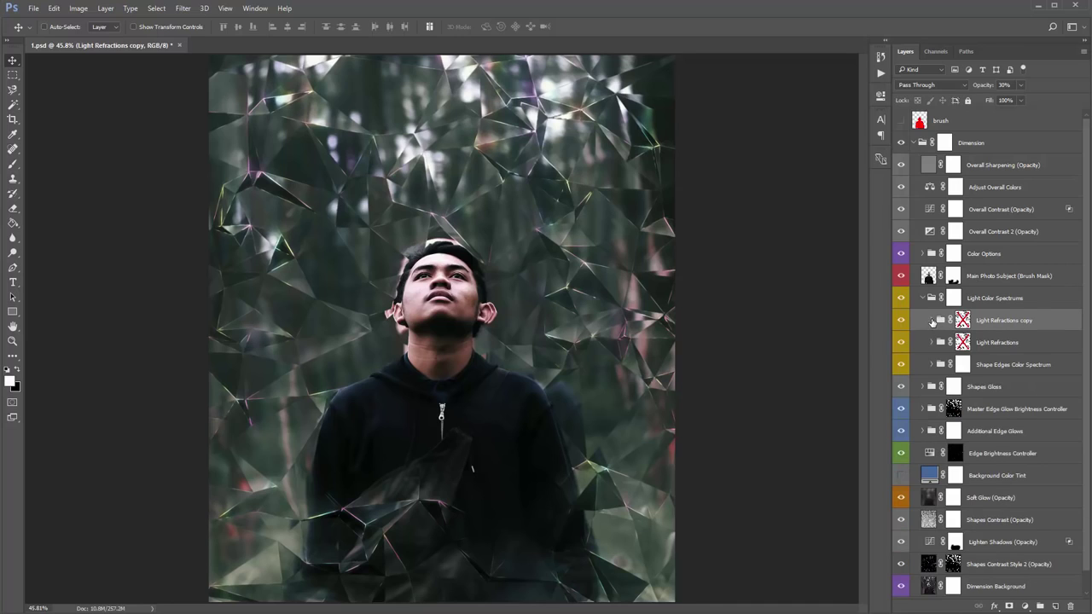
left_click(926, 301)
left_click(921, 298)
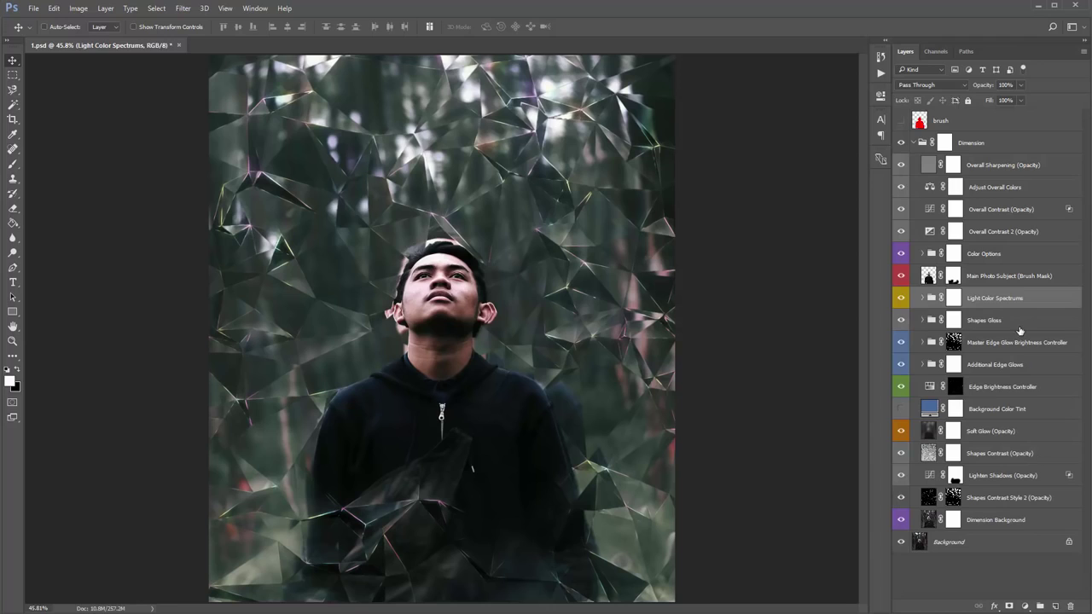
Step: Compare the image with the Shapes Gloss group hidden and shown, leaving the group visible
left_click(1018, 328)
left_click(902, 323)
left_click(902, 323)
left_click(902, 322)
left_click(902, 323)
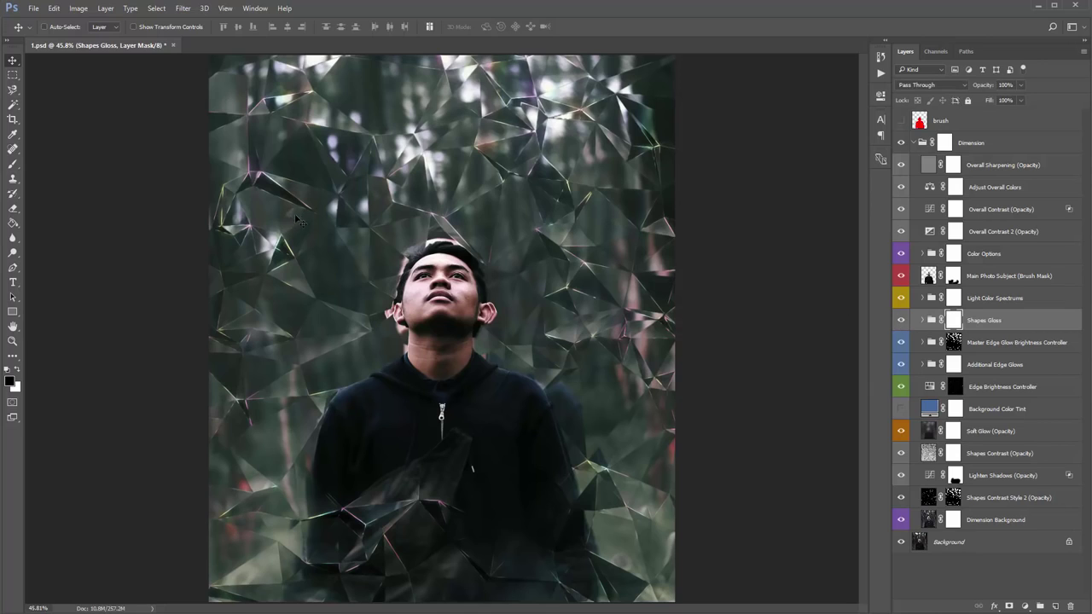
left_click(895, 322)
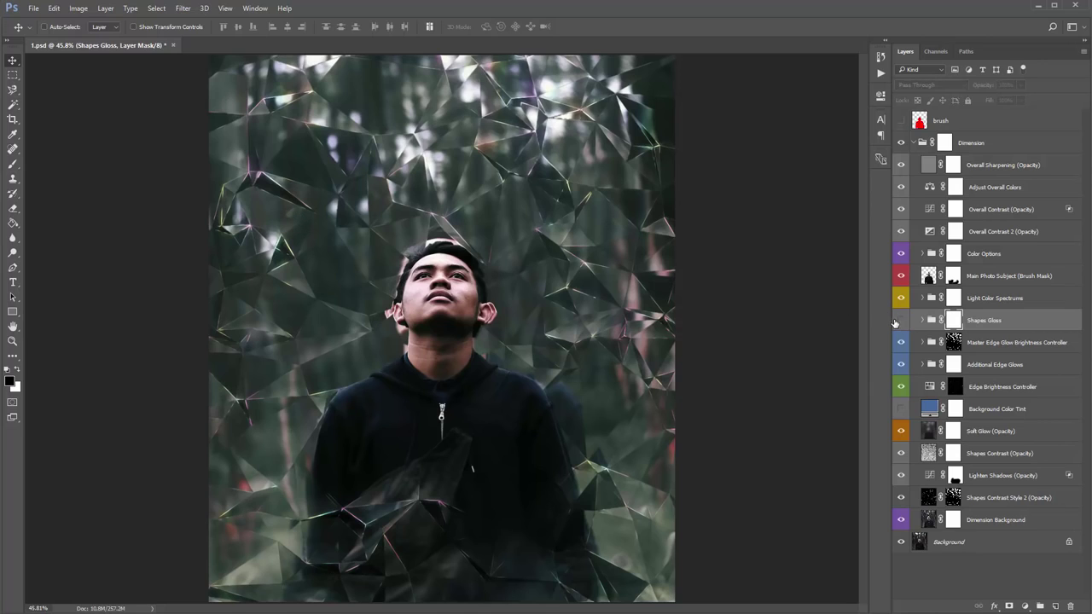
left_click(895, 322)
left_click(895, 322)
left_click(894, 321)
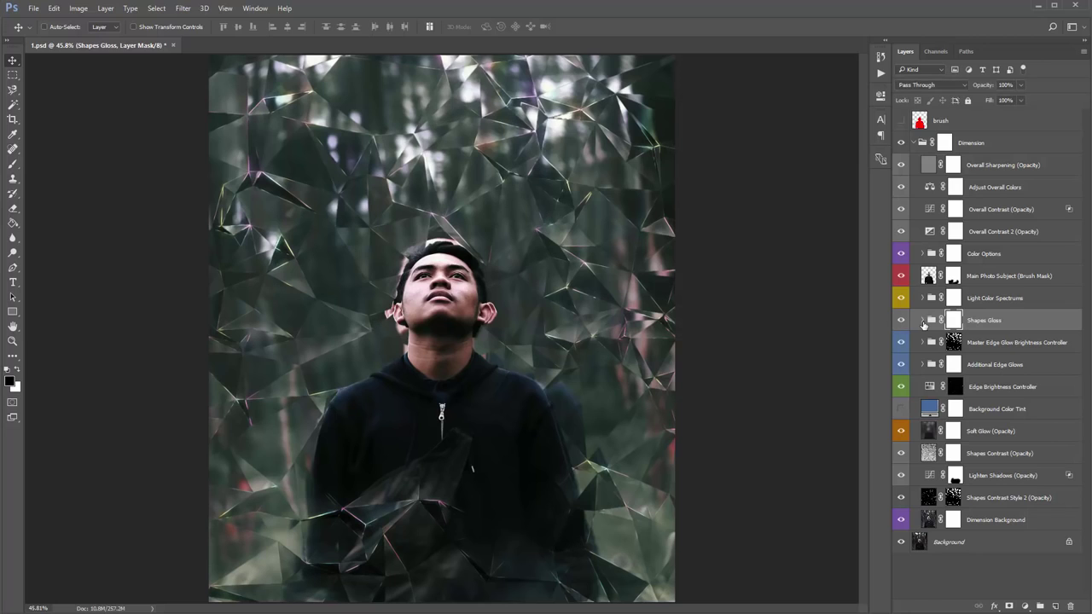
Step: Inspect the layers inside the Shapes Gloss group, duplicate the collapsed group, and undo the duplication
left_click(922, 321)
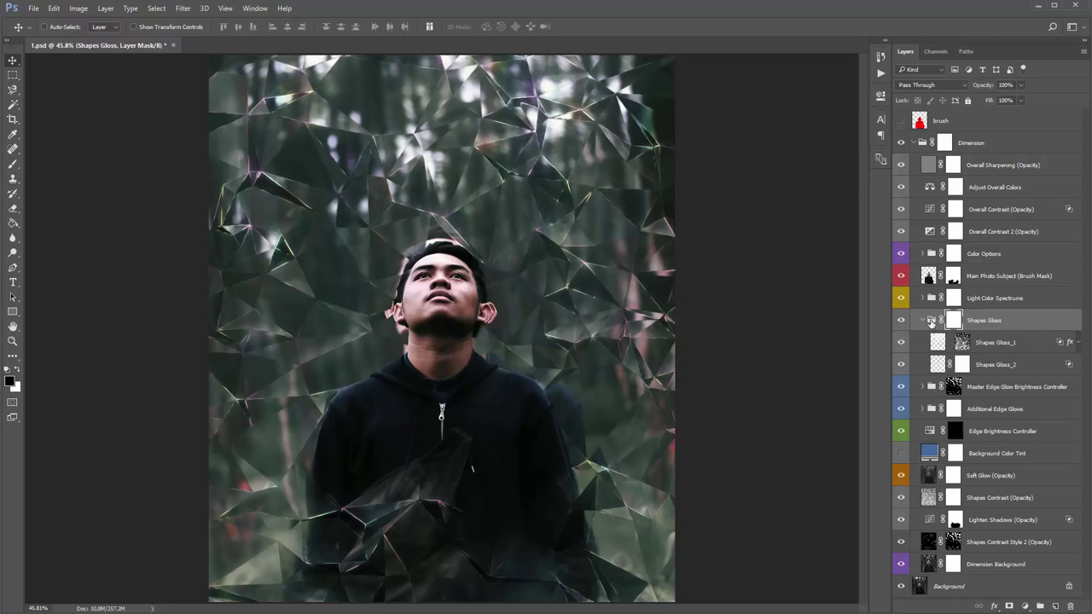
left_click(924, 320)
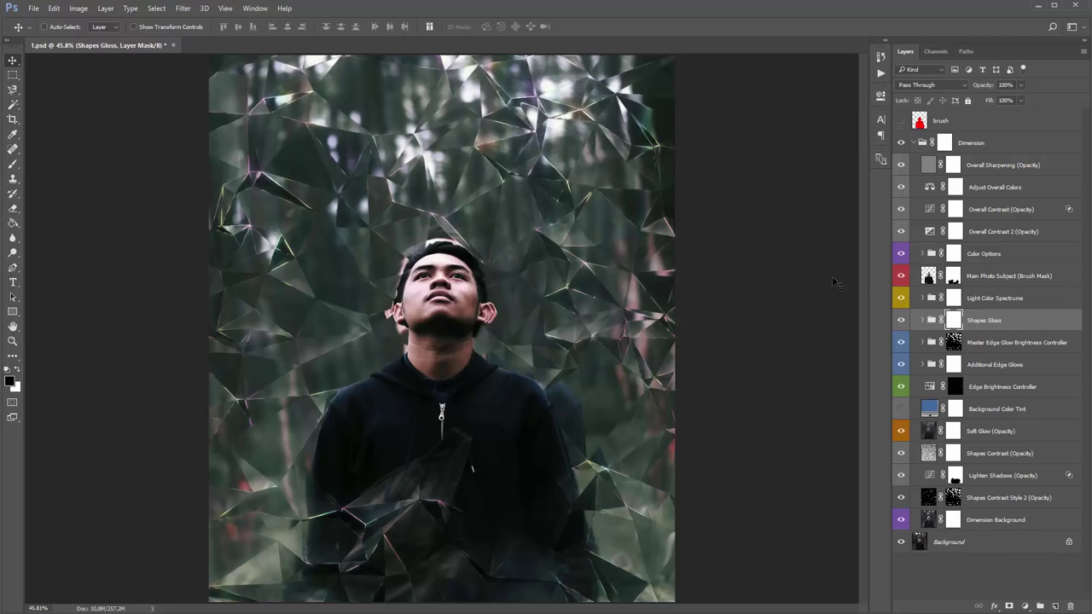
key("ctrl+j")
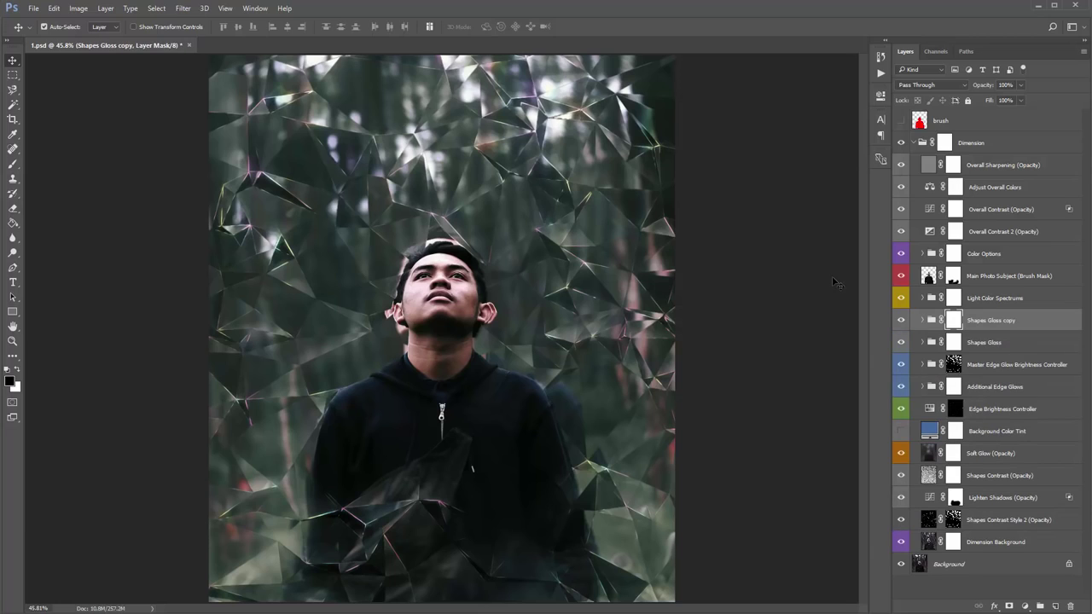
key("ctrl+z")
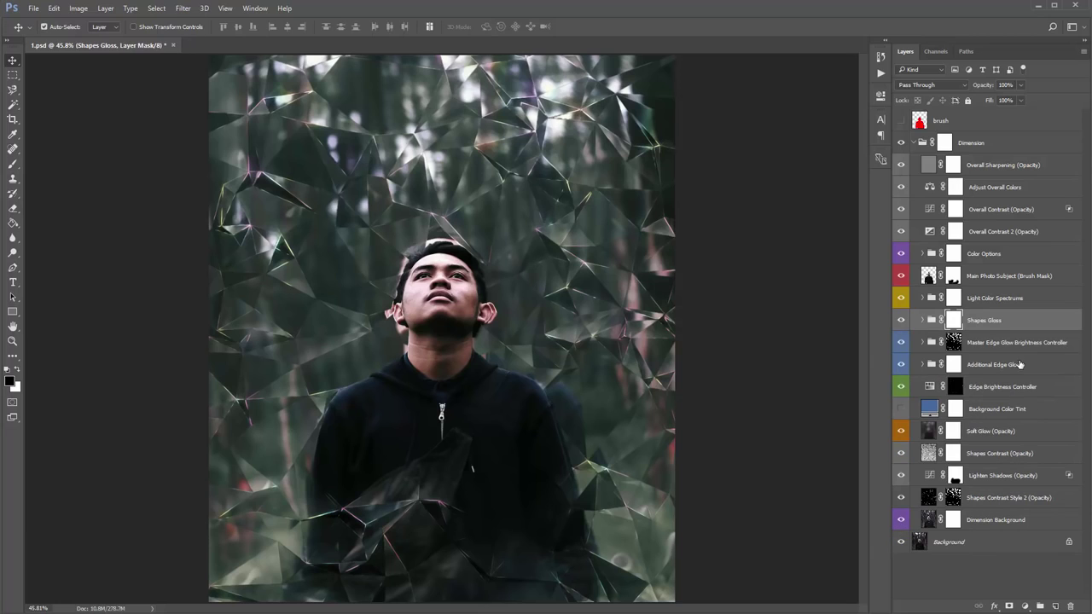
Step: In the Edge Glow Brightness Controller's Levels adjustment, try white input values of 255 and 71, and set it to 190
left_click(1015, 344)
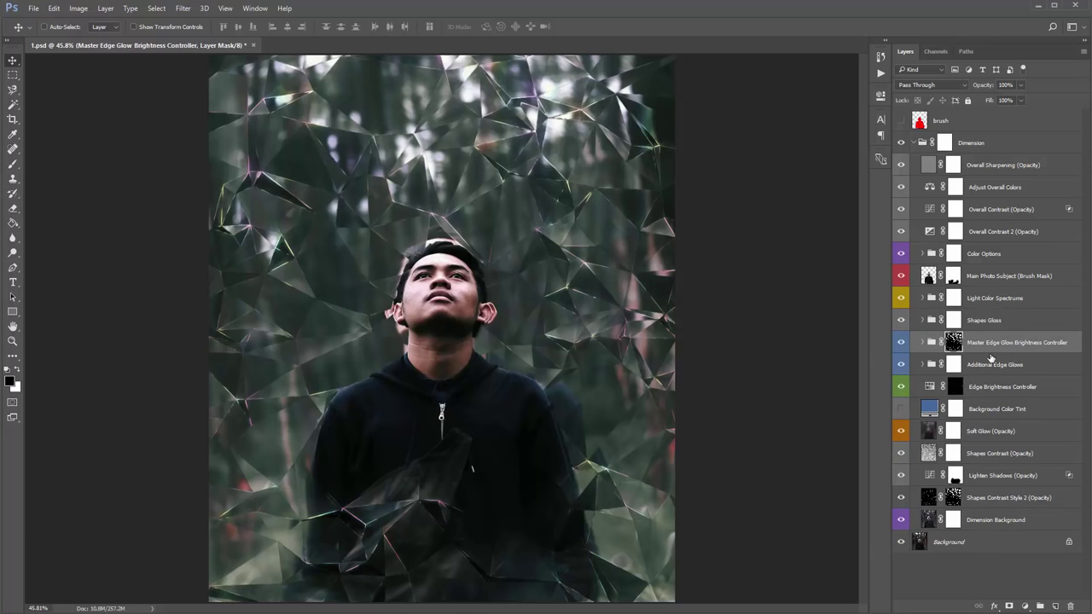
left_click(923, 343)
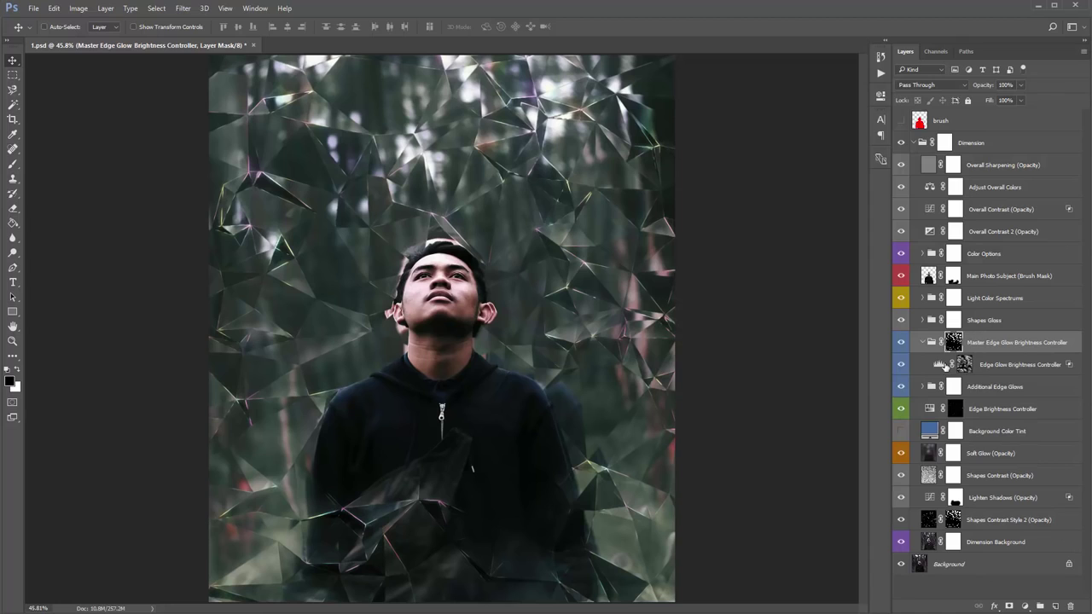
left_click(938, 366)
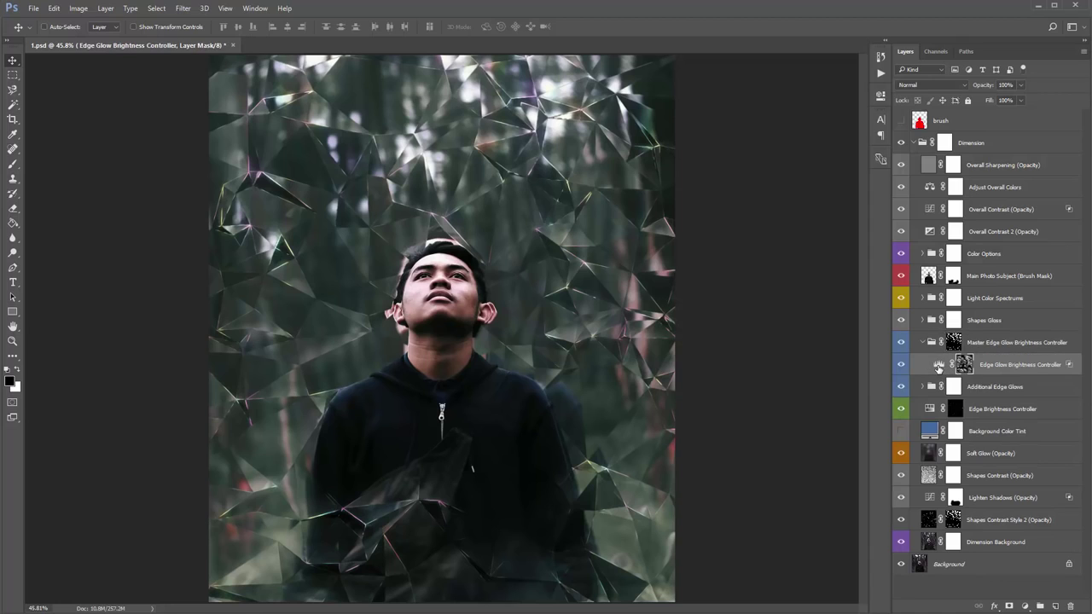
double_click(939, 366)
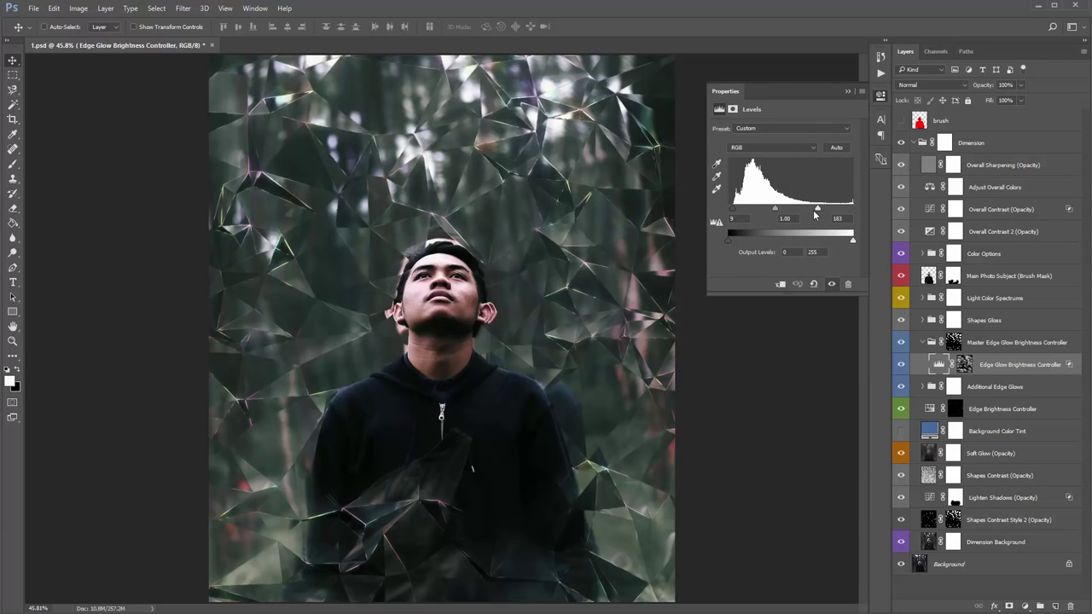
left_click_drag(816, 211, 855, 215)
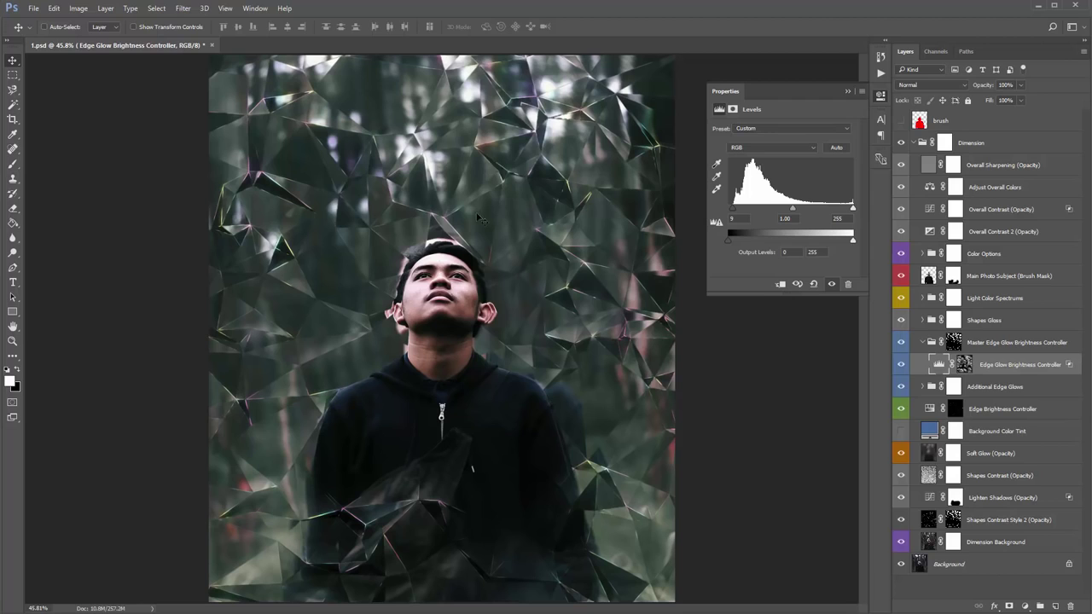
left_click_drag(855, 210, 764, 206)
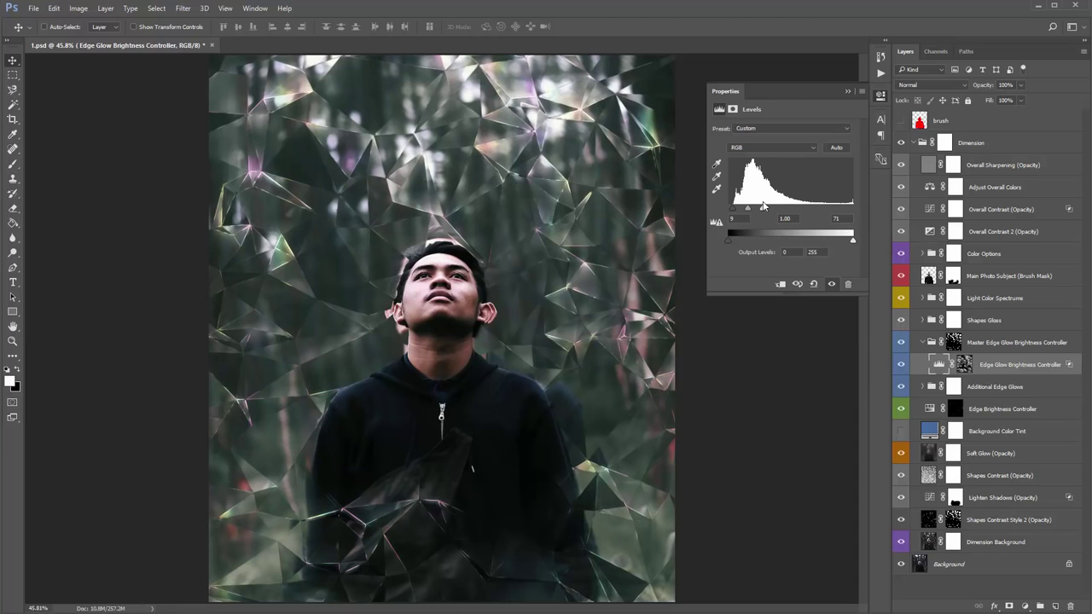
left_click_drag(795, 210, 822, 210)
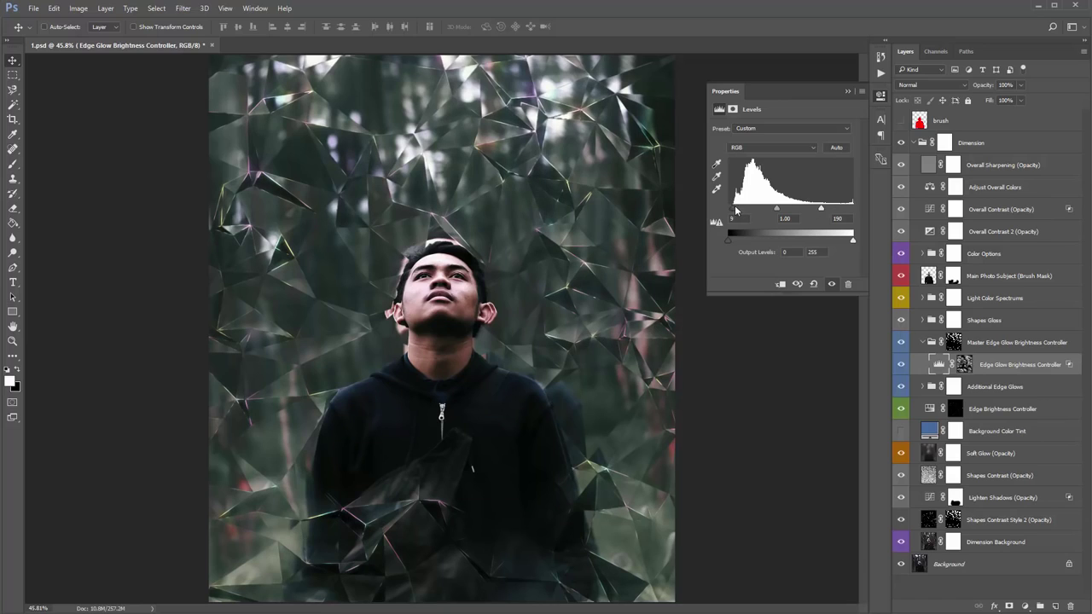
Step: Fine-tune the black input level of the Edge Glow Brightness Controller and collapse the Master Edge Glow Brightness Controller group
mouse_move(733, 211)
left_mouse_down()
mouse_move(744, 212)
mouse_move(732, 214)
left_mouse_up()
left_click(847, 94)
left_click(994, 344)
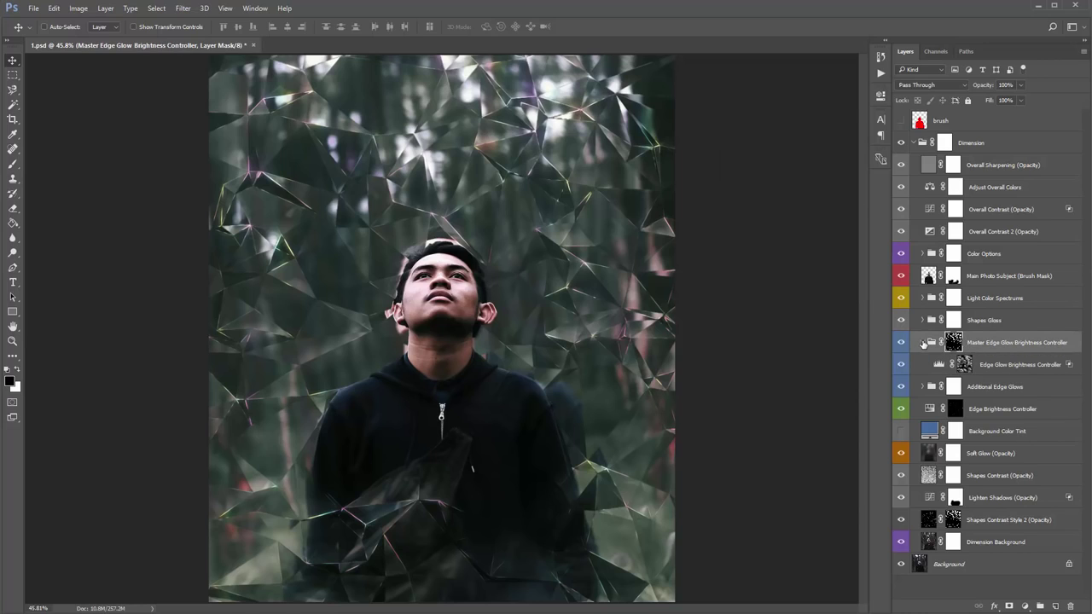
left_click(923, 343)
Step: Compare the image with the Additional Edge Glows group hidden and shown, and expand the group
left_click(983, 365)
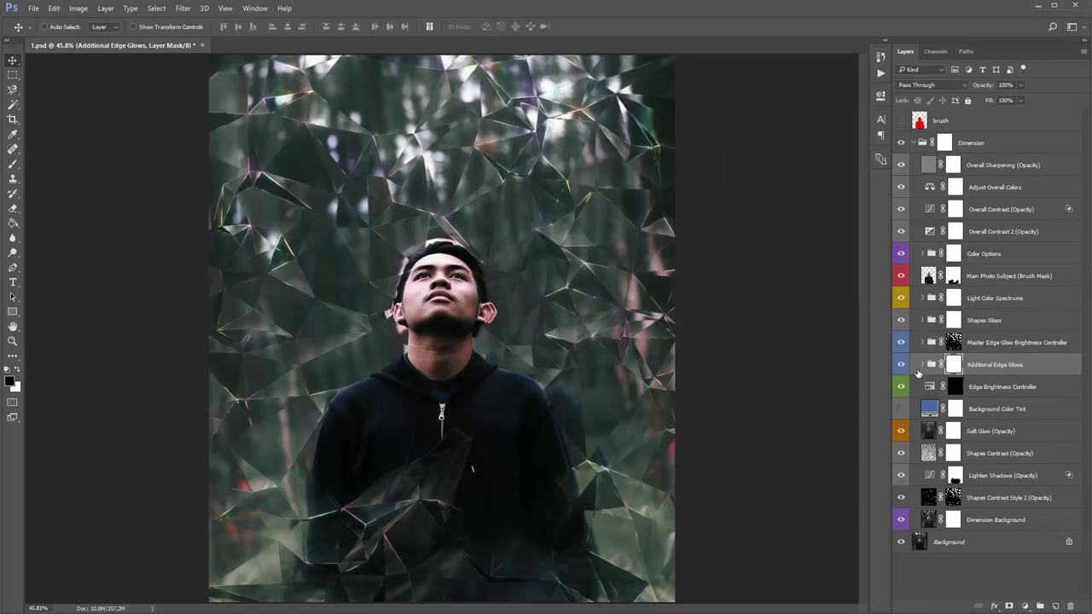
left_click(901, 365)
left_click(900, 366)
left_click(900, 366)
left_click(900, 366)
left_click(922, 365)
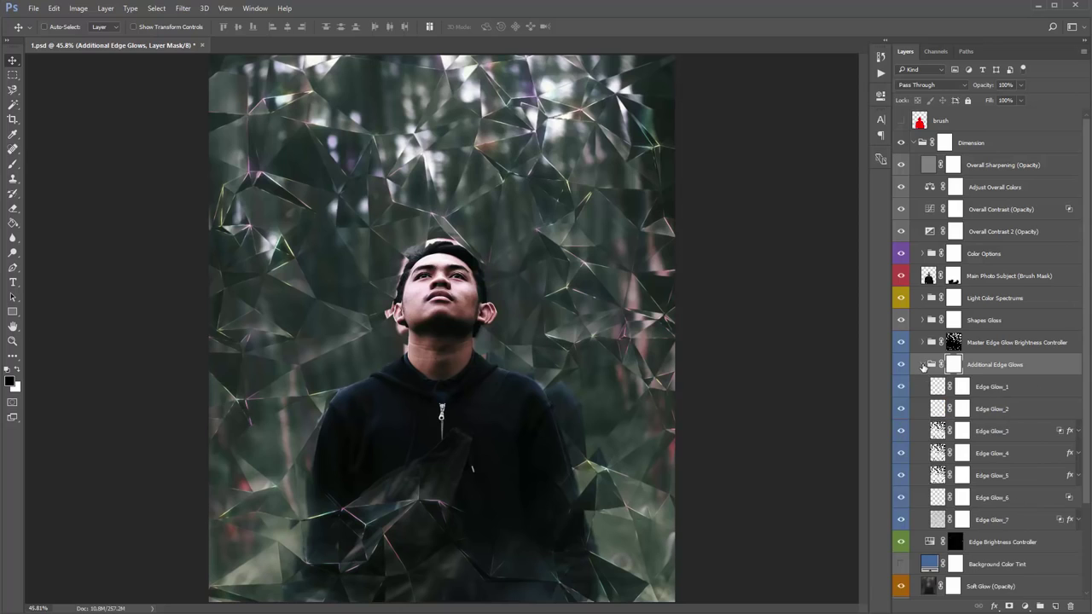
Step: Highlight the seven Edge Glow layers and compare the image with Edge Glow_7 hidden and shown
left_click(988, 392)
left_click(1020, 520, "shift")
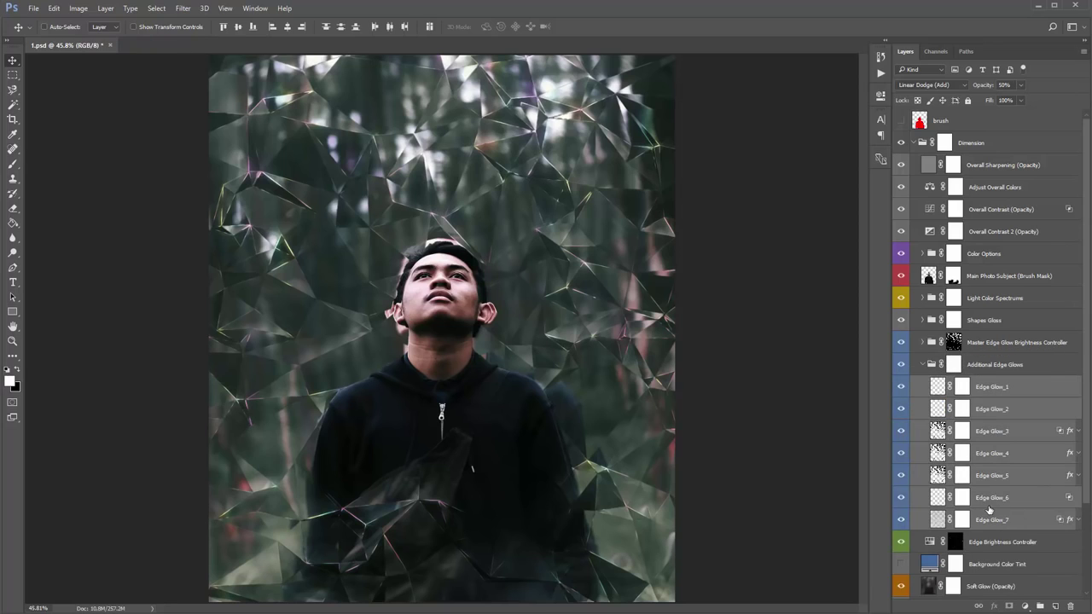
left_click(940, 500)
left_click(901, 520)
left_click(902, 519)
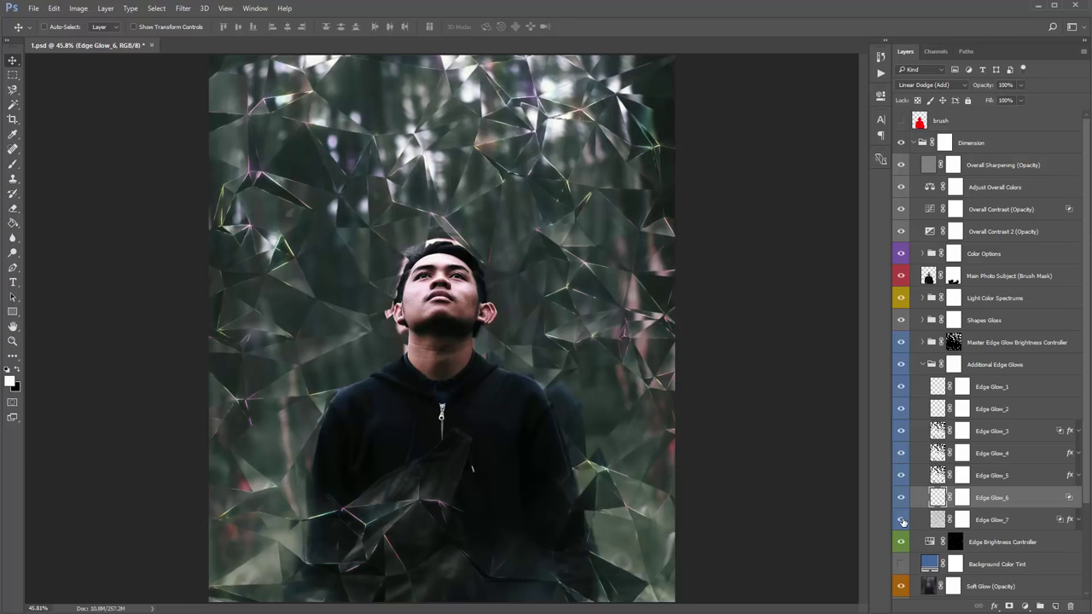
left_click(901, 520)
left_click(902, 519)
left_click(902, 520)
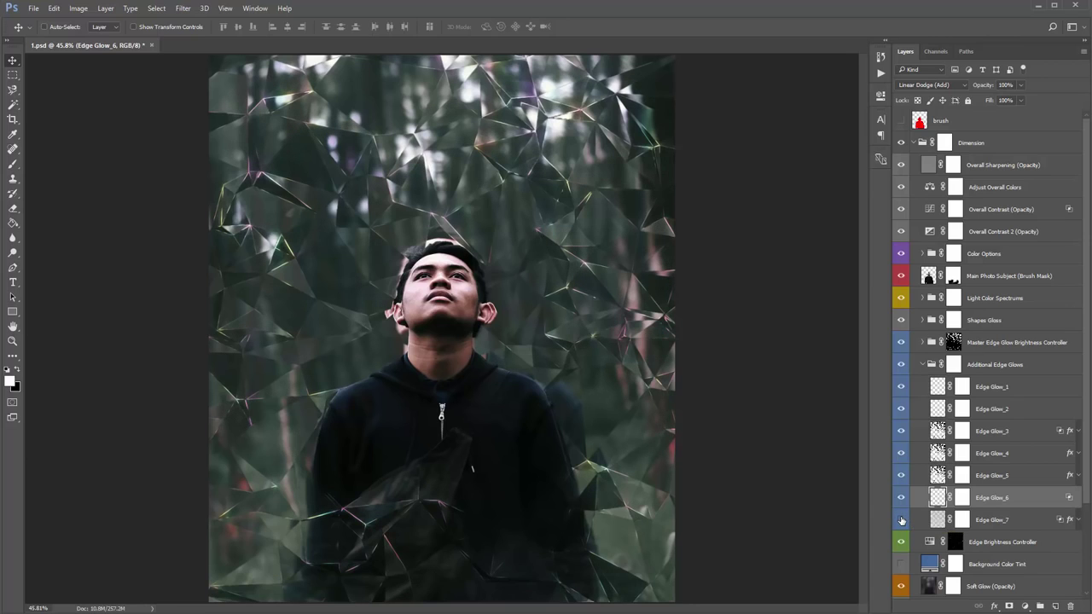
left_click(902, 519)
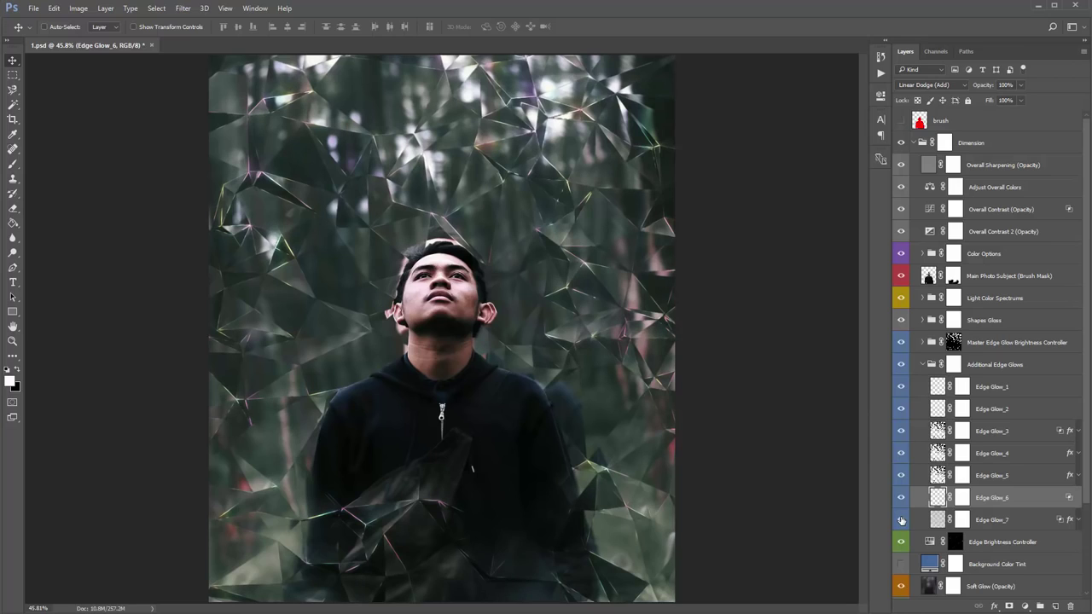
Step: Check the effect of the remaining Edge Glow layers up to Edge Glow_1 by toggling their visibility, leaving them all visible
left_click(1004, 520)
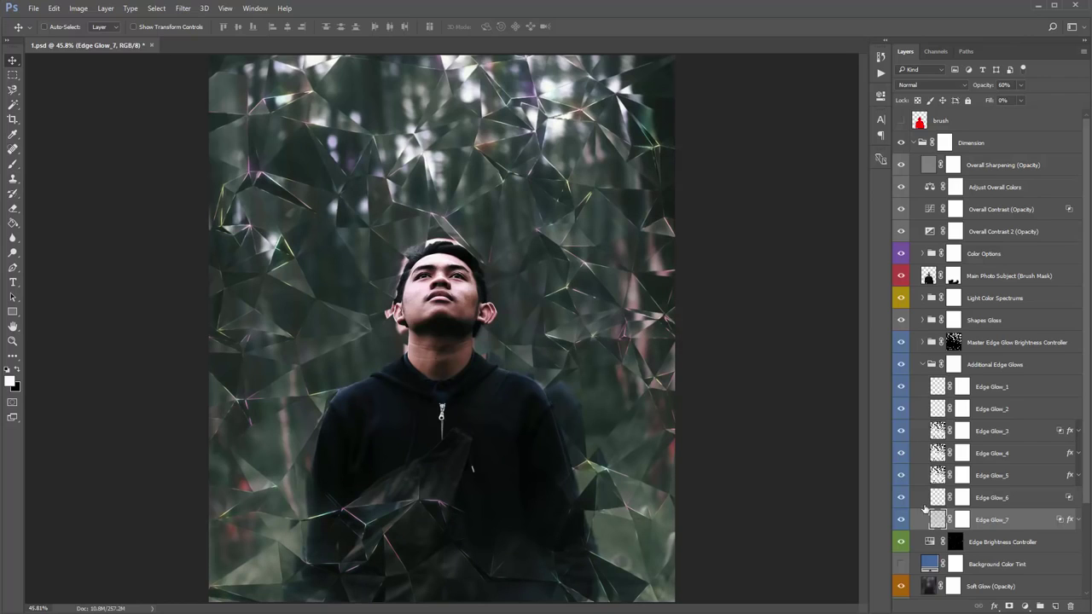
left_click(902, 477)
left_click(902, 454)
left_click(904, 431)
left_click(904, 410)
left_click(904, 411)
left_click(902, 387)
left_click(903, 387)
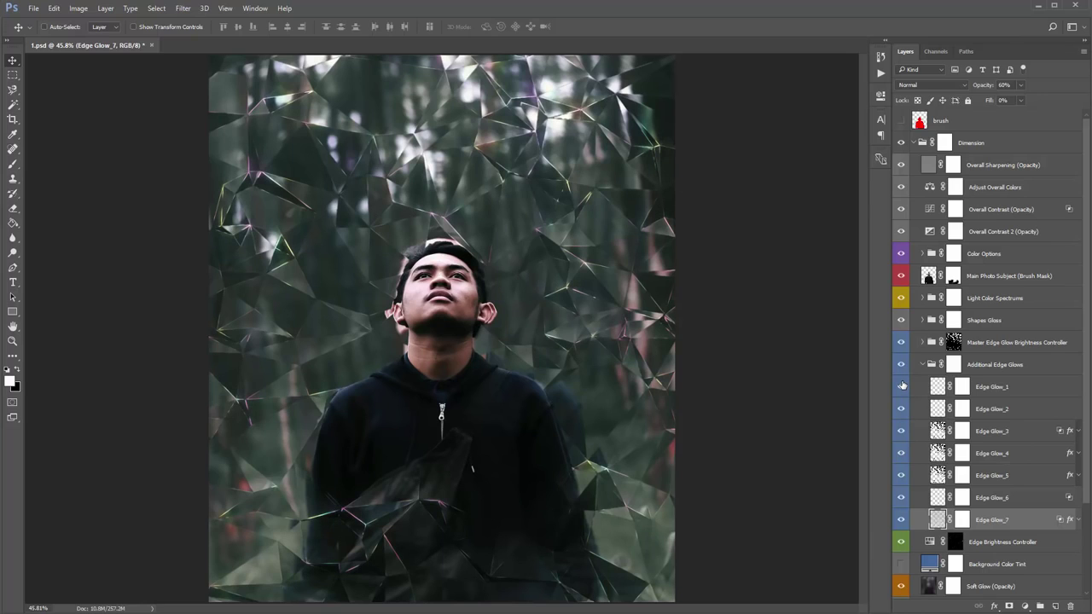
Step: Duplicate the Edge Glow_2 layer, compare the glow with and without the copy, and undo the duplication
left_click(1009, 411)
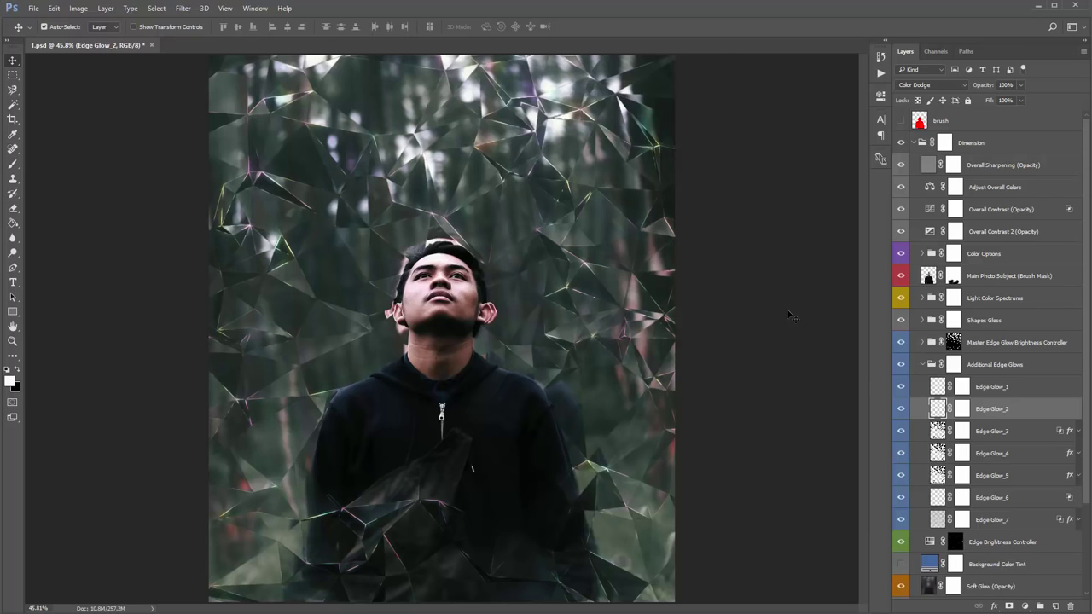
key("ctrl+j")
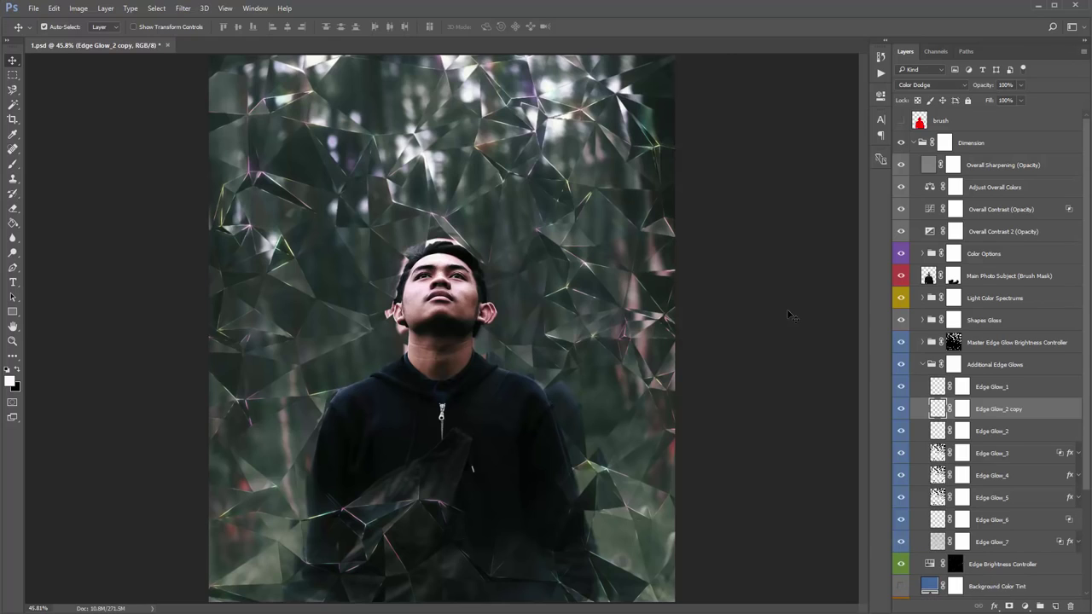
key("ctrl+z")
key("ctrl+z")
key("ctrl+z")
key("ctrl+z")
key("ctrl+z")
key("ctrl+z")
key("ctrl+z")
key("ctrl+z")
key("ctrl+z")
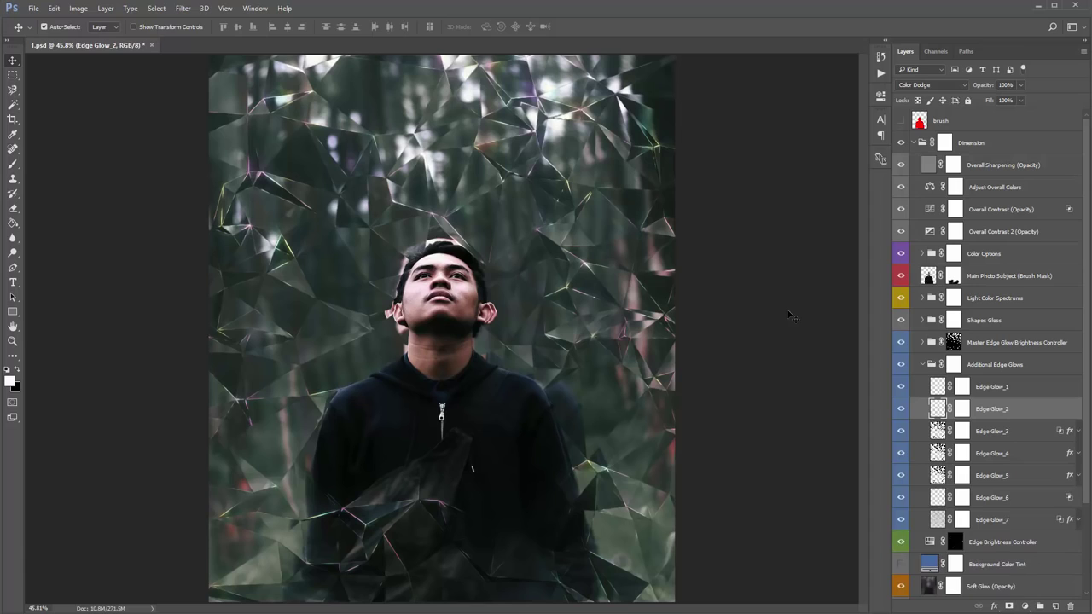
Step: Collapse the Additional Edge Glows group, keeping its existing name
double_click(1015, 367)
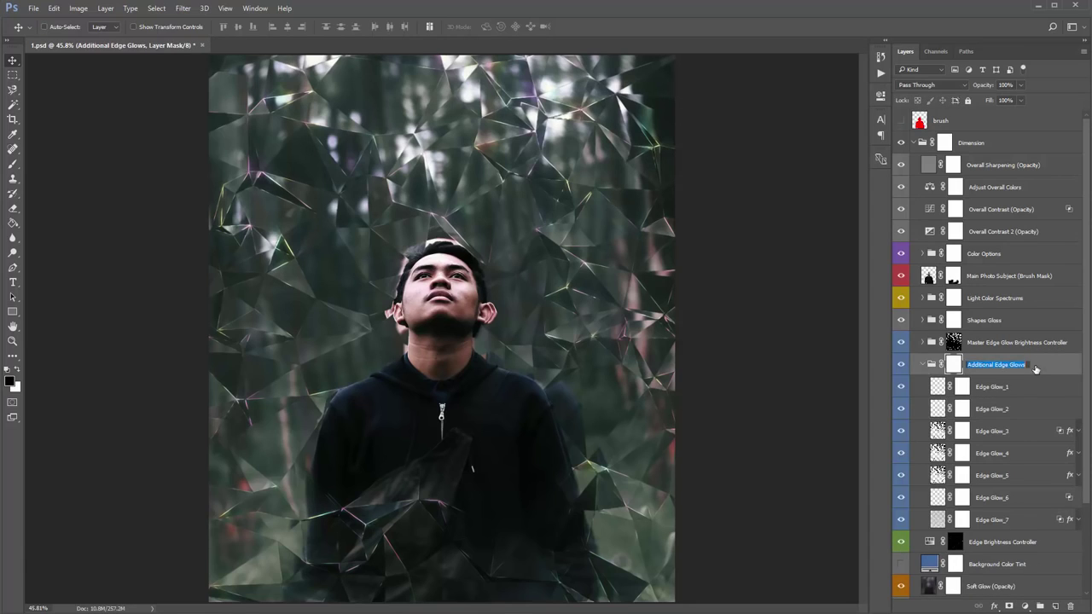
key("Return")
left_click(922, 365)
Step: Try a lightness of -51 in the Edge Brightness Controller's Hue/Saturation settings, then raise it slightly above zero and close them
left_click(994, 391)
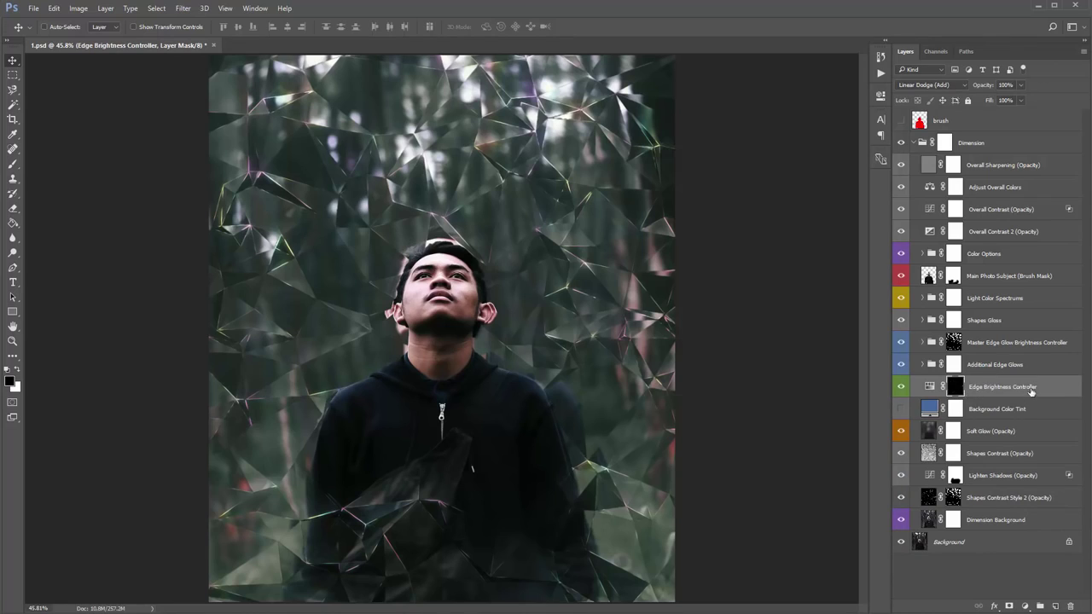
double_click(930, 387)
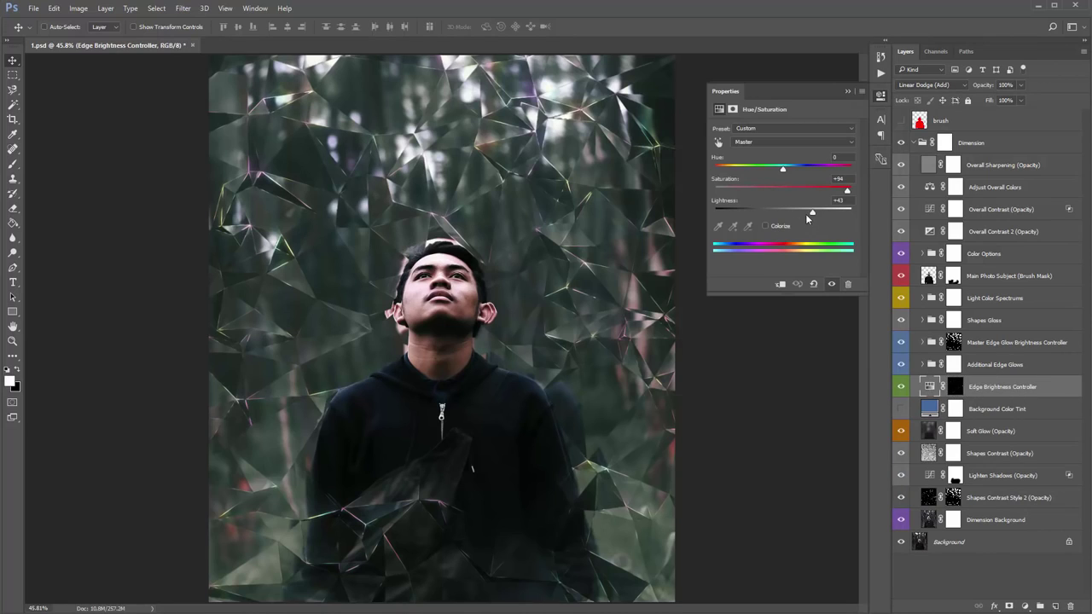
left_click_drag(812, 213, 748, 210)
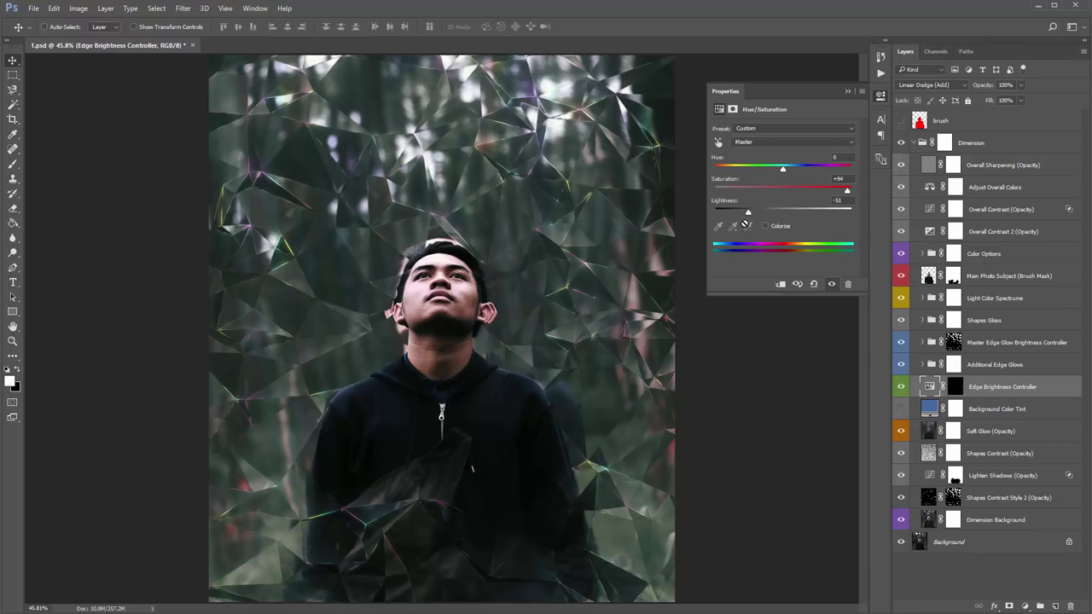
left_click_drag(749, 214, 798, 215)
left_click(848, 90)
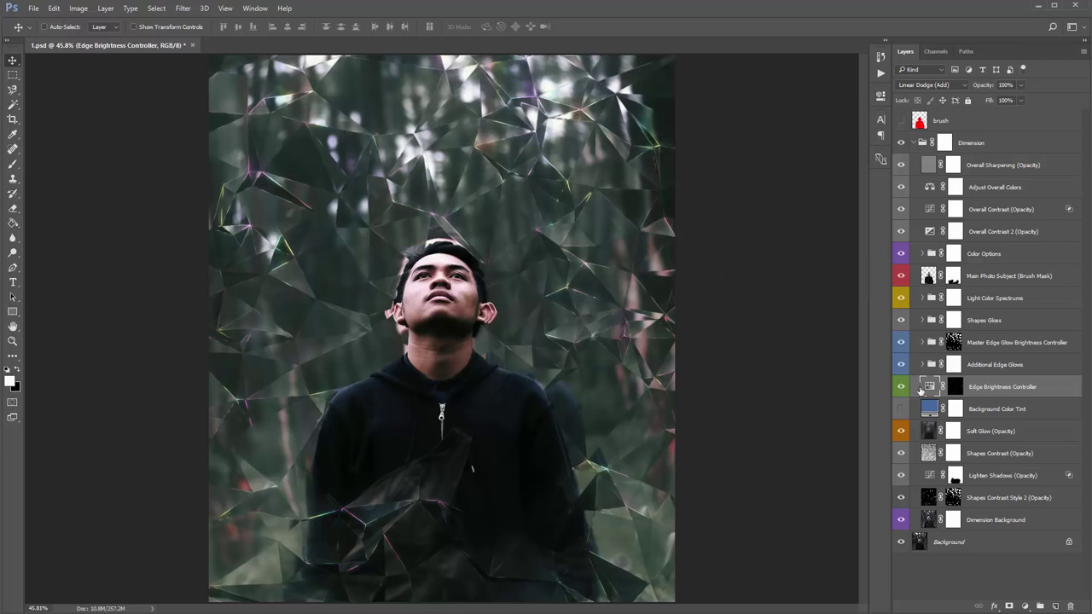
Step: Turn on the Background Color Tint layer to tint the forest background blue
left_click(974, 410)
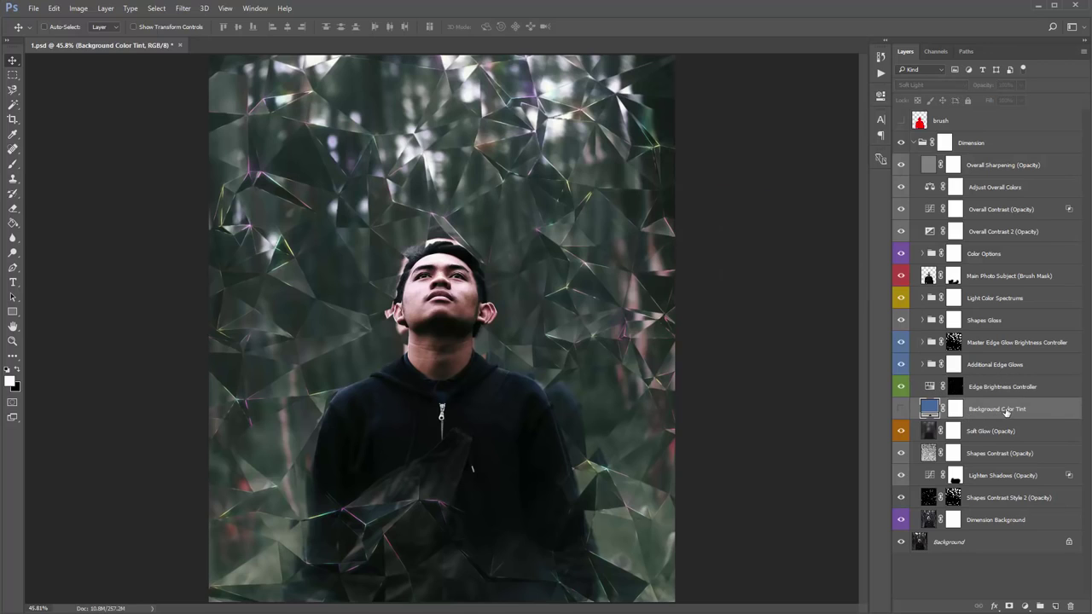
left_click(902, 409)
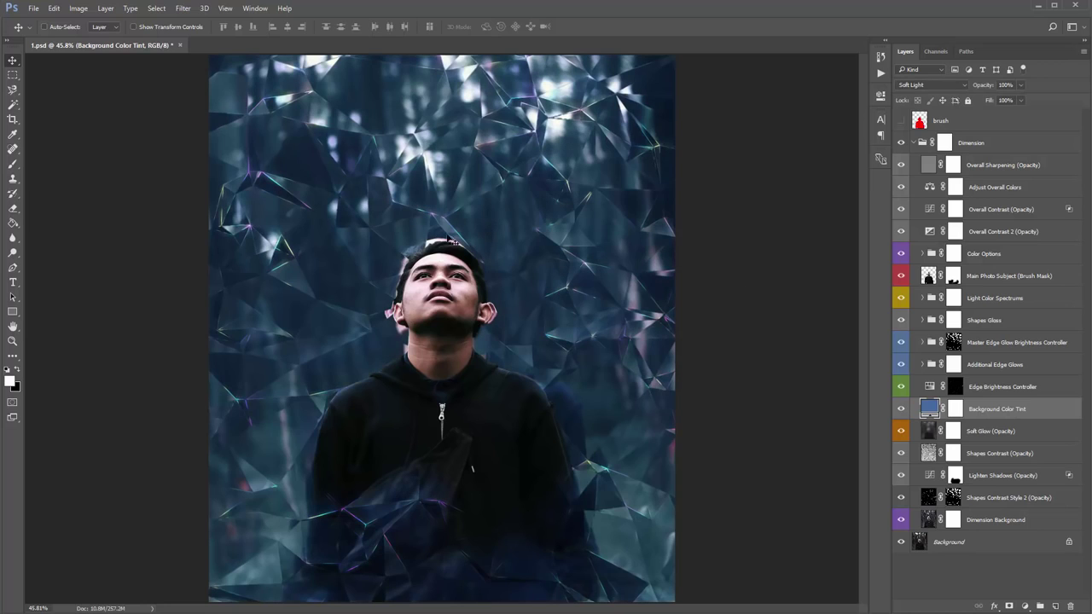
Step: Change the Background Color Tint layer's fill to a muted grey-blue, #6a7b93
double_click(929, 410)
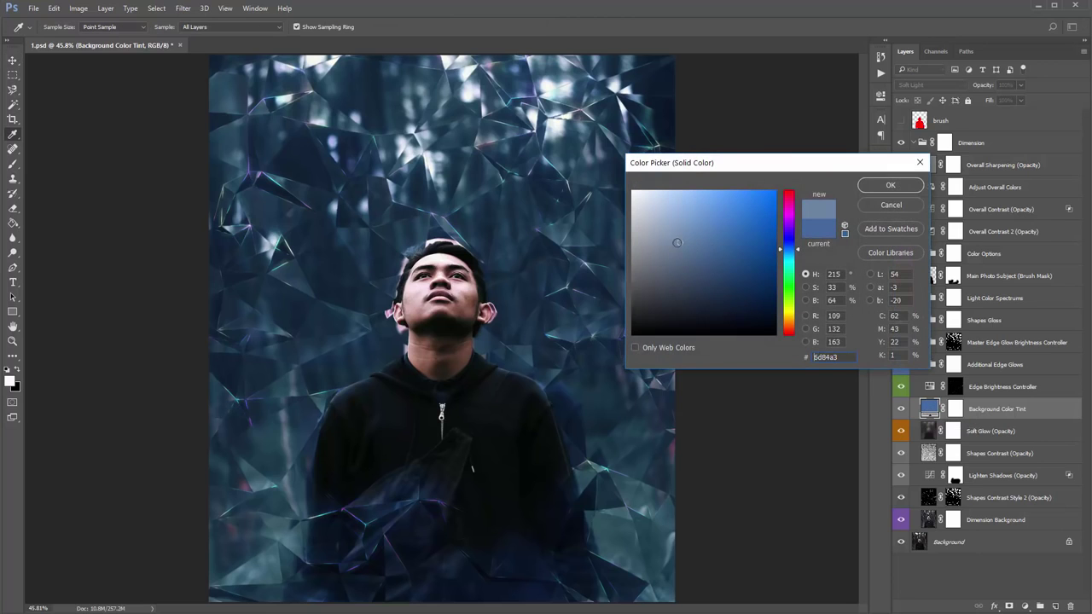
mouse_move(792, 268)
left_mouse_down()
mouse_move(794, 208)
mouse_move(791, 253)
left_mouse_up()
left_click_drag(669, 242, 671, 251)
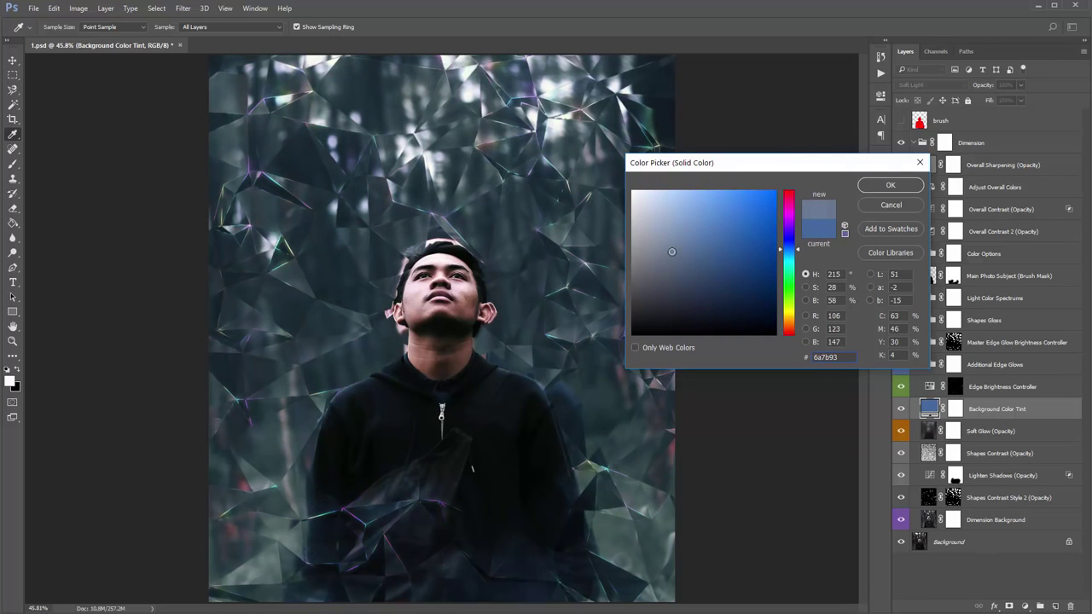
left_click(891, 186)
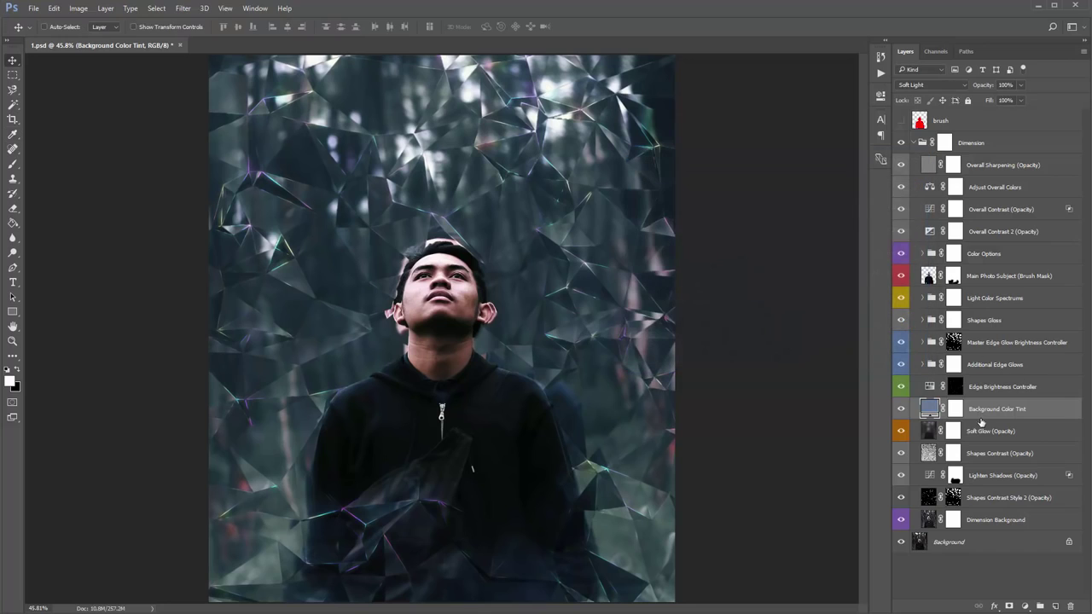
Step: Try moving the Background Color Tint layer to the top of the Dimension group, then undo the move
left_click(960, 276)
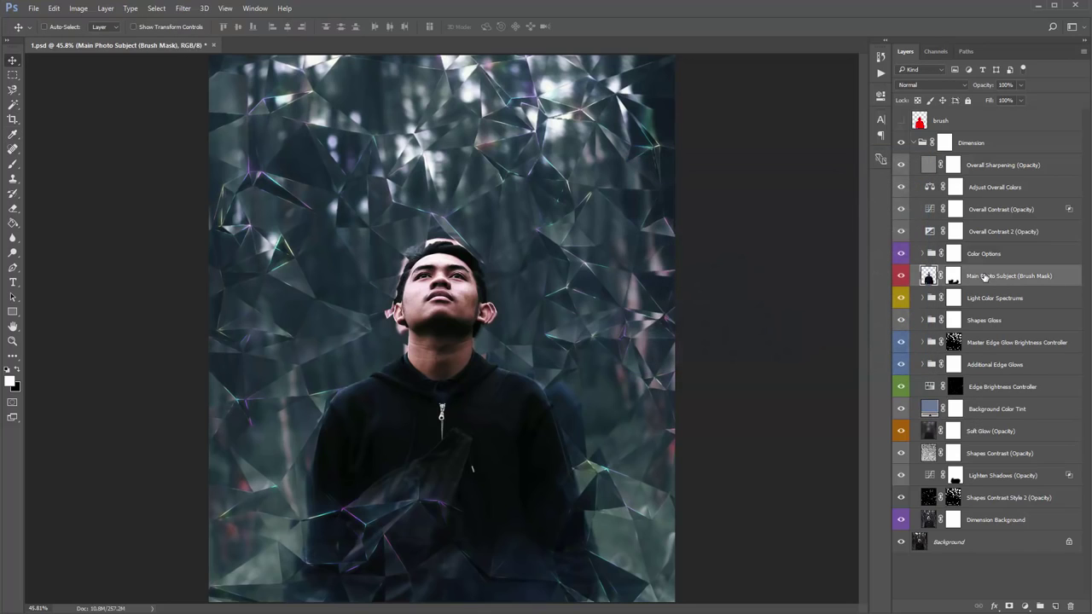
left_click(975, 412)
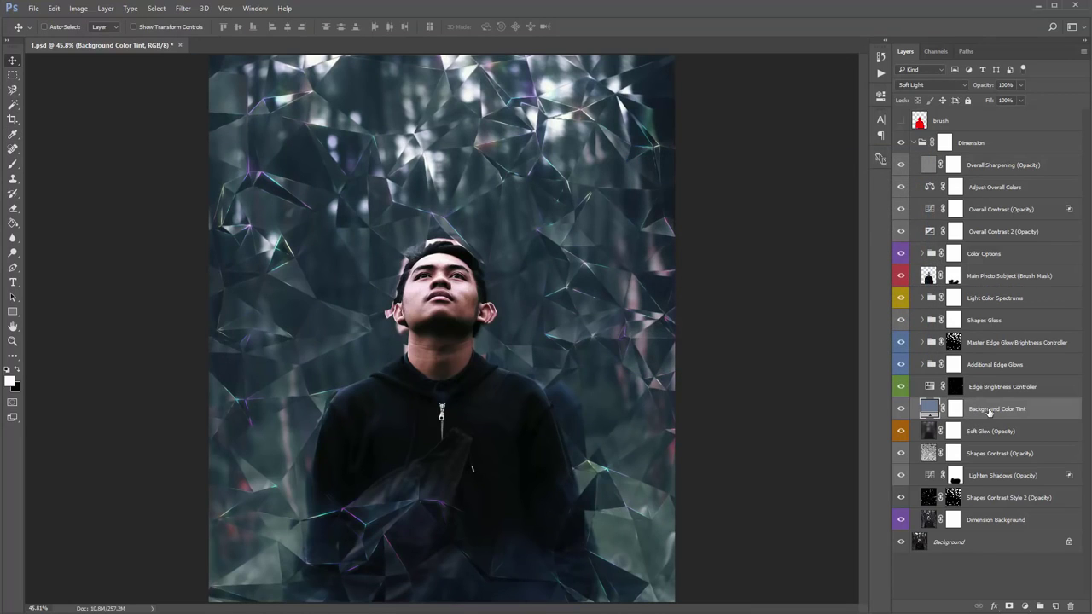
left_click_drag(988, 411, 943, 142)
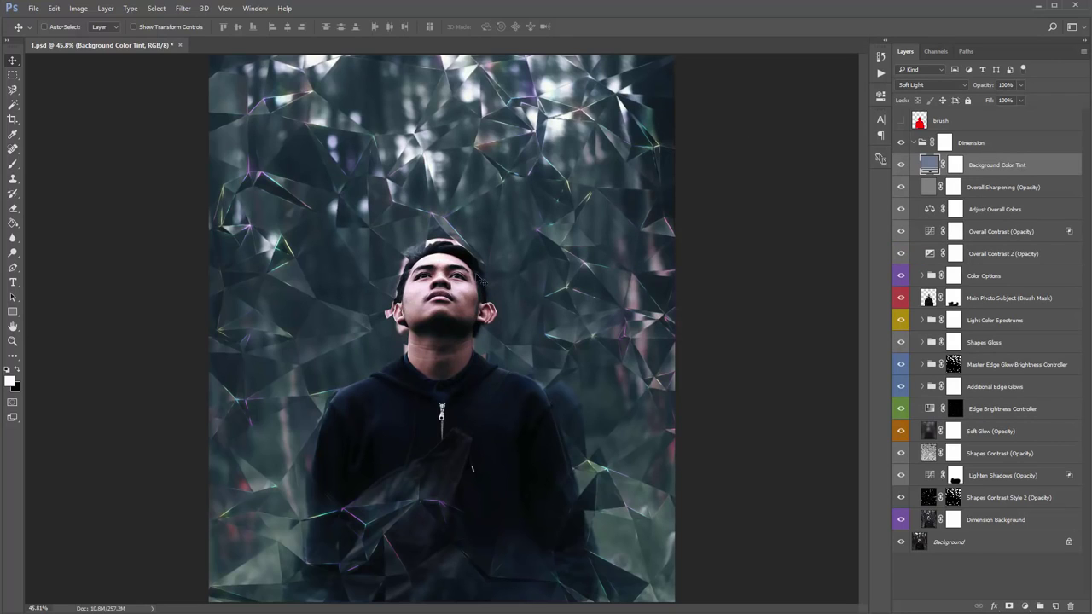
key("ctrl+z")
Step: Hide the Background Color Tint layer
left_click(901, 410)
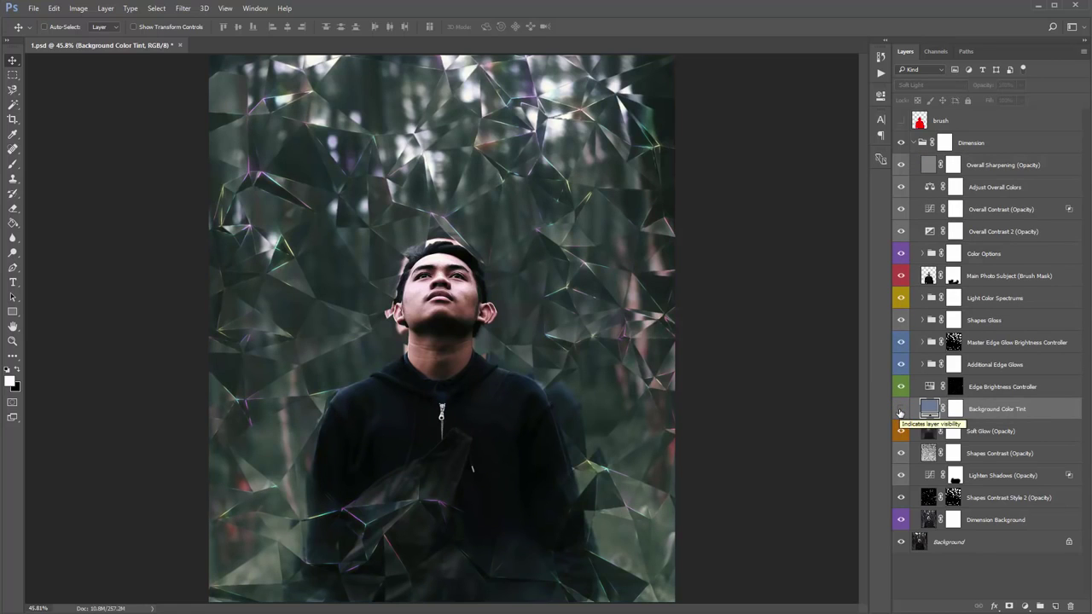
Step: Compare the portrait with and without the Soft Glow (Opacity) layer, leaving the layer visible and its mask selected
left_click(978, 433)
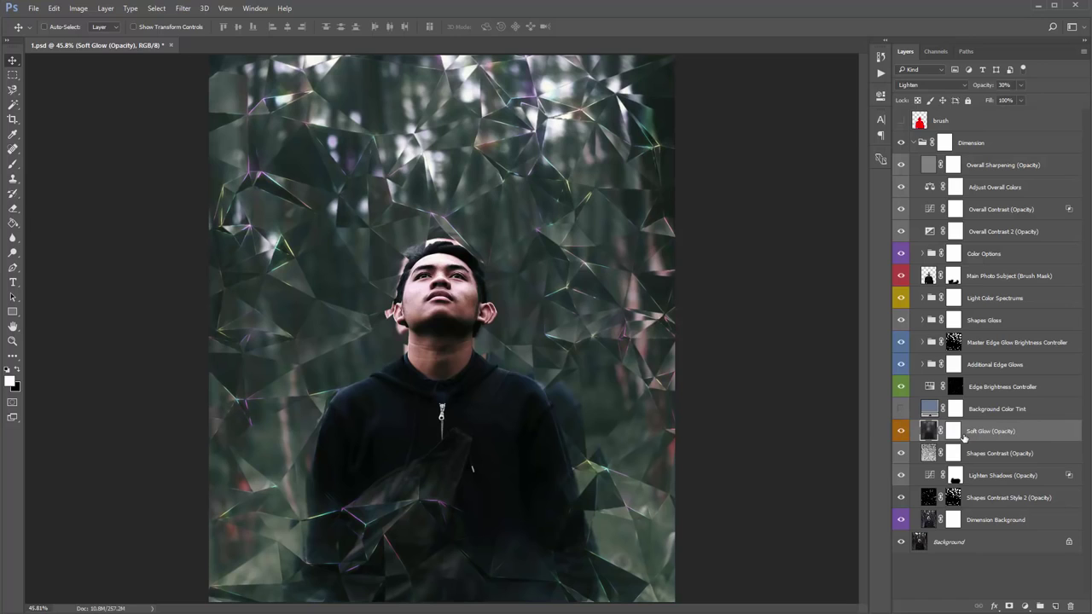
left_click(902, 433)
left_click(901, 433)
left_click(902, 433)
left_click(901, 434)
left_click(902, 432)
left_click(902, 432)
left_click(954, 433)
left_click(902, 433)
left_click(902, 432)
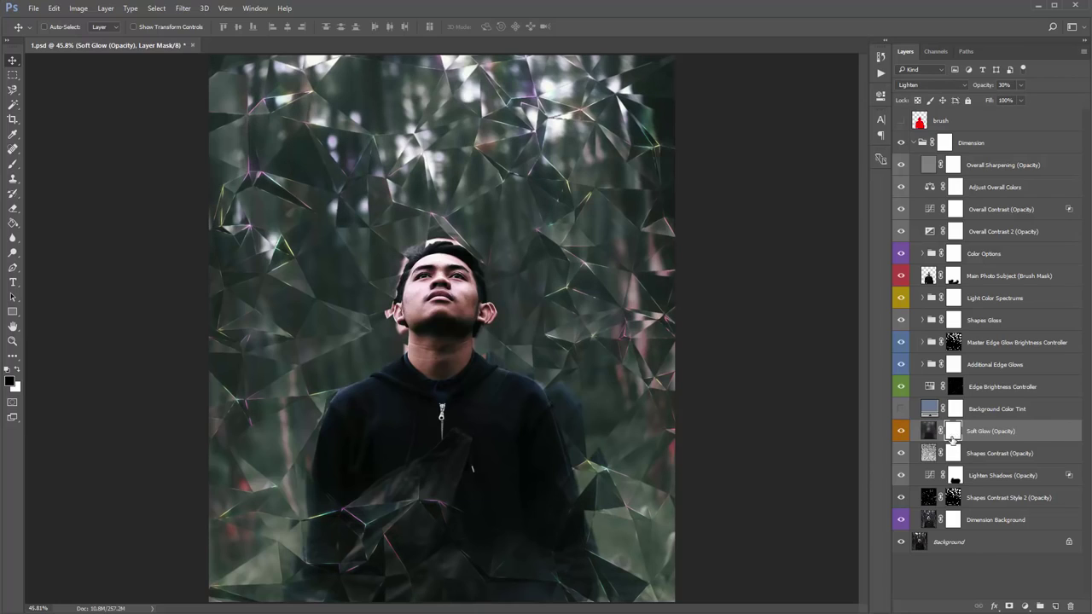
Step: Try the Shapes Contrast (Opacity) layer at 63% opacity, then set its opacity to 0%
left_click(983, 453)
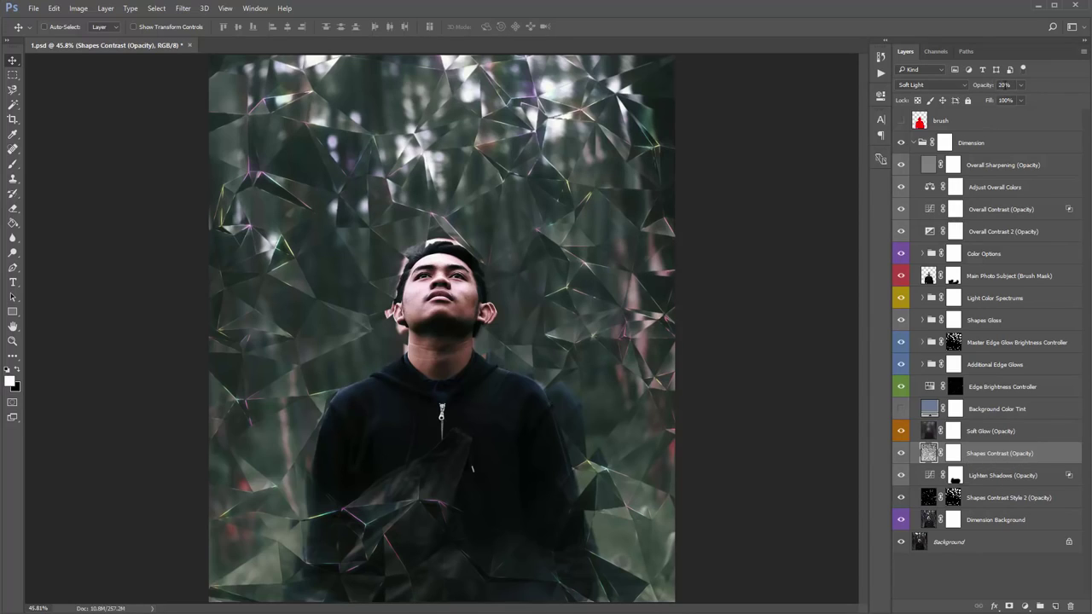
left_click_drag(981, 87, 220, 120)
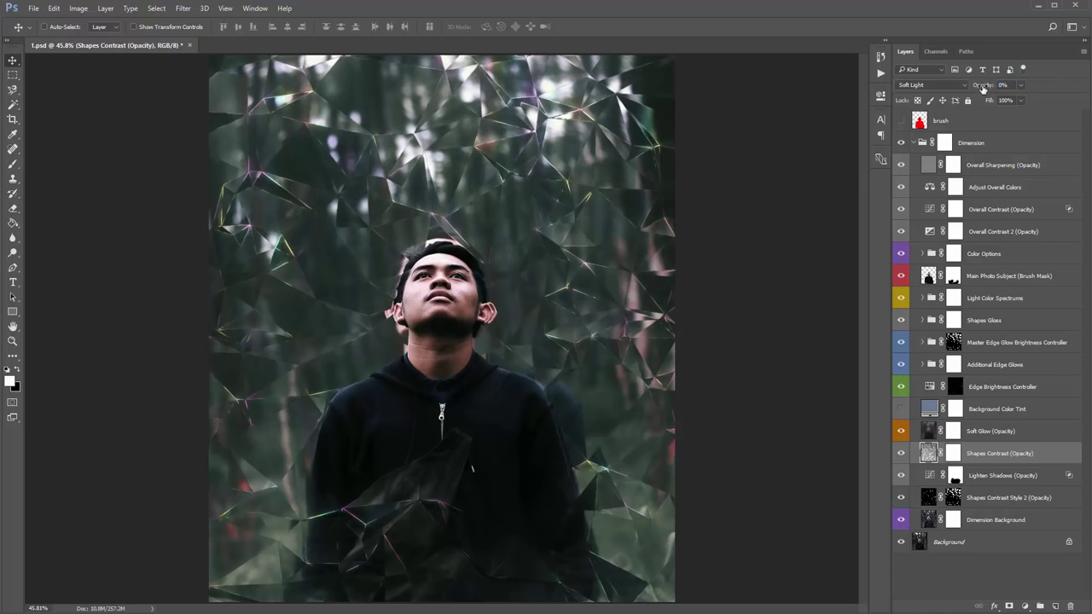
left_click_drag(980, 89, 1017, 89)
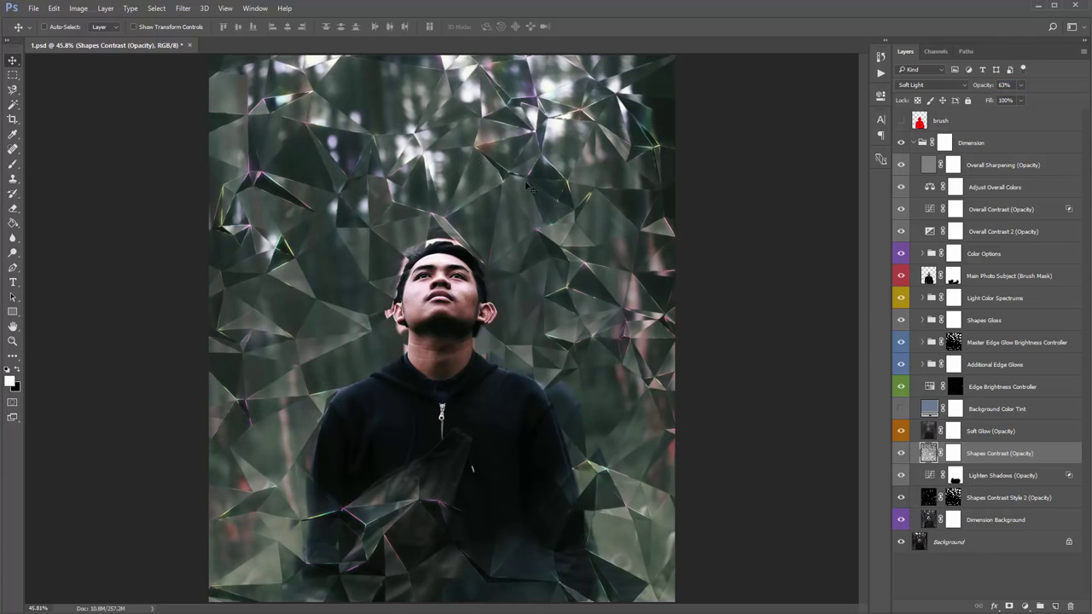
left_click_drag(977, 89, 309, 89)
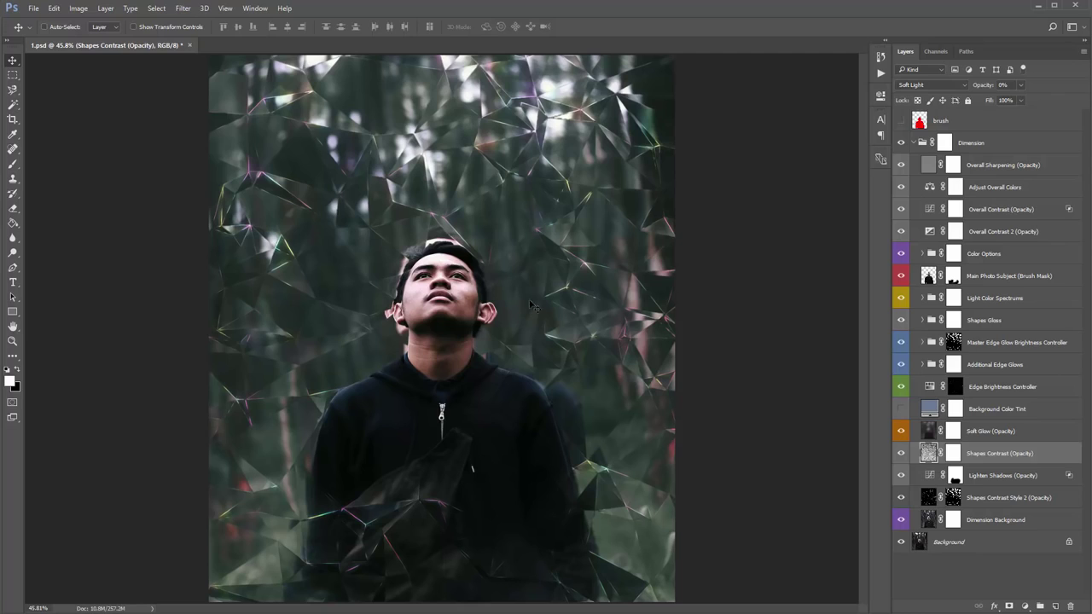
Step: Compare the portrait with and without the Lighten Shadows (Opacity) layer, leaving it visible
left_click(978, 479)
left_click(901, 476)
left_click(901, 478)
left_click(901, 477)
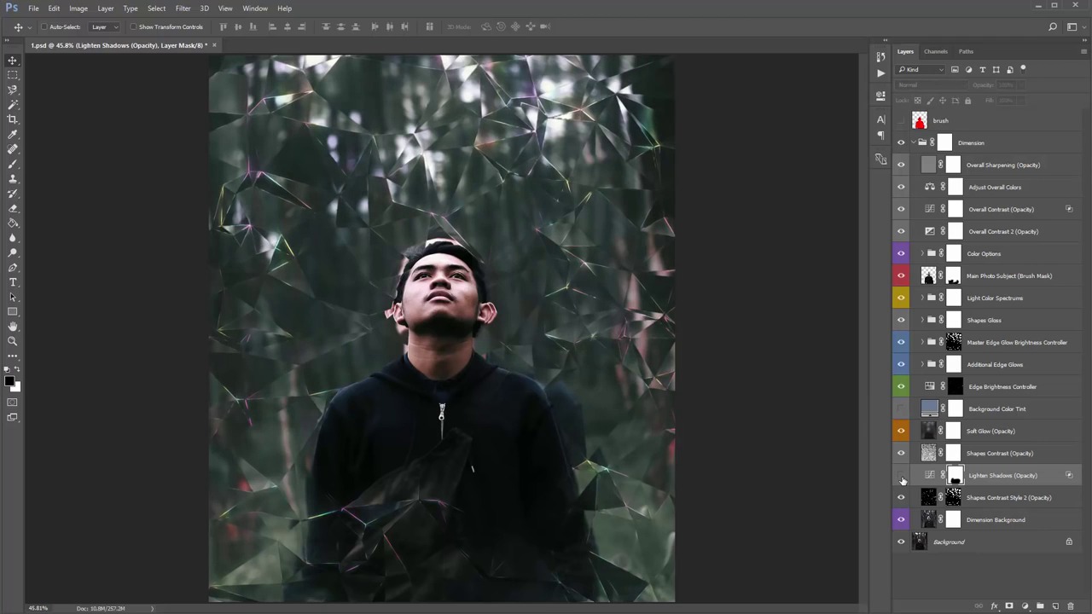
left_click(901, 477)
left_click(1007, 479)
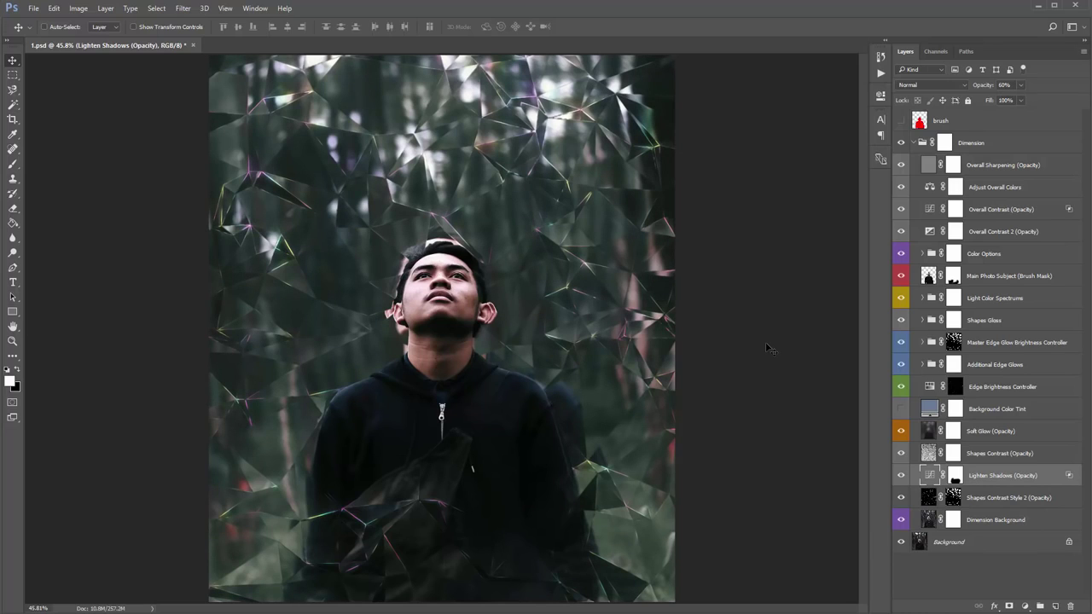
Step: Raise the Shapes Contrast Style 2 (Opacity) layer's opacity to 100% and compare the image with and without the layer
left_click(1010, 499)
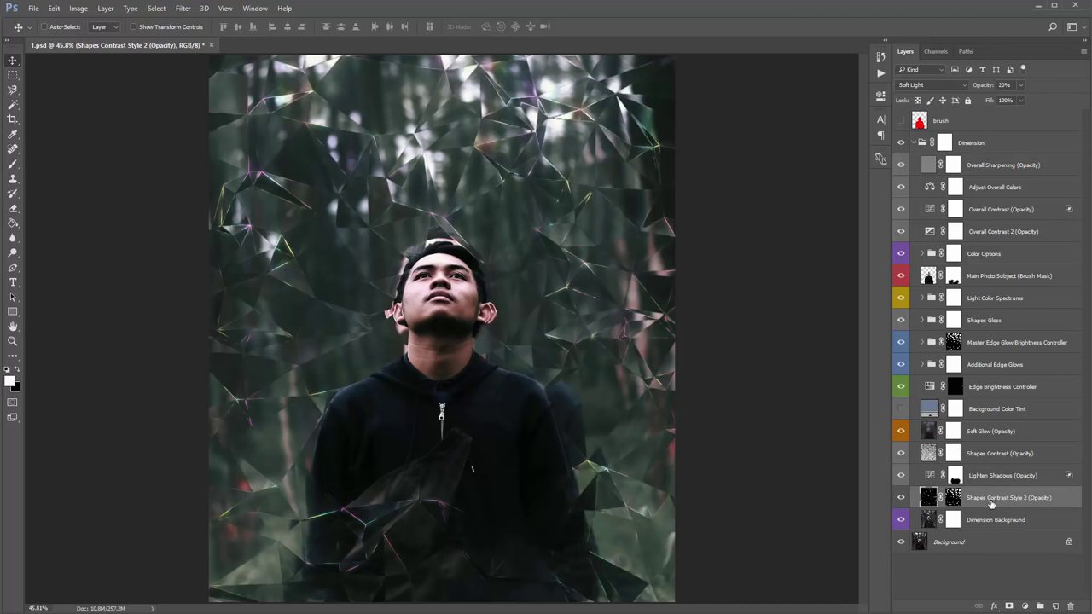
left_click(903, 498)
left_click(903, 497)
left_click(903, 497)
left_click(903, 498)
left_click_drag(981, 87, 1037, 94)
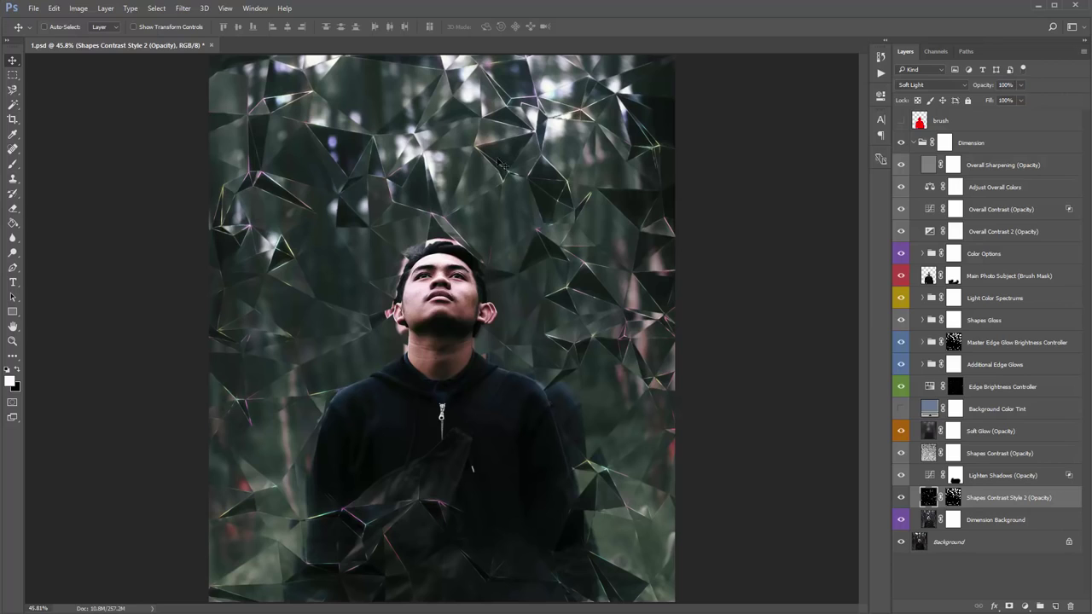
left_click(902, 497)
left_click(903, 498)
Step: Compare the image with and without the Dimension Background layer and the Light Color Spectrums group, leaving both visible
left_click(994, 522)
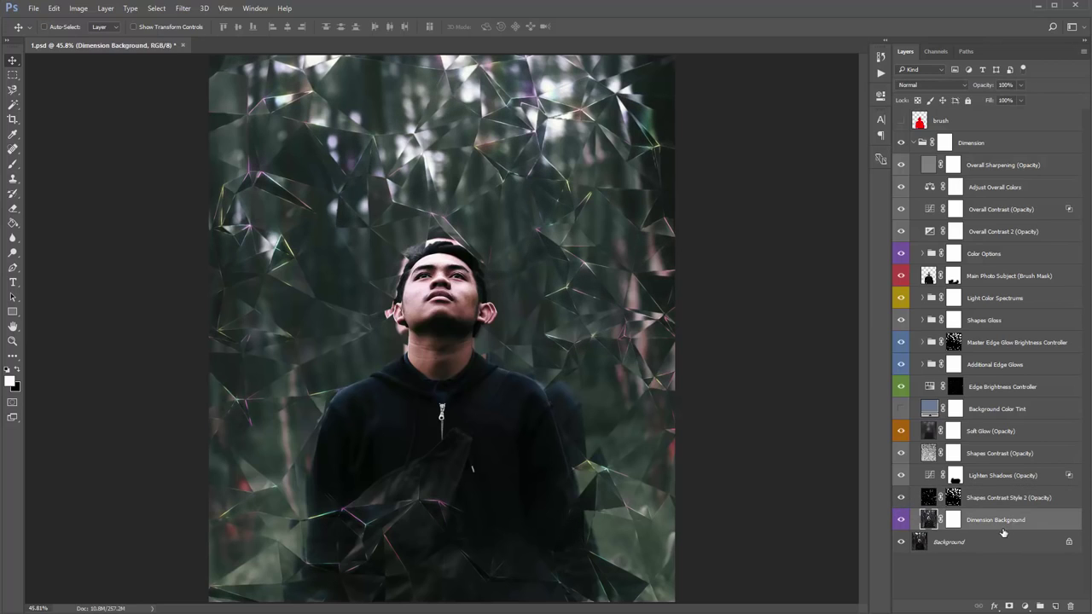
left_click(902, 522)
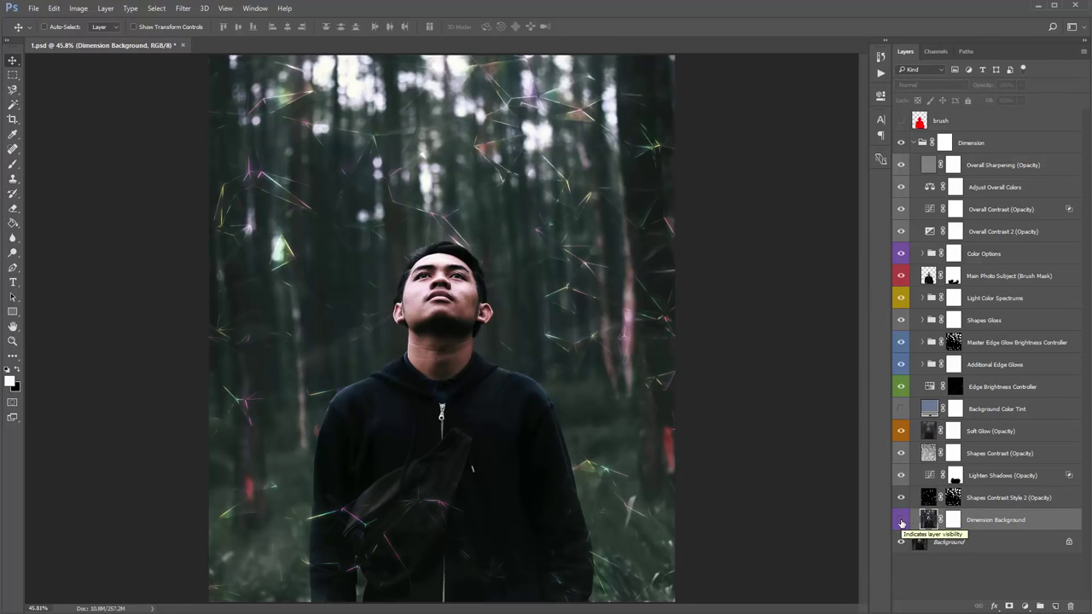
left_click(901, 522)
left_click(902, 522)
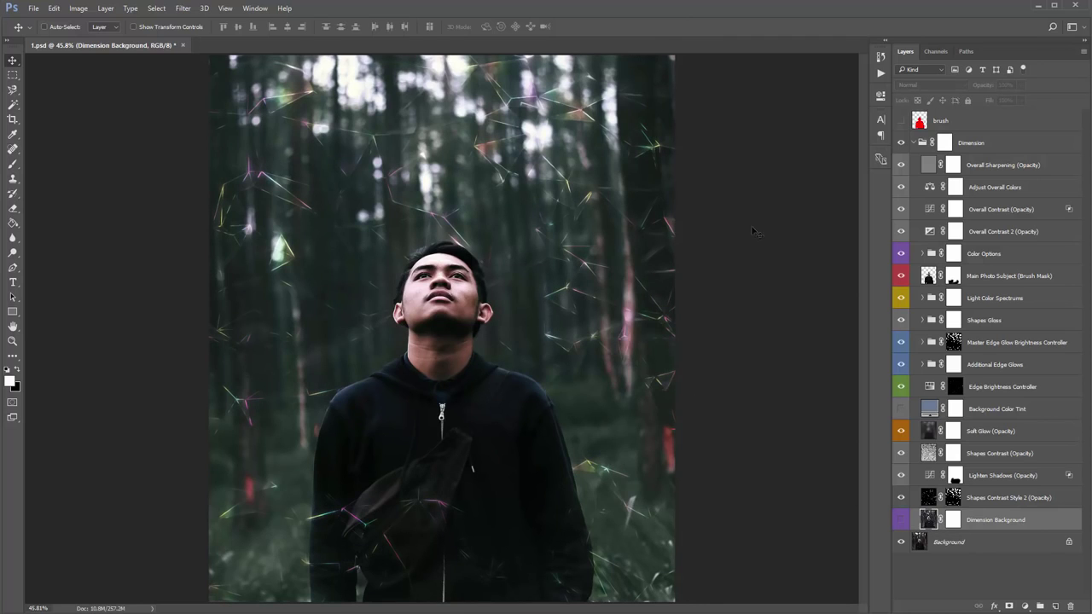
left_click(902, 297)
left_click(904, 296)
left_click(904, 296)
left_click(901, 518)
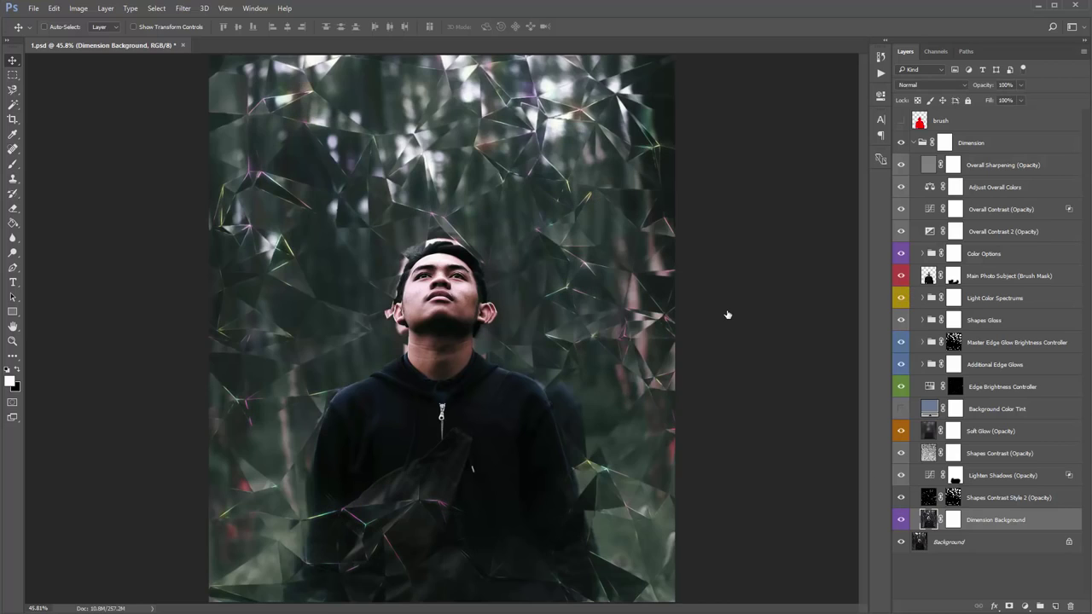
Step: Move the Light Color Spectrums group above the Main Photo Subject layer and look through its Light Refractions subgroup
left_click(979, 300)
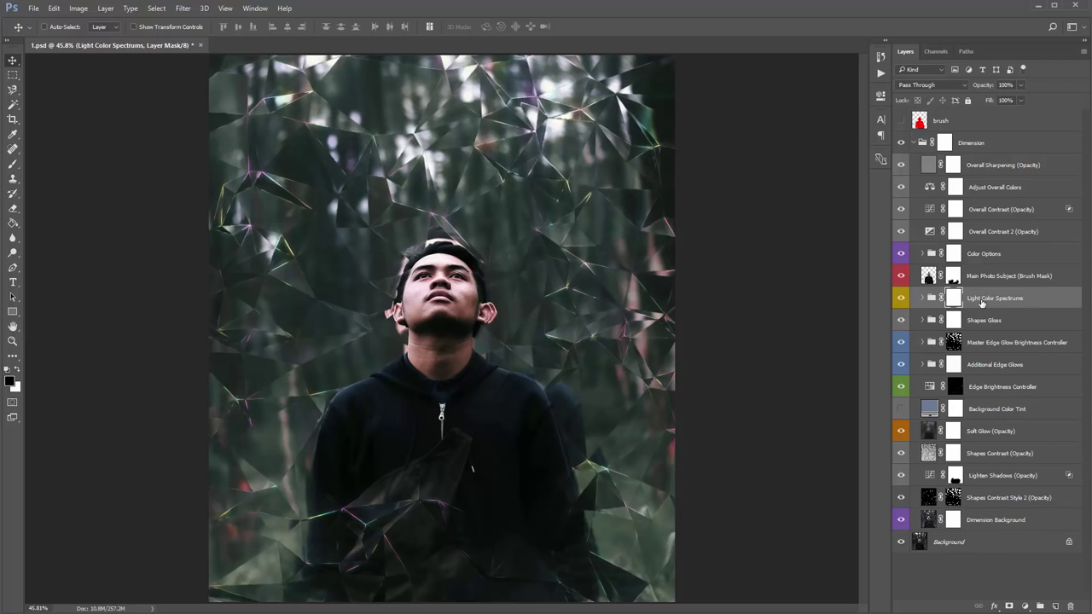
left_click_drag(979, 300, 1000, 266)
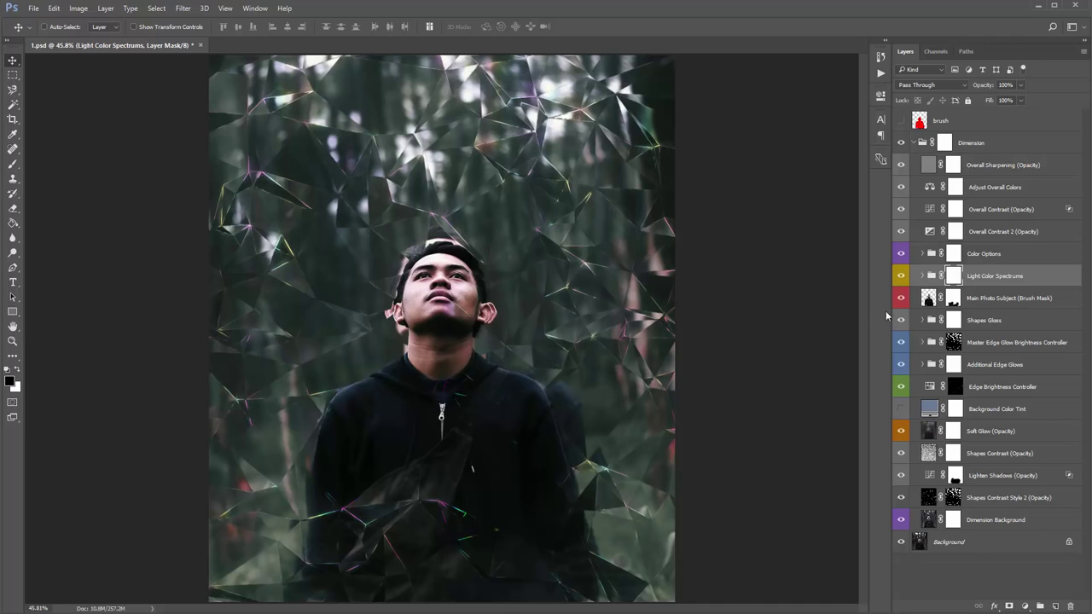
left_click(922, 276)
left_click(931, 320)
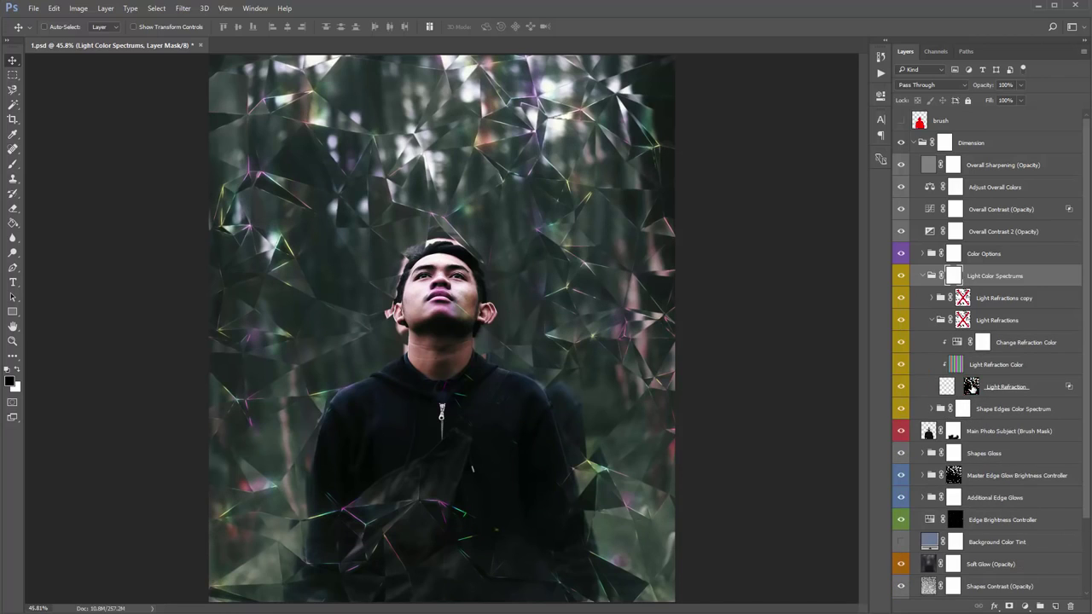
left_click(932, 319)
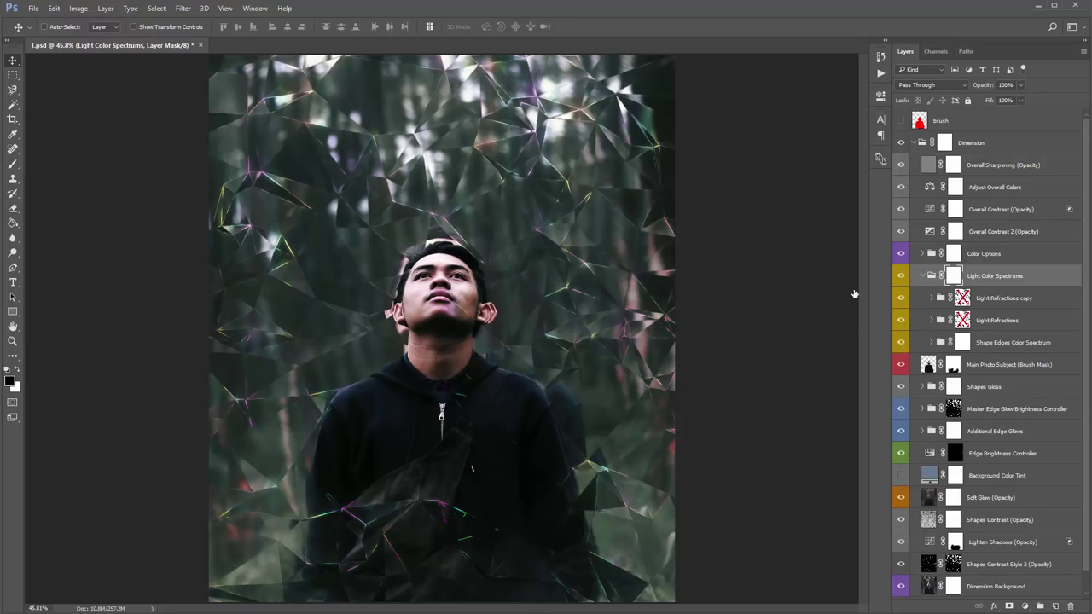
Step: Paint black with a smaller brush on the Light Color Spectrums group's mask over the man's lower face, then collapse the group
key("b")
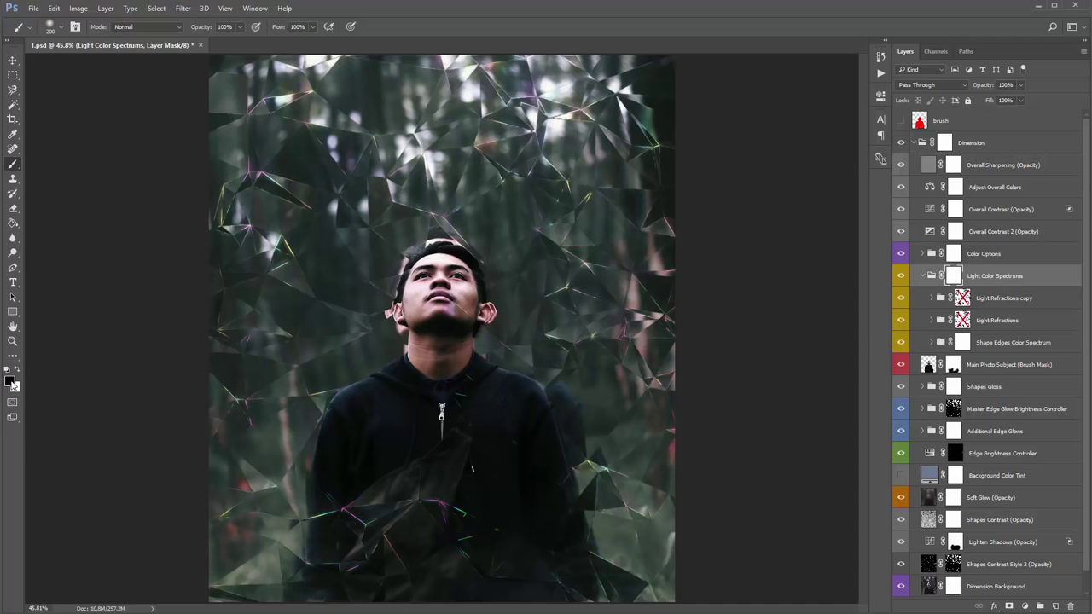
key("bracketleft")
left_click_drag(445, 311, 425, 293)
key("v")
left_click(921, 276)
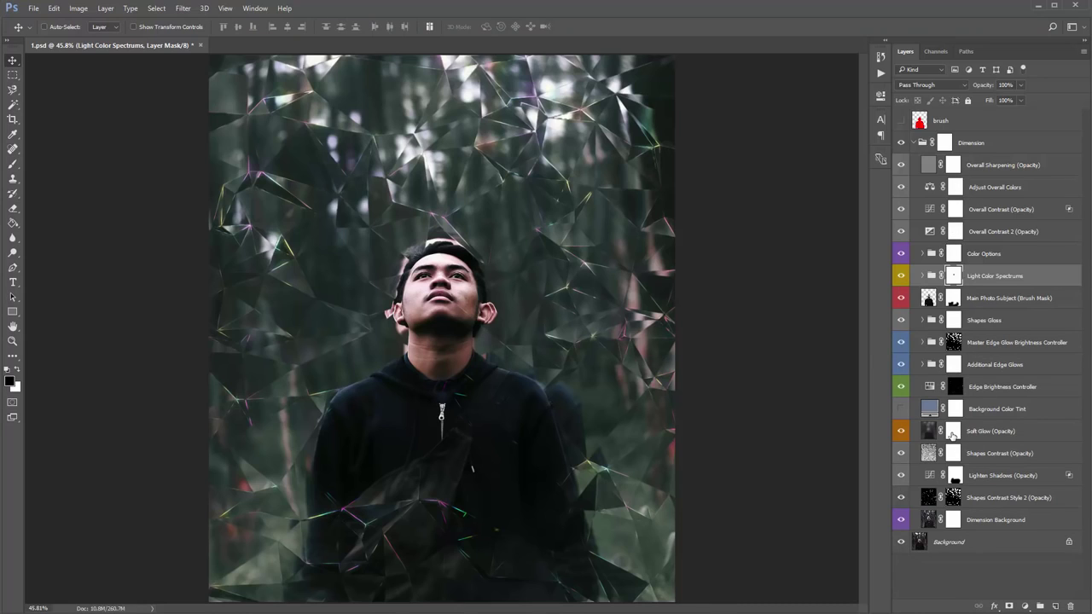
left_click(921, 254)
left_click(921, 255)
left_click(995, 277)
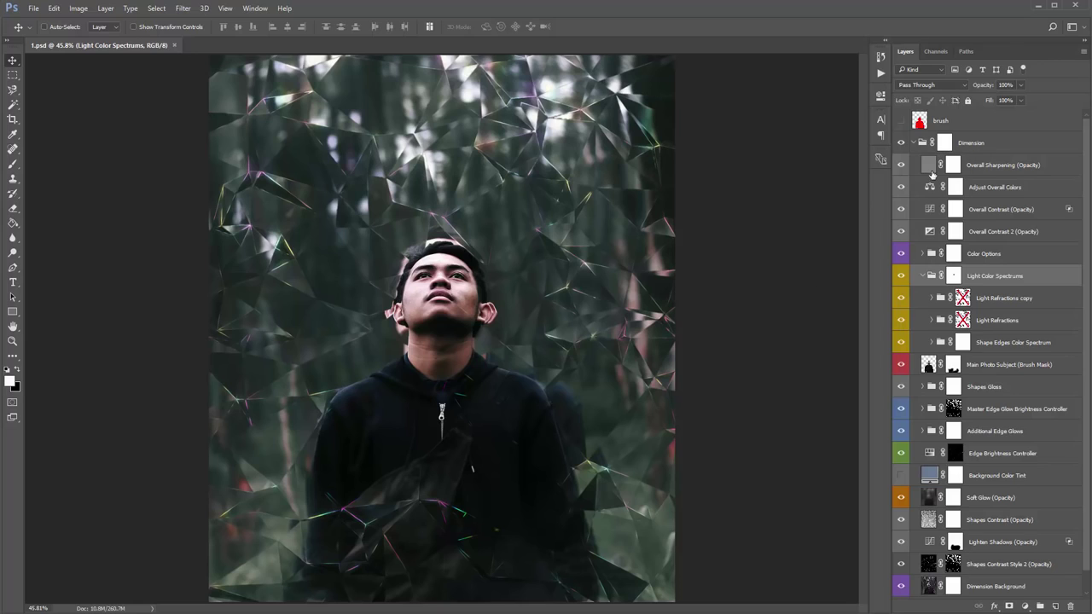
left_click(923, 277)
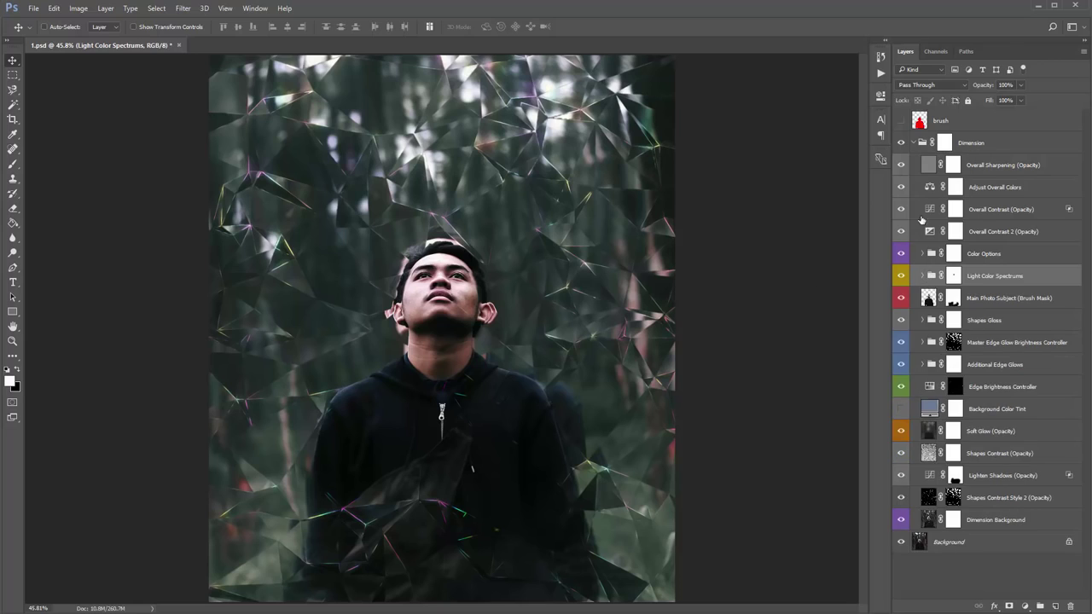
Step: Collapse the Dimension group and compare the original photo with the complete effect, leaving the group visible
left_click(915, 143)
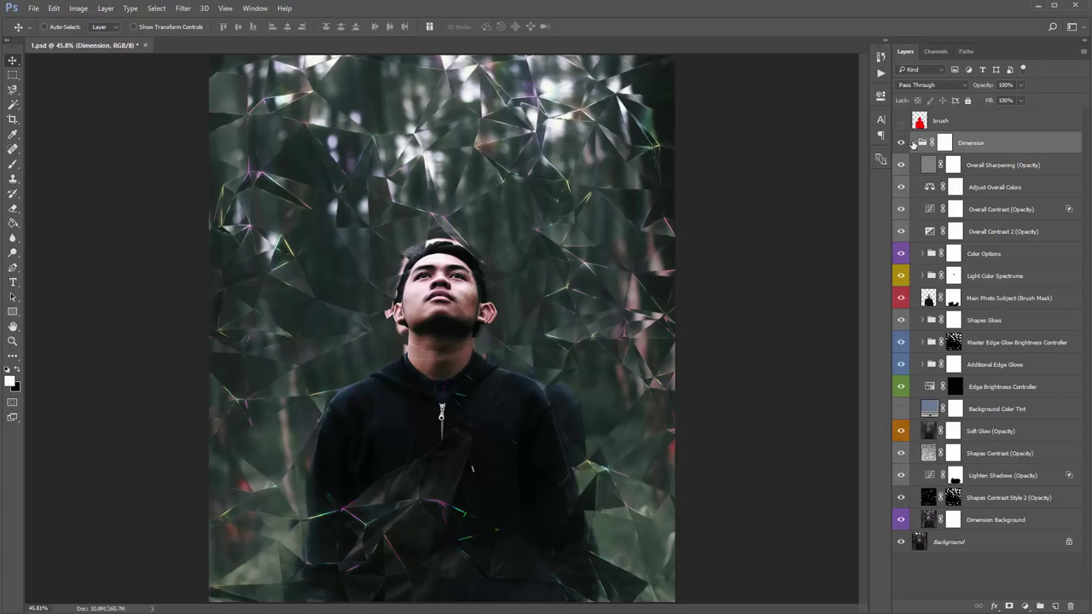
left_click(913, 143)
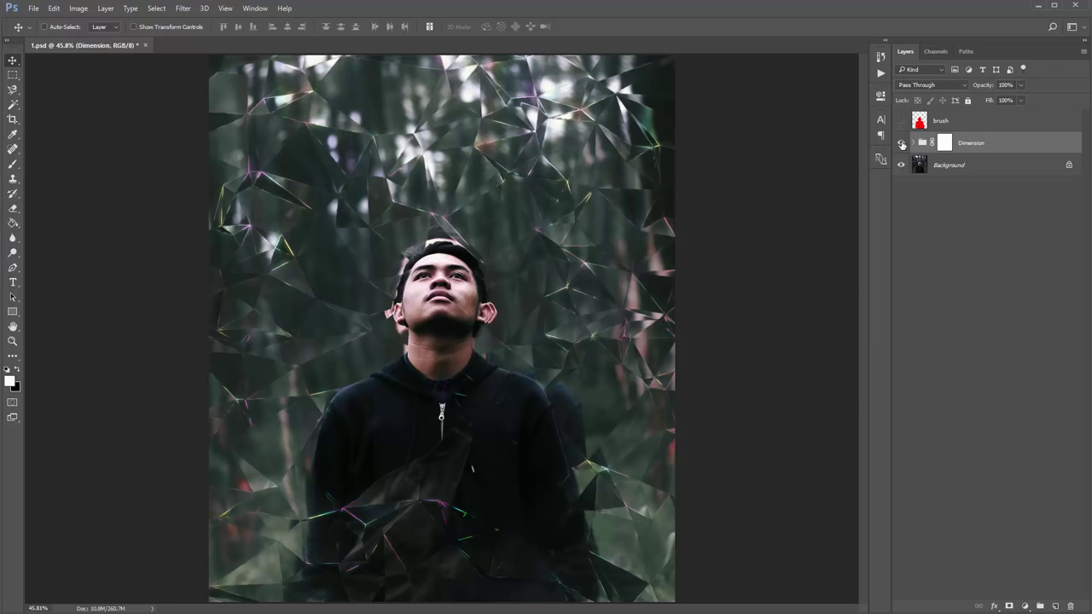
left_click(901, 143)
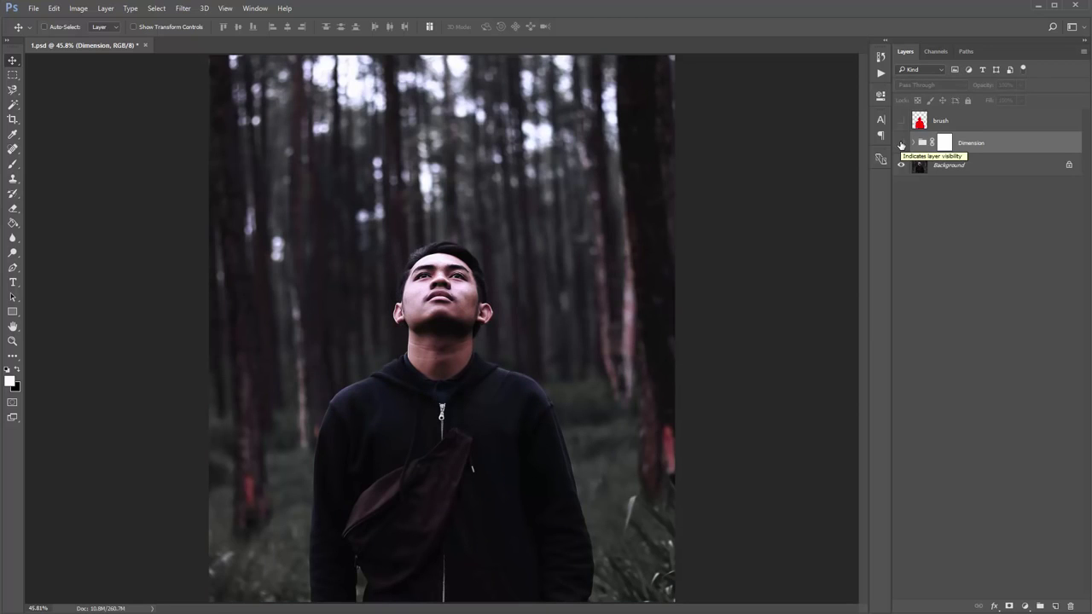
left_click(901, 143)
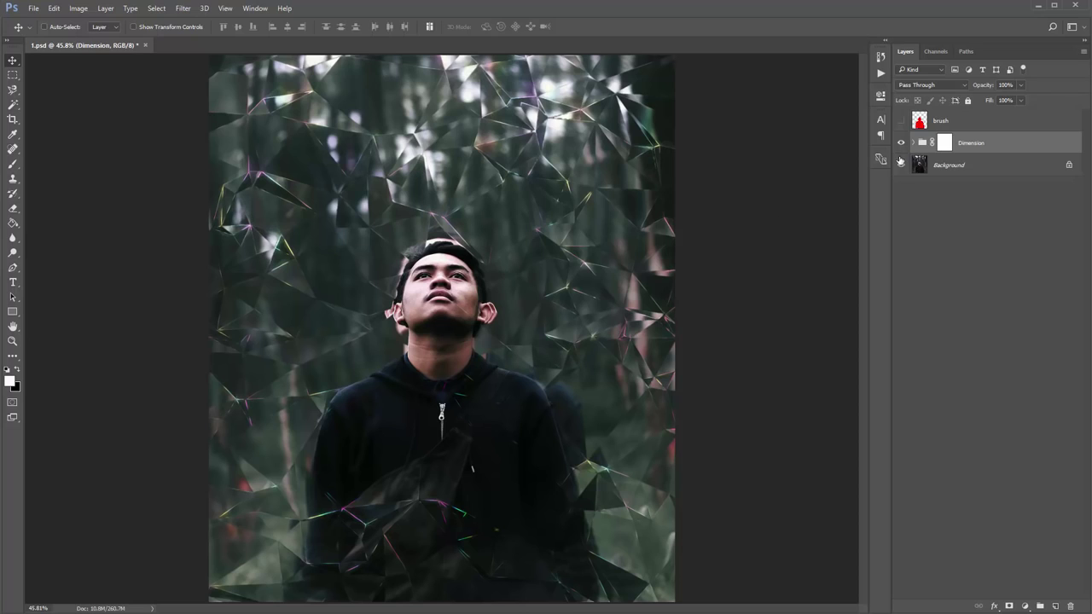
Step: Paint black with a 900 px brush on the Dimension group's mask over the man's lower body and the surrounding ground, then collapse the group
left_click(944, 145)
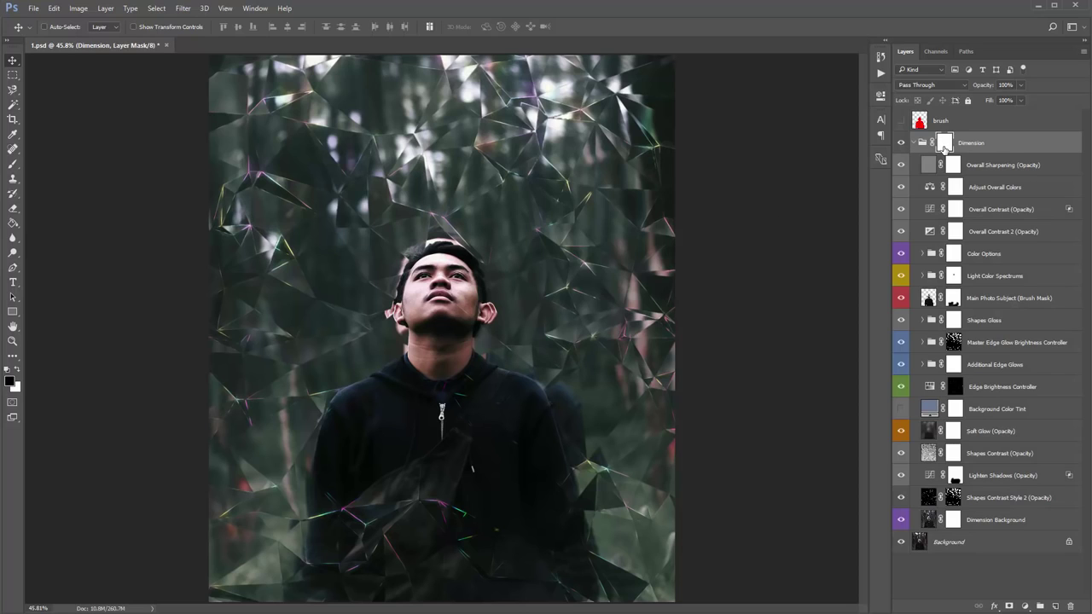
key("b")
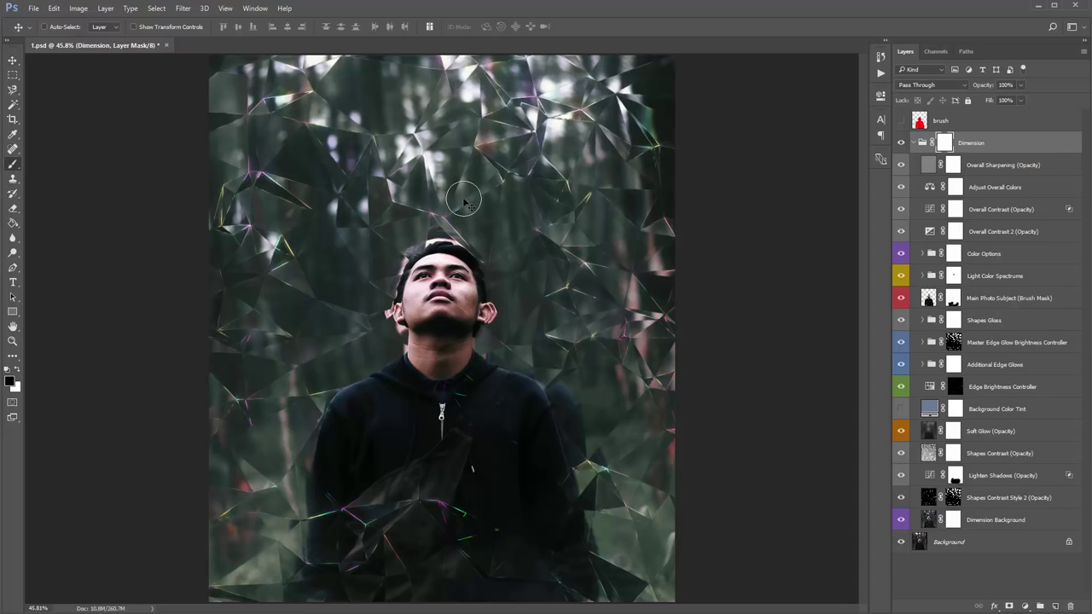
key("bracketright")
key("bracketright")
key("bracketright")
key("bracketright")
key("bracketright")
key("bracketright")
key("bracketright")
key("bracketright")
key("bracketleft")
key("bracketleft")
key("bracketleft")
key("bracketleft")
key("bracketleft")
key("bracketleft")
key("bracketright")
key("bracketright")
key("bracketright")
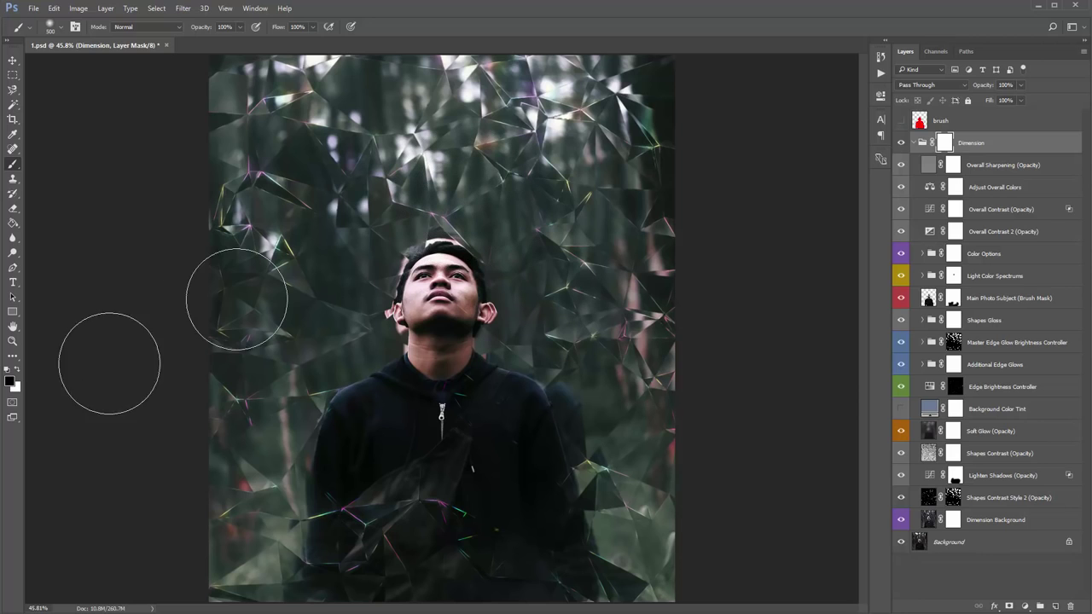
key("bracketright")
key("bracketright")
key("bracketright")
mouse_move(622, 549)
left_mouse_down()
mouse_move(654, 546)
mouse_move(524, 533)
mouse_move(232, 537)
mouse_move(221, 531)
mouse_move(282, 452)
mouse_move(302, 403)
left_mouse_up()
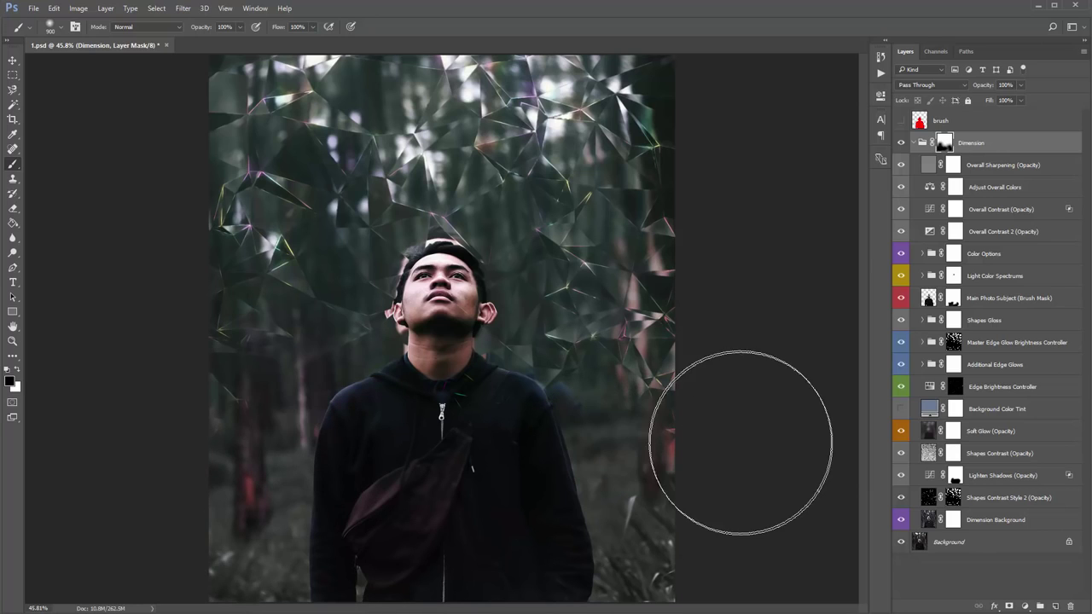
key("v")
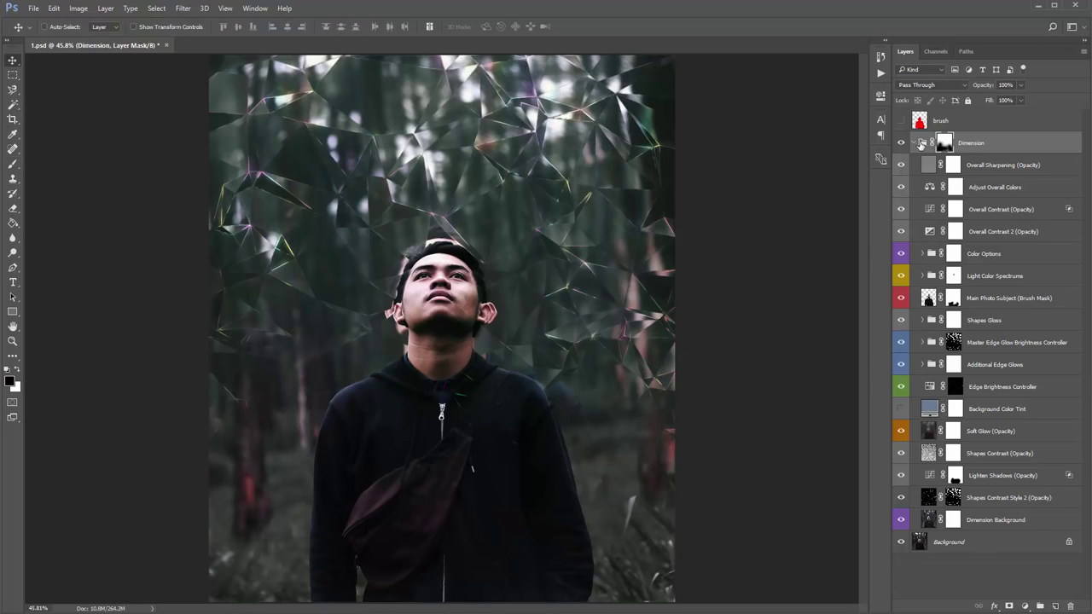
left_click(914, 143)
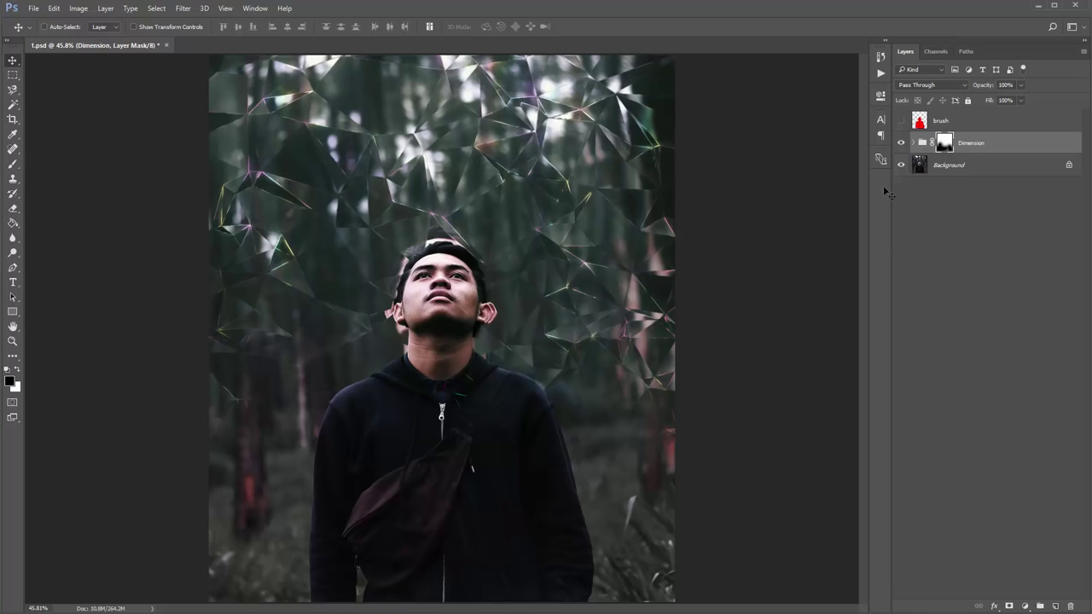
Step: Move the Color Options group out of the Dimension group to directly above it, then collapse the Dimension group
left_click(912, 142)
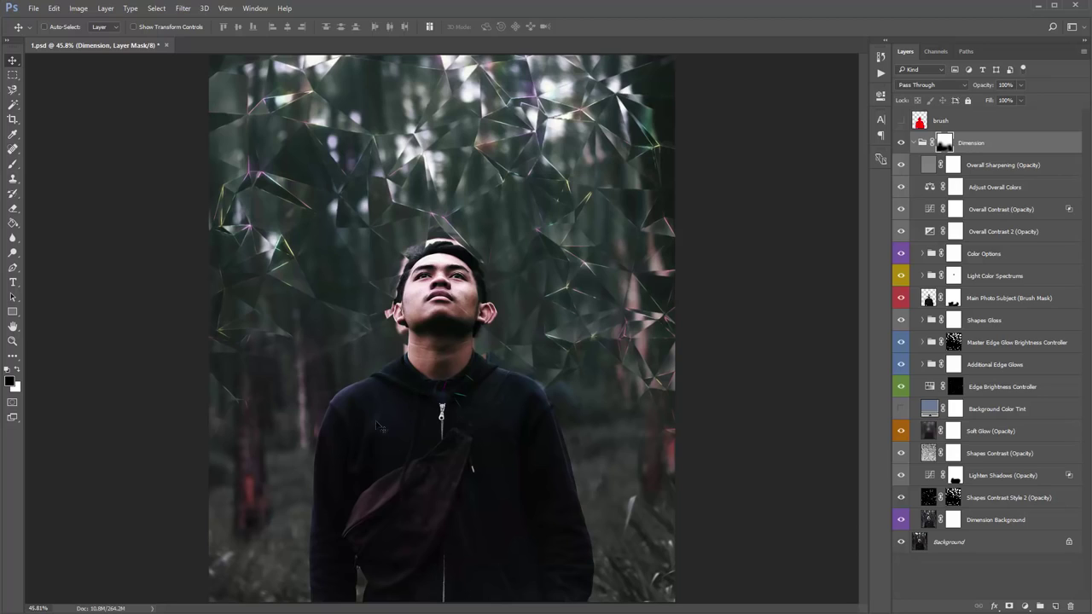
left_click(998, 256)
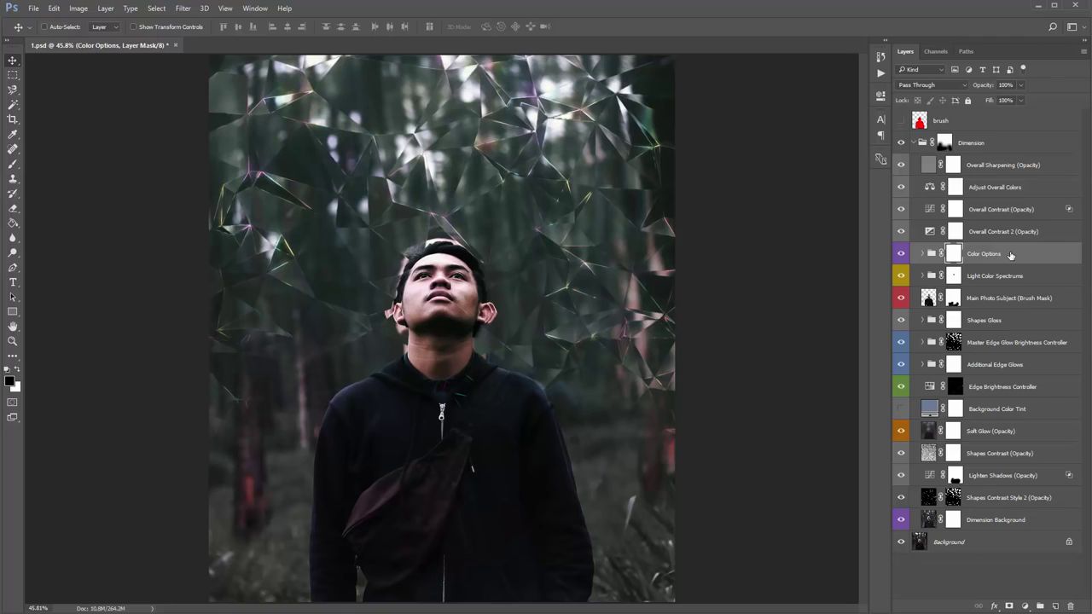
mouse_move(992, 254)
left_mouse_down()
mouse_move(981, 256)
mouse_move(991, 131)
left_mouse_up()
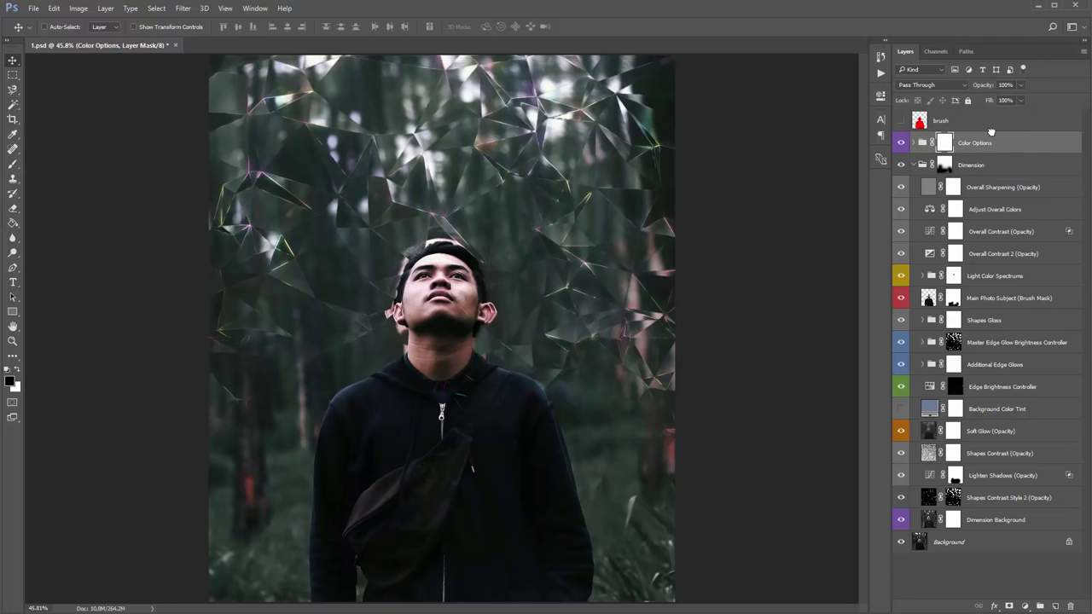
left_click(913, 164)
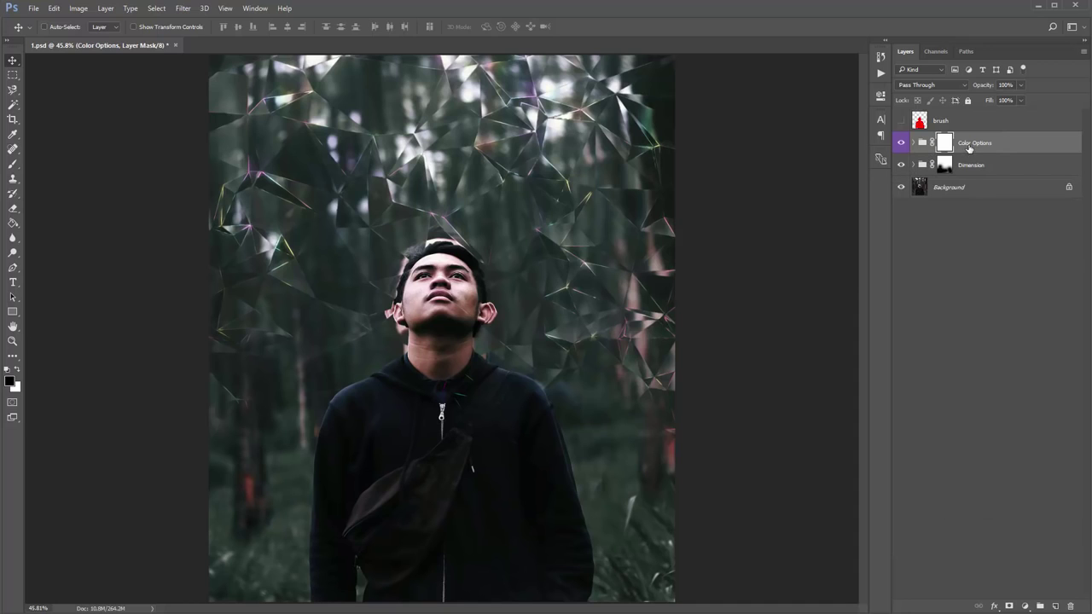
Step: Compare the recoloured photo with and without the Dimension group, leaving it visible, then expand the group and select its mask
left_click(900, 166)
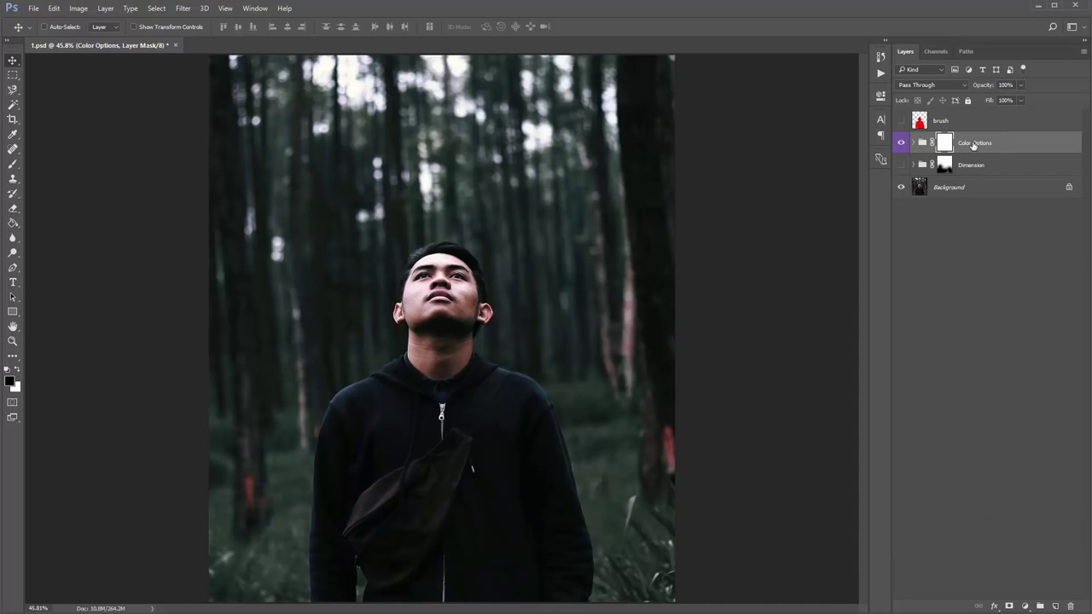
left_click(963, 189)
left_click(899, 166)
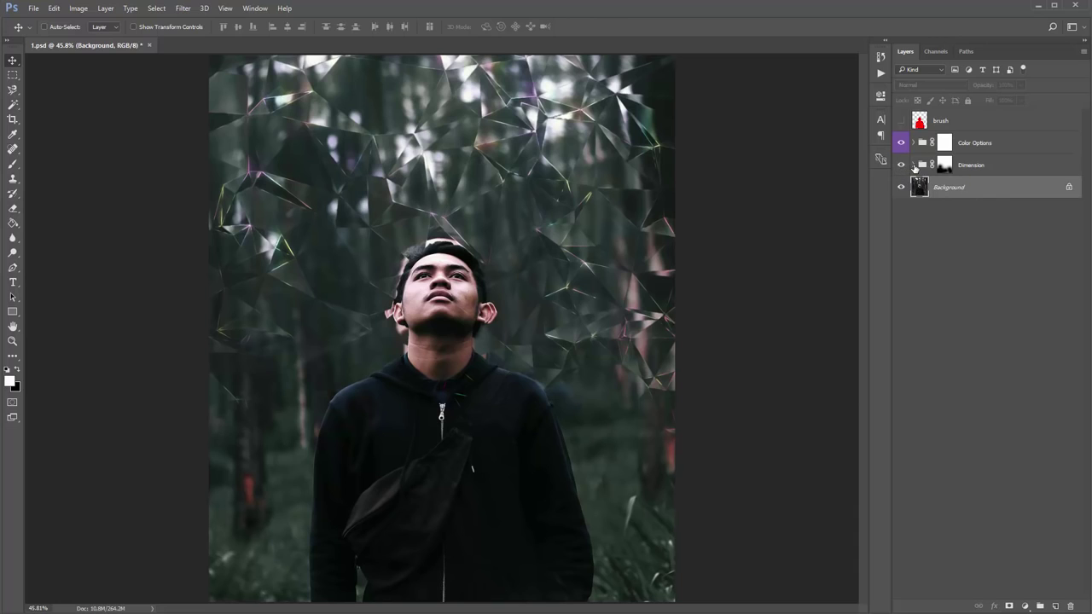
left_click(914, 165)
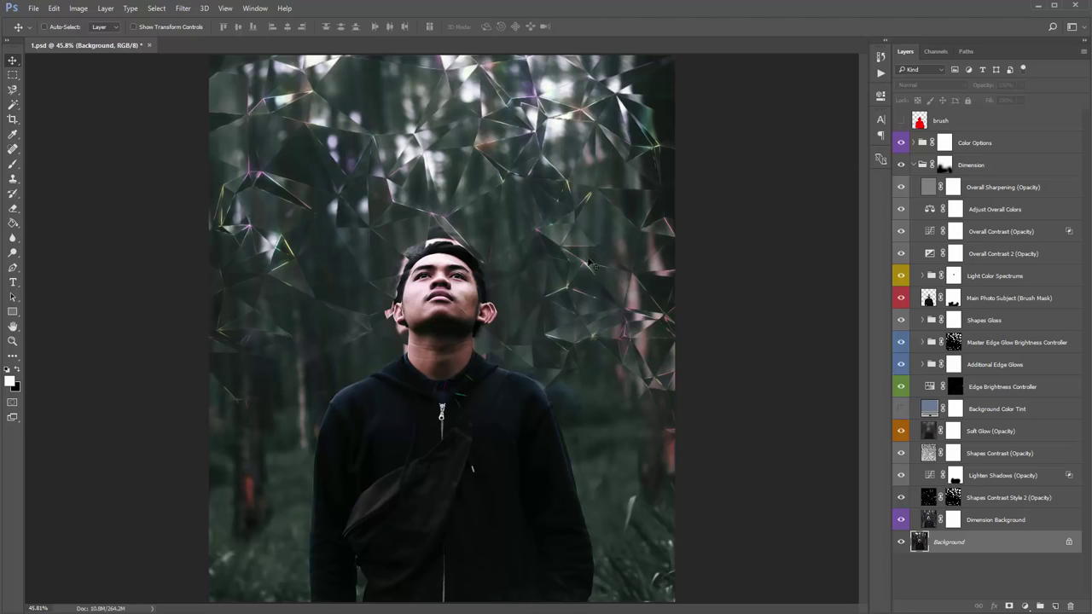
left_click(944, 164)
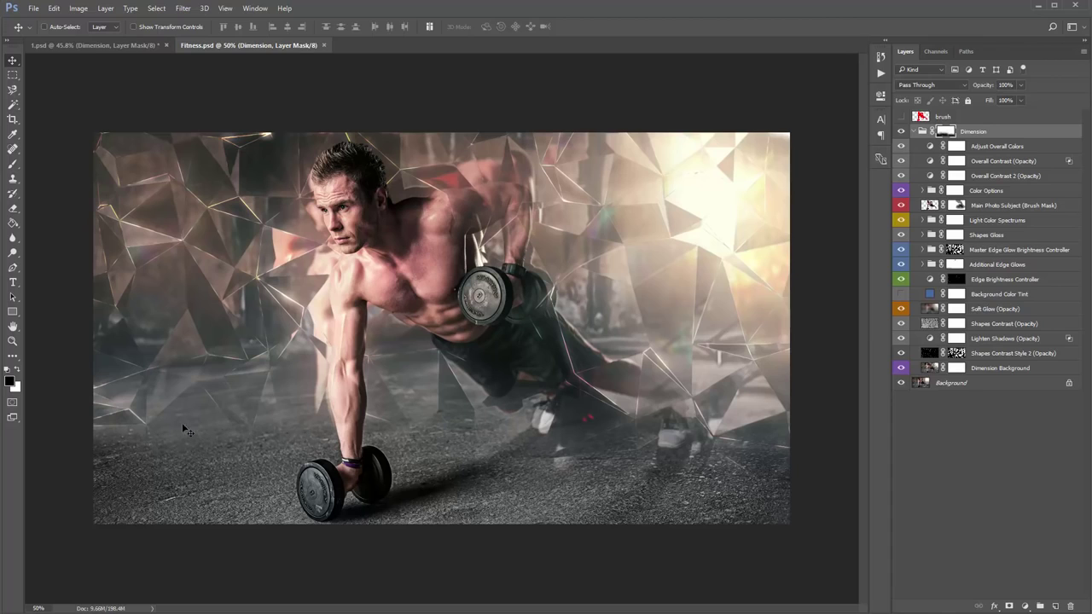
Step: In Fitness.psd, fill the masks of the Dimension group and the Main Photo Subject layer with white
left_click(944, 134, "shift")
left_click(944, 134, "shift")
key("alt+BackSpace")
key("ctrl+BackSpace")
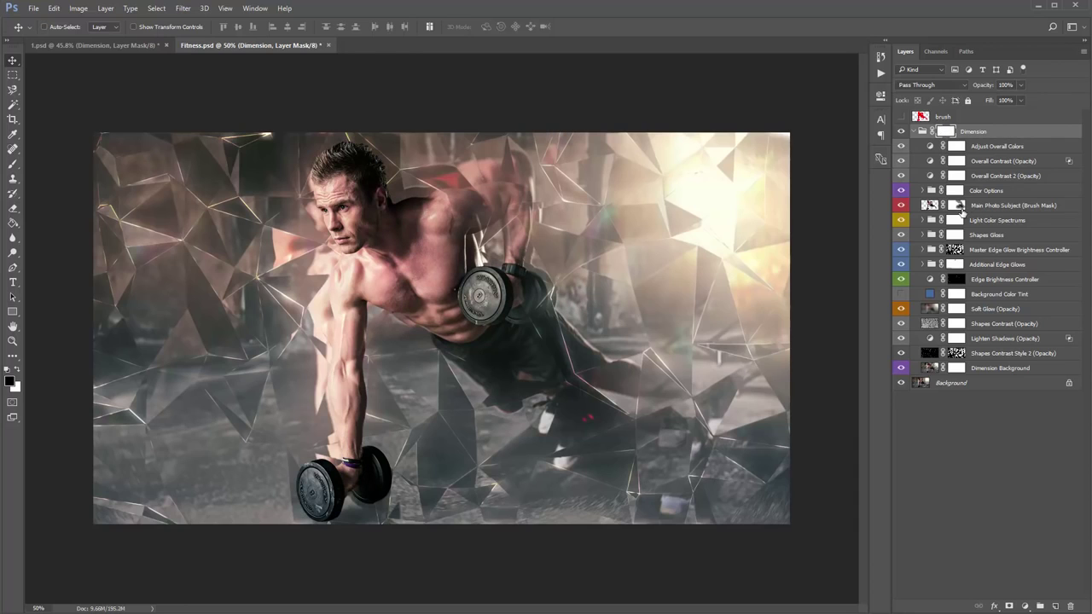
left_click(959, 210)
key("ctrl+BackSpace")
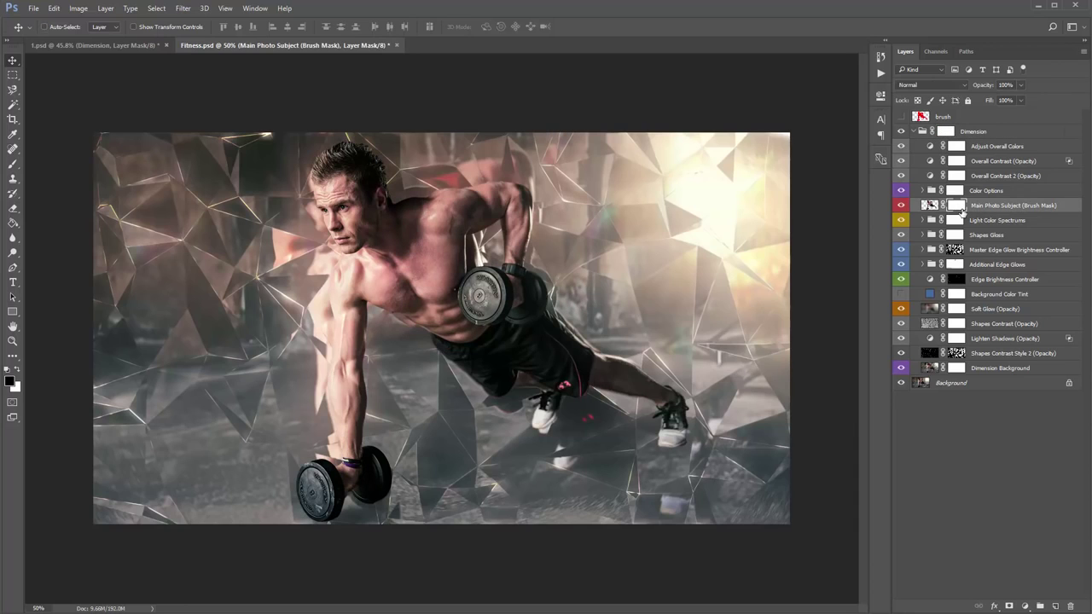
left_click(929, 206)
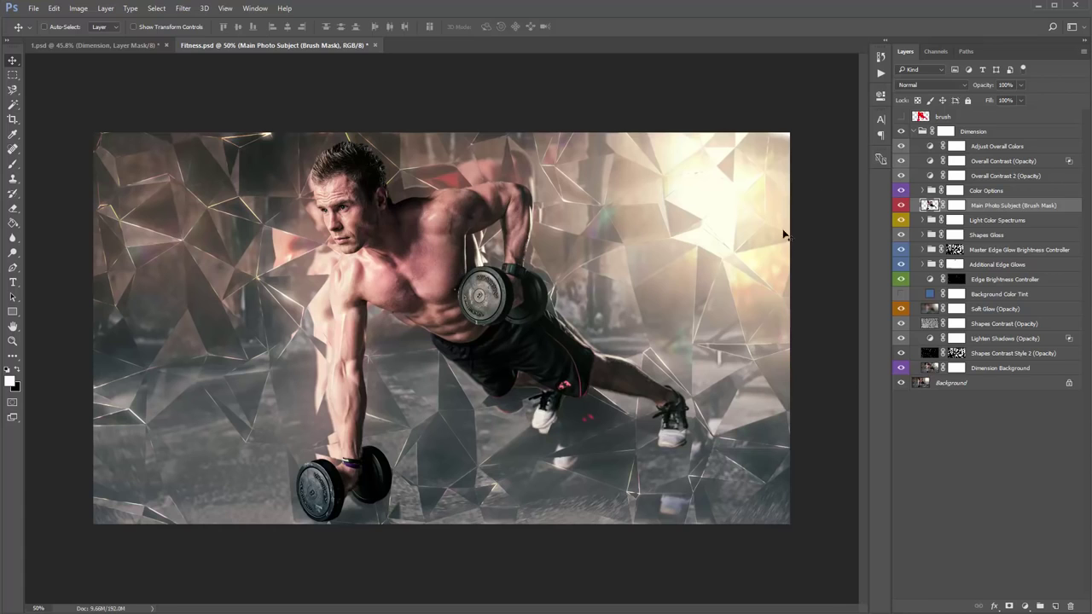
Step: Compare the original photo, the red brush layer and the Dimension effect, leaving the brush layer hidden and the Dimension group visible
left_click(901, 131)
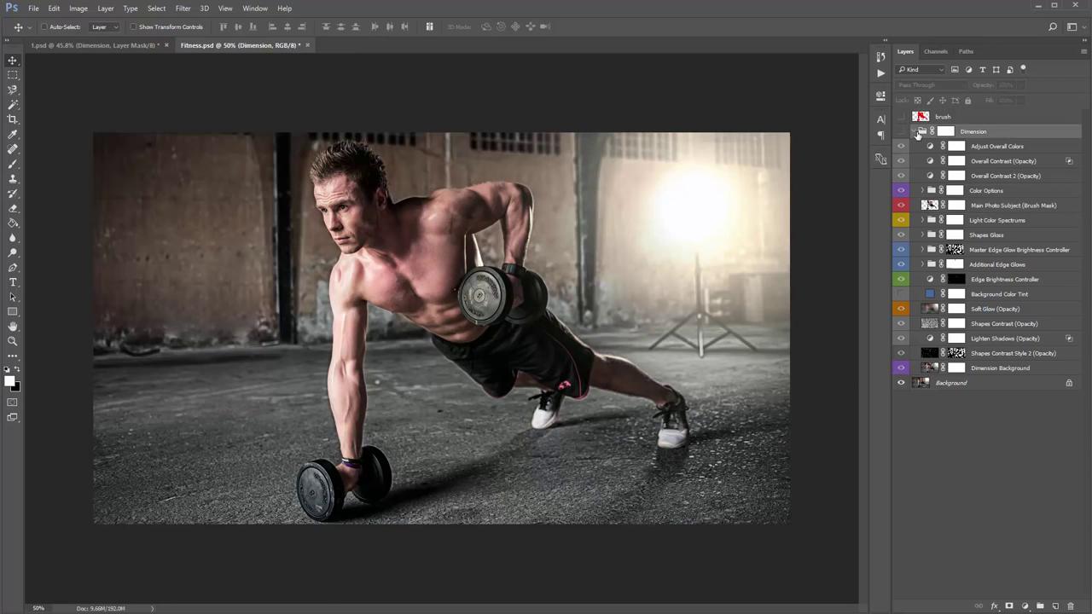
left_click(914, 132)
left_click(903, 117)
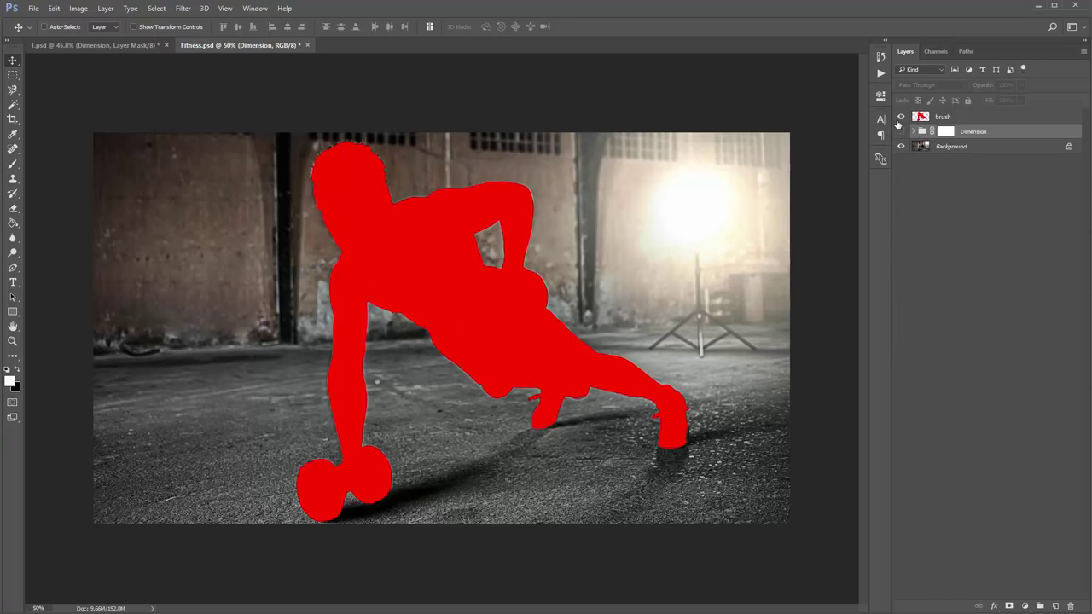
left_click(900, 117)
left_click(901, 131)
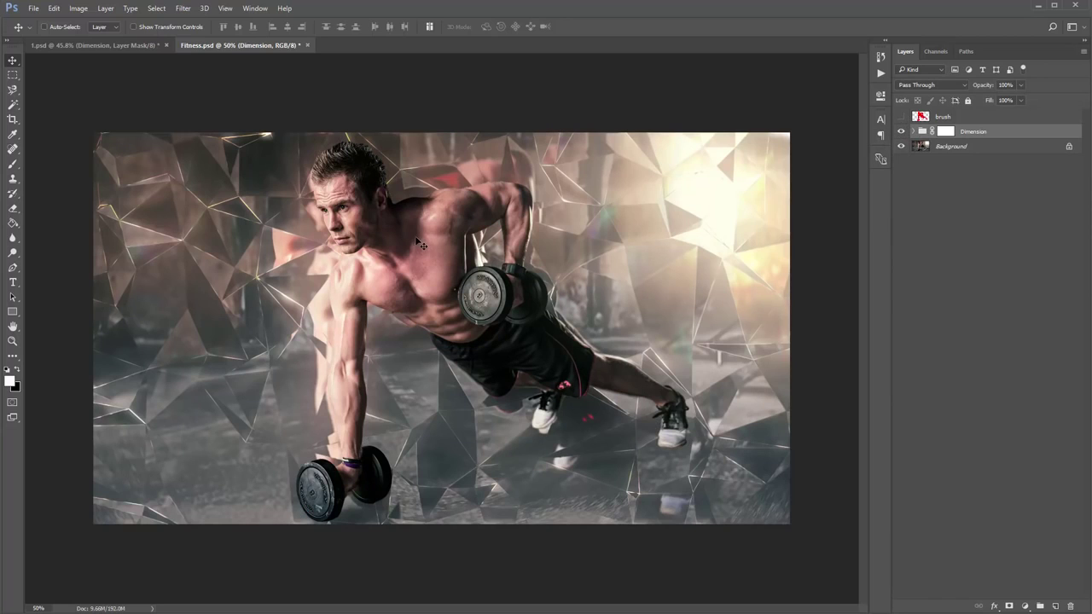
Step: Paint black with a 300 px brush on the Main Photo Subject layer's mask over the athlete's legs and feet
left_click(914, 130)
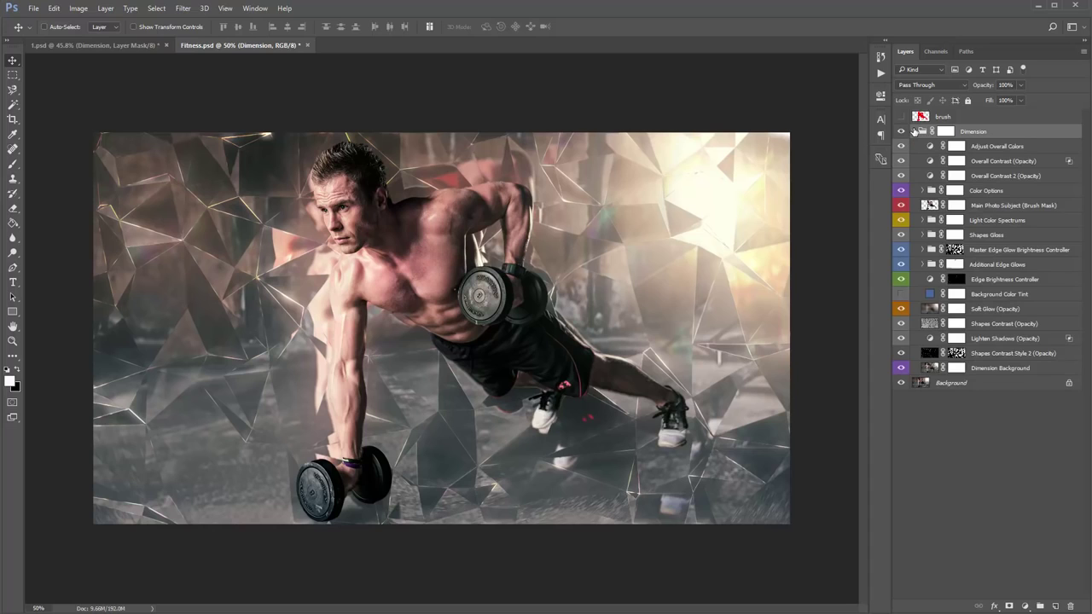
left_click(973, 209)
left_click(954, 207)
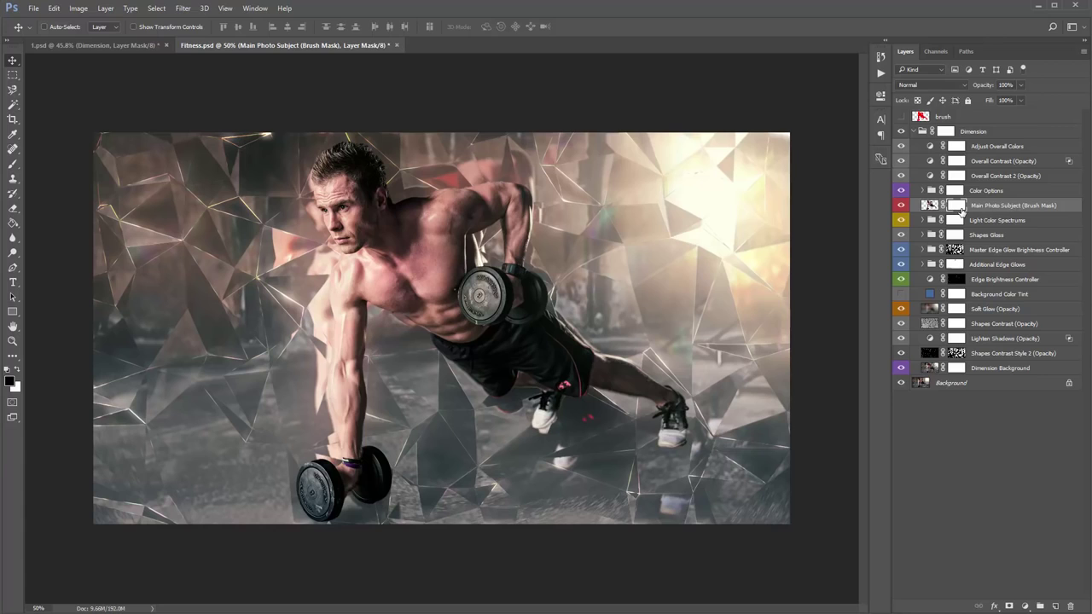
key("b")
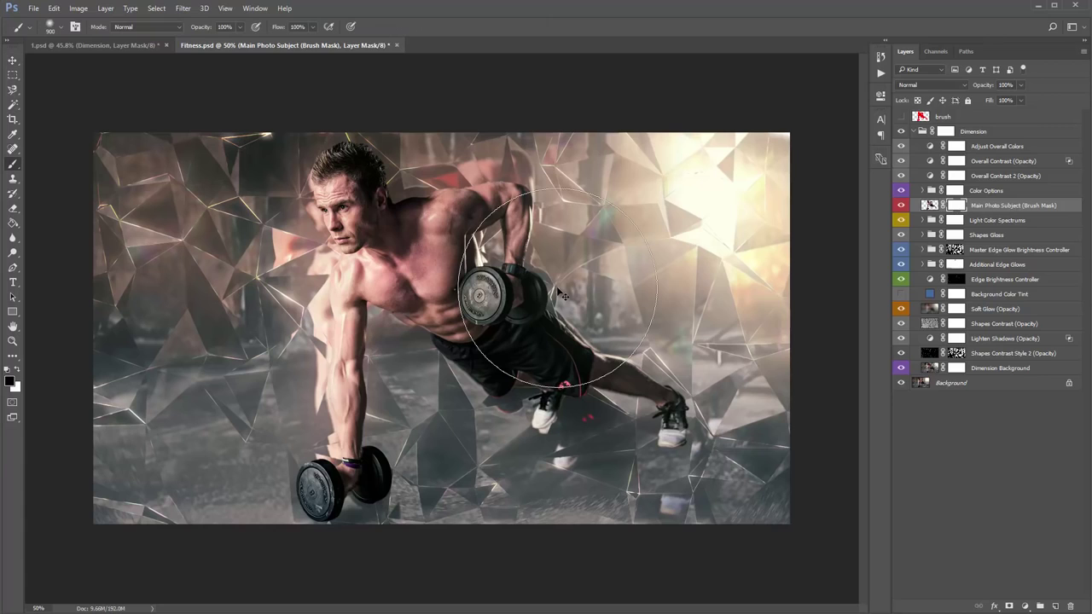
key("bracketleft")
key("bracketleft")
key("bracketleft")
key("bracketleft")
key("bracketleft")
key("bracketleft")
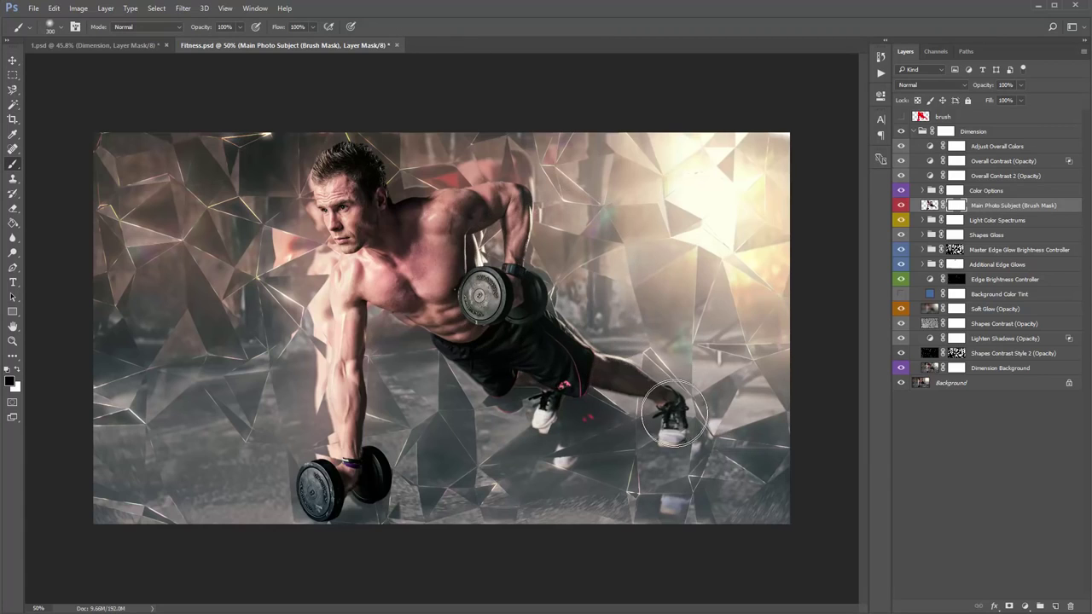
mouse_move(673, 427)
left_mouse_down()
mouse_move(638, 366)
mouse_move(623, 376)
mouse_move(563, 365)
mouse_move(569, 345)
mouse_move(453, 377)
mouse_move(502, 397)
mouse_move(478, 410)
mouse_move(491, 418)
mouse_move(680, 388)
left_mouse_up()
key("bracketleft")
key("bracketleft")
key("x")
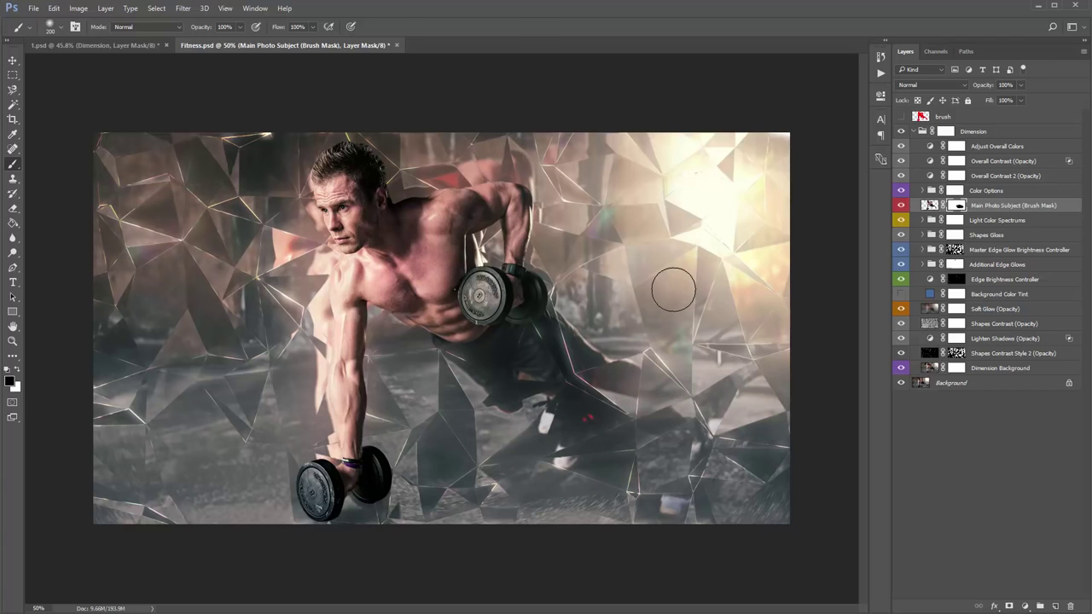
key("v")
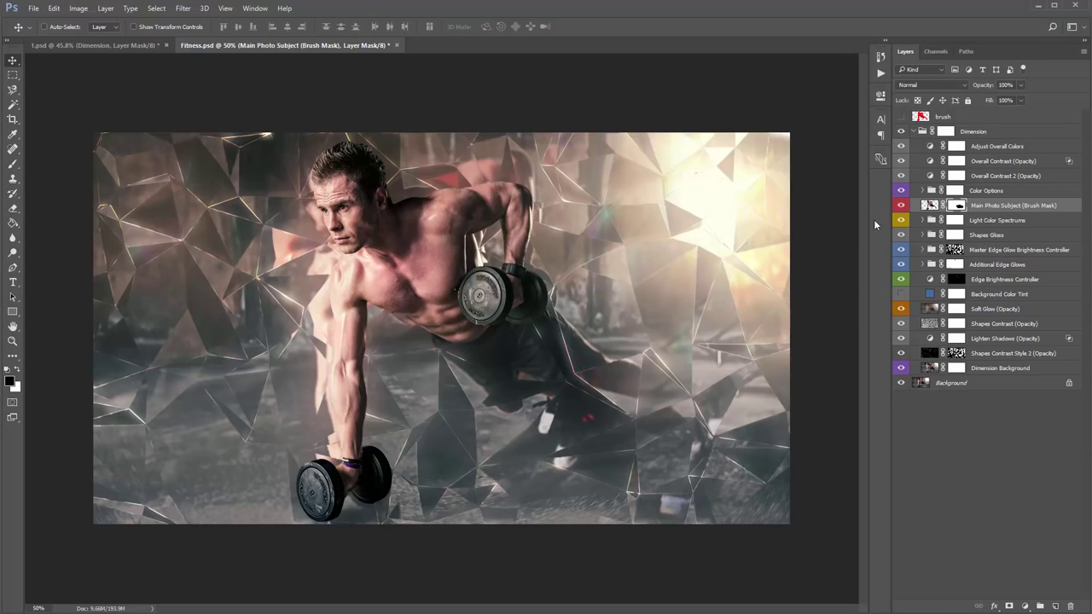
Step: Paint black with a 300 px brush on the Dimension group's mask across the ground along the photo's lower edge
left_click(943, 132)
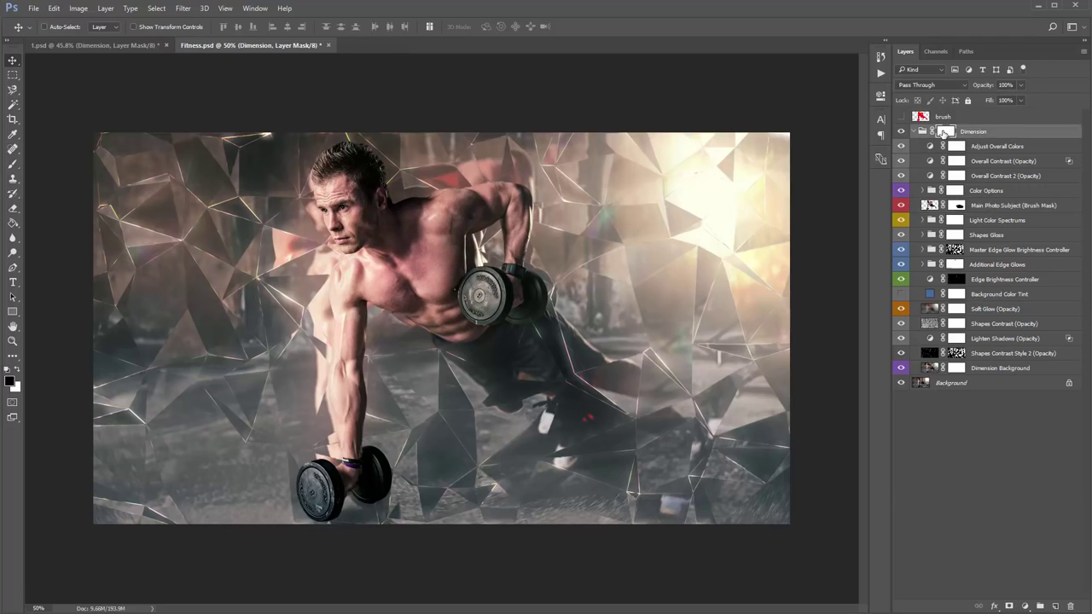
key("b")
key("bracketright")
mouse_move(130, 503)
left_mouse_down()
mouse_move(224, 493)
mouse_move(185, 496)
mouse_move(229, 479)
mouse_move(90, 476)
mouse_move(246, 500)
mouse_move(269, 477)
mouse_move(137, 487)
mouse_move(442, 477)
mouse_move(373, 490)
mouse_move(495, 469)
mouse_move(594, 477)
mouse_move(522, 477)
mouse_move(543, 486)
mouse_move(731, 487)
mouse_move(601, 502)
mouse_move(694, 473)
mouse_move(619, 471)
mouse_move(715, 475)
mouse_move(764, 479)
left_mouse_up()
key("bracketright")
key("bracketleft")
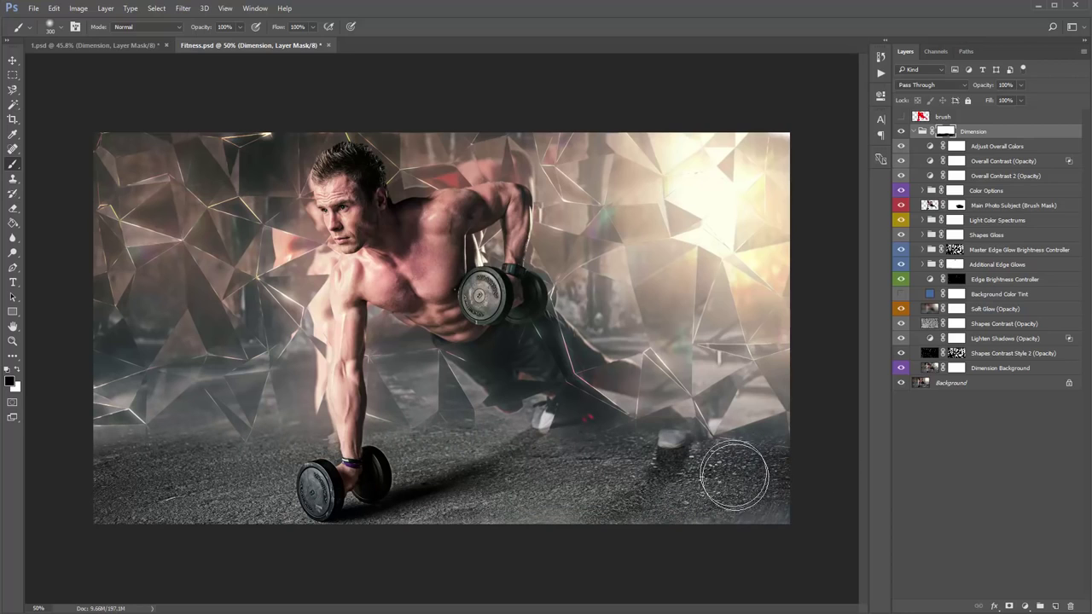
Step: Paint white on the Dimension group's mask around the athlete's rear foot and the photo's lower-right ground
key("x")
left_click(675, 428)
mouse_move(680, 519)
left_mouse_down()
mouse_move(760, 483)
mouse_move(760, 495)
left_mouse_up()
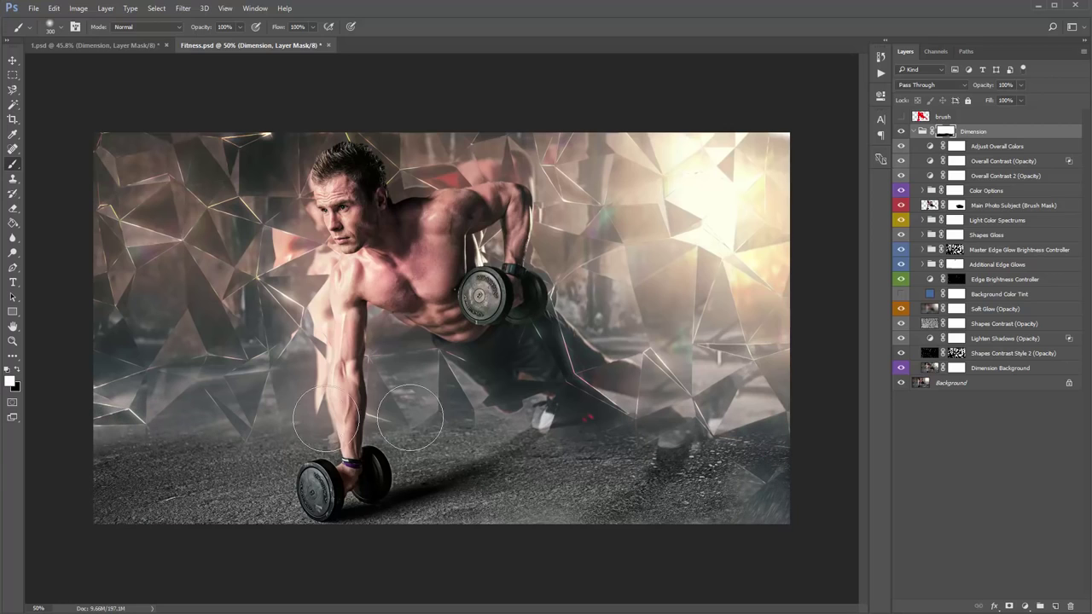
key("v")
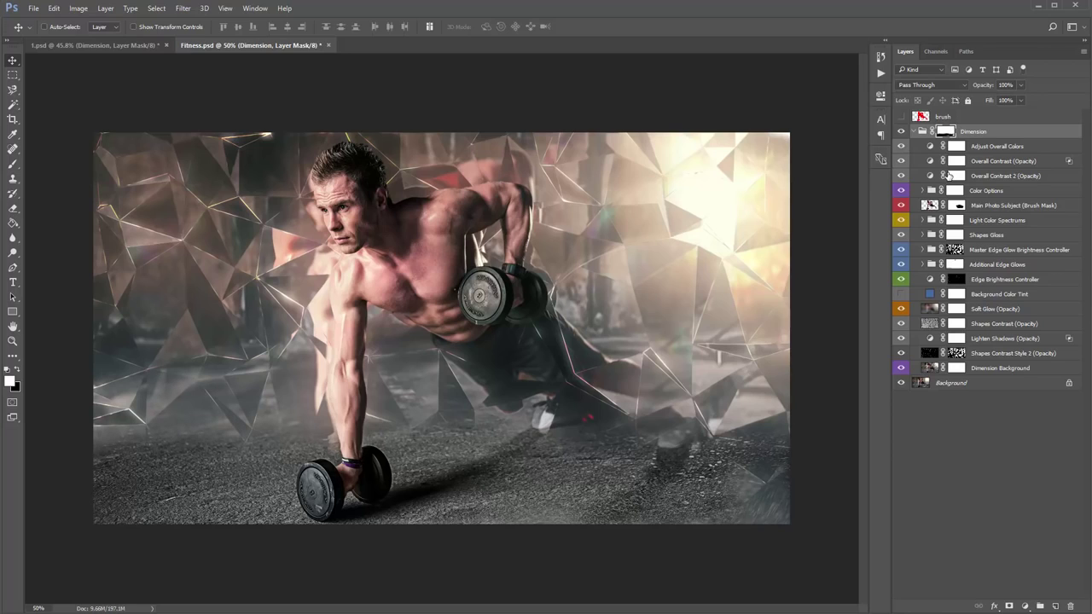
Step: Paint black at 30% opacity with a 500 px brush on the Dimension group's mask across the ground, blending it with the glass shapes
key("b")
key("bracketright")
key("bracketright")
key("bracketright")
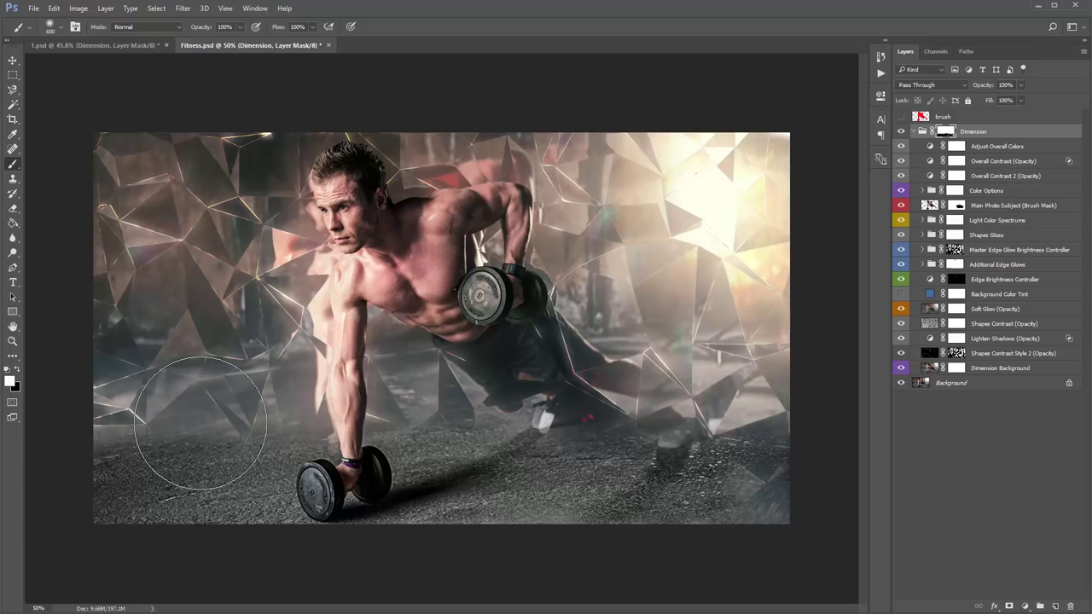
key("bracketleft")
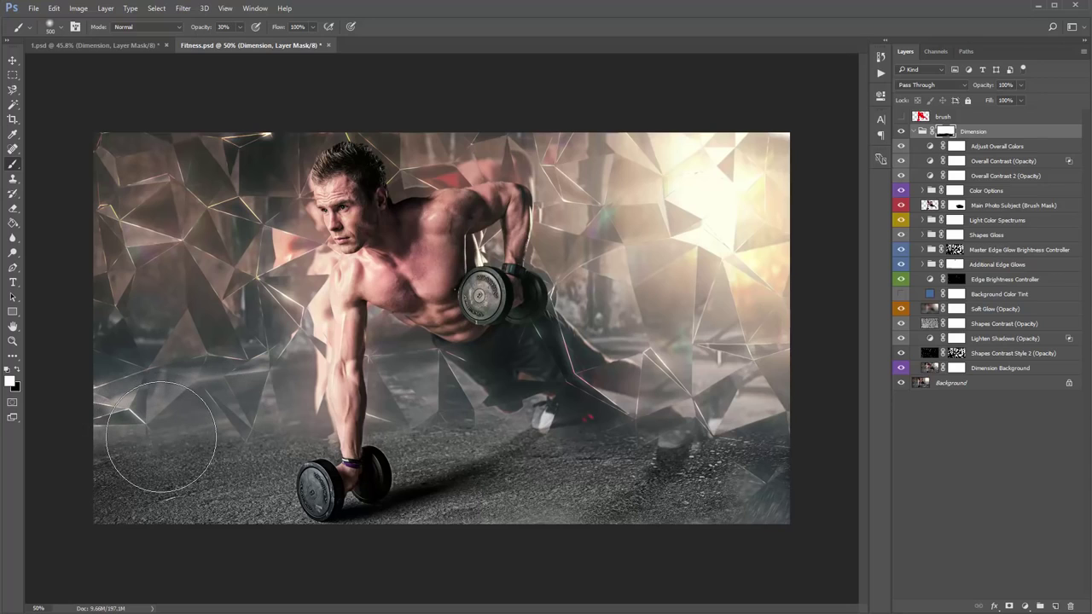
key("x")
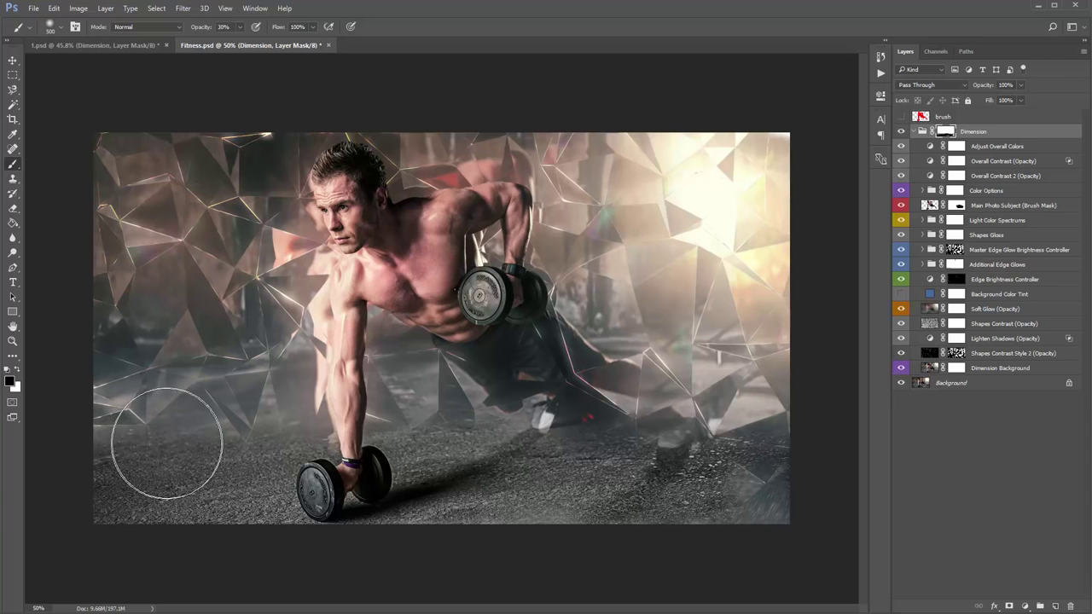
mouse_move(186, 438)
left_mouse_down()
mouse_move(655, 446)
mouse_move(737, 473)
mouse_move(765, 514)
mouse_move(765, 445)
mouse_move(778, 439)
mouse_move(724, 477)
mouse_move(664, 495)
left_mouse_up()
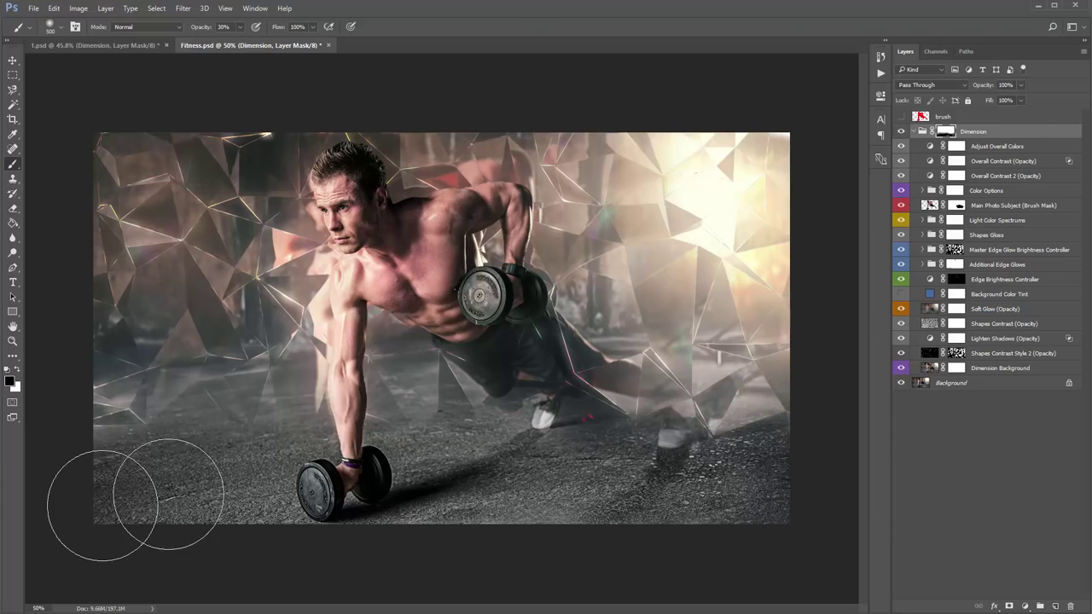
key("v")
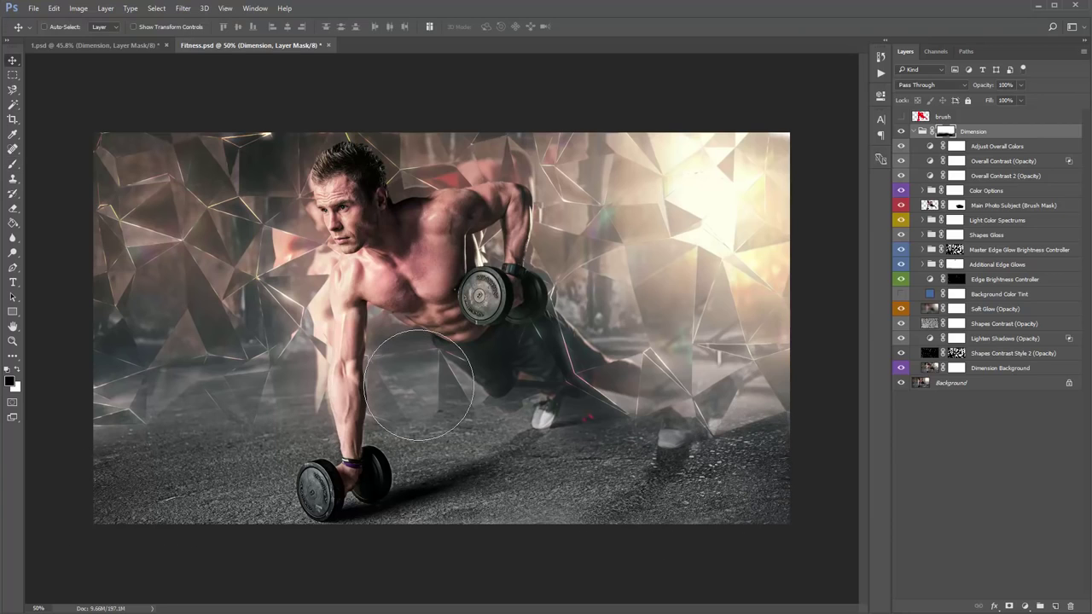
Step: Compare the fitness photo with the Dimension group's mask disabled and enabled
left_click(947, 134, "shift")
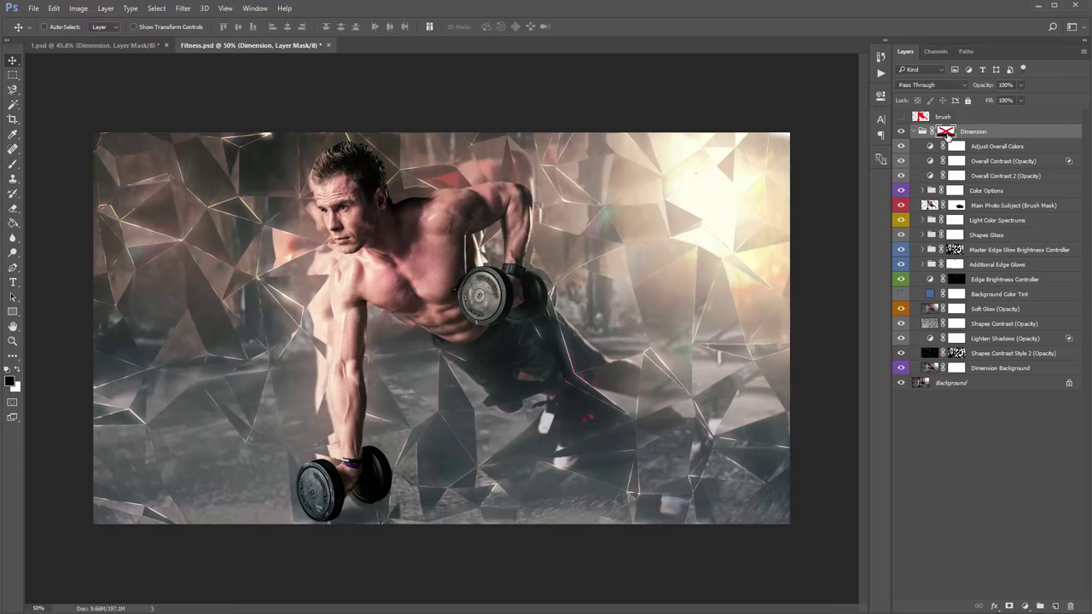
left_click(947, 135, "shift")
left_click(947, 135, "shift")
left_click(947, 134, "shift")
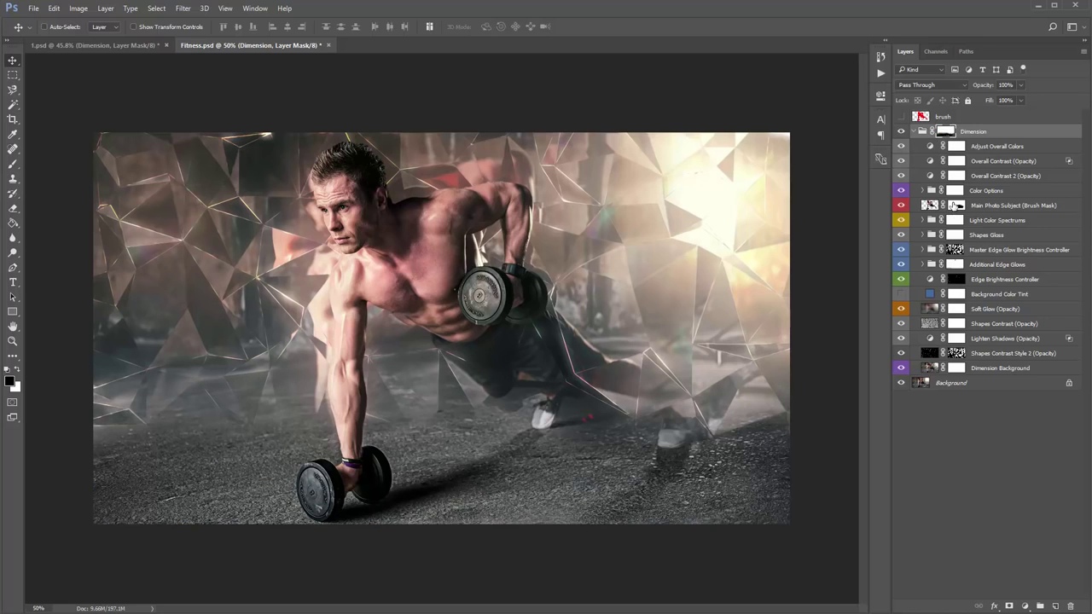
Step: Compare the athlete's legs with the Main Photo Subject layer's mask disabled and enabled
left_click(953, 206)
left_click(955, 206, "shift")
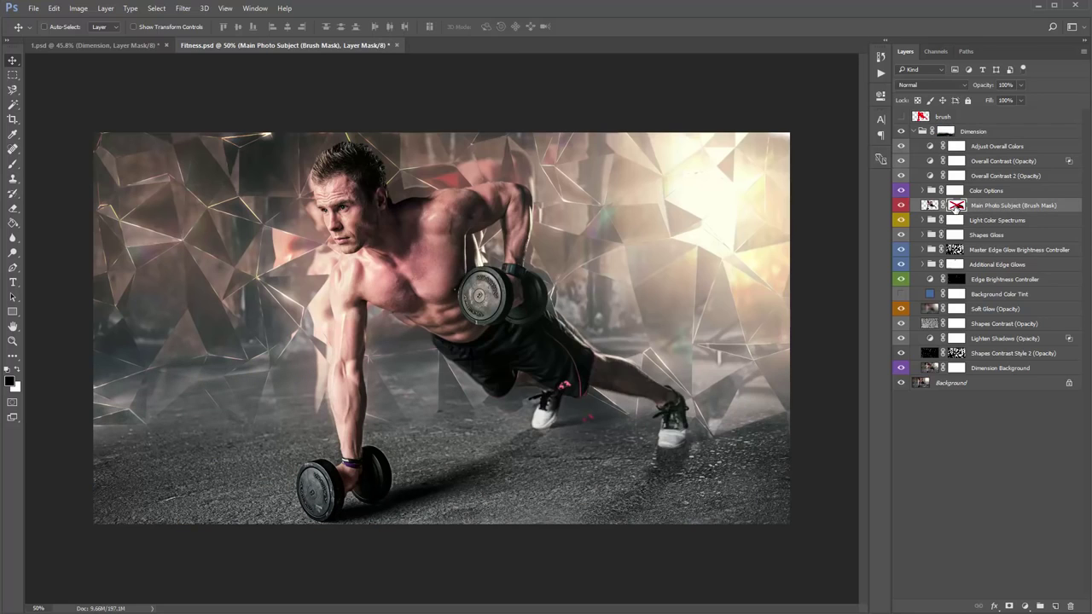
left_click(955, 206, "shift")
left_click(954, 206, "shift")
left_click(955, 205, "shift")
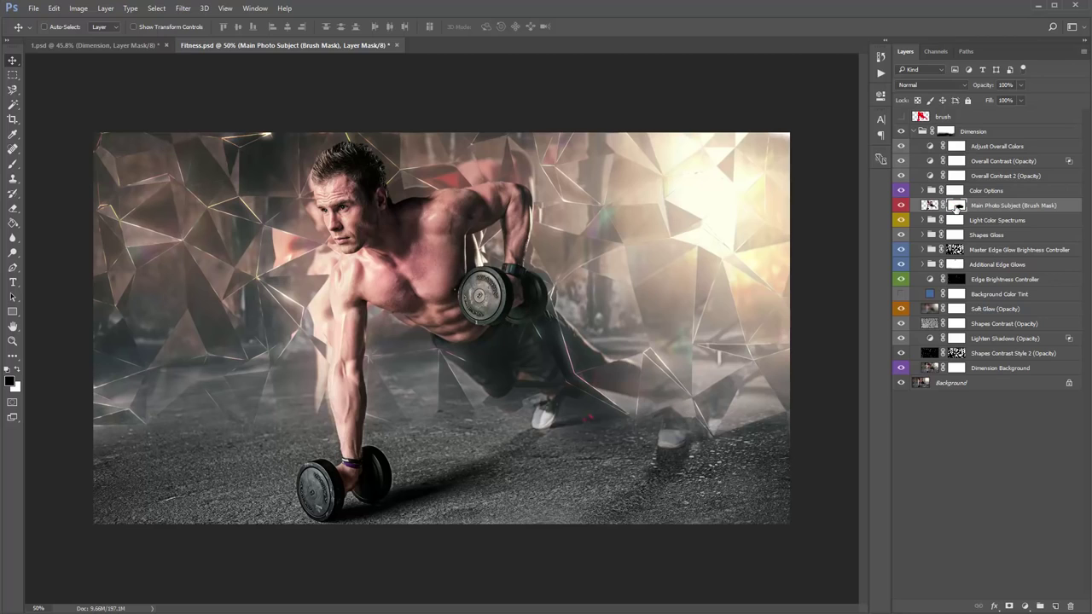
Step: Close Fitness.psd without saving the changes
key("ctrl+w")
key("Tab")
key("Return")
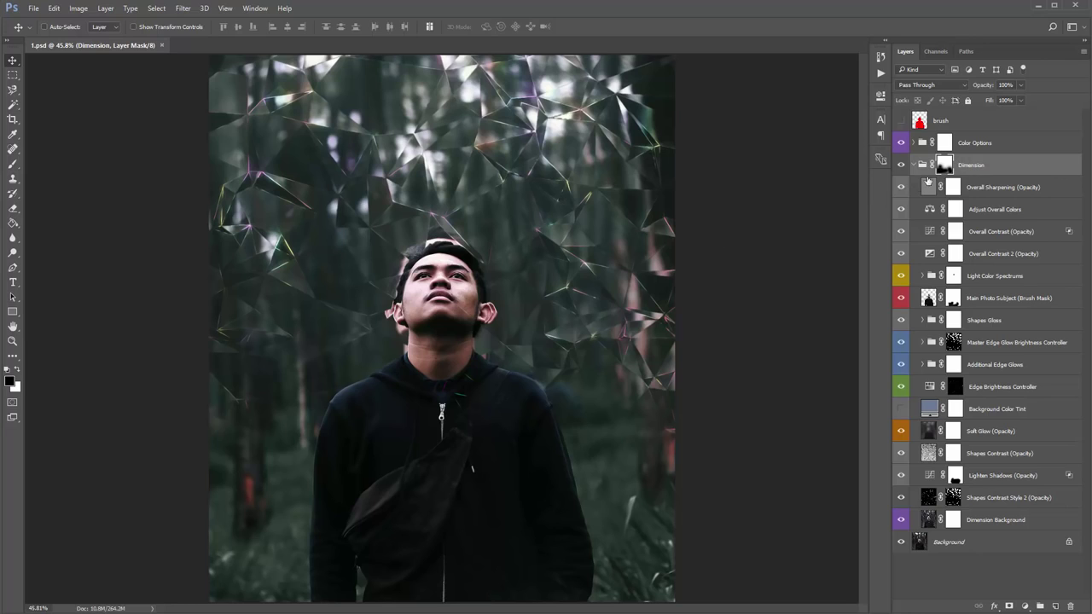
Step: Disable the Dimension group's mask in 1.psd and move the Color Options group inside Dimension, just above Light Color Spectrums
left_click(944, 165, "shift")
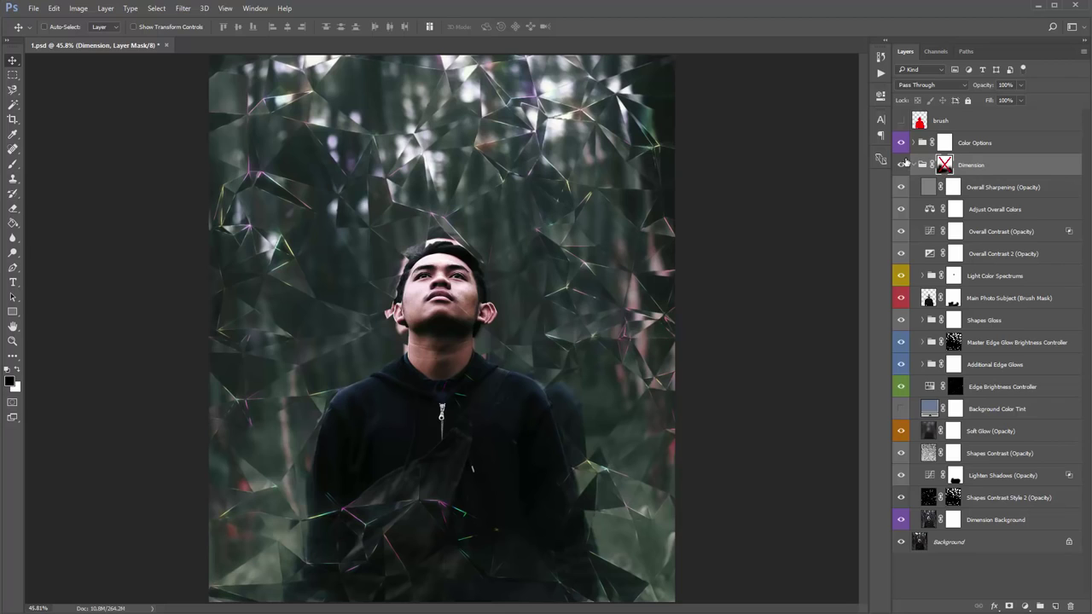
left_click(913, 164)
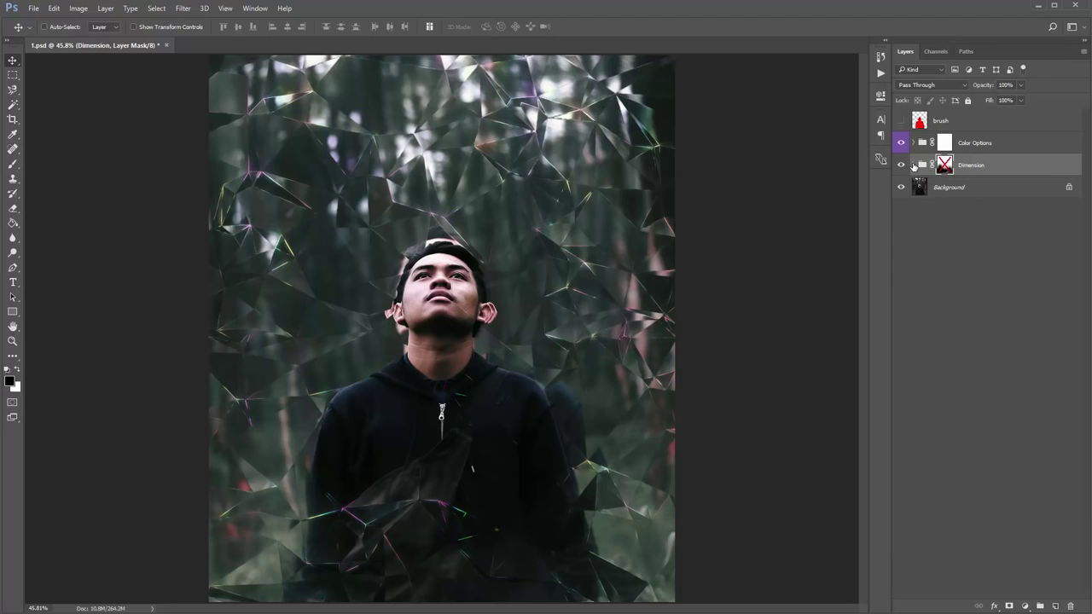
left_click(914, 164)
left_click(969, 148)
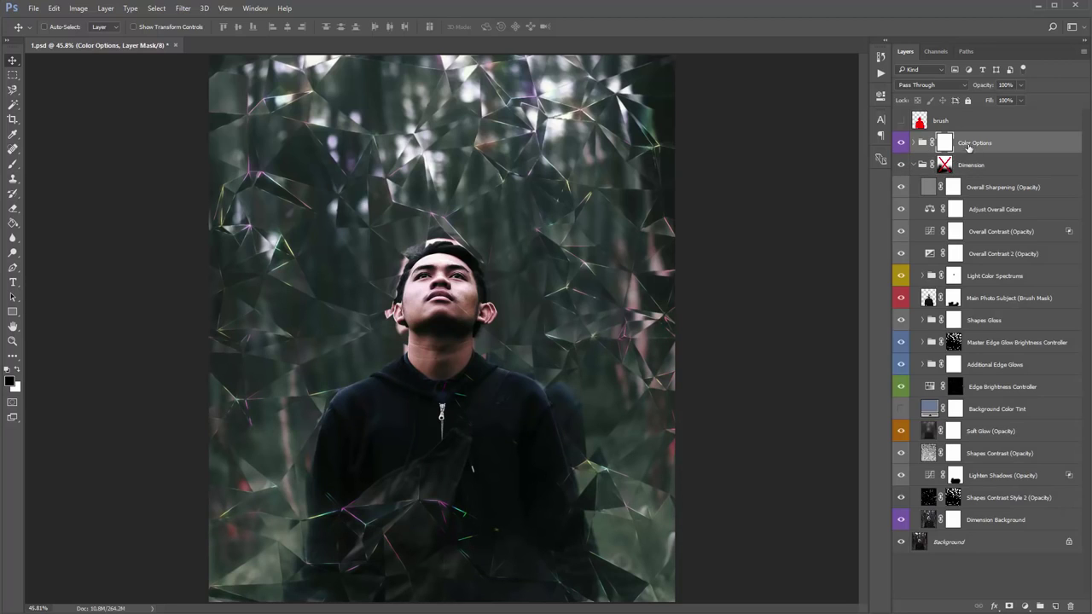
left_click_drag(971, 149, 1033, 256)
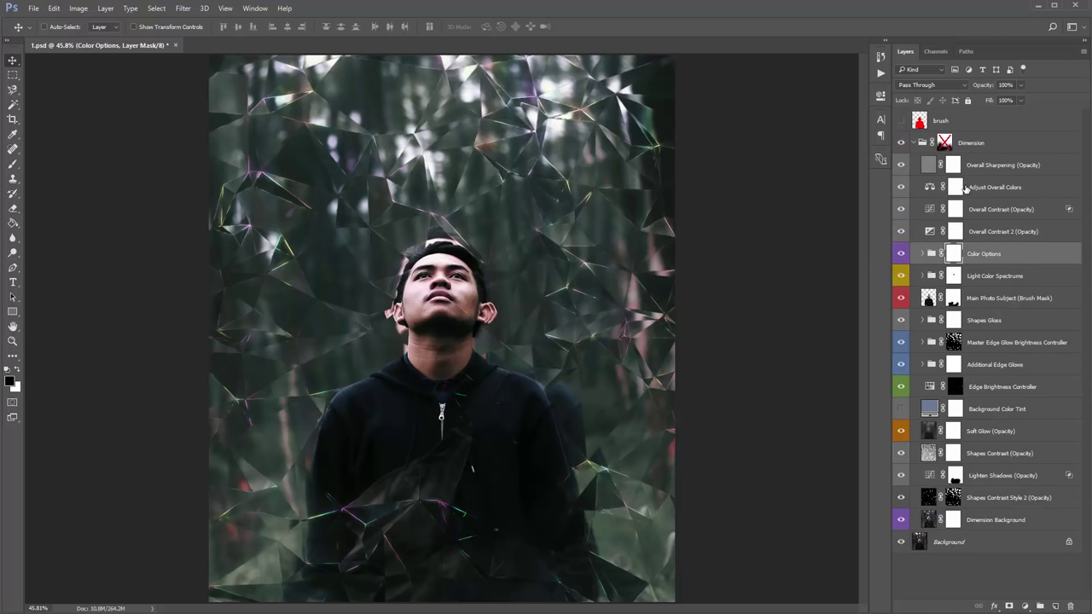
Step: Collapse the Dimension group and compare the forest portrait with the group hidden and shown
left_click(915, 145)
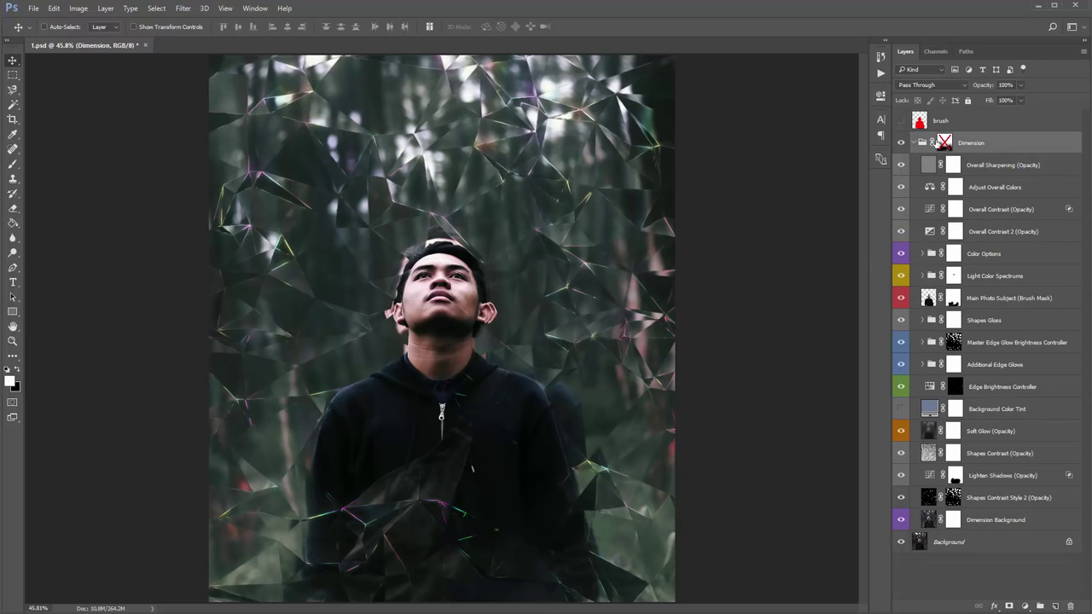
left_click(912, 143)
left_click(902, 143)
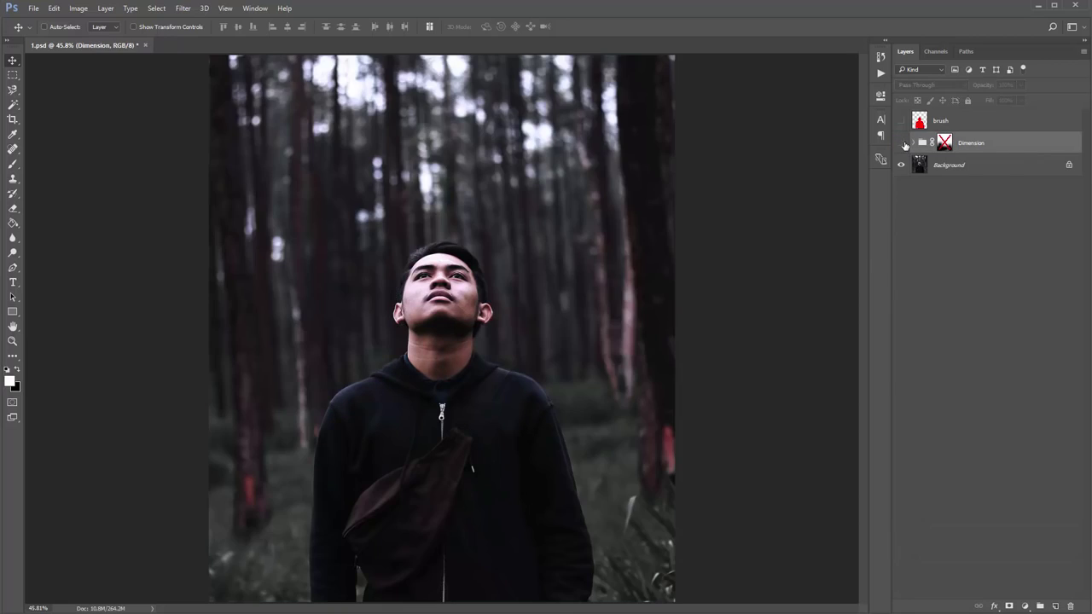
left_click(902, 143)
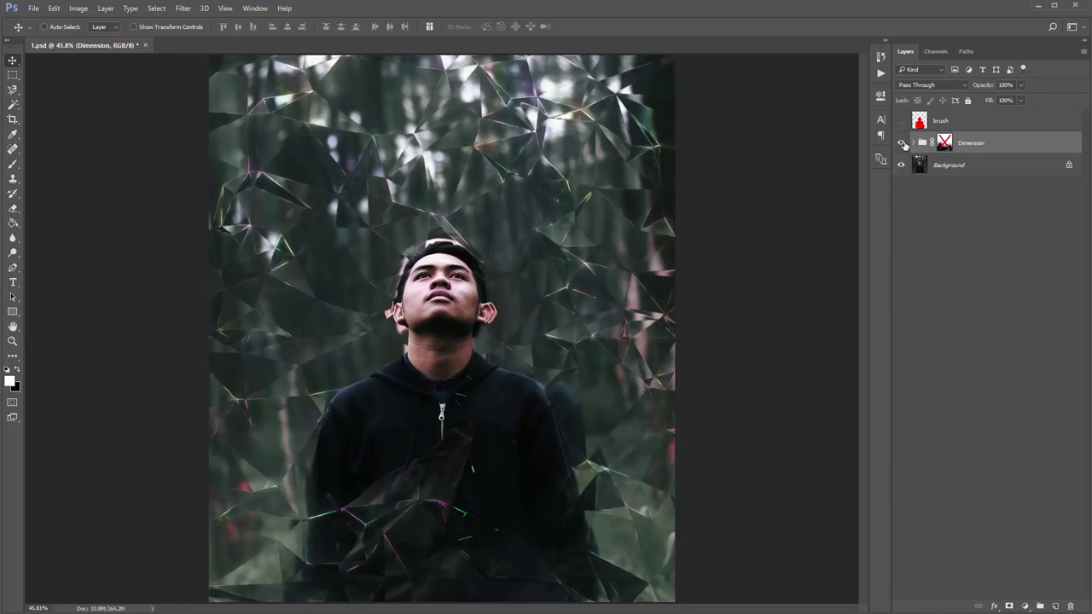
left_click(903, 143)
left_click(903, 144)
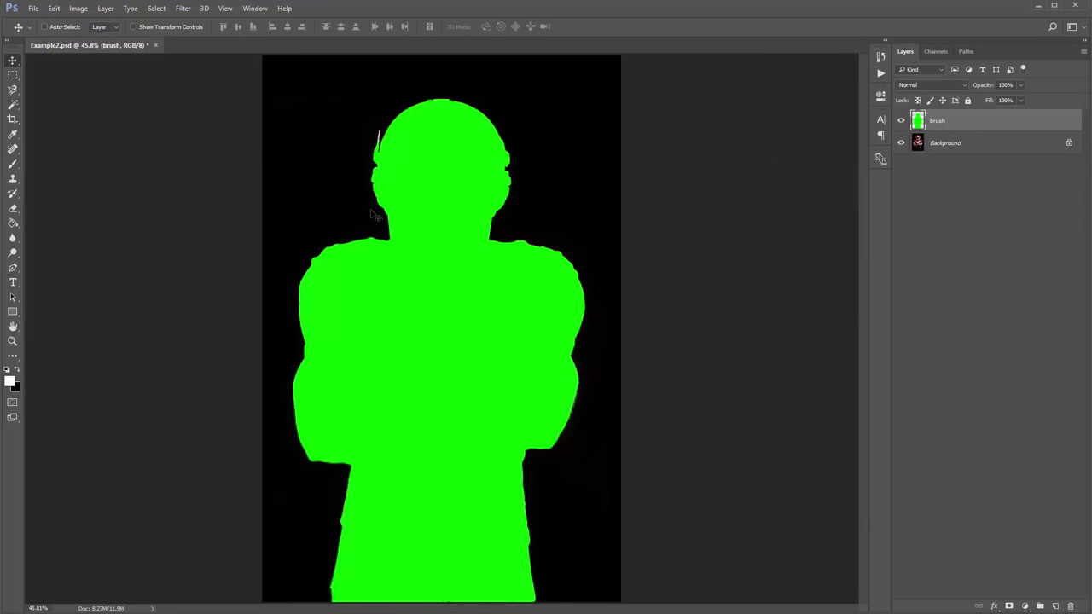
Step: Check the football player photo in Example2.psd with the brush layer hidden and shown, undoing any accidental shift of the layer
left_click(902, 120)
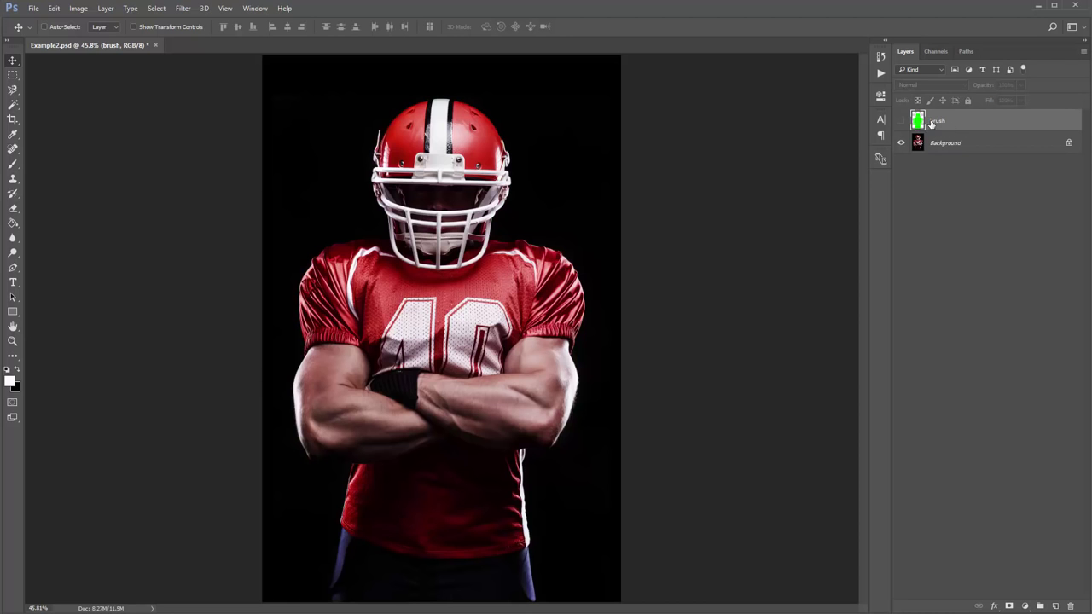
left_click(901, 120)
mouse_move(539, 251)
left_mouse_down()
mouse_move(574, 243)
mouse_move(542, 253)
mouse_move(557, 236)
left_mouse_up()
key("ctrl+z")
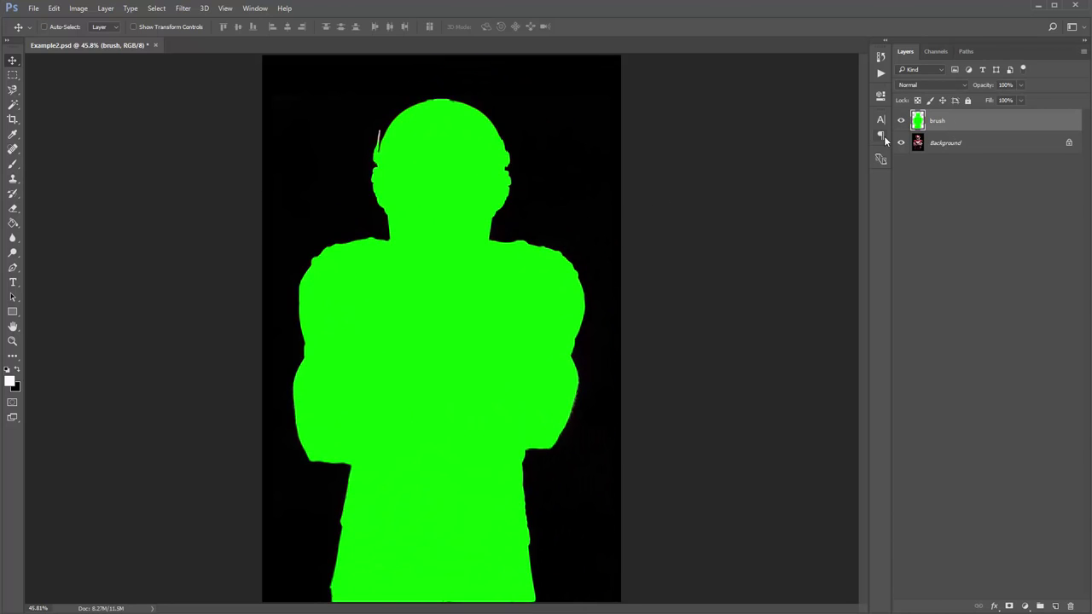
Step: Run the Dimension action on the football player photo and continue to the glass pattern settings
left_click(882, 73)
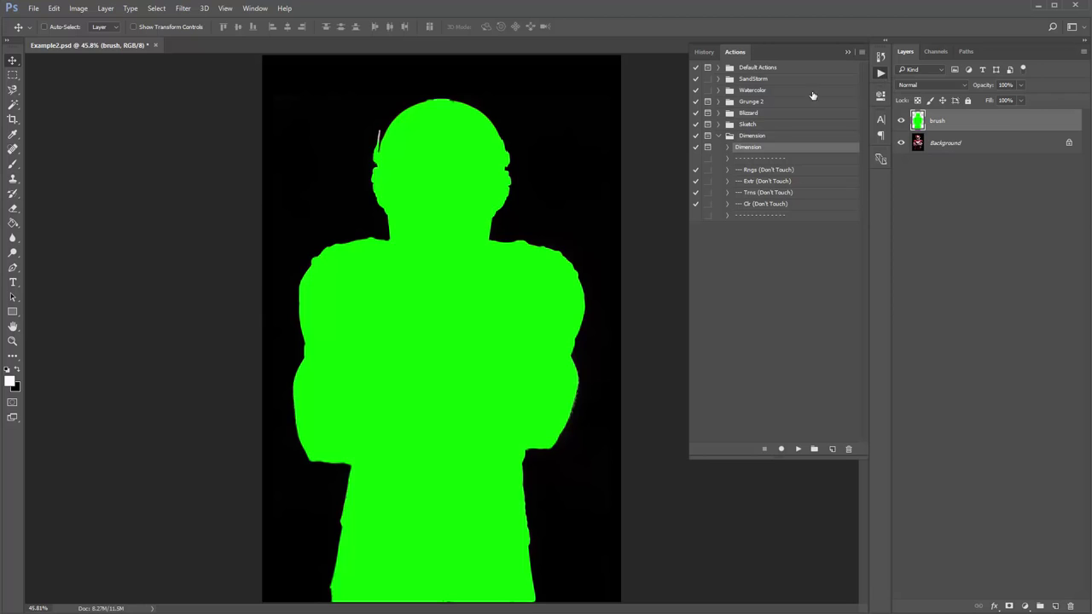
left_click(795, 449)
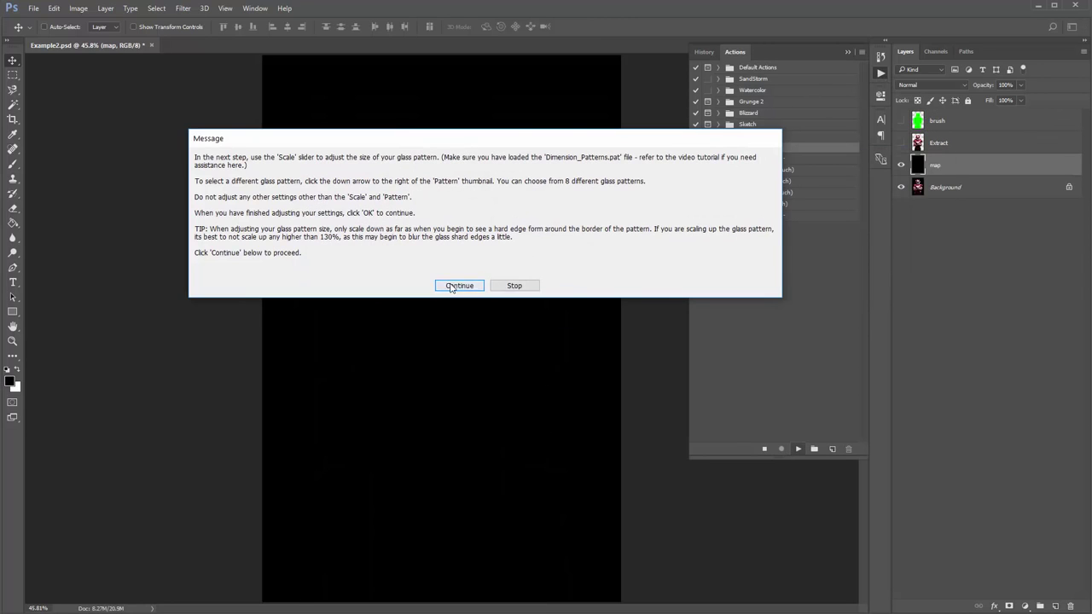
left_click(452, 284)
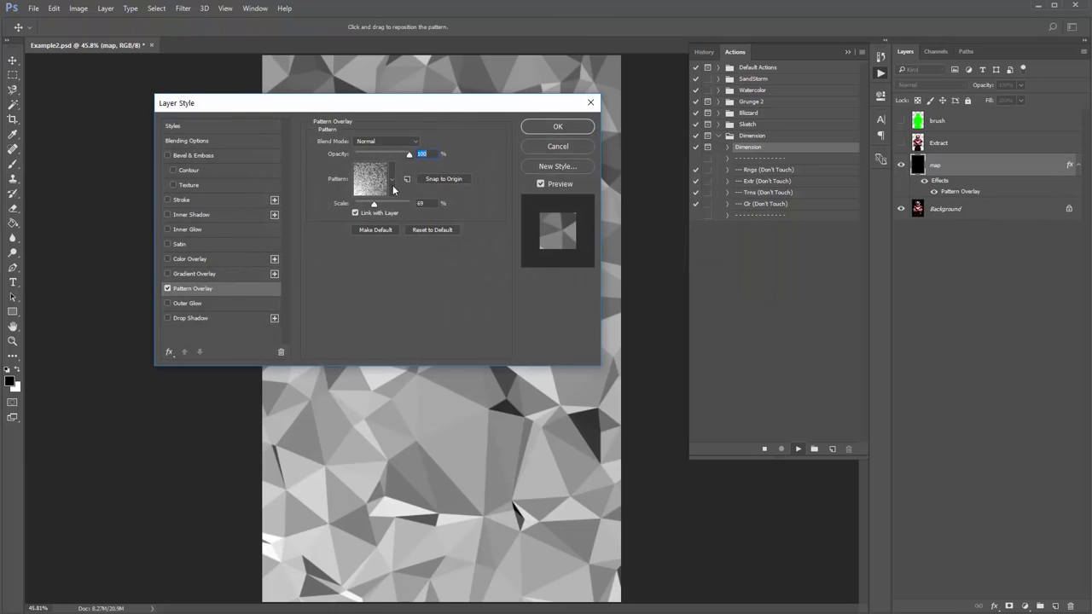
Step: Try several glass patterns in the map layer's Pattern Overlay and apply the chosen one, letting the action finish
left_click(393, 187)
left_click(357, 218)
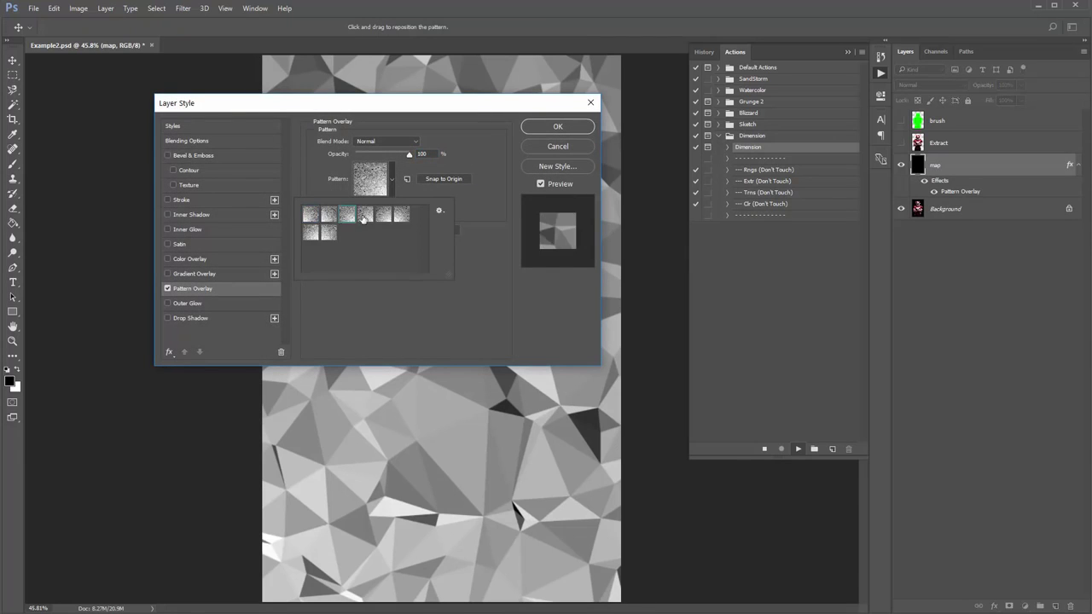
left_click(387, 217)
left_click(401, 217)
left_click(368, 216)
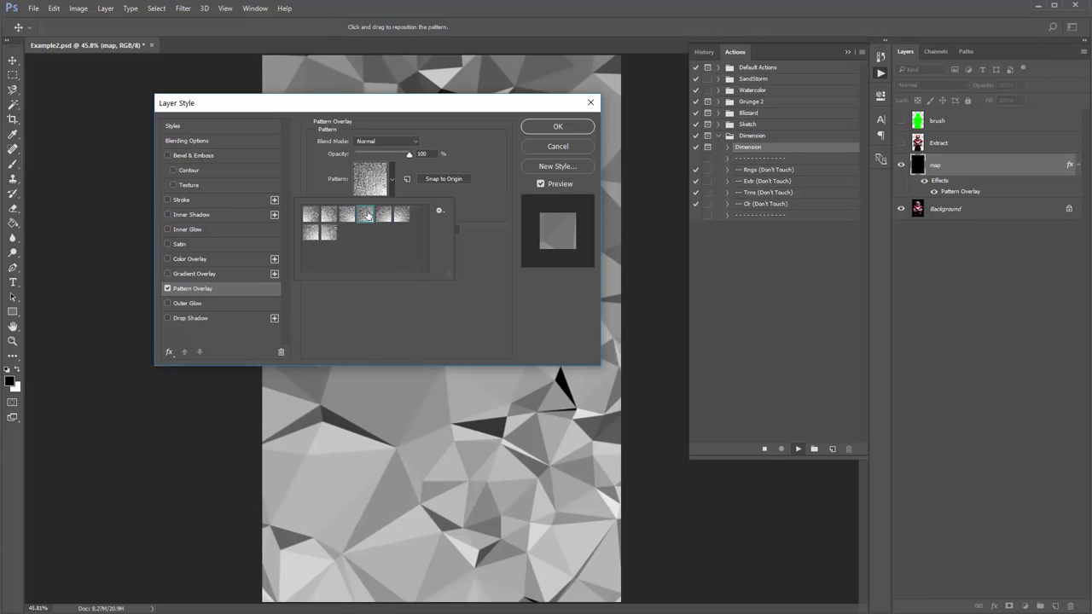
left_click(351, 107)
left_click_drag(364, 109, 629, 208)
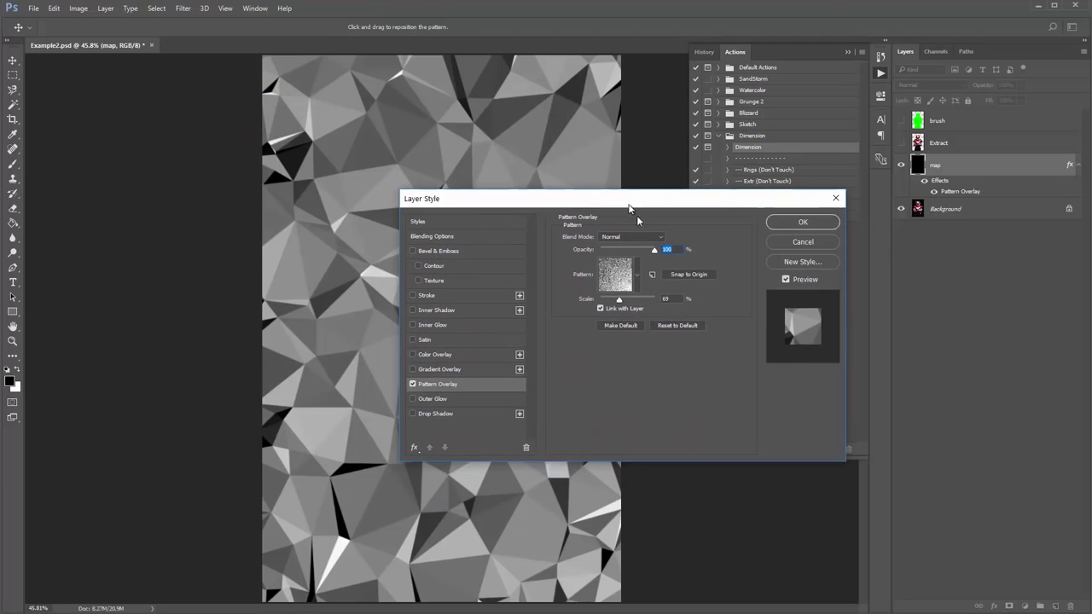
left_click(804, 224)
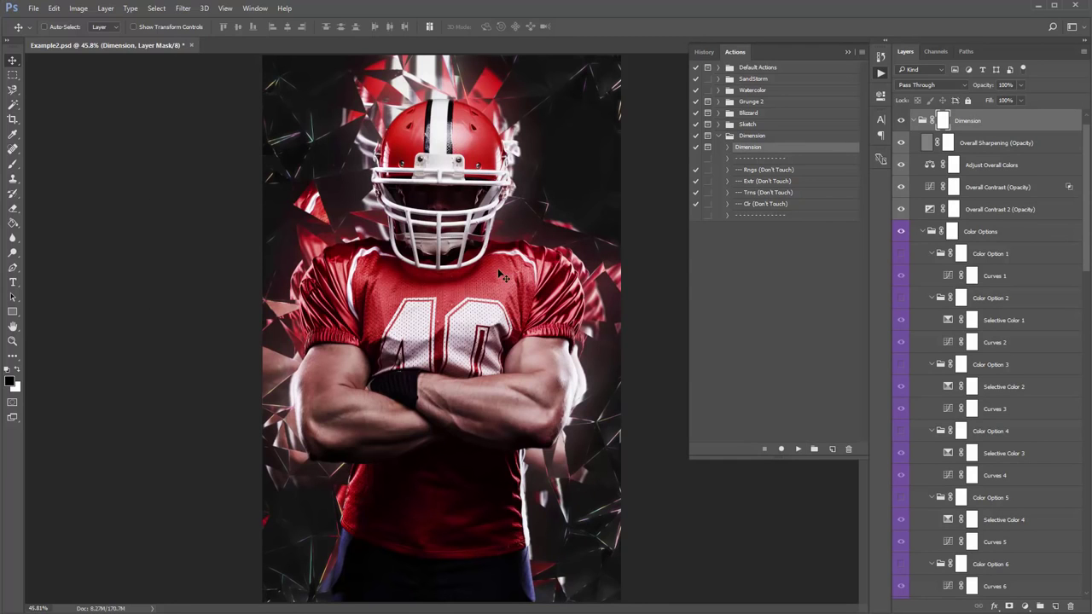
Step: Put away the actions list and collapse all subgroups inside the Dimension group
left_click(848, 53)
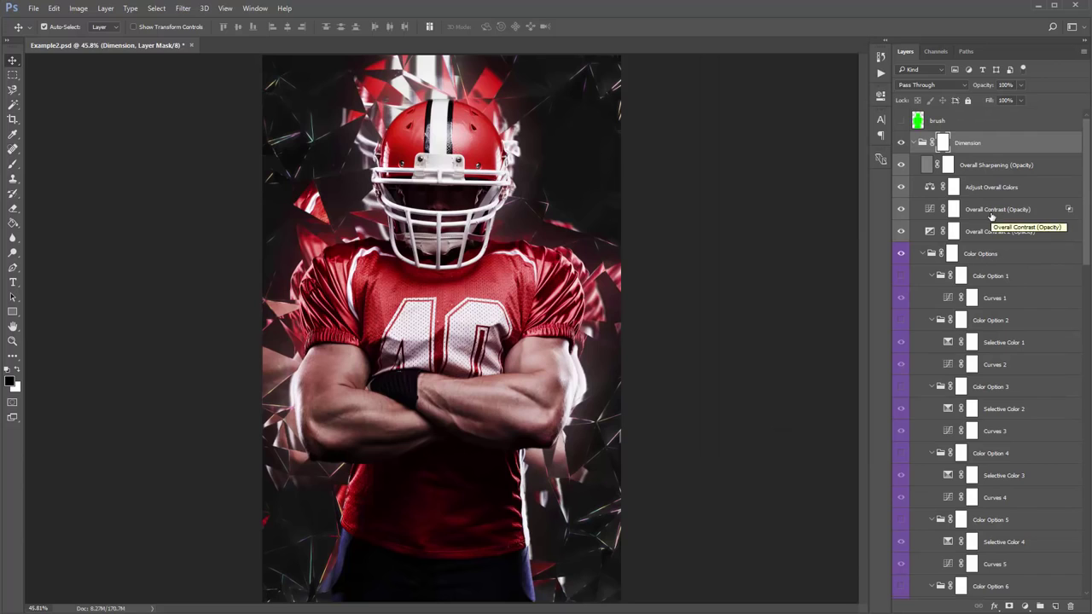
left_click(915, 144, "ctrl")
left_click(915, 143)
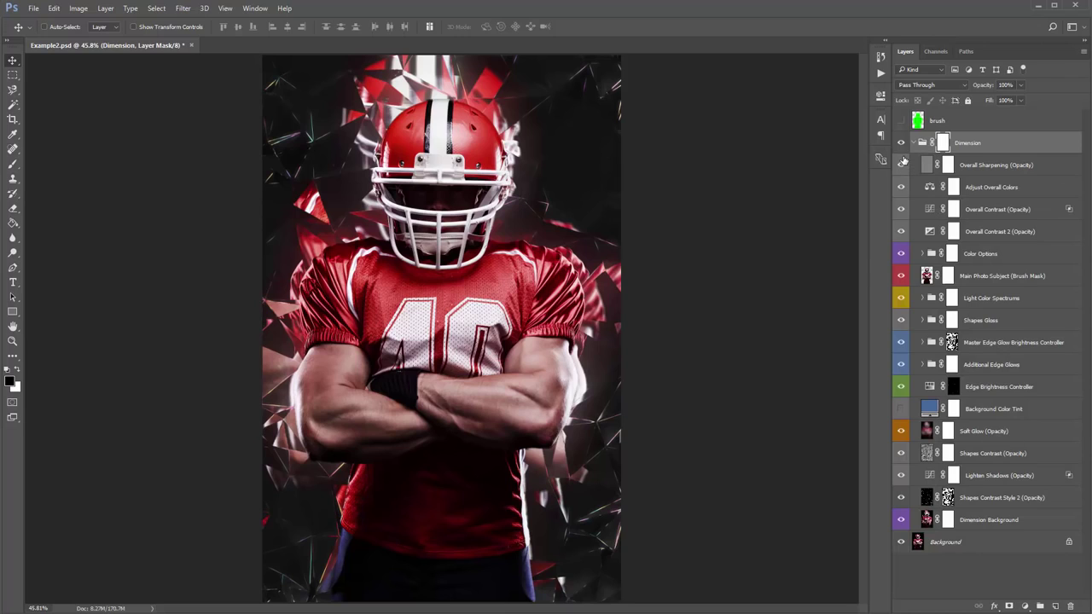
Step: Paint black with a 300 px brush on the Main Photo Subject layer's mask over the player's torso below the crossed arms
left_click(949, 278)
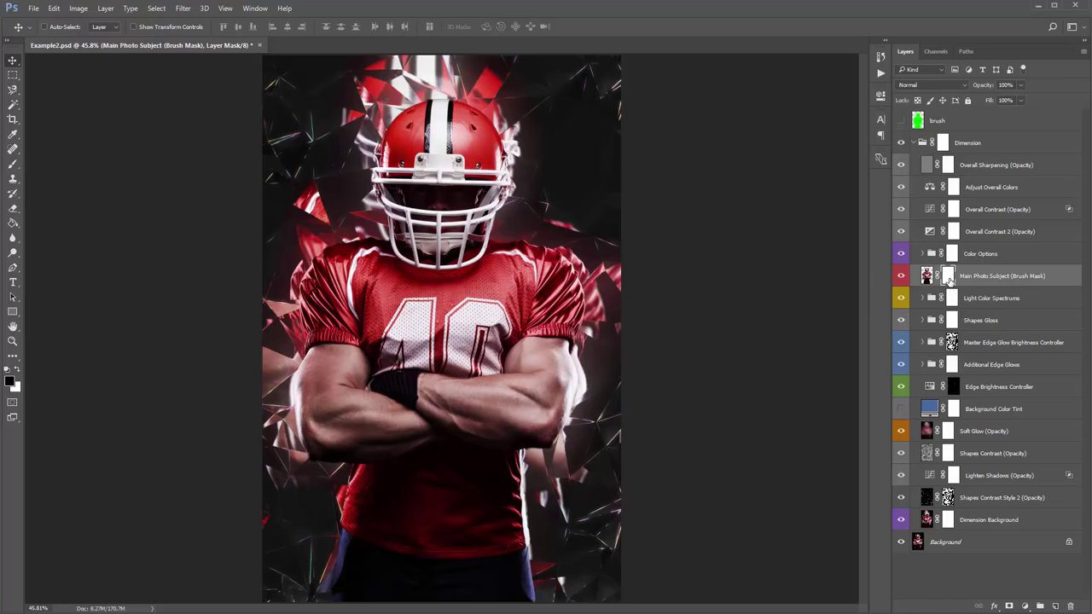
key("b")
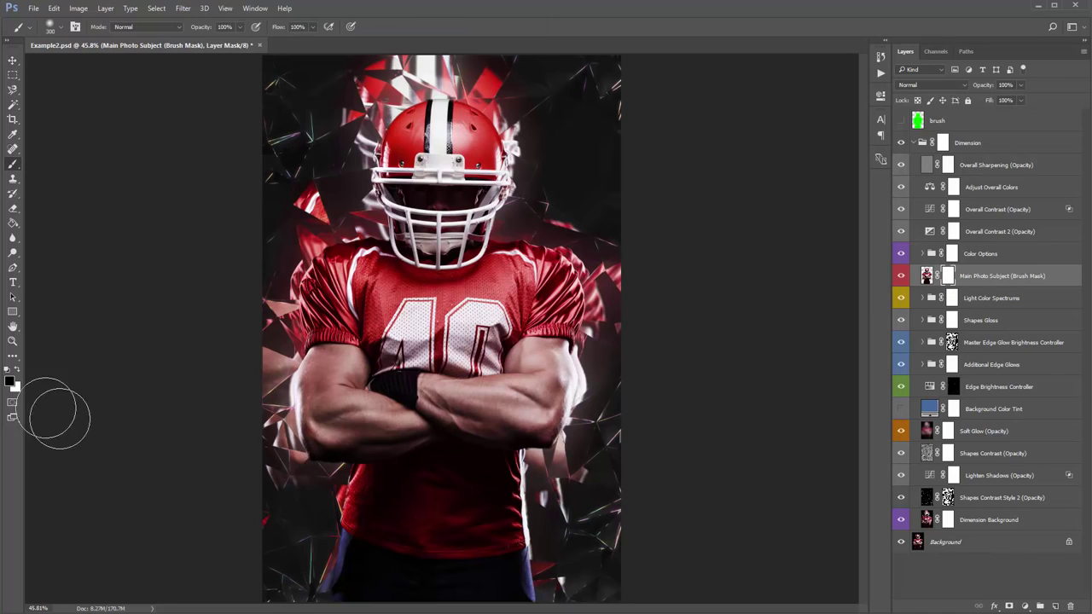
mouse_move(466, 542)
left_mouse_down()
mouse_move(398, 547)
mouse_move(411, 585)
mouse_move(589, 561)
mouse_move(364, 504)
mouse_move(473, 498)
mouse_move(442, 484)
mouse_move(370, 495)
mouse_move(447, 521)
mouse_move(407, 549)
mouse_move(531, 572)
left_mouse_up()
key("x")
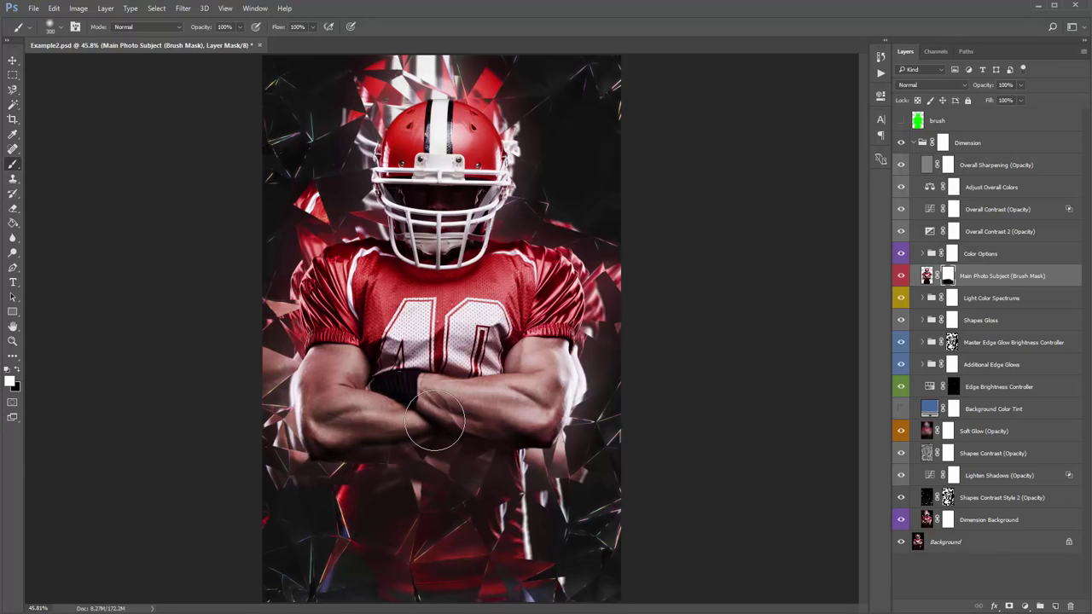
Step: Paint black with a resized brush on the Main Photo Subject layer's mask over the jersey's shoulders and chest, and compare with the original photo
key("bracketleft")
key("bracketleft")
key("bracketleft")
key("bracketleft")
key("bracketleft")
key("bracketright")
key("bracketright")
key("bracketright")
key("bracketright")
mouse_move(550, 282)
left_mouse_down()
mouse_move(589, 276)
mouse_move(533, 296)
mouse_move(519, 273)
mouse_move(586, 285)
mouse_move(576, 309)
left_mouse_up()
mouse_move(369, 256)
left_mouse_down()
mouse_move(332, 237)
mouse_move(369, 299)
mouse_move(326, 245)
mouse_move(341, 240)
mouse_move(321, 266)
left_mouse_up()
key("v")
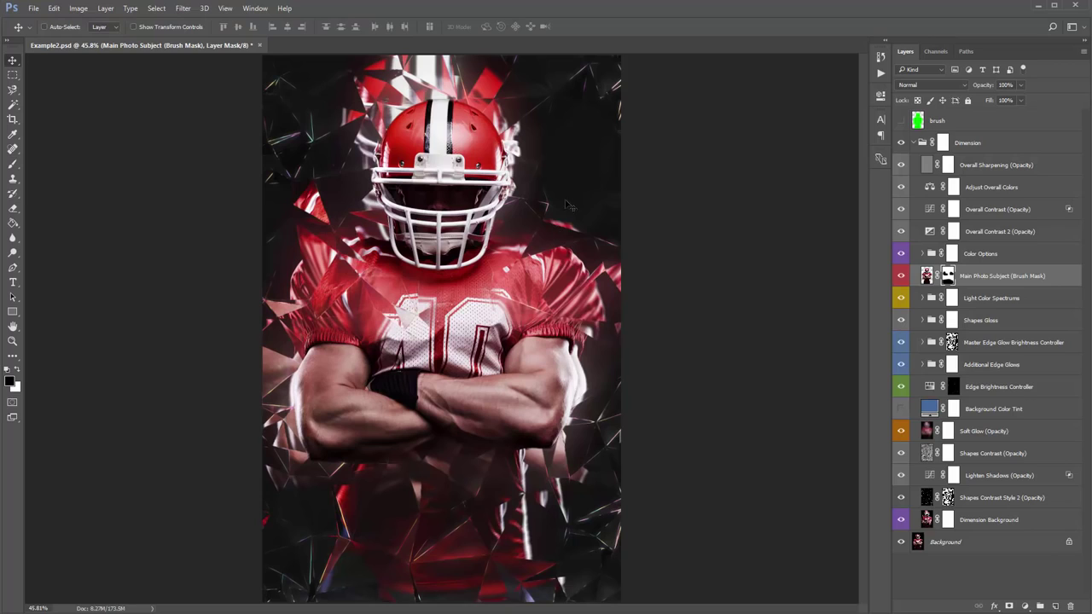
left_click(901, 142)
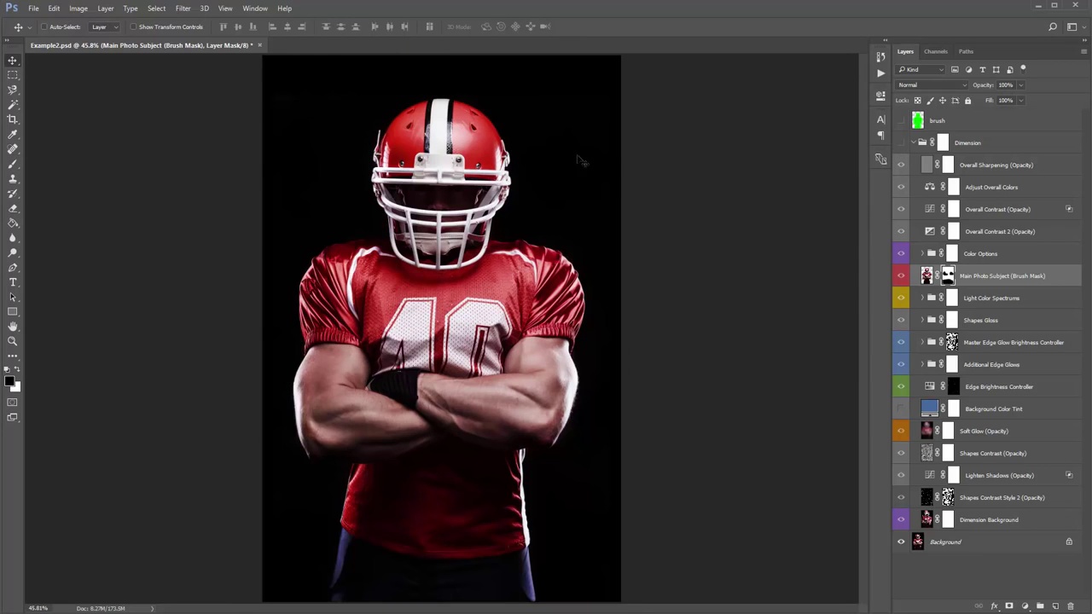
left_click(901, 142)
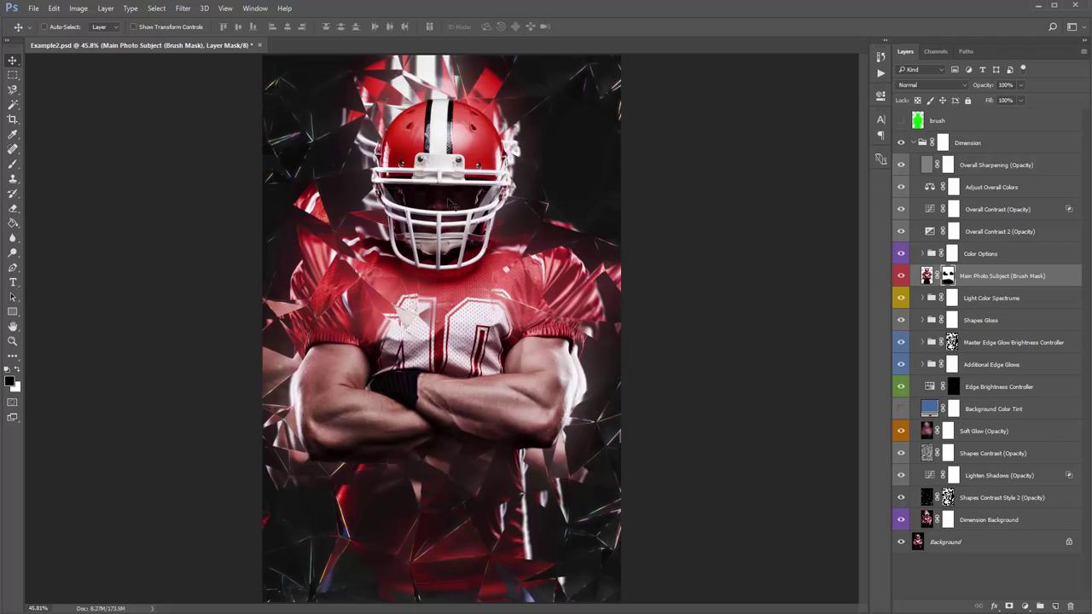
Step: Compare the photo with the Lighten Shadows layer hidden and shown, and set that layer's opacity to 50%
left_click(985, 479)
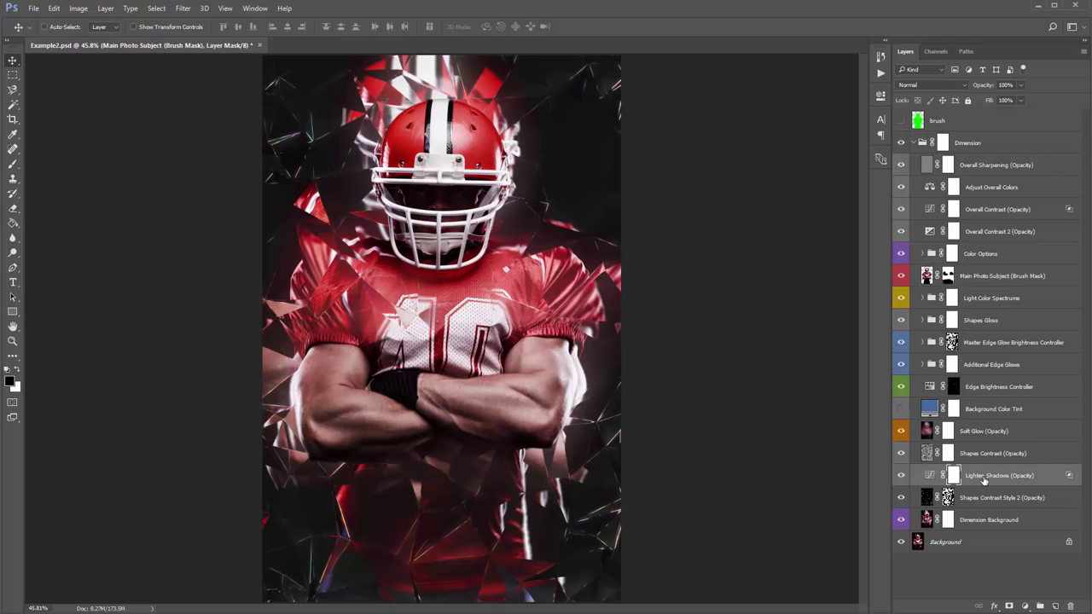
left_click(902, 476)
left_click(902, 476)
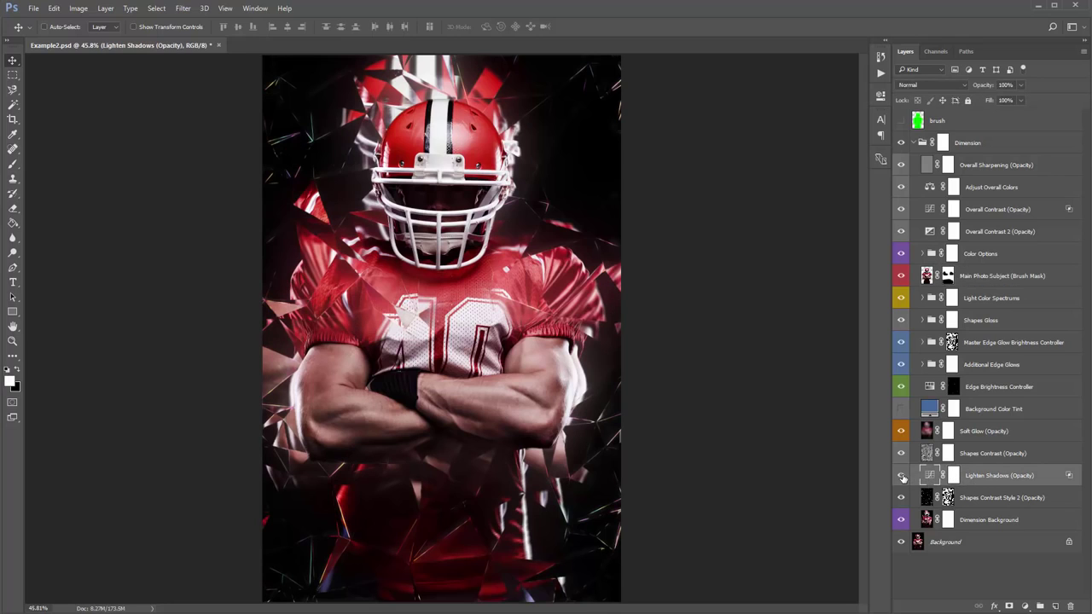
left_click(902, 477)
left_click(903, 477)
left_click(903, 476)
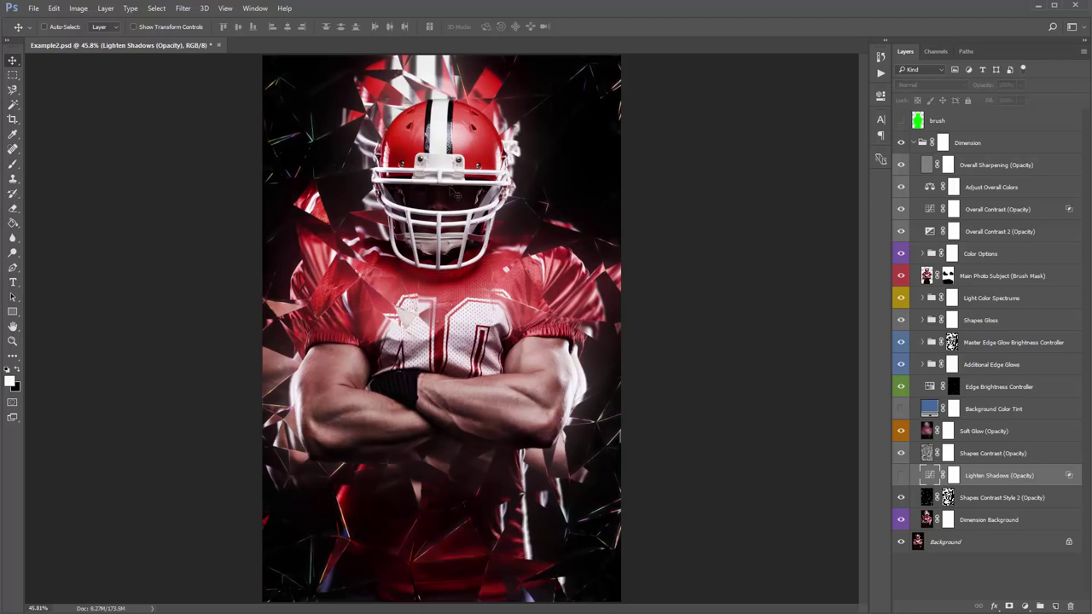
left_click(903, 477)
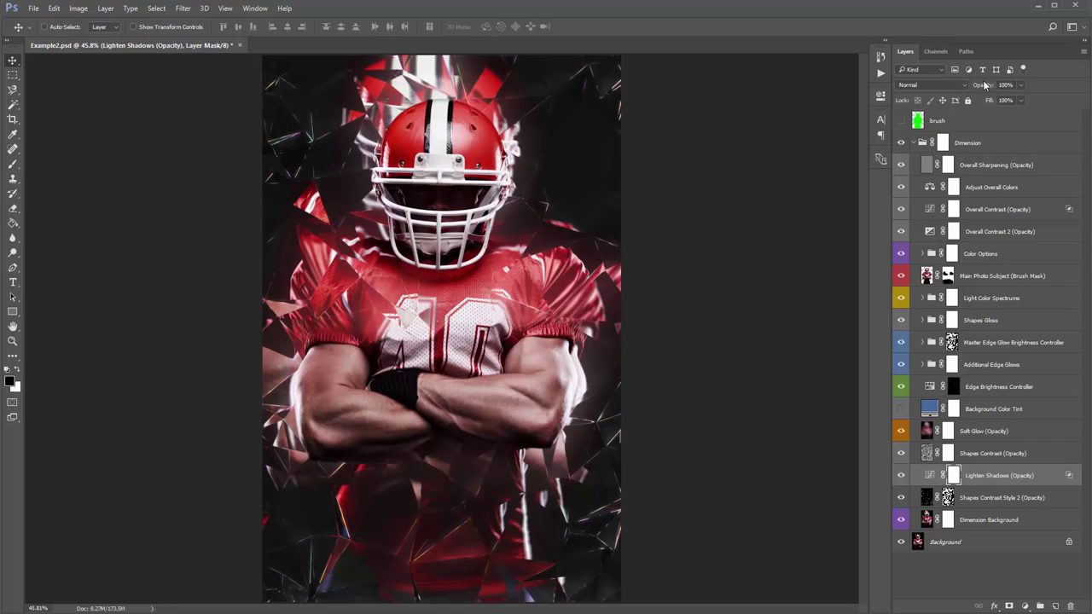
left_click_drag(990, 87, 966, 85)
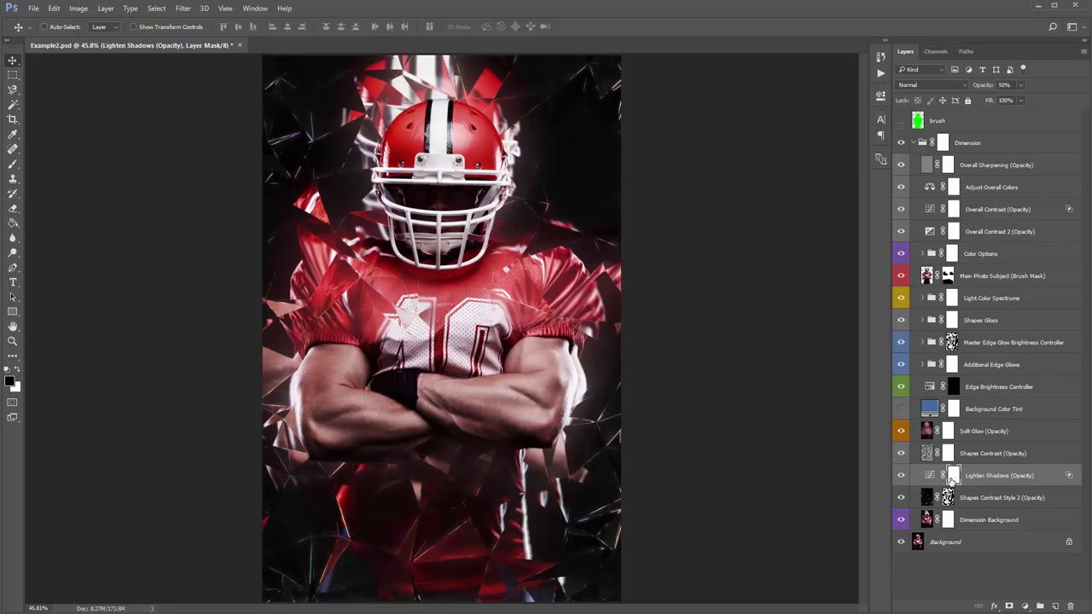
Step: Paint black with a 250 px brush on the Lighten Shadows layer's mask over the dark background beside and below the player
key("b")
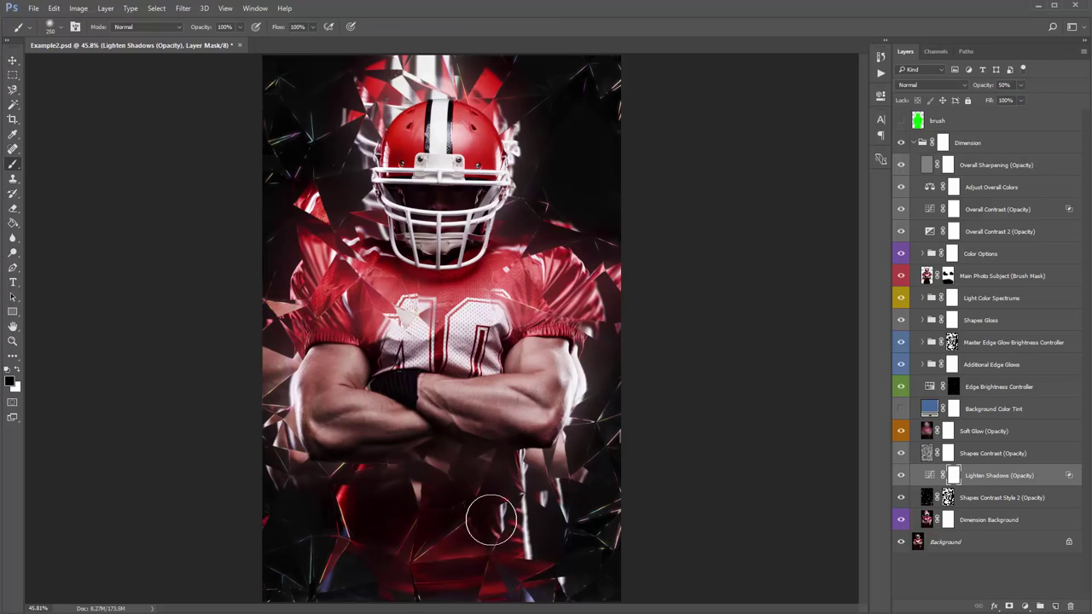
mouse_move(200, 557)
left_mouse_down()
mouse_move(563, 594)
mouse_move(666, 534)
mouse_move(539, 504)
mouse_move(607, 468)
mouse_move(600, 395)
mouse_move(349, 480)
mouse_move(254, 391)
left_mouse_up()
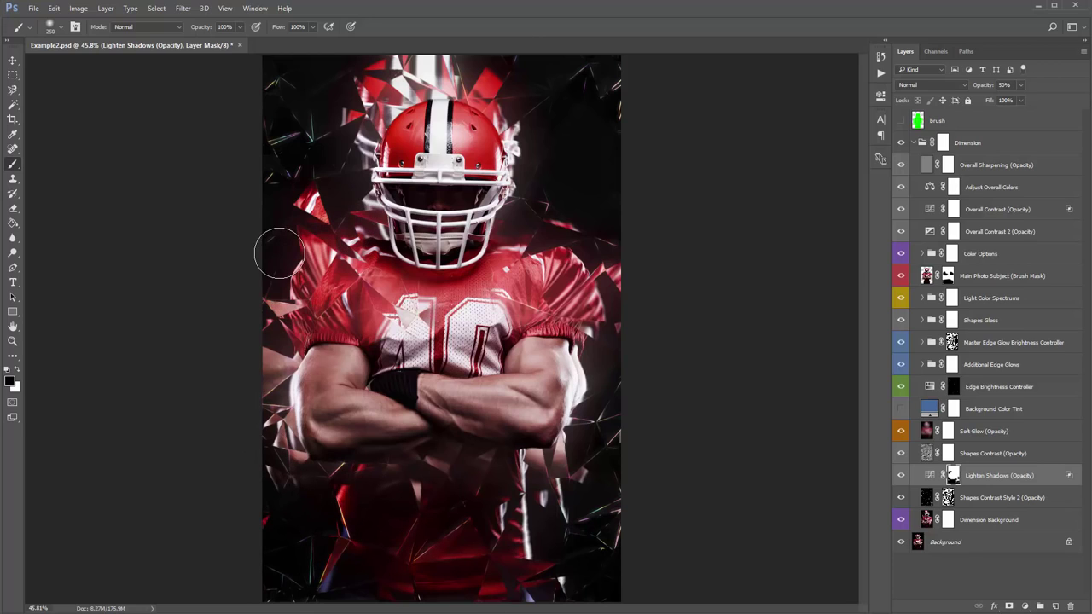
key("v")
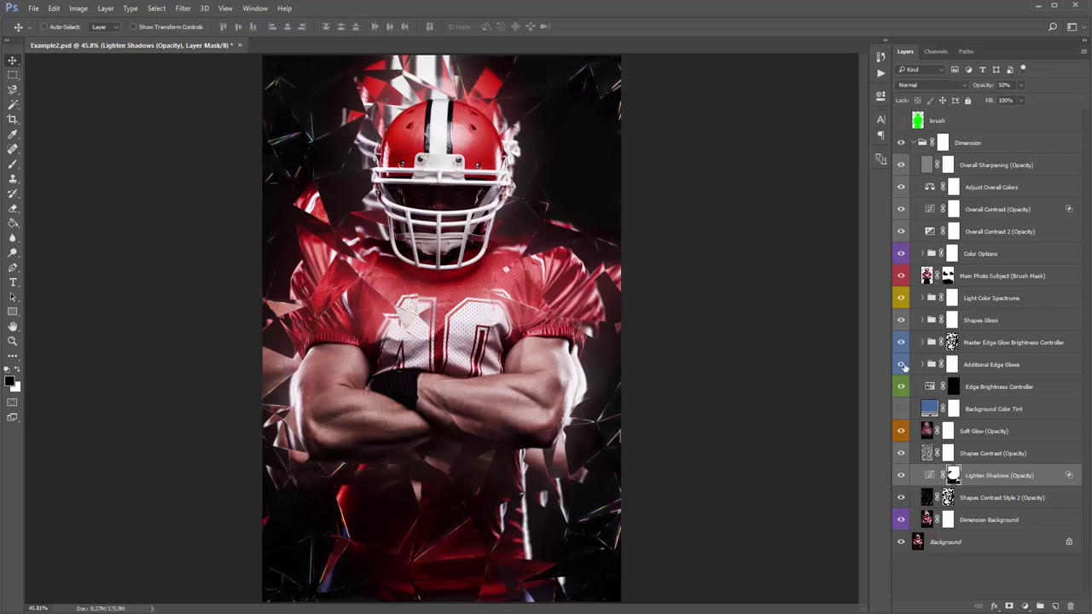
Step: Compare the photo with the Soft Glow layer hidden and shown, and set that layer's opacity to 30%
left_click(964, 438)
left_click(902, 431)
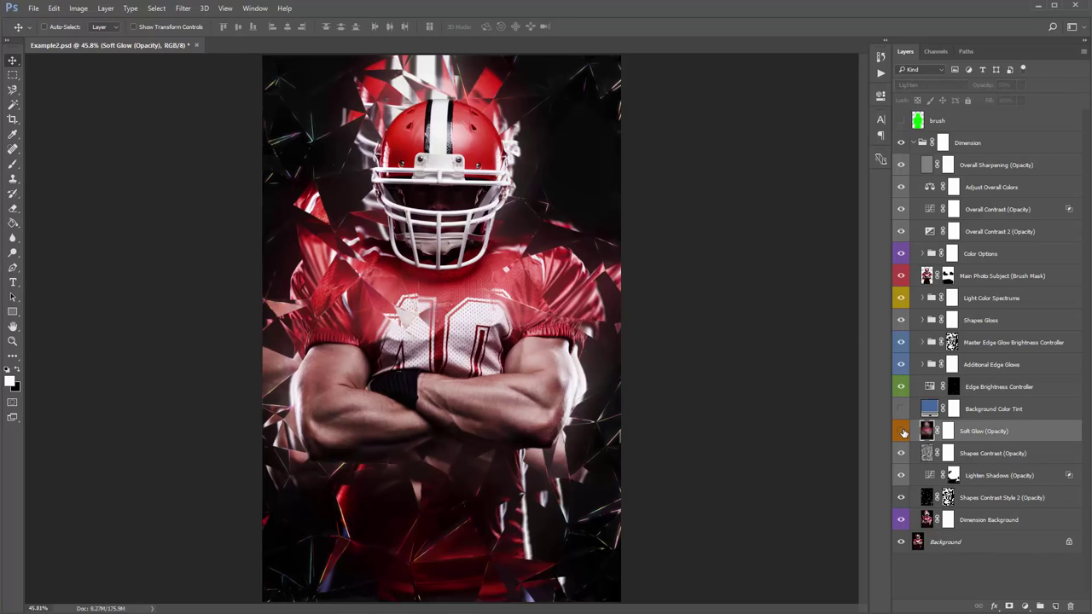
left_click(902, 431)
left_click(902, 431)
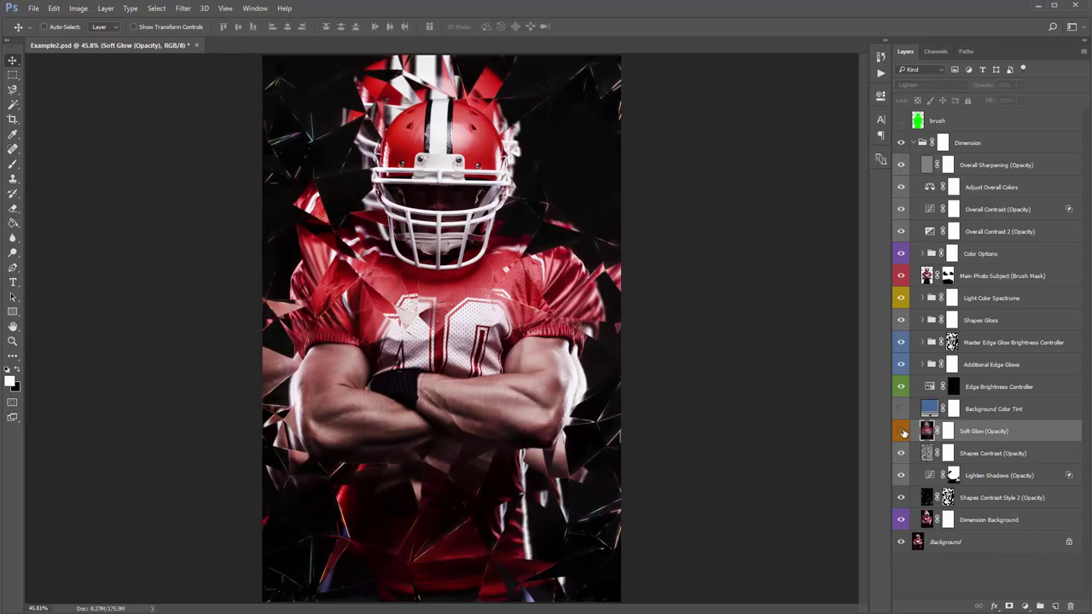
left_click_drag(986, 88, 744, 97)
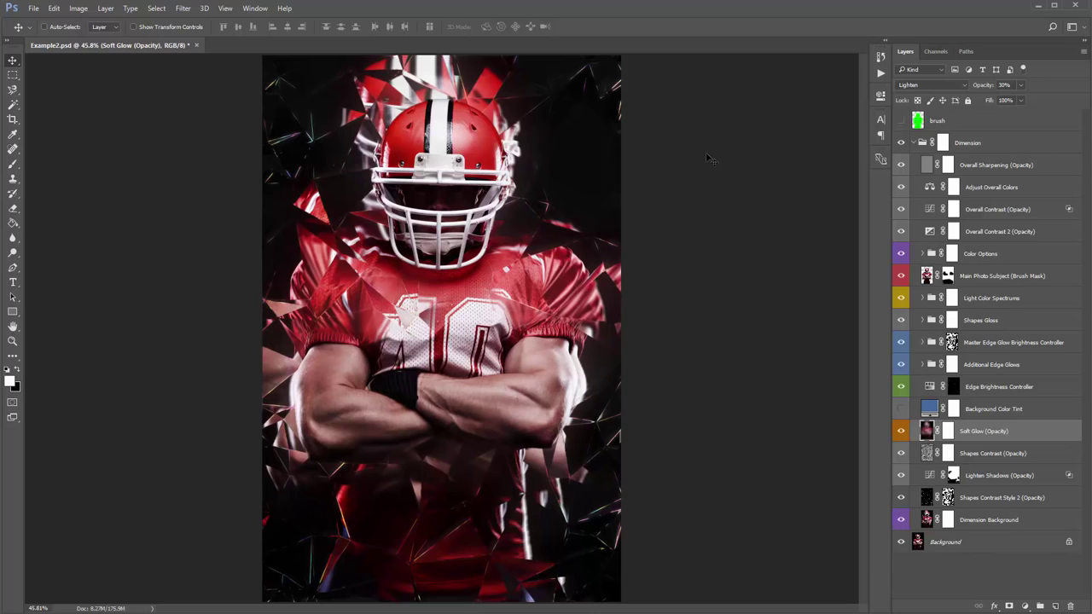
Step: Disable the masks of the Light Refractions group and its Light Refraction layer, and shift that layer slightly upwards
left_click(992, 301)
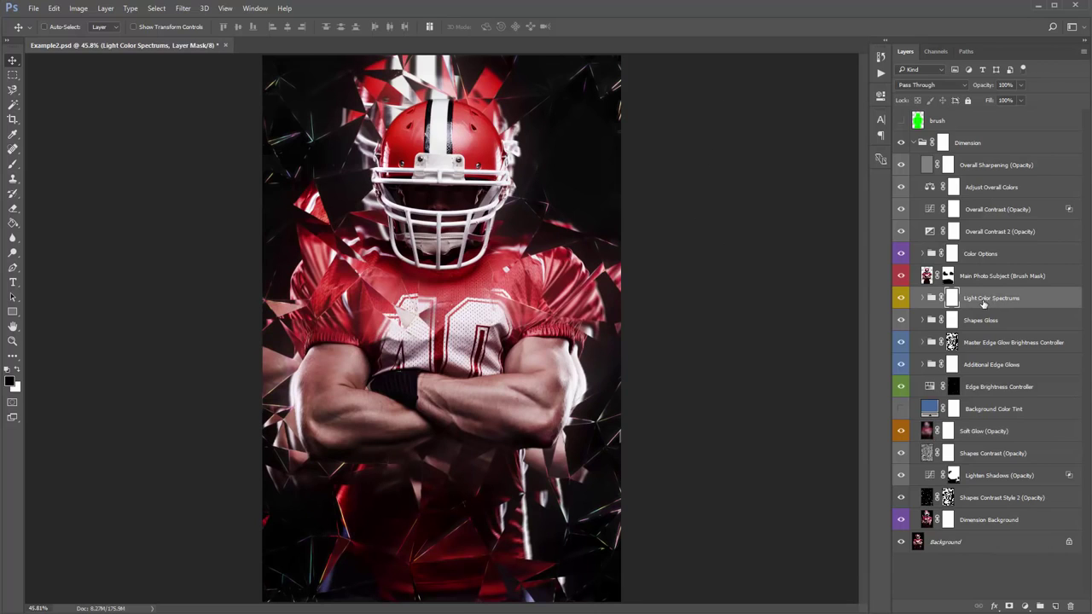
left_click(922, 297)
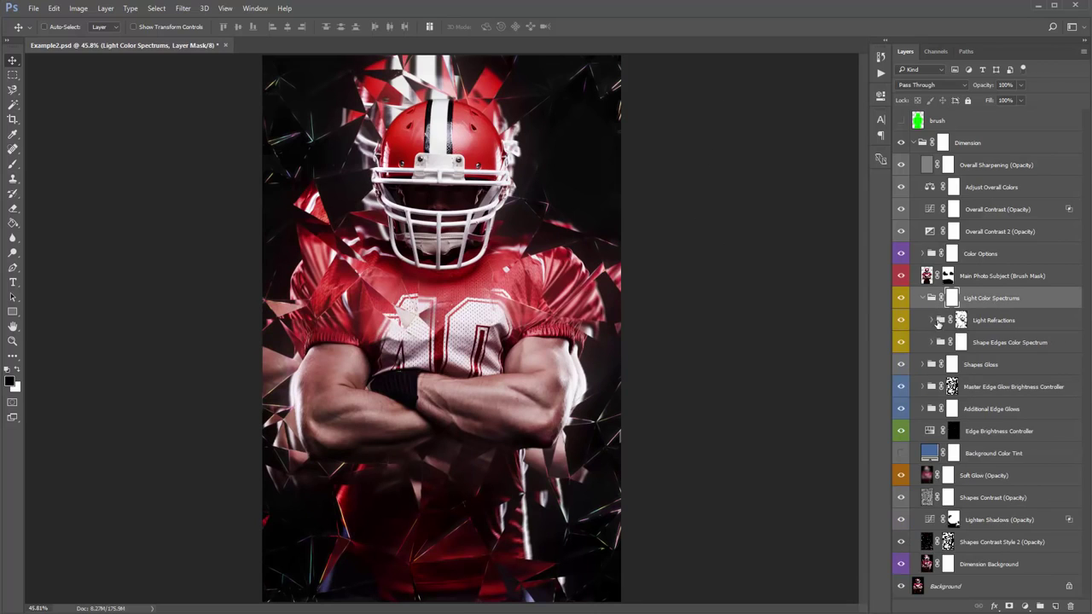
left_click(932, 321)
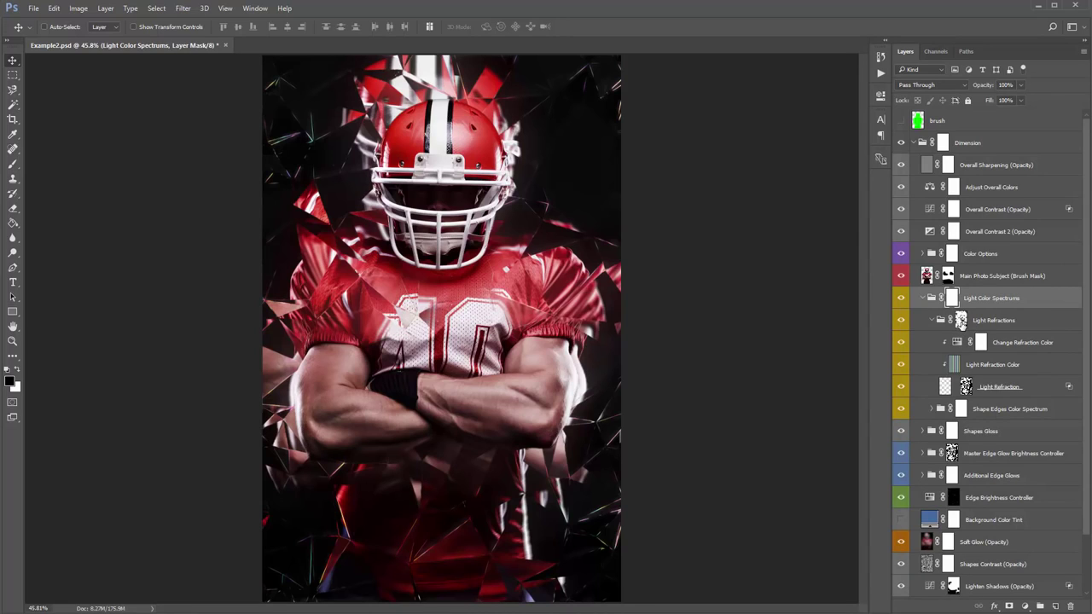
left_click(960, 320, "shift")
left_click(961, 321, "shift")
left_click(975, 390)
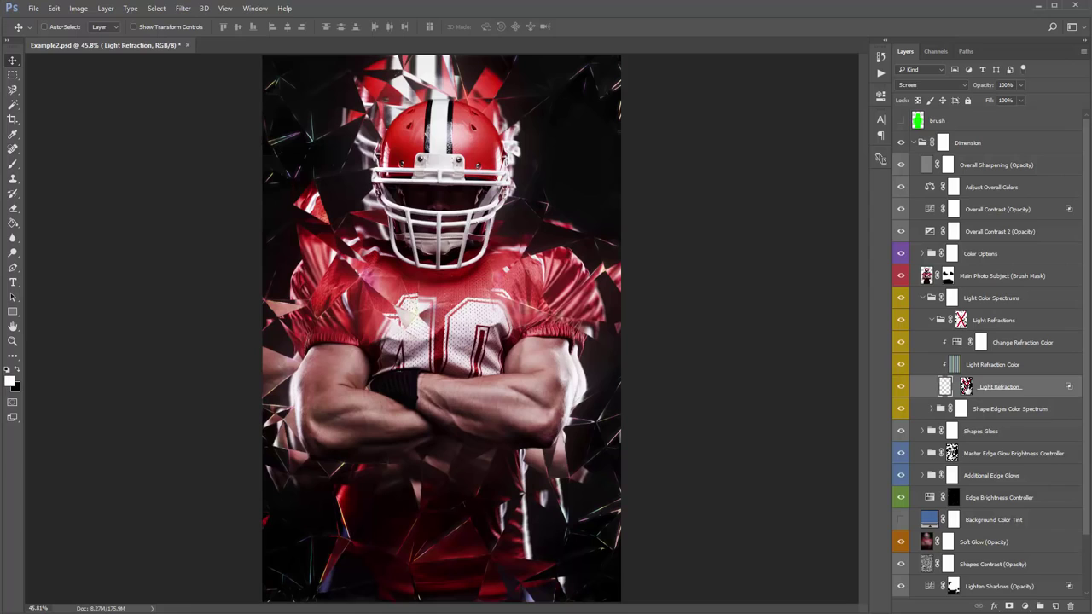
left_click(967, 389, "shift")
left_click_drag(719, 281, 722, 236)
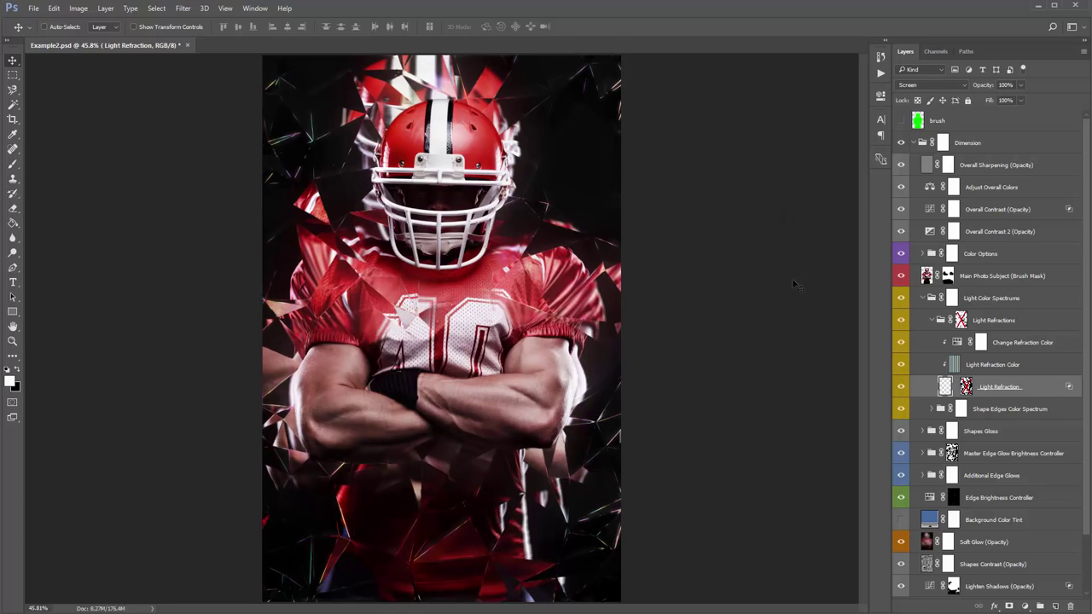
Step: Collapse the Light Refractions group and duplicate it, comparing the photo with and without the copy
left_click(939, 324)
left_click(930, 319)
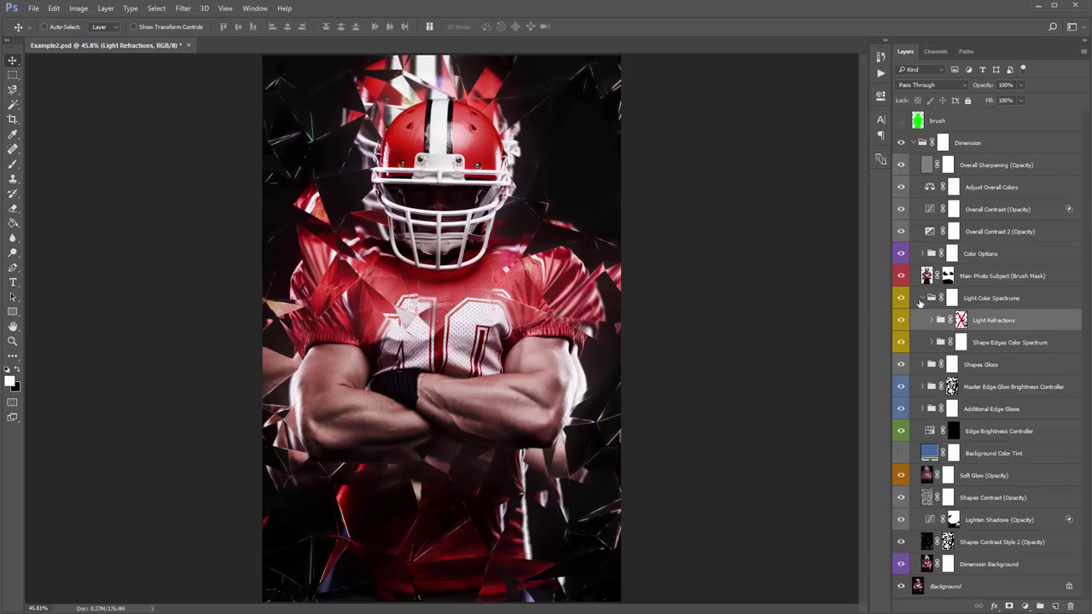
key("ctrl+j")
key("ctrl+z")
key("ctrl+z")
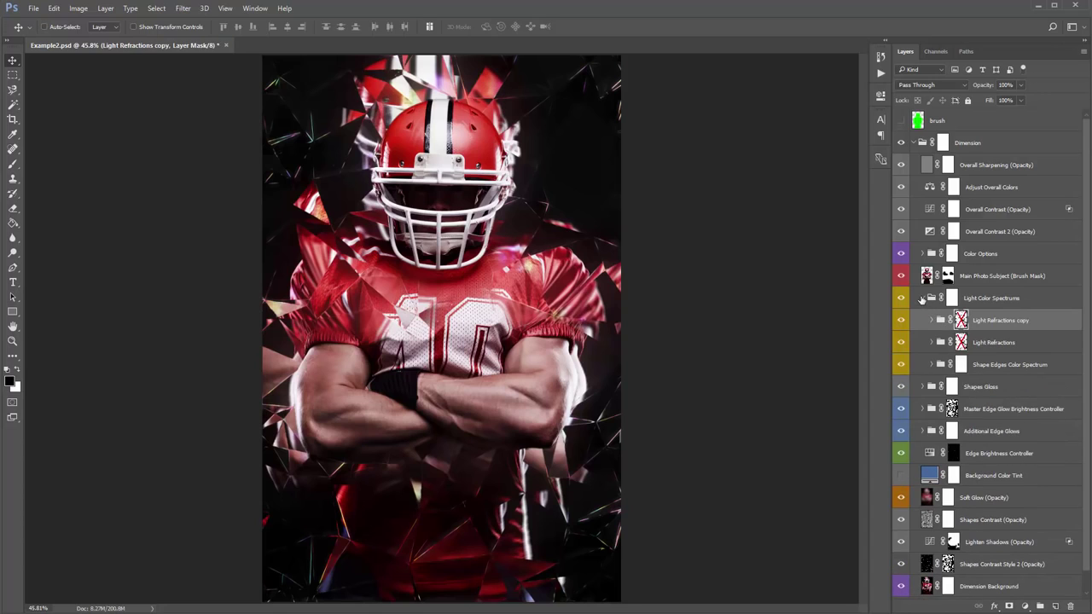
Step: Collapse the Light Color Spectrums group and move it above the Main Photo Subject layer
left_click(935, 299)
left_click(920, 299)
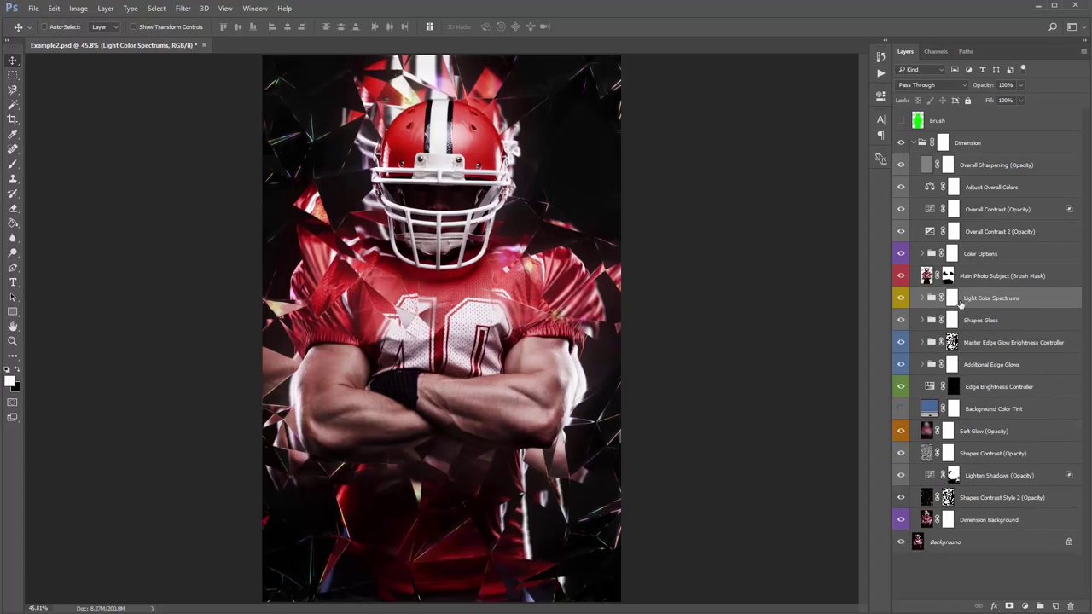
left_click_drag(980, 301, 951, 271)
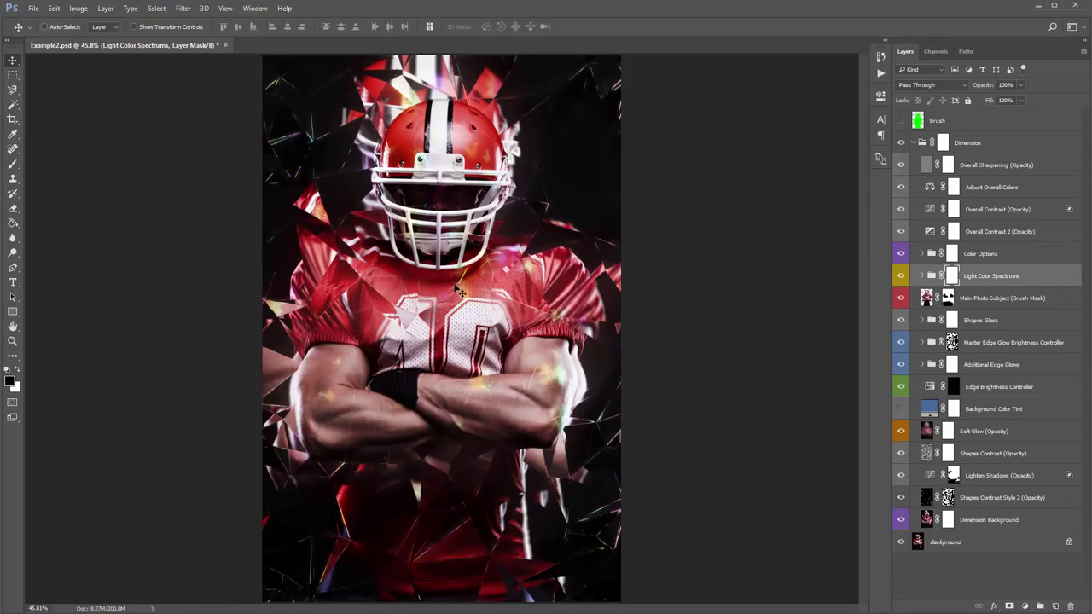
Step: Paint black with a 175 px brush on the Light Color Spectrums group's mask over the helmet, forearm and upper chest
left_click(923, 275)
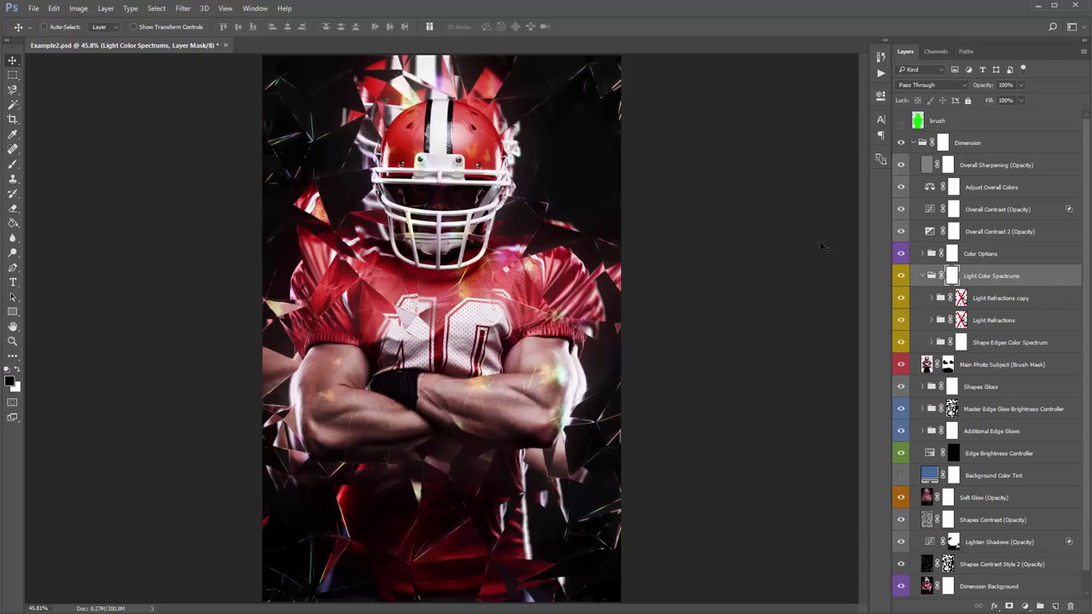
key("b")
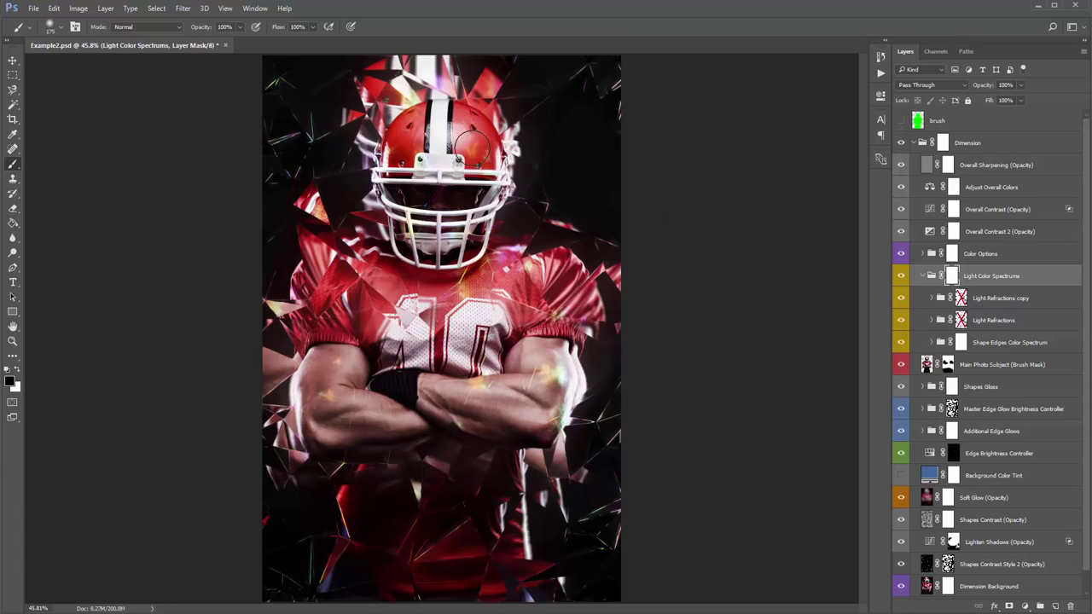
key("bracketleft")
key("bracketleft")
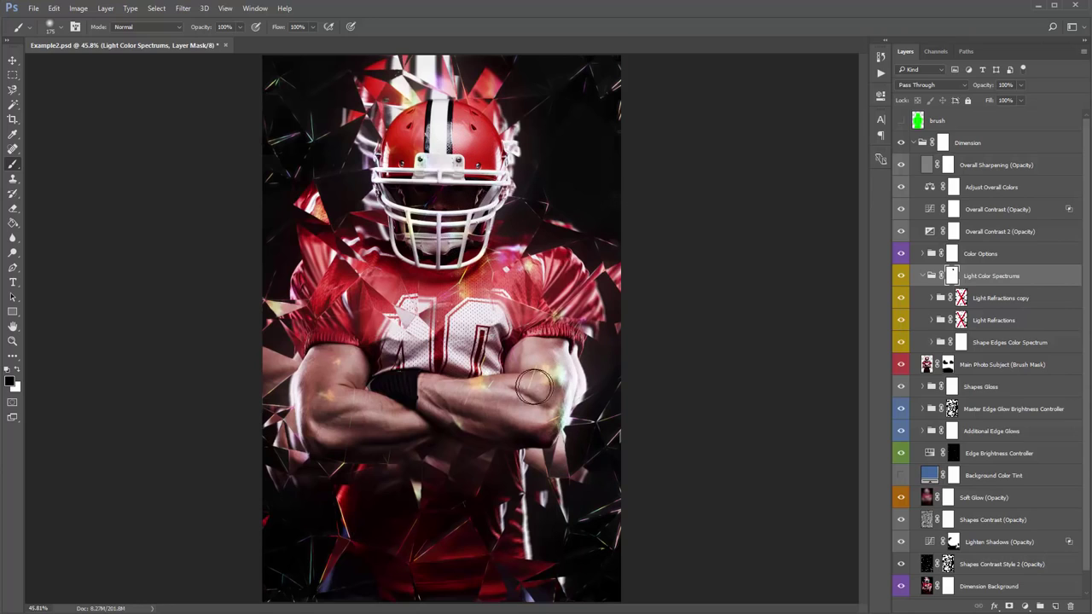
mouse_move(553, 372)
left_mouse_down()
mouse_move(537, 378)
mouse_move(570, 374)
mouse_move(534, 369)
left_mouse_up()
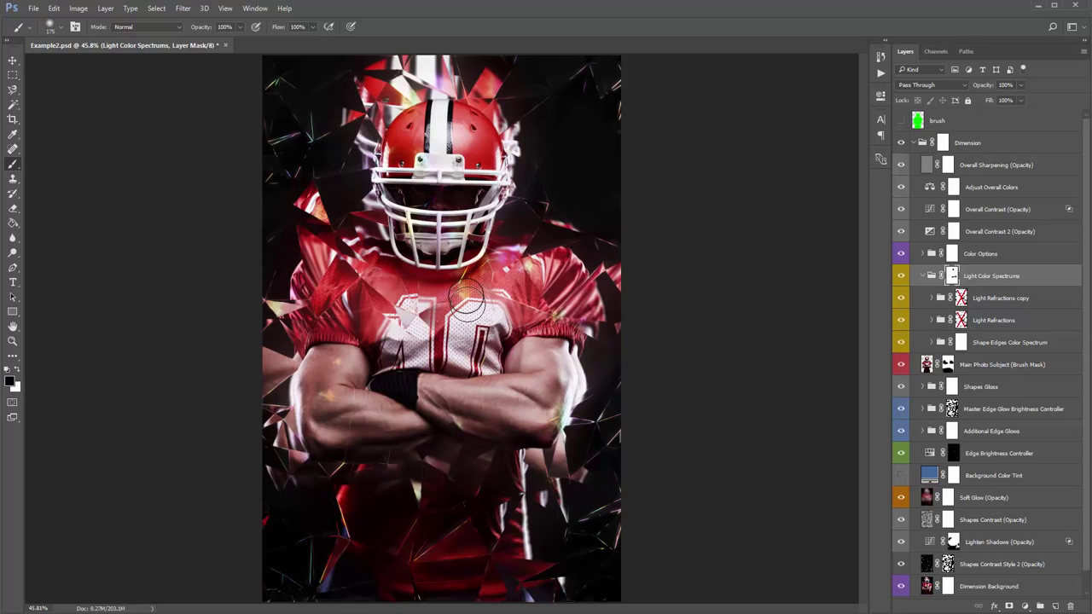
key("v")
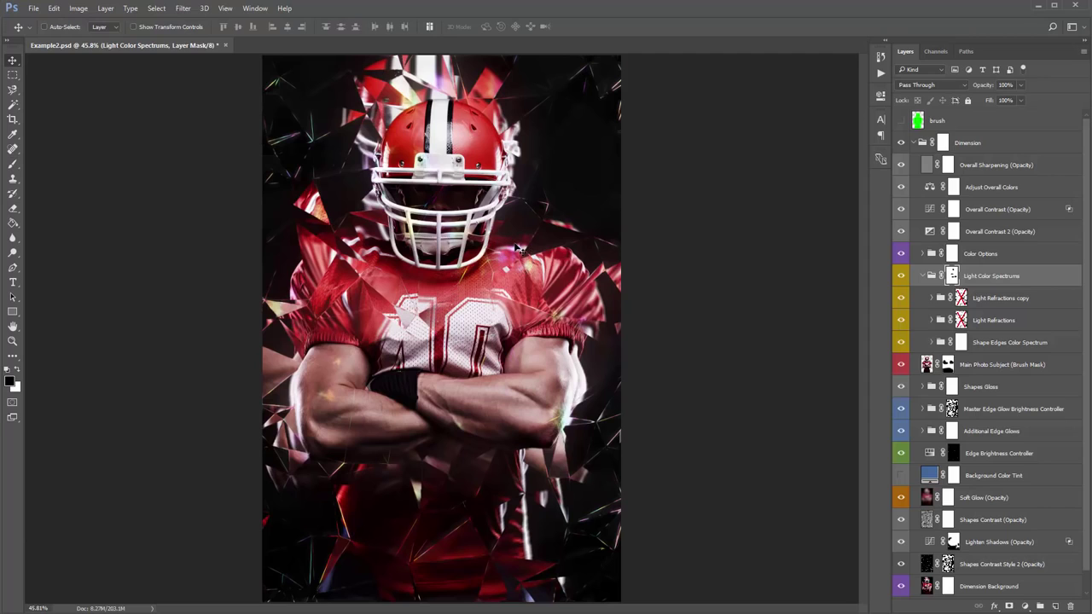
Step: Expand the Color Options group and preview Color Option 10 on the photo
left_click(922, 276)
left_click(924, 254)
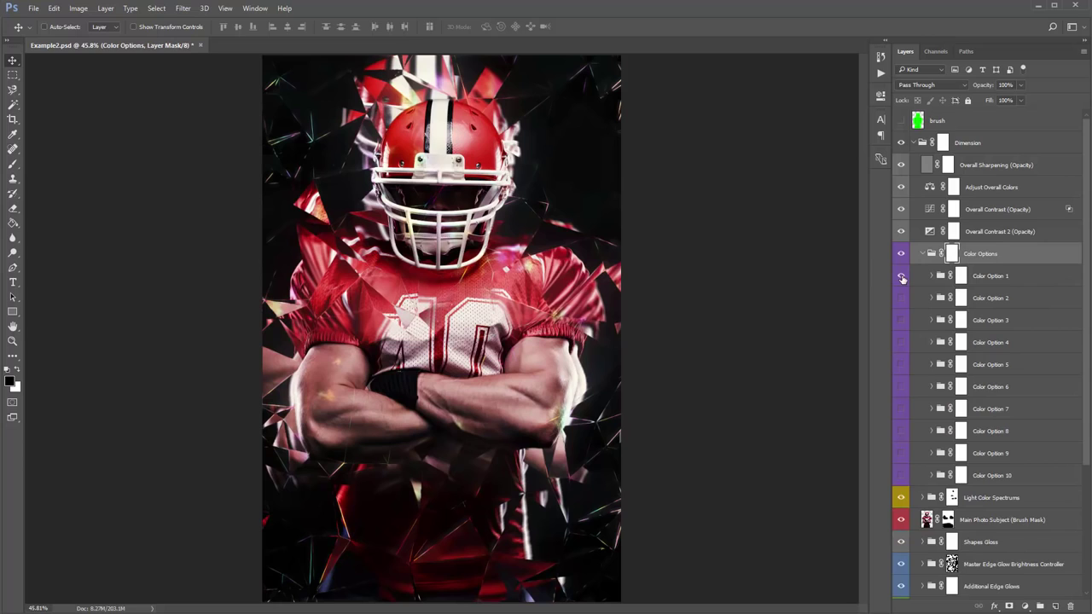
left_click(901, 476)
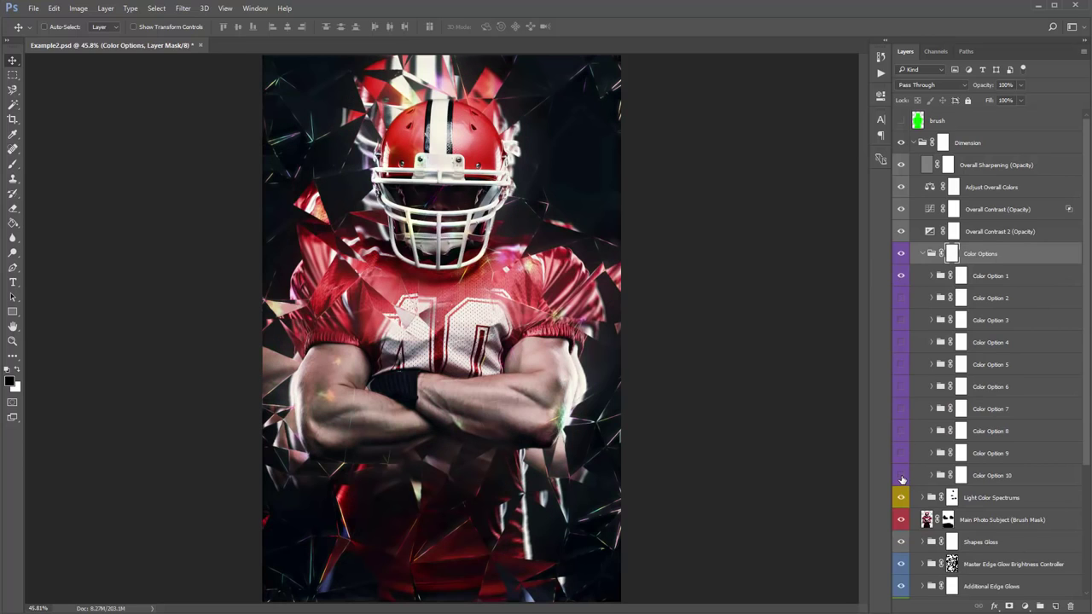
left_click(902, 477)
left_click(901, 477)
Step: Turn on Color Option 9, compare the photo with it hidden and shown, and lower its opacity
left_click(902, 454)
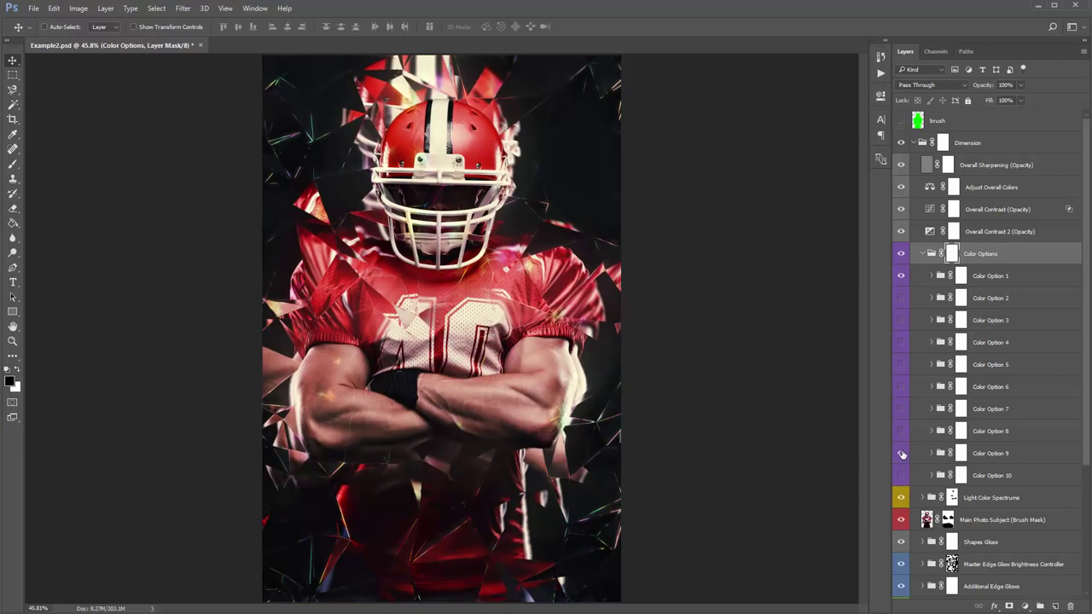
left_click(989, 453)
left_click(902, 454)
left_click(902, 454)
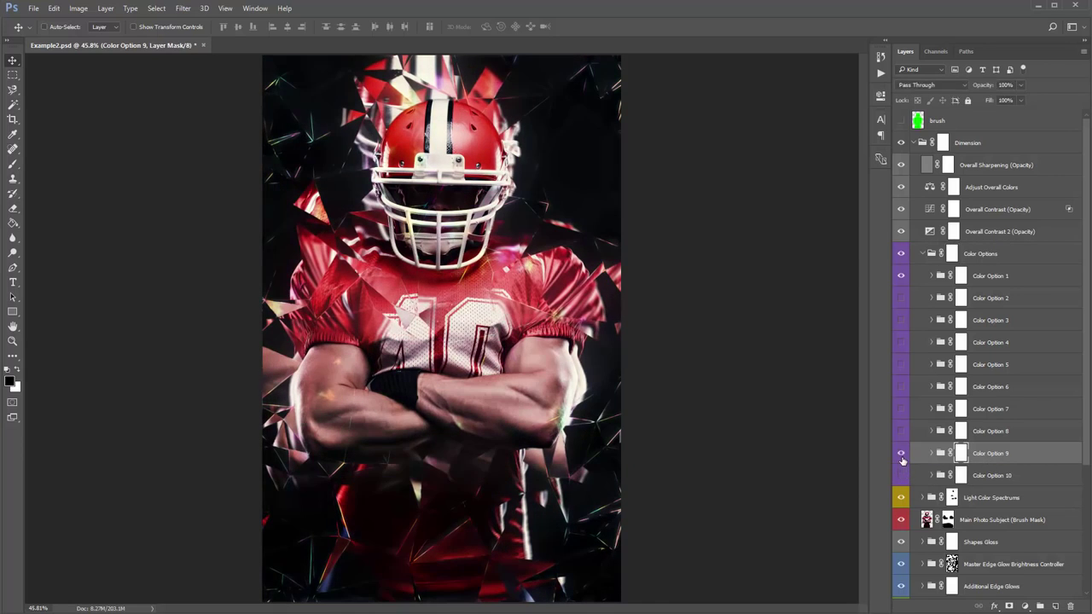
left_click_drag(986, 85, 264, 96)
left_click(911, 252)
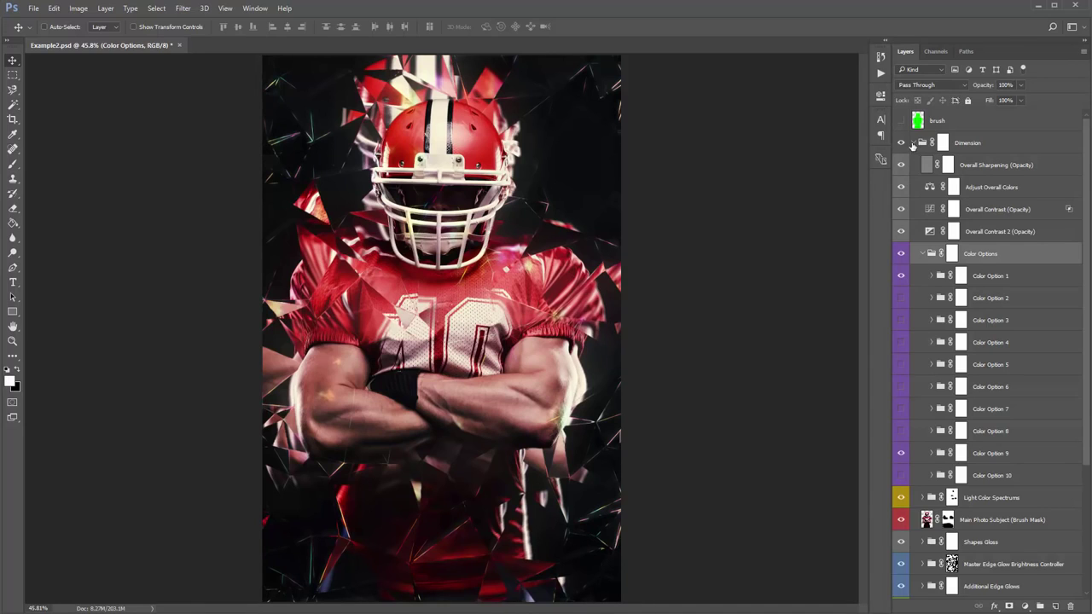
Step: Collapse the Dimension group, compare the photo with the effect hidden and shown, and save the document
left_click(913, 143)
left_click(914, 144)
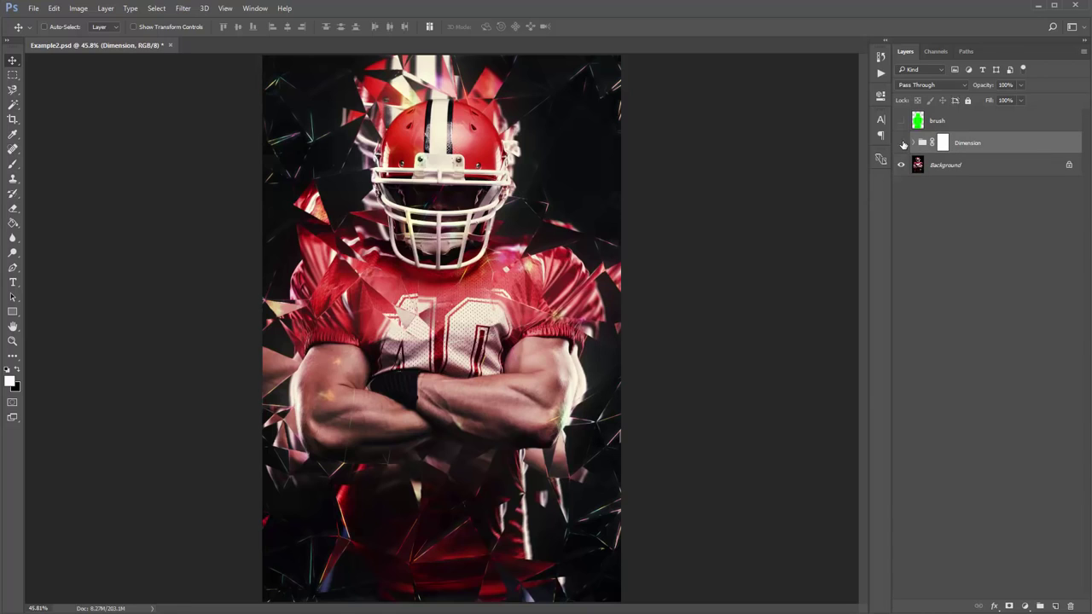
left_click(901, 143)
left_click(901, 143)
left_click(901, 143)
left_click(902, 143)
key("ctrl+s")
left_click(900, 143)
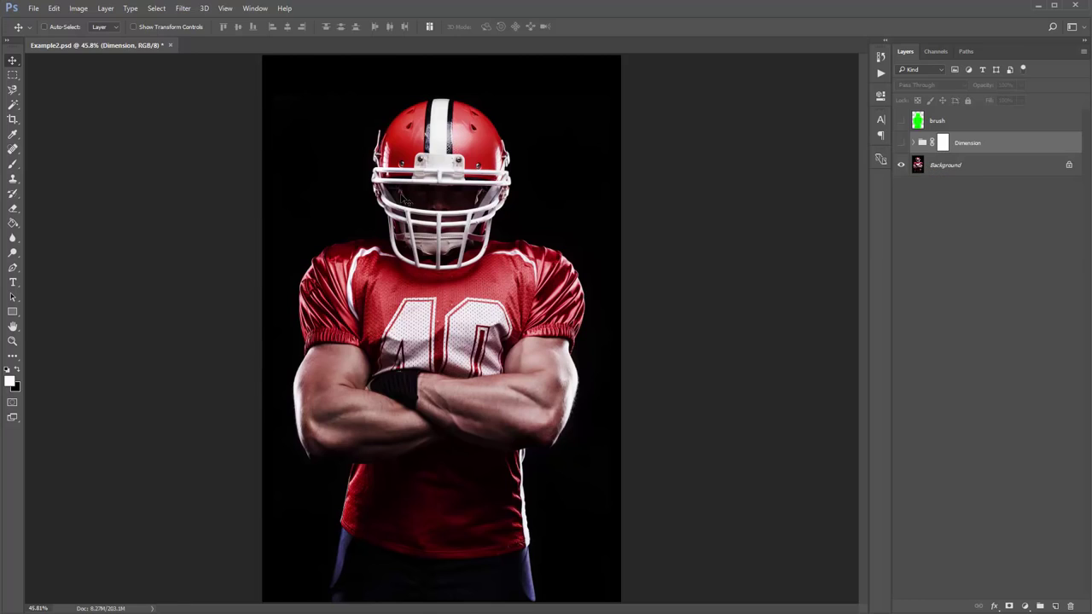
Step: Open 7.jpg from the Dimension folder and fit it to the window
key("ctrl+o")
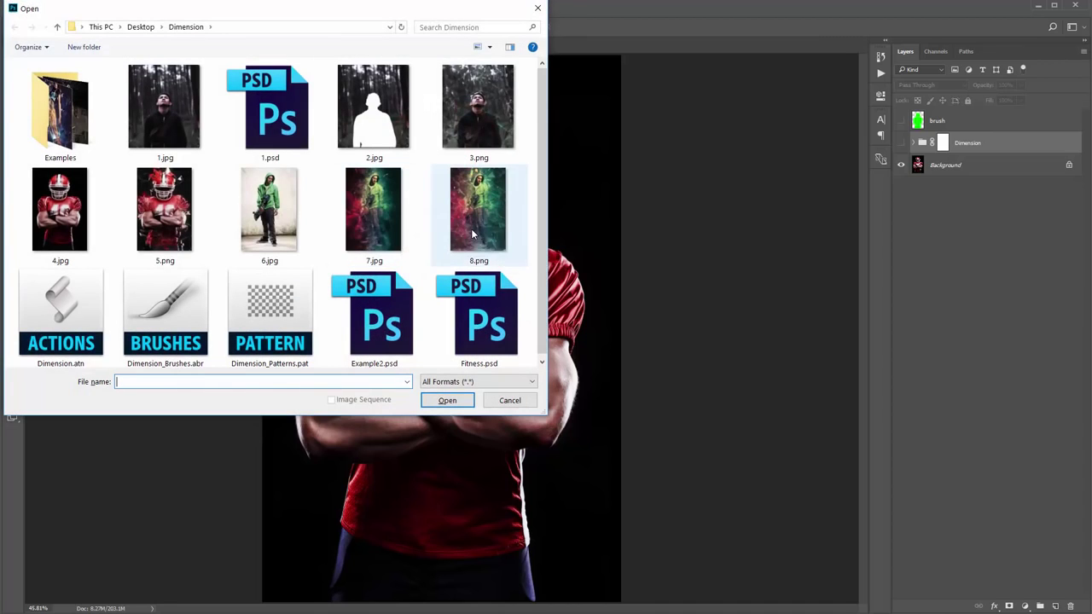
double_click(388, 215)
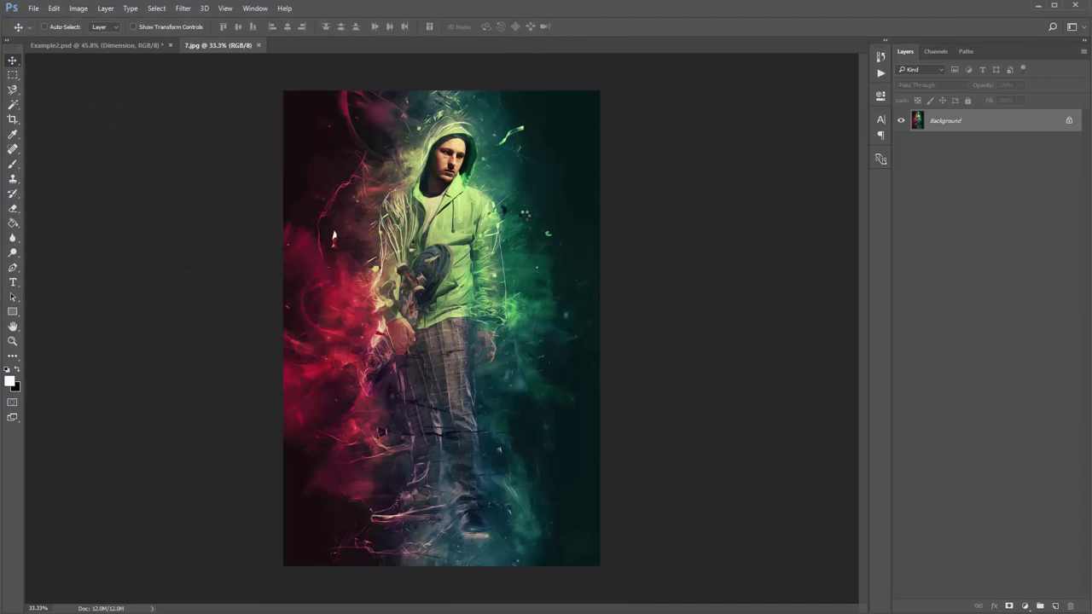
key("ctrl+0")
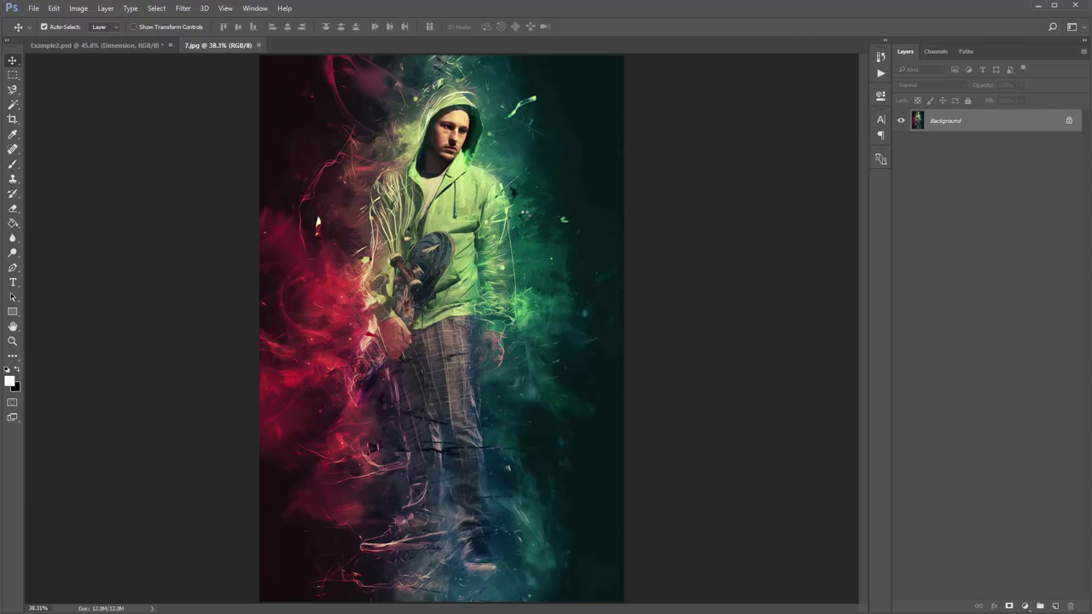
Step: Open the unedited skater photo 6.jpg, compare it with 7.jpg, and close 6.jpg
key("ctrl+o")
double_click(296, 219)
key("ctrl+0")
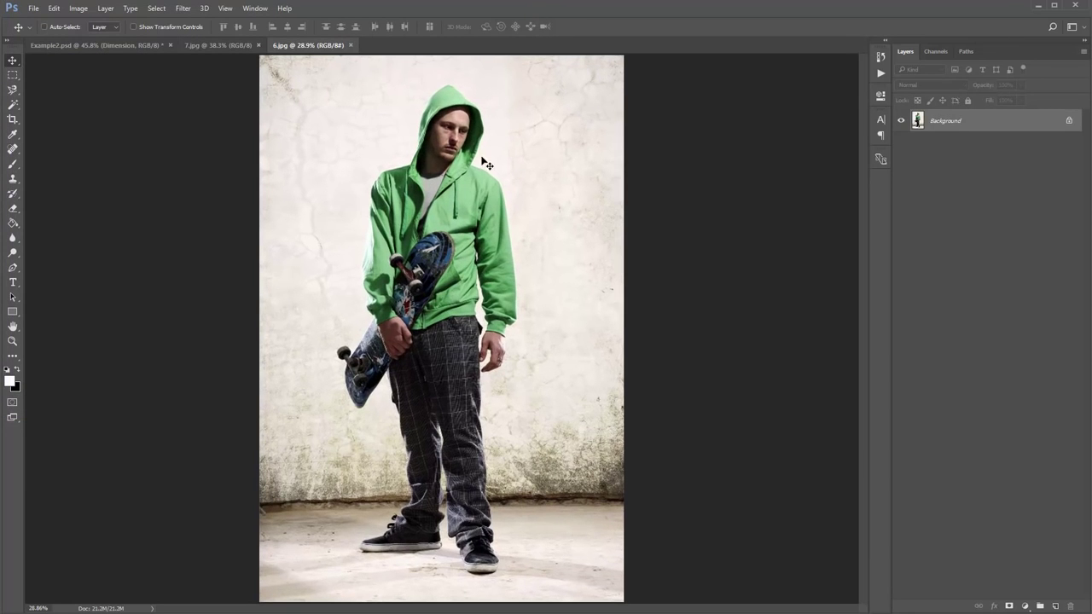
left_click(224, 45)
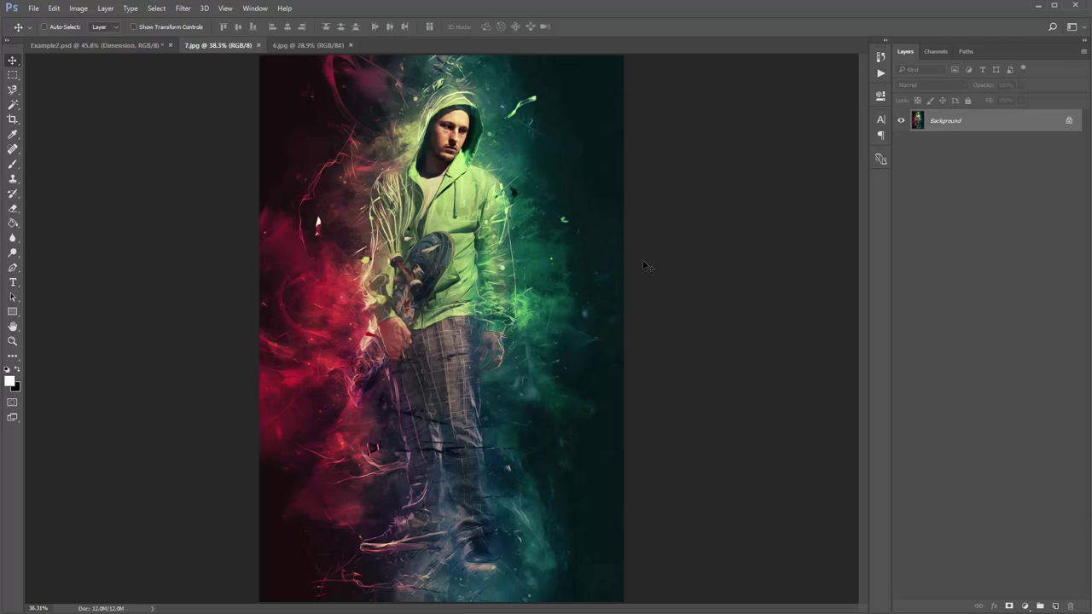
left_click(350, 45)
Step: Add a new layer named brush above the background of 7.jpg
left_click(105, 8)
mouse_move(111, 23)
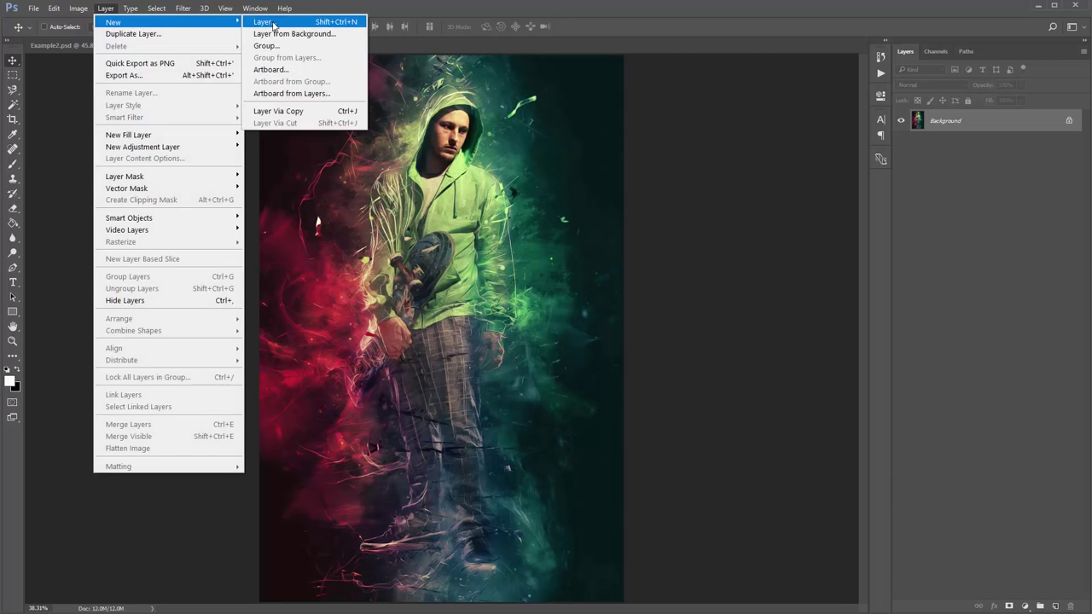
left_click(265, 21)
type("brush")
key("Return")
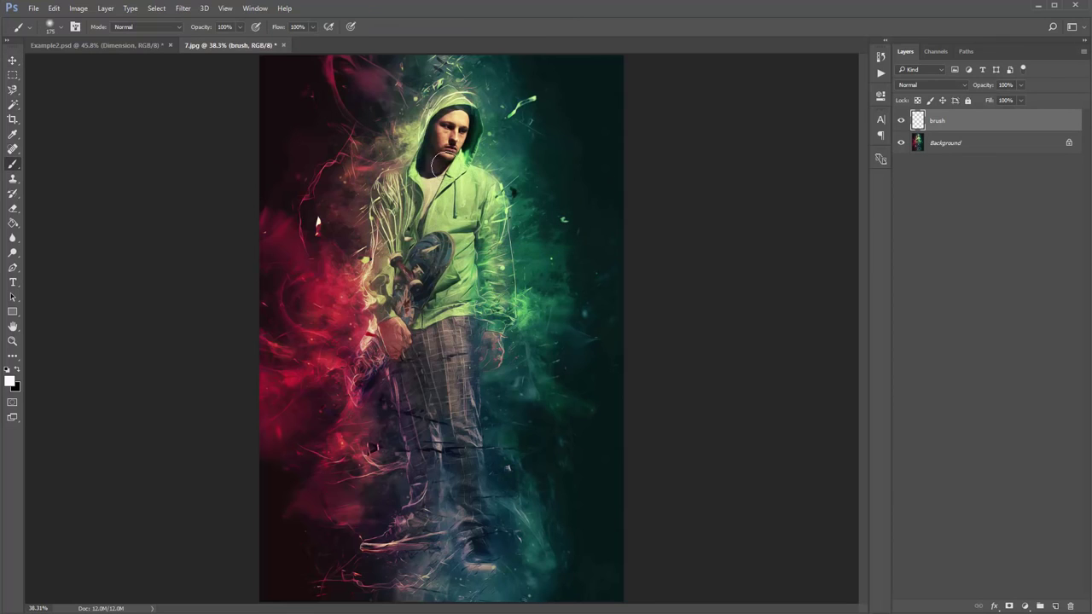
Step: Paint the skater's whole figure white from hood to shoes on the brush layer with a 175 px brush
mouse_move(458, 120)
left_mouse_down()
mouse_move(439, 162)
mouse_move(436, 130)
mouse_move(461, 121)
mouse_move(454, 172)
mouse_move(485, 254)
mouse_move(487, 199)
mouse_move(509, 333)
mouse_move(502, 363)
mouse_move(491, 252)
mouse_move(483, 306)
mouse_move(445, 253)
mouse_move(439, 209)
mouse_move(403, 275)
mouse_move(398, 186)
mouse_move(392, 282)
mouse_move(388, 193)
mouse_move(393, 343)
mouse_move(397, 313)
mouse_move(376, 347)
mouse_move(393, 318)
mouse_move(475, 251)
mouse_move(414, 336)
left_mouse_up()
mouse_move(434, 207)
left_mouse_down()
mouse_move(474, 173)
mouse_move(466, 121)
mouse_move(468, 193)
mouse_move(479, 194)
mouse_move(466, 180)
mouse_move(415, 176)
left_mouse_up()
mouse_move(420, 379)
left_mouse_down()
mouse_move(403, 342)
mouse_move(437, 452)
mouse_move(425, 417)
mouse_move(429, 507)
left_mouse_up()
mouse_move(386, 538)
left_mouse_down()
mouse_move(438, 505)
mouse_move(420, 522)
mouse_move(429, 452)
mouse_move(439, 520)
mouse_move(471, 550)
mouse_move(451, 395)
mouse_move(454, 496)
mouse_move(468, 408)
mouse_move(471, 542)
mouse_move(451, 322)
left_mouse_up()
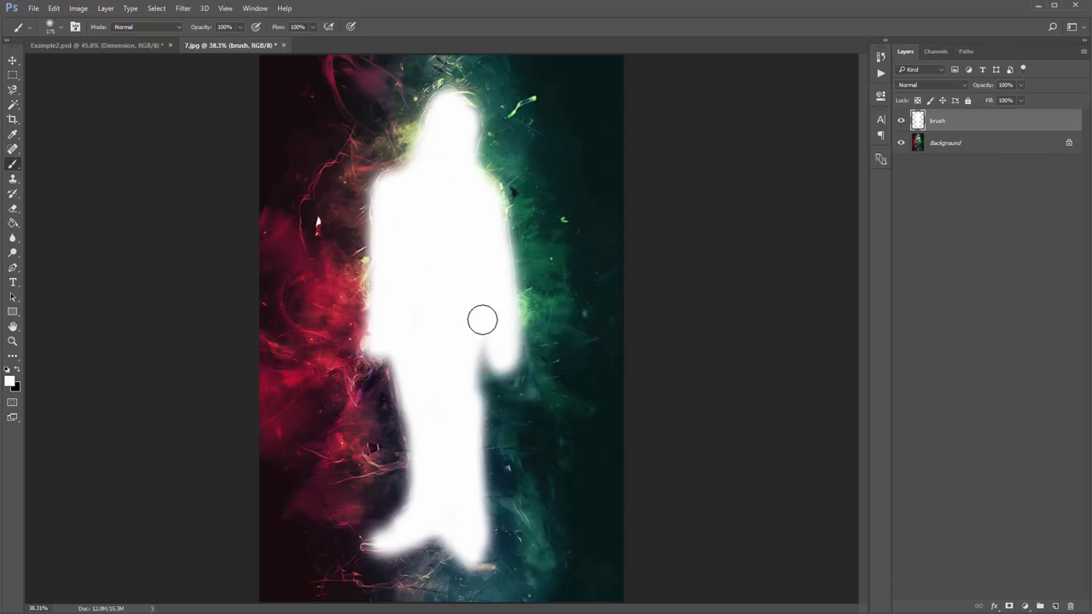
Step: Run the Dimension action on 7.jpg, accepting the offered glass pattern at 69% scale
key("v")
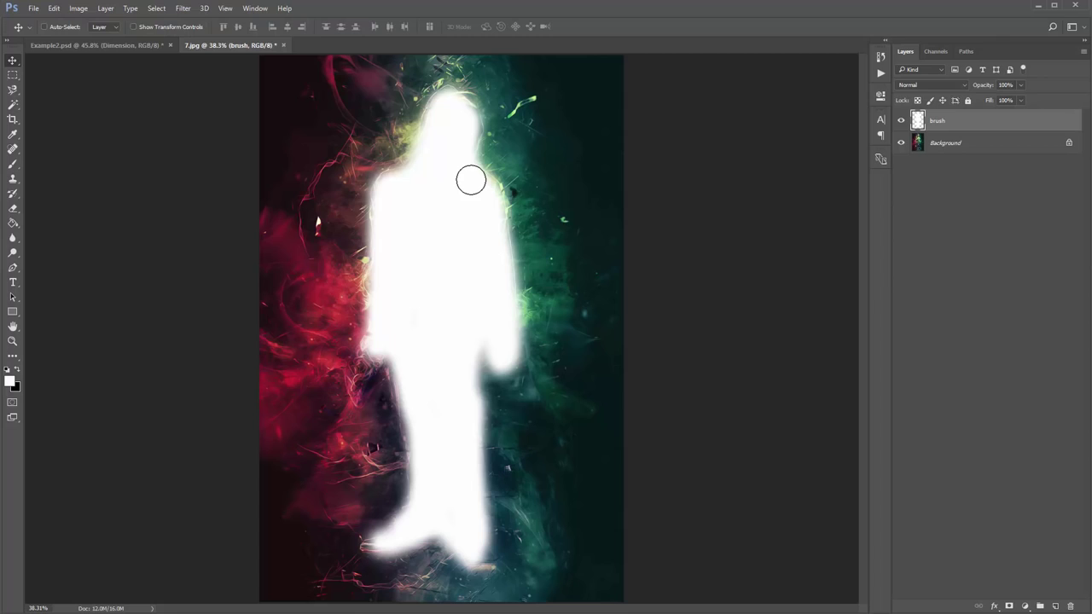
left_click(881, 72)
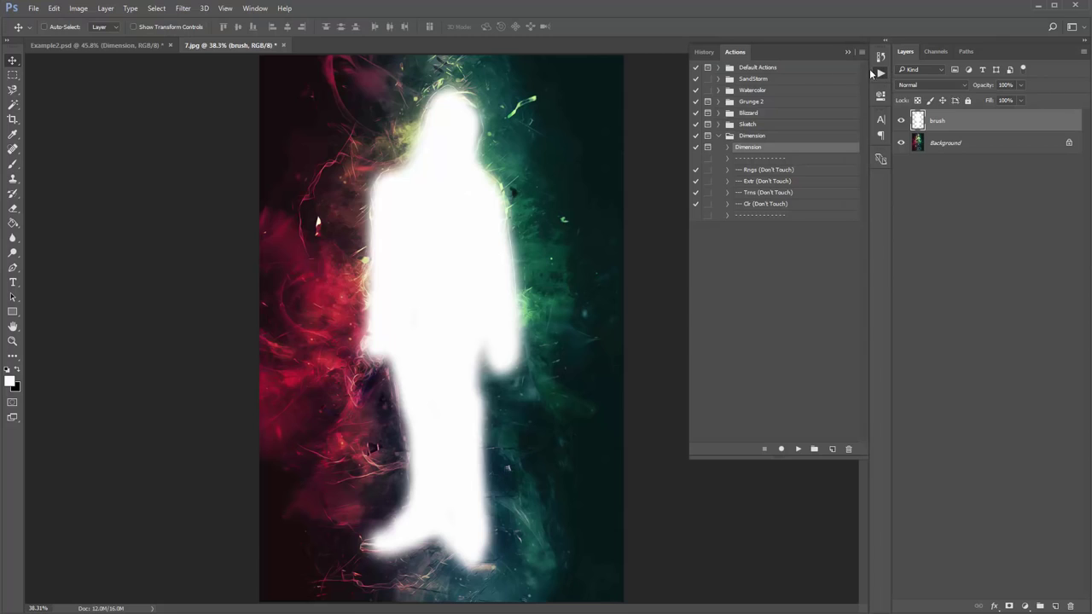
left_click(800, 450)
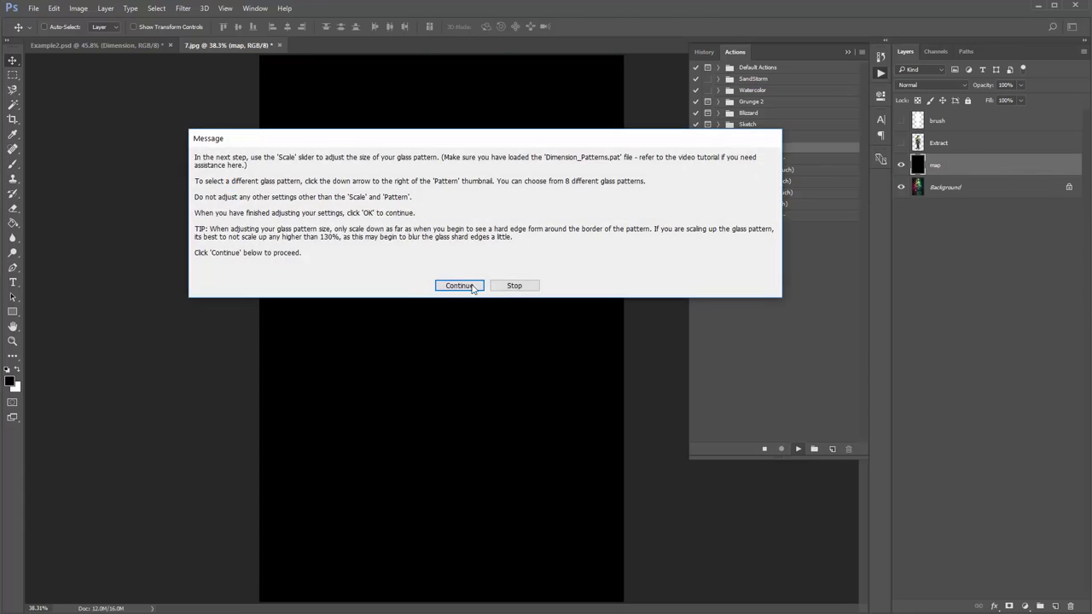
left_click(455, 278)
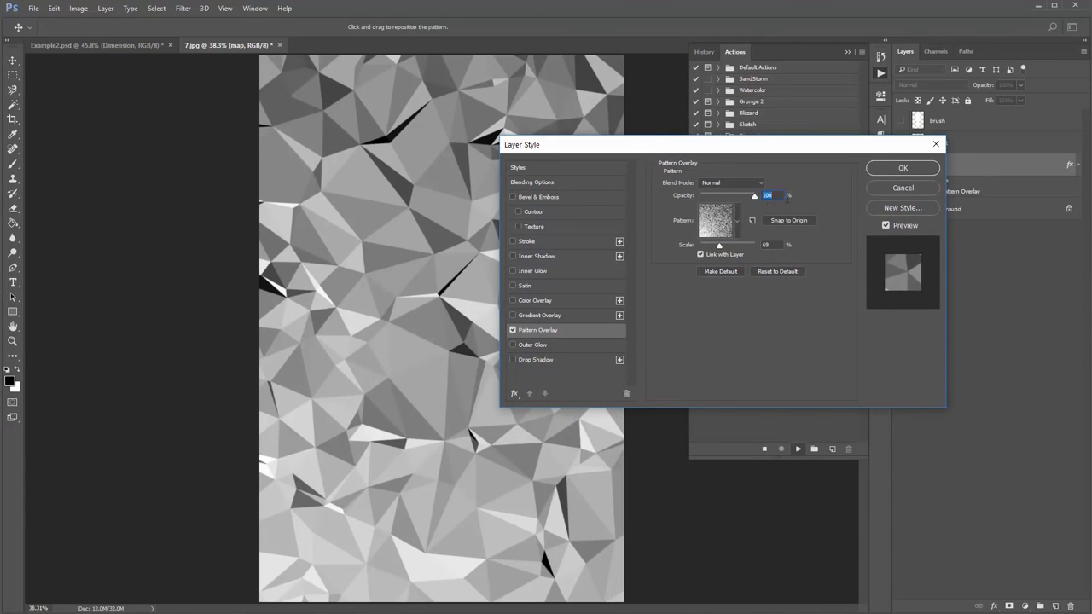
left_click(891, 169)
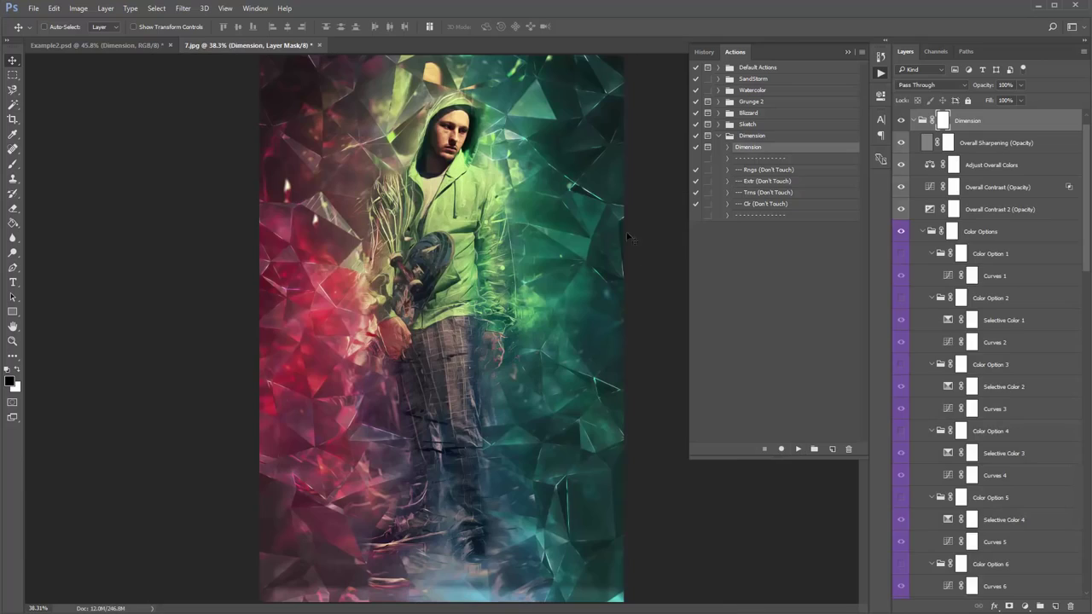
left_click(849, 51)
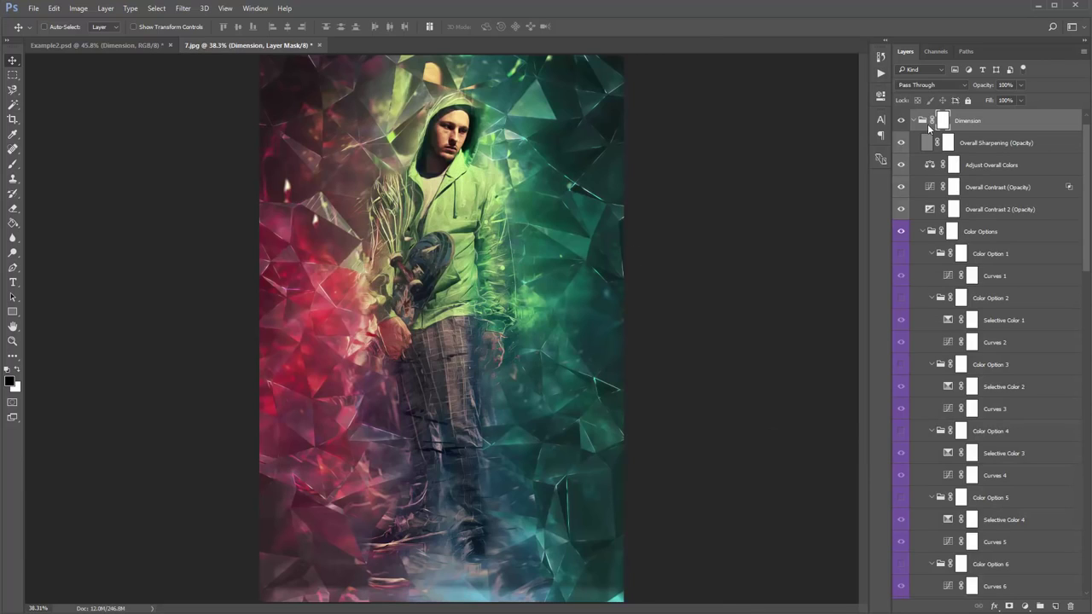
Step: Collapse the Dimension subgroups and mask out the skater's lower legs and shoes on Main Photo Subject with a 300 px black brush
left_click(915, 120, "alt")
left_click(917, 143)
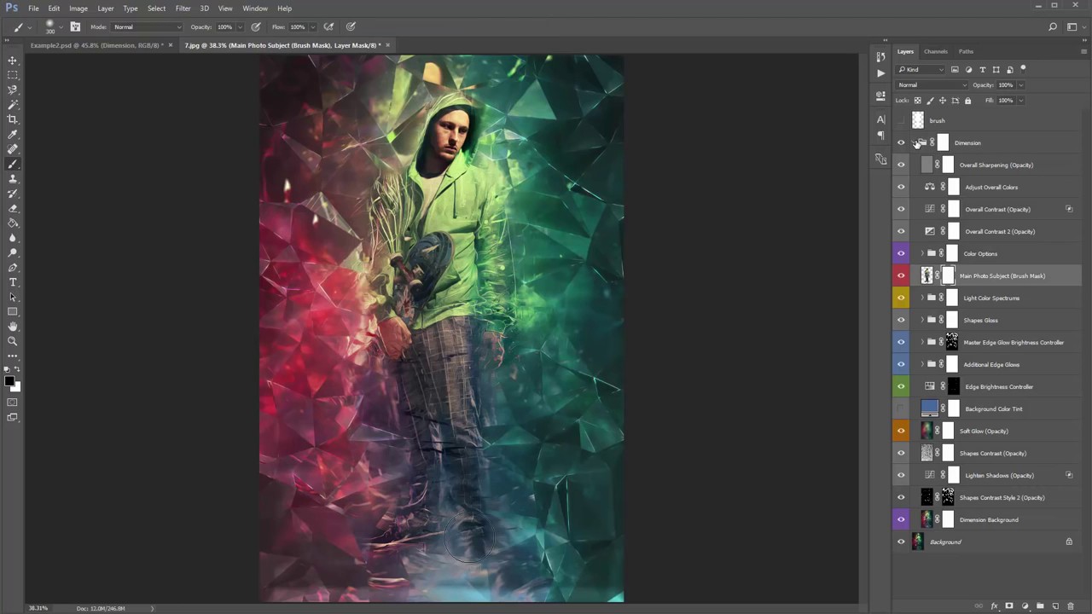
mouse_move(407, 533)
left_mouse_down()
mouse_move(372, 537)
mouse_move(402, 519)
mouse_move(394, 472)
left_mouse_up()
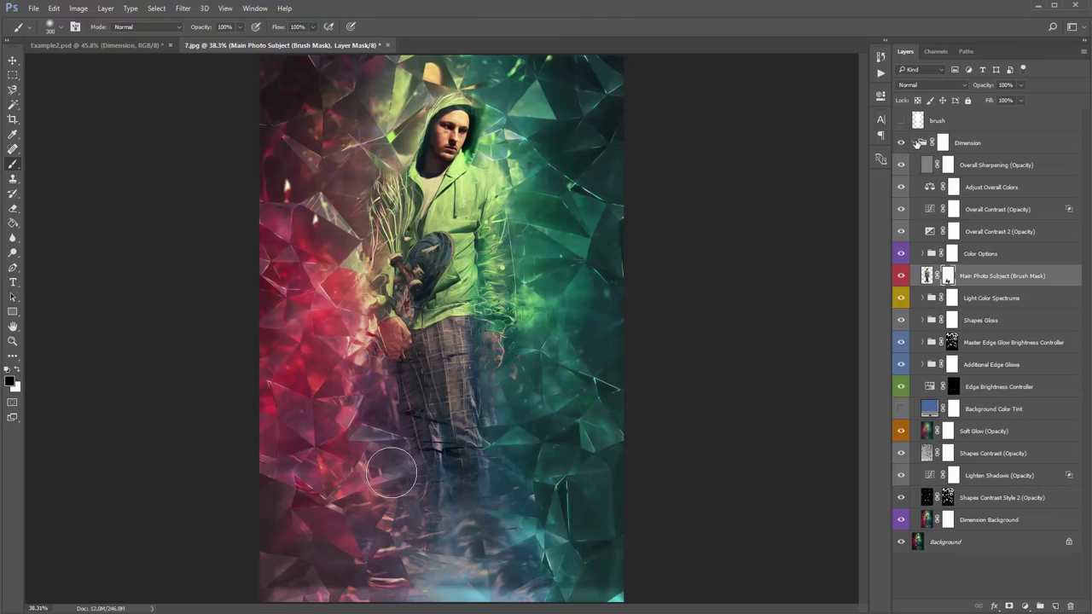
Step: Paint black on the Dimension group's mask with a 500 px brush to soften the glass effect on both sides of the skater
left_click(968, 143)
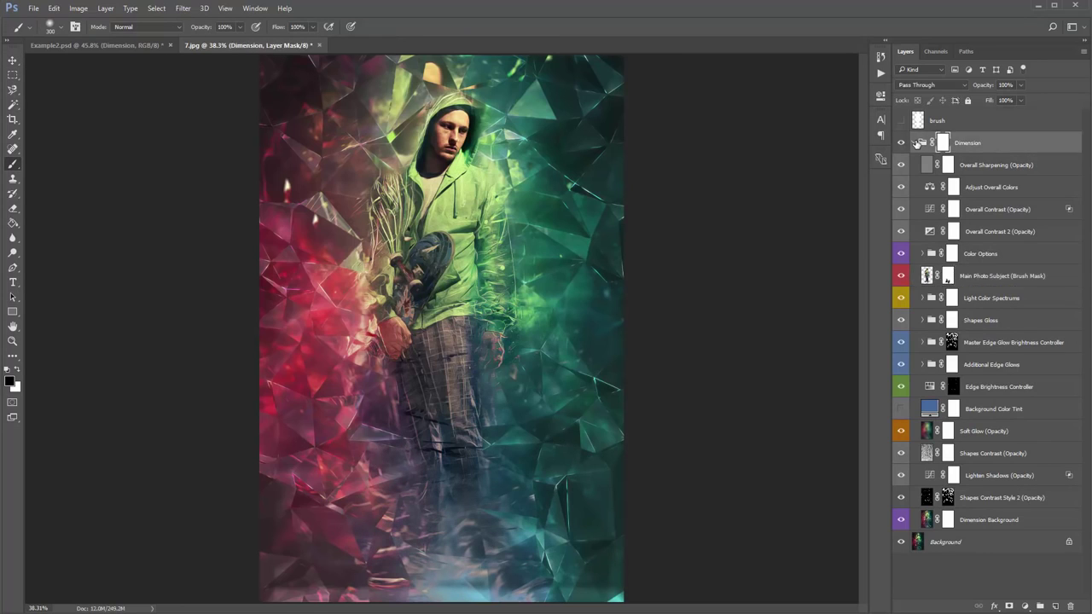
key("bracketright")
key("bracketright")
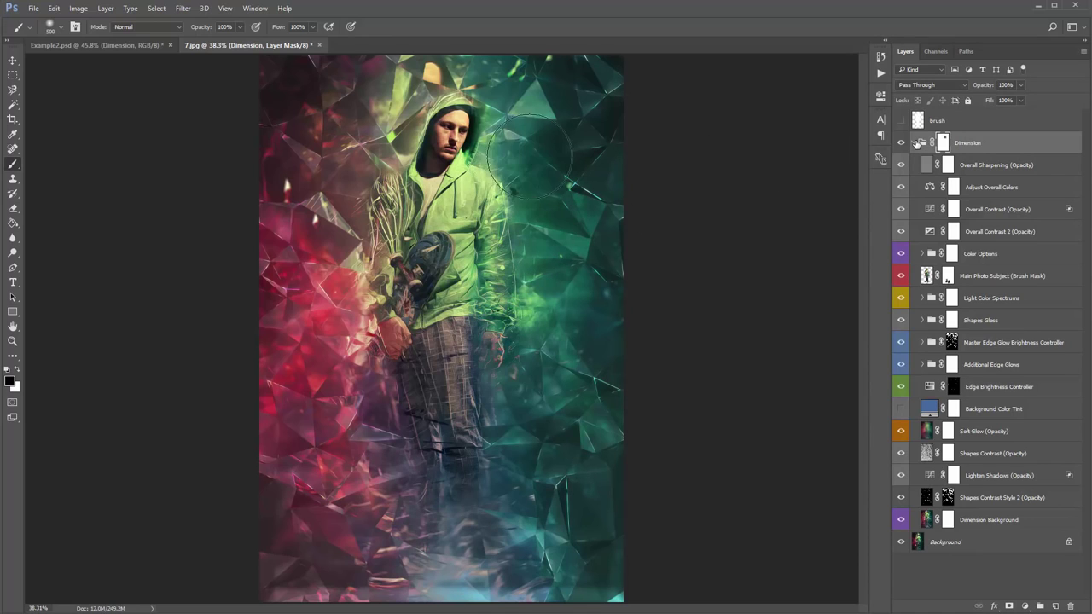
mouse_move(497, 230)
left_mouse_down()
mouse_move(537, 284)
mouse_move(542, 305)
mouse_move(523, 332)
mouse_move(555, 370)
left_mouse_up()
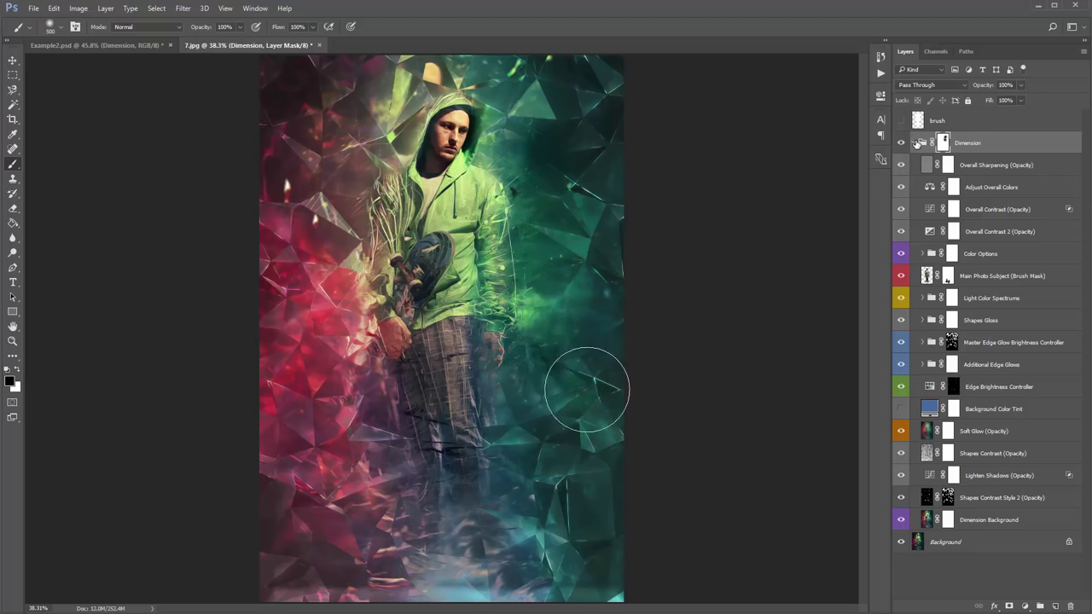
mouse_move(349, 220)
left_mouse_down()
mouse_move(392, 340)
mouse_move(387, 280)
mouse_move(371, 329)
mouse_move(389, 341)
mouse_move(407, 394)
mouse_move(384, 460)
mouse_move(416, 482)
mouse_move(405, 457)
mouse_move(403, 498)
mouse_move(474, 480)
left_mouse_up()
key("v")
Step: Hide the Shapes Contrast and Shapes Contrast Style 2 layers, collapse the Dimension group and compare the image with the group off and on
left_click(901, 453)
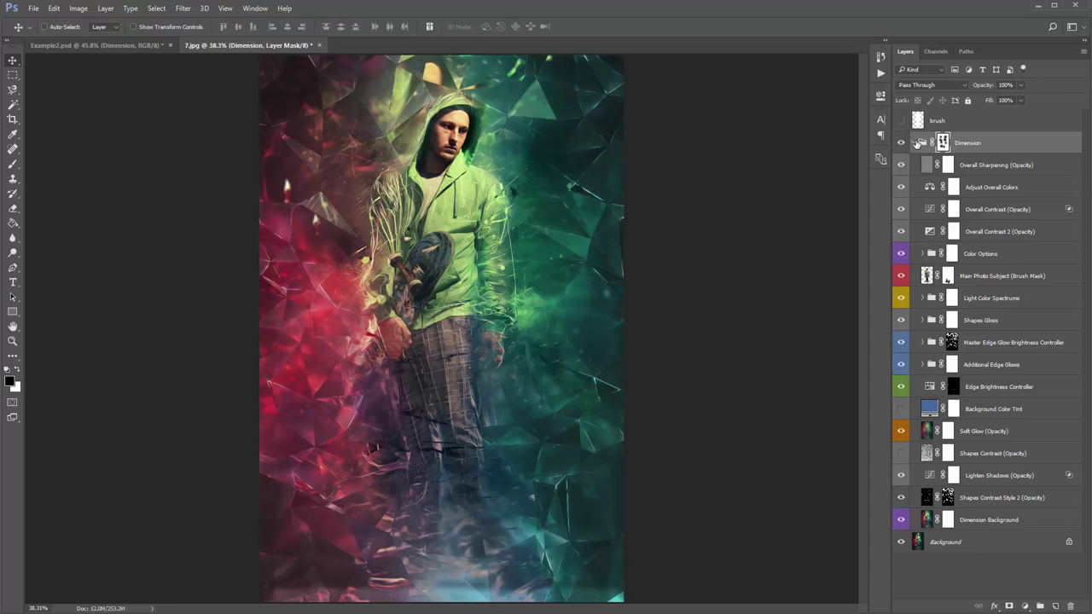
left_click(901, 497)
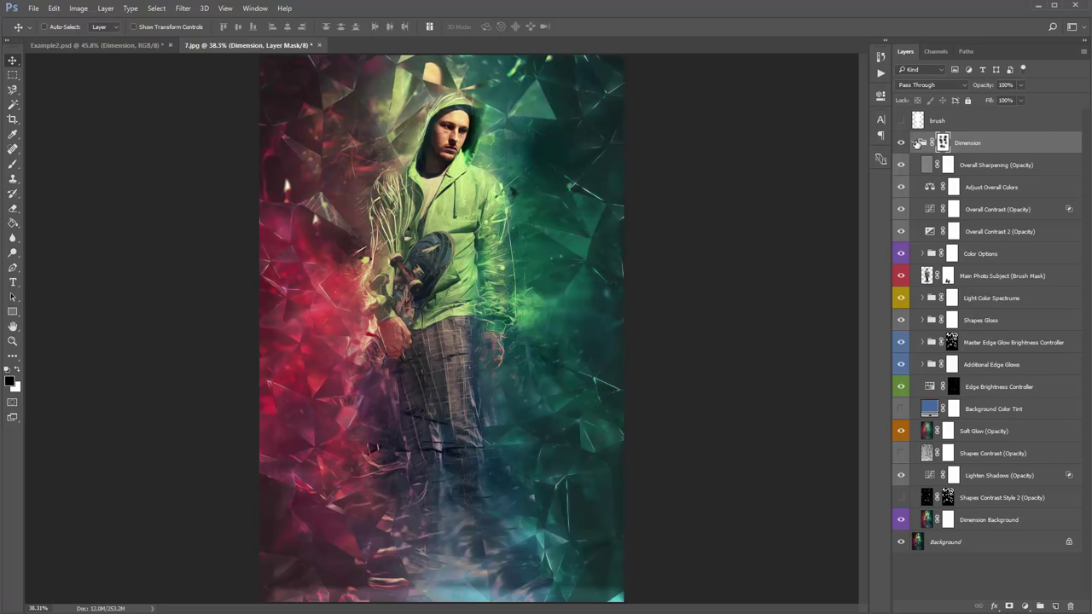
left_click(916, 143)
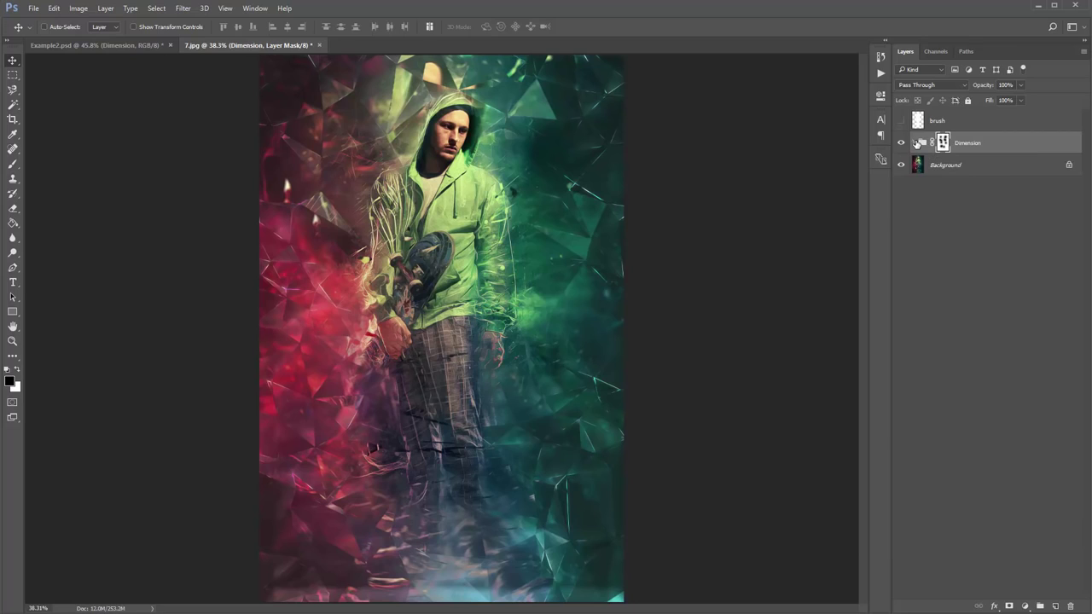
left_click(901, 143)
left_click(901, 144)
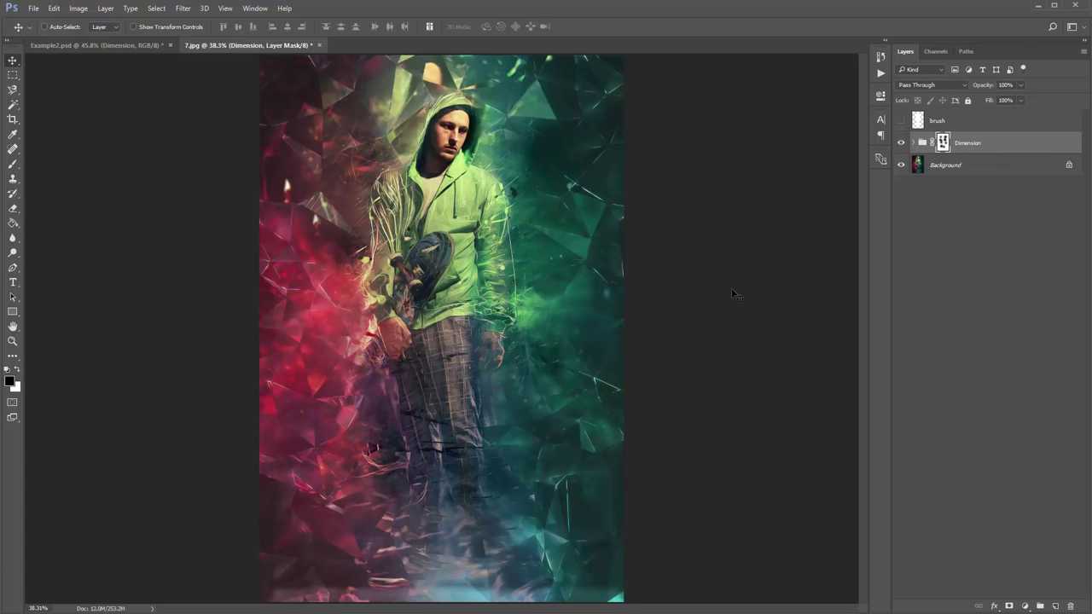